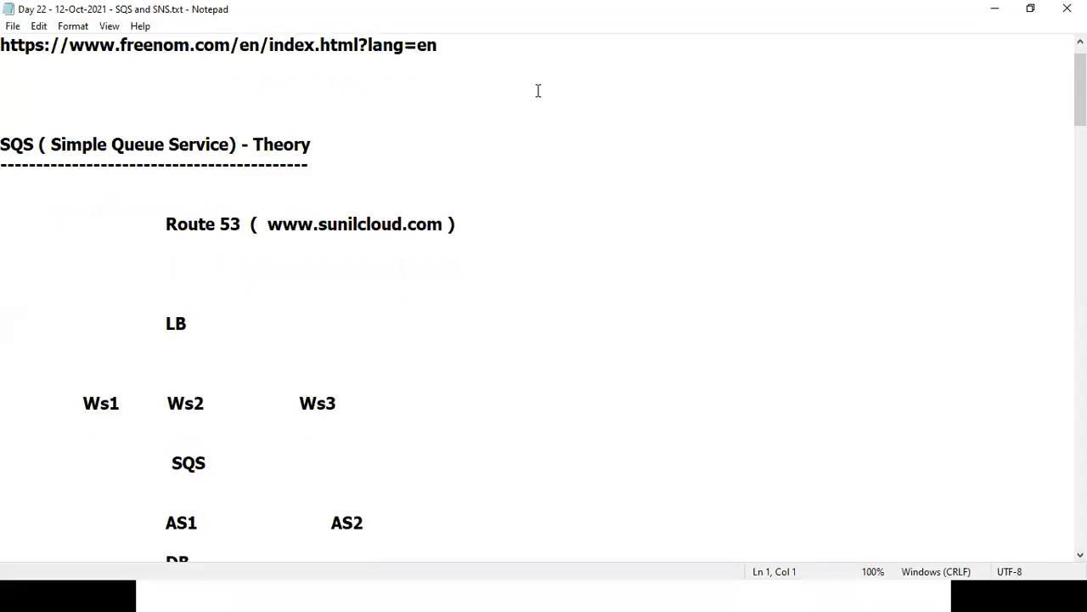
With the screen pen, connect Route 53 to LB and LB to Ws1, Ws2 and Ws3, and circle AS1.
click(538, 91)
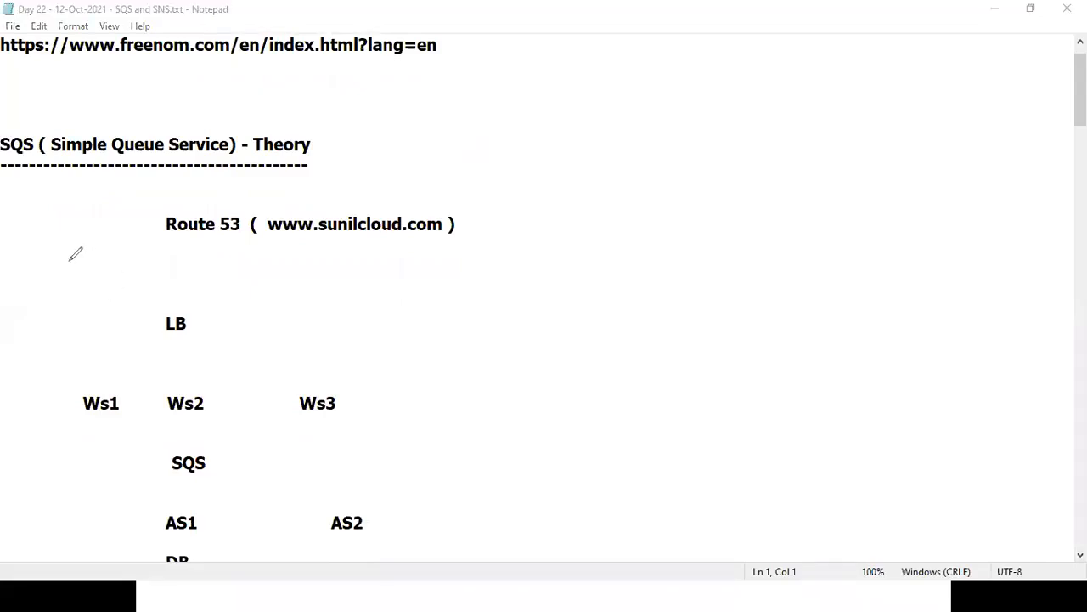
drag(189, 241, 180, 313)
drag(176, 332, 104, 391)
drag(175, 334, 183, 387)
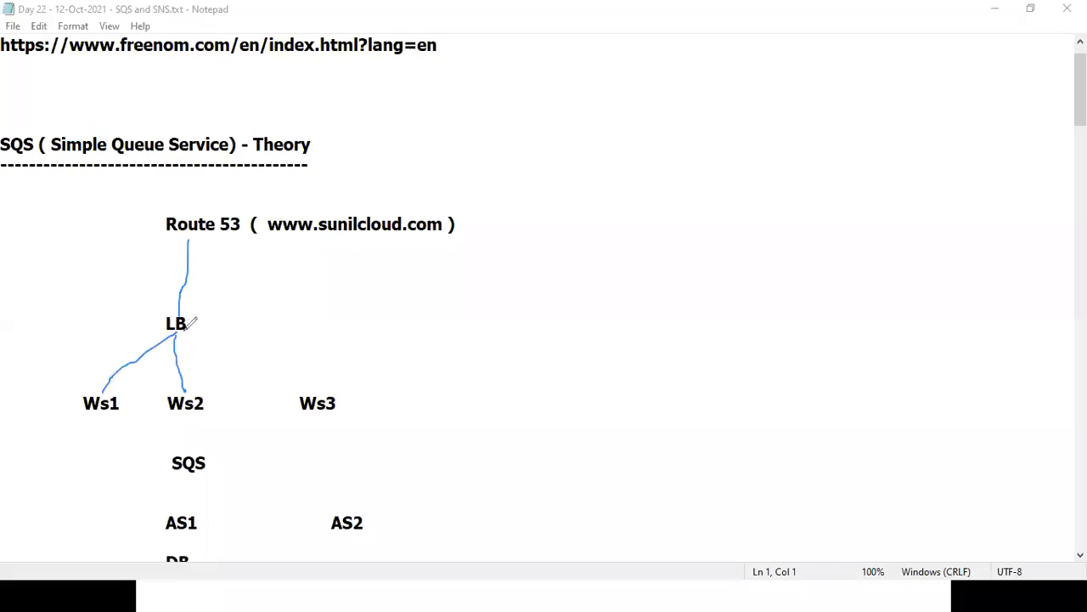
drag(175, 333, 318, 389)
mouse_move(169, 500)
mouse_down()
mouse_move(154, 516)
mouse_move(175, 538)
mouse_move(212, 517)
mouse_move(186, 495)
mouse_move(169, 500)
mouse_up()
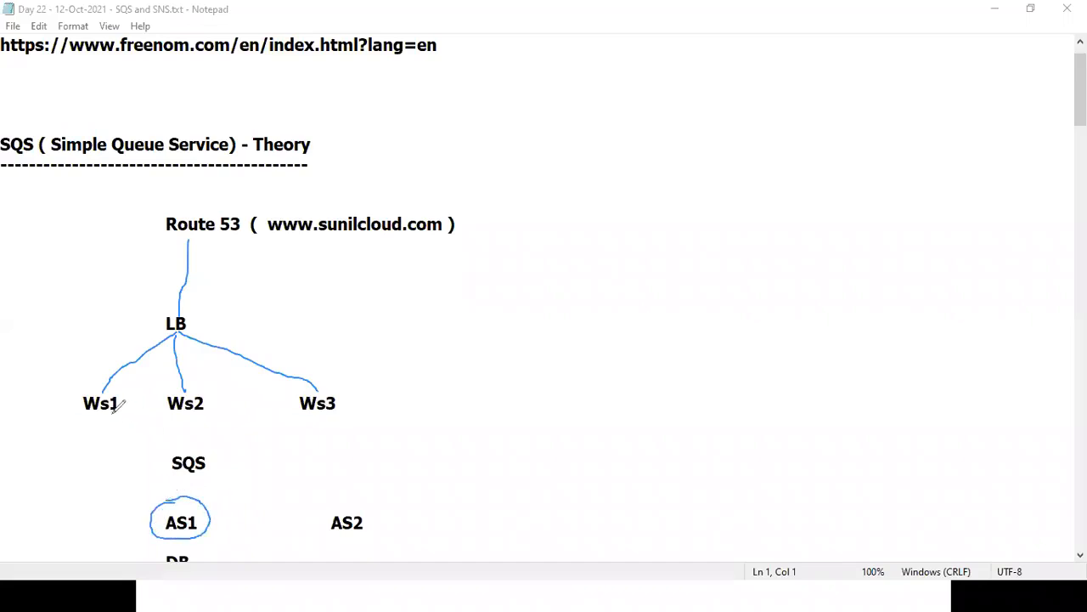
Undo the circle around AS1 and underline the AS1 and AS2 labels instead.
key(ctrl+z)
drag(159, 539, 192, 539)
drag(321, 537, 379, 532)
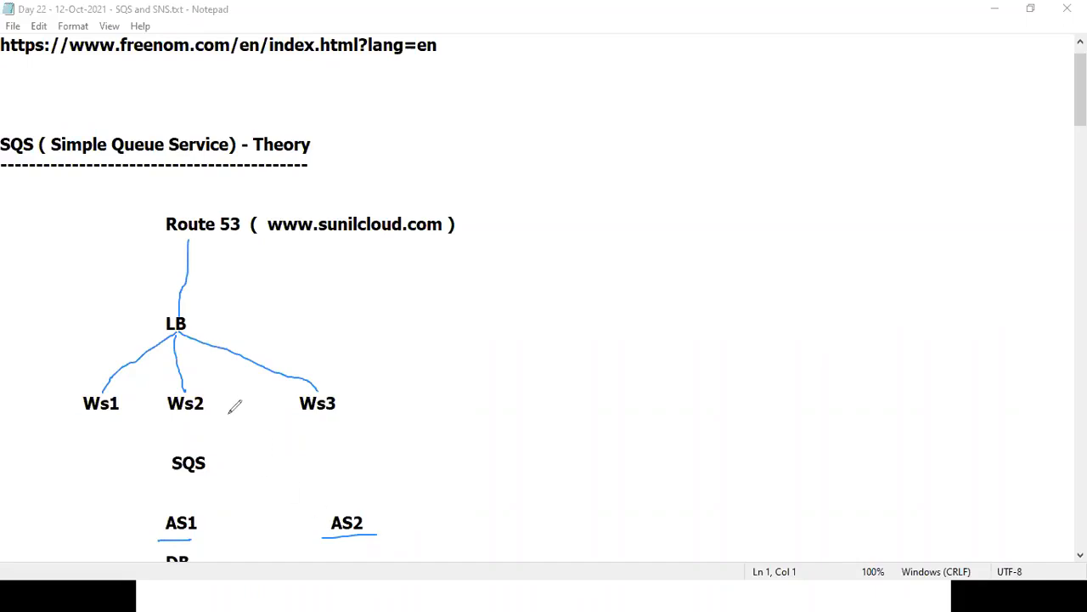
Draw long lines under the Ws and AS rows, undo them, then erase all pen markings.
drag(65, 416, 357, 416)
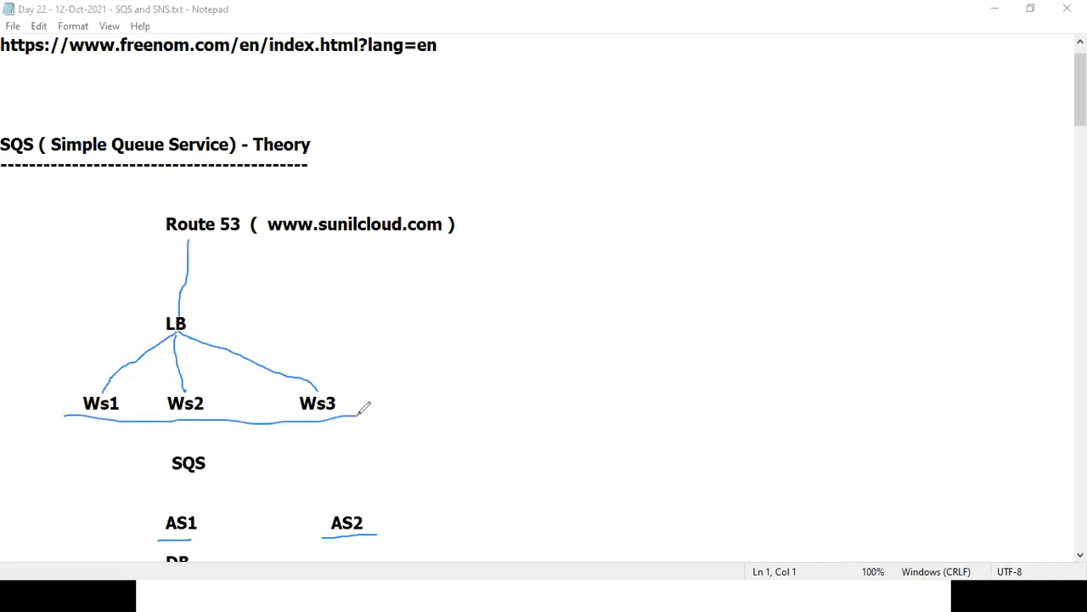
drag(67, 534, 392, 531)
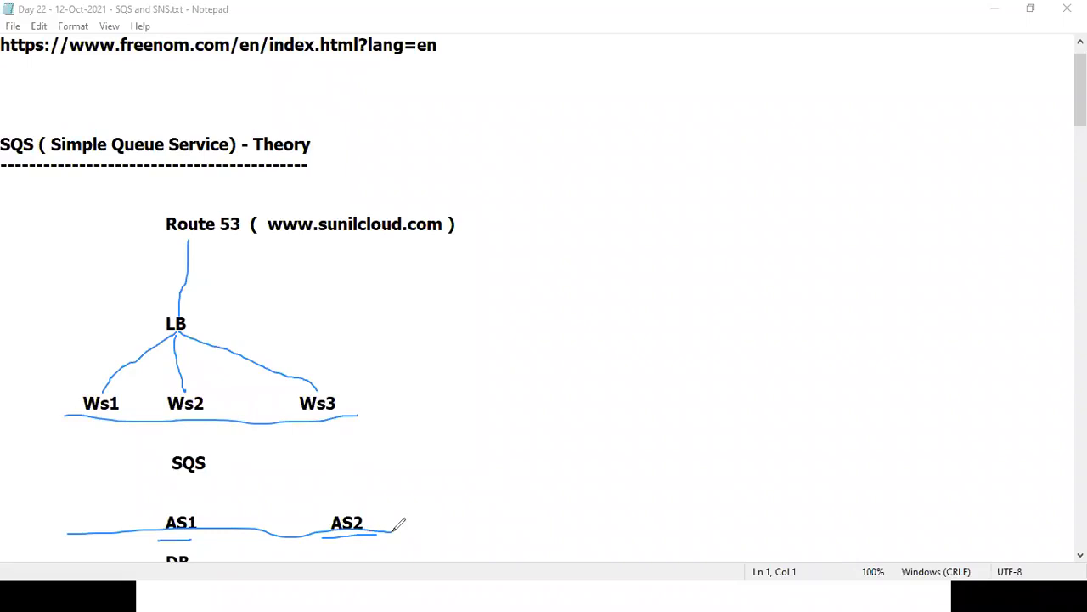
key(ctrl+z)
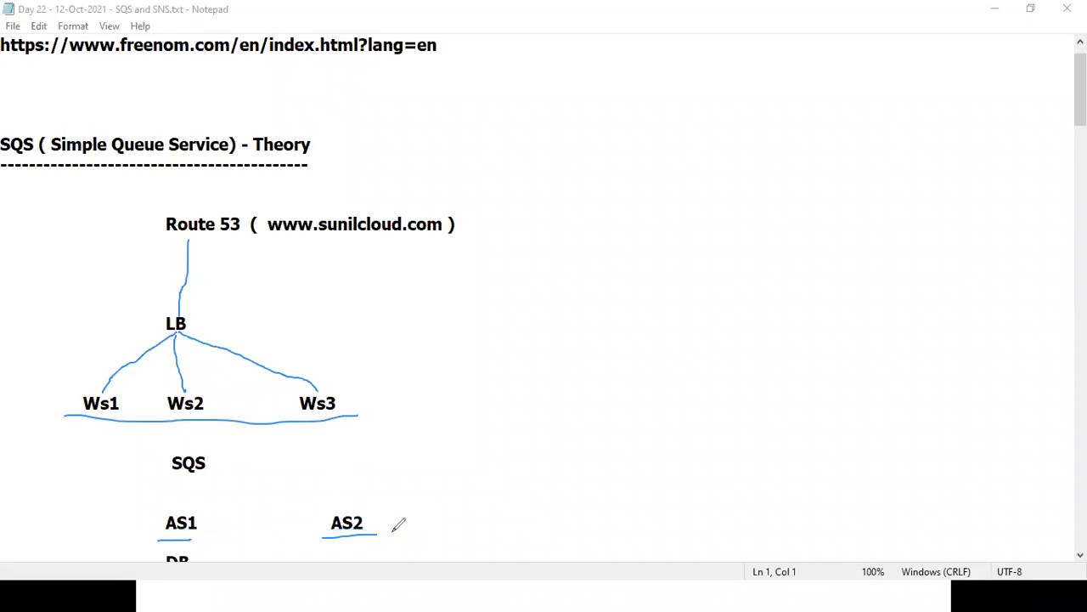
key(ctrl+z)
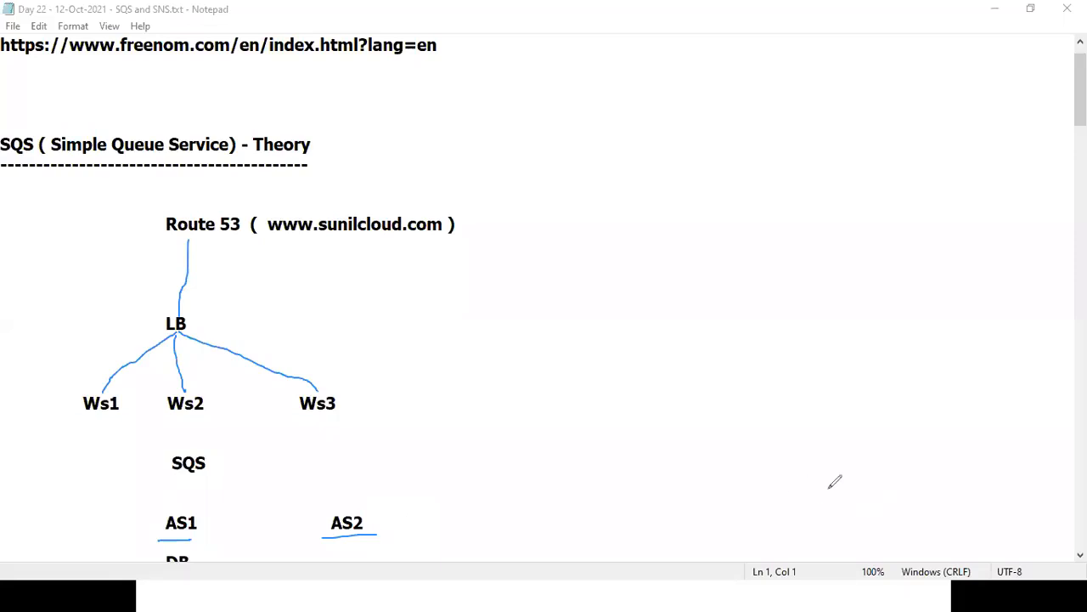
click(757, 127)
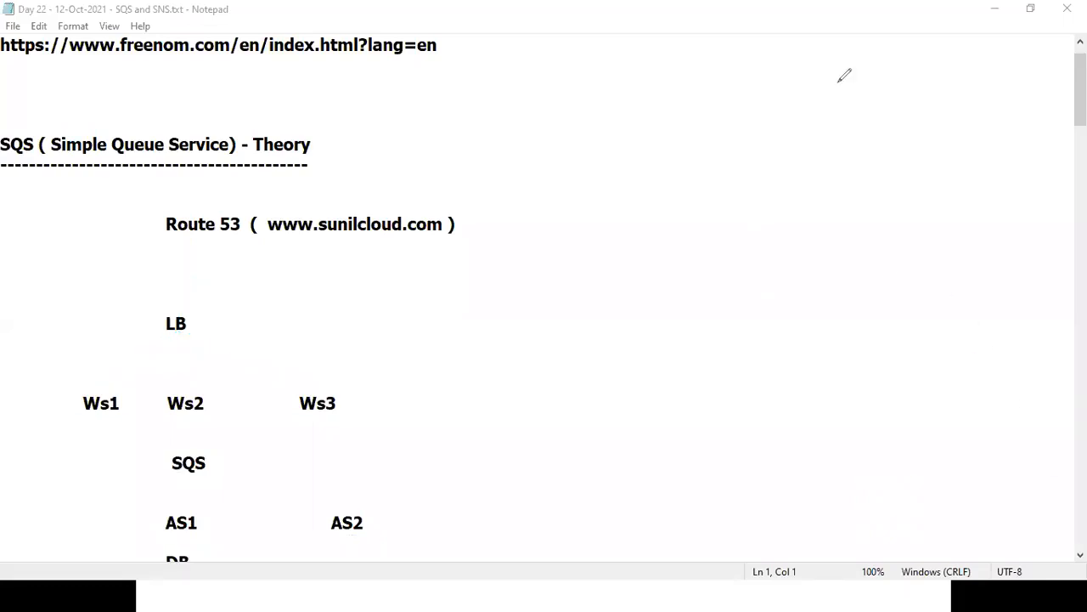
Select DB, then redraw pen lines from Route 53 to LB and from LB to Ws1, Ws2 and Ws3.
click(1079, 554)
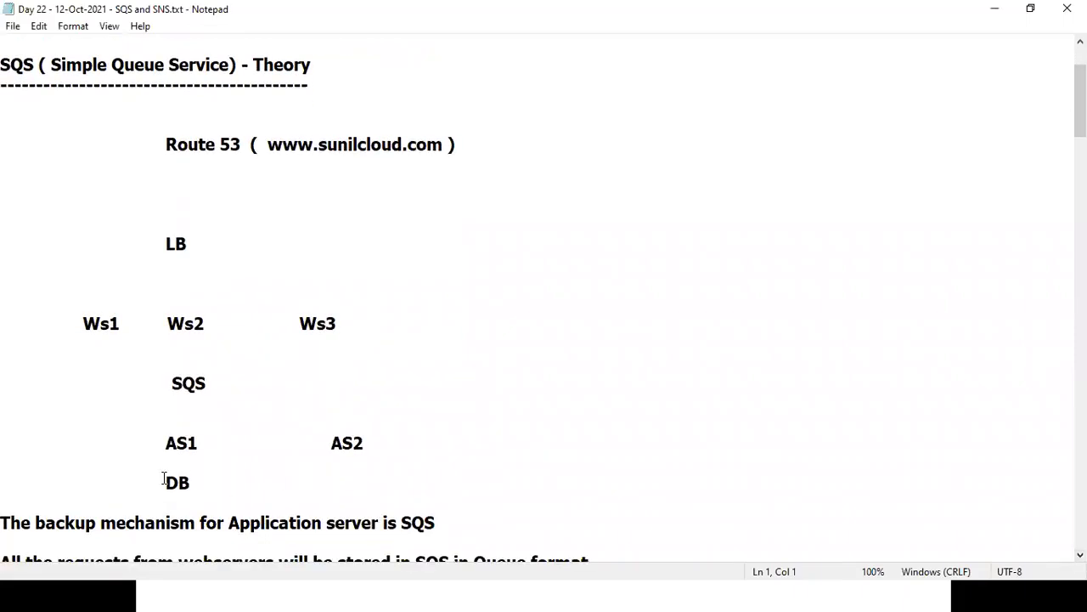
drag(165, 480, 211, 483)
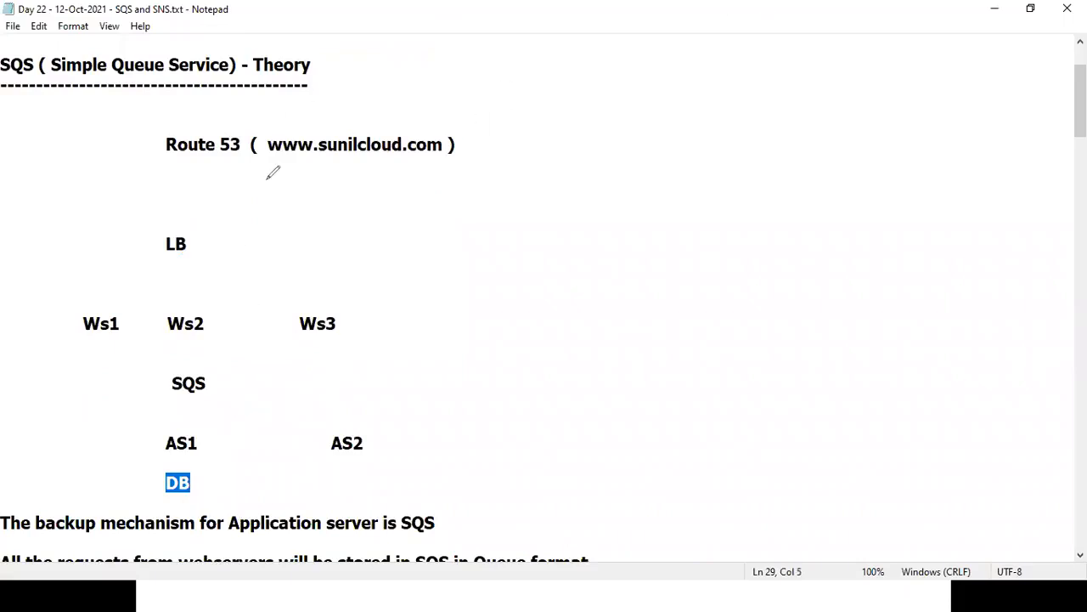
drag(181, 163, 179, 225)
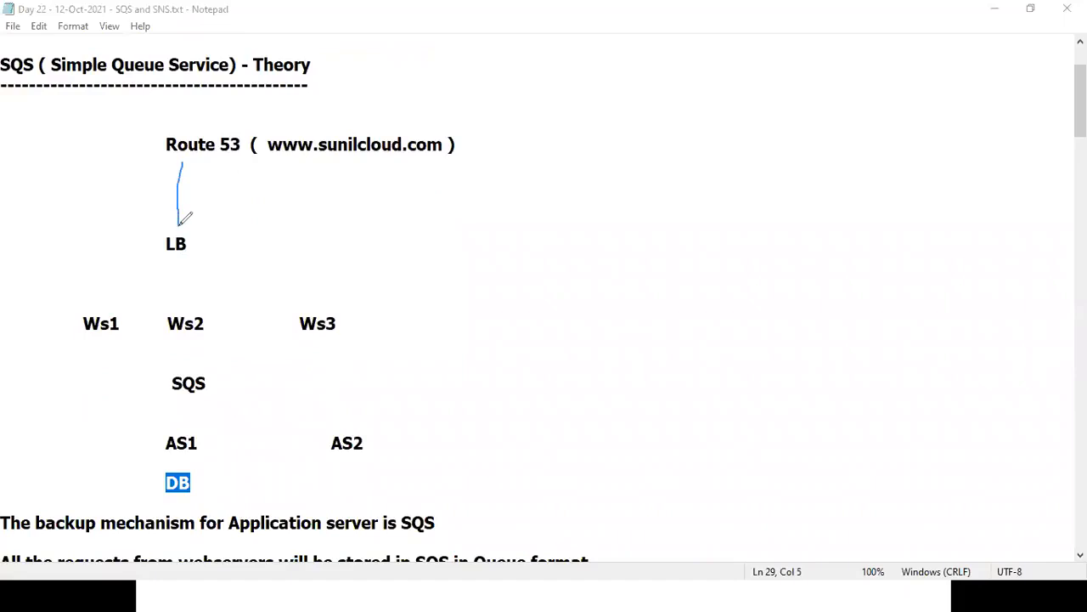
drag(173, 264, 91, 314)
drag(180, 271, 185, 316)
drag(190, 272, 321, 307)
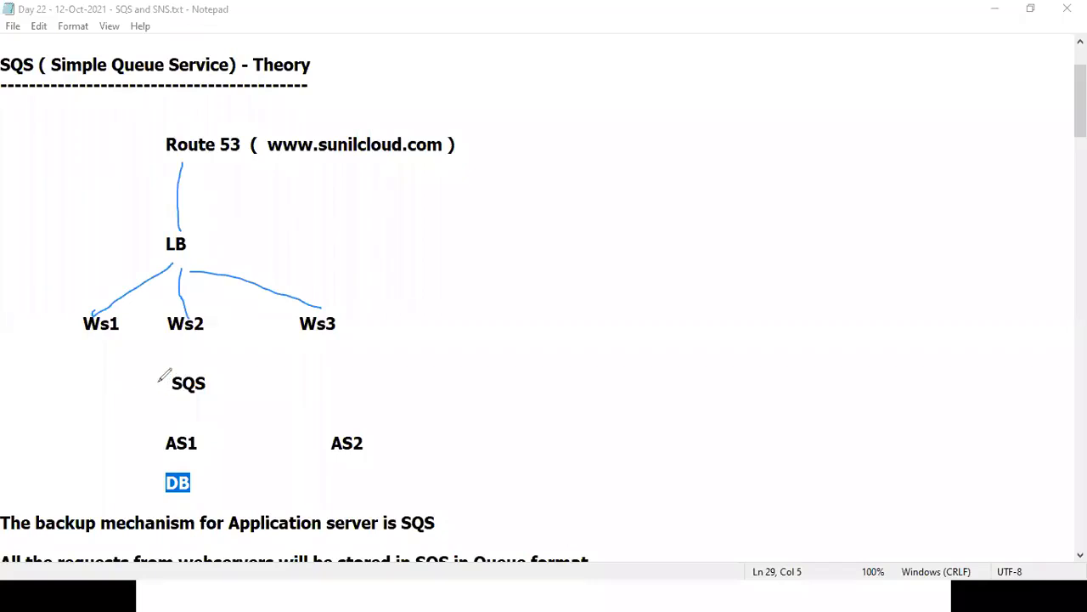
Draw arrows from Ws2 to SQS and from SQS to AS1, then erase all pen markings.
mouse_move(184, 343)
mouse_down()
mouse_move(184, 372)
mouse_move(205, 356)
mouse_up()
mouse_move(189, 397)
mouse_down()
mouse_move(182, 429)
mouse_move(204, 422)
mouse_move(180, 471)
mouse_move(192, 467)
mouse_up()
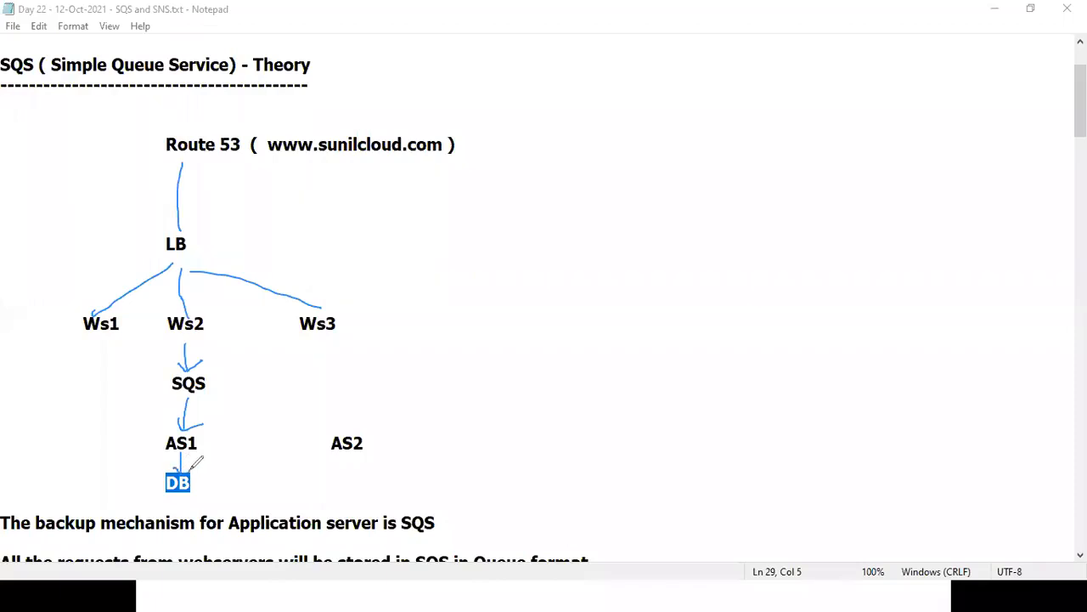
click(756, 133)
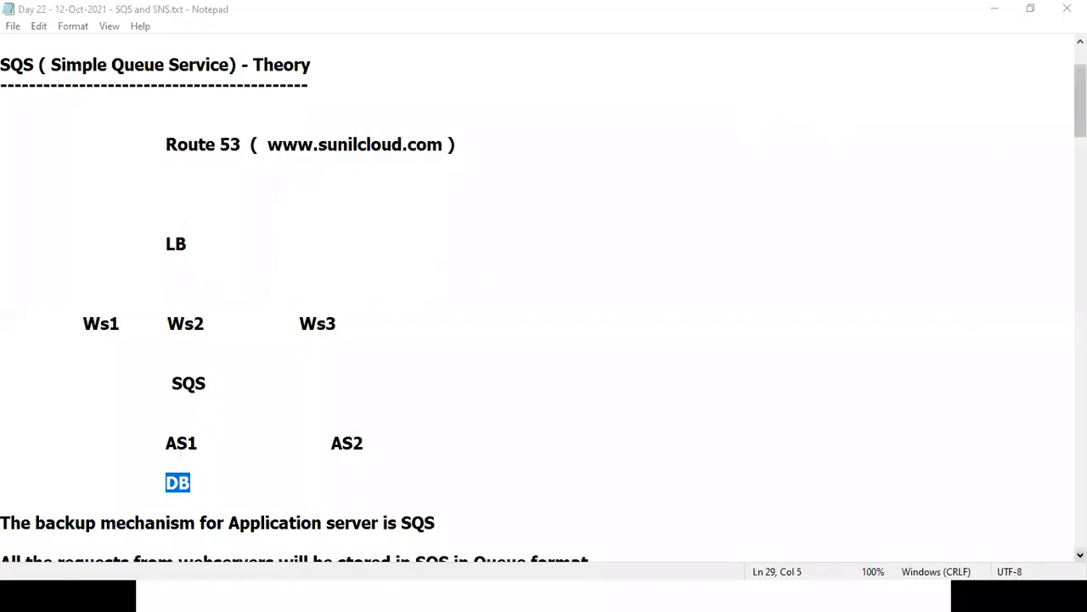
scroll(544, 297, down, 1)
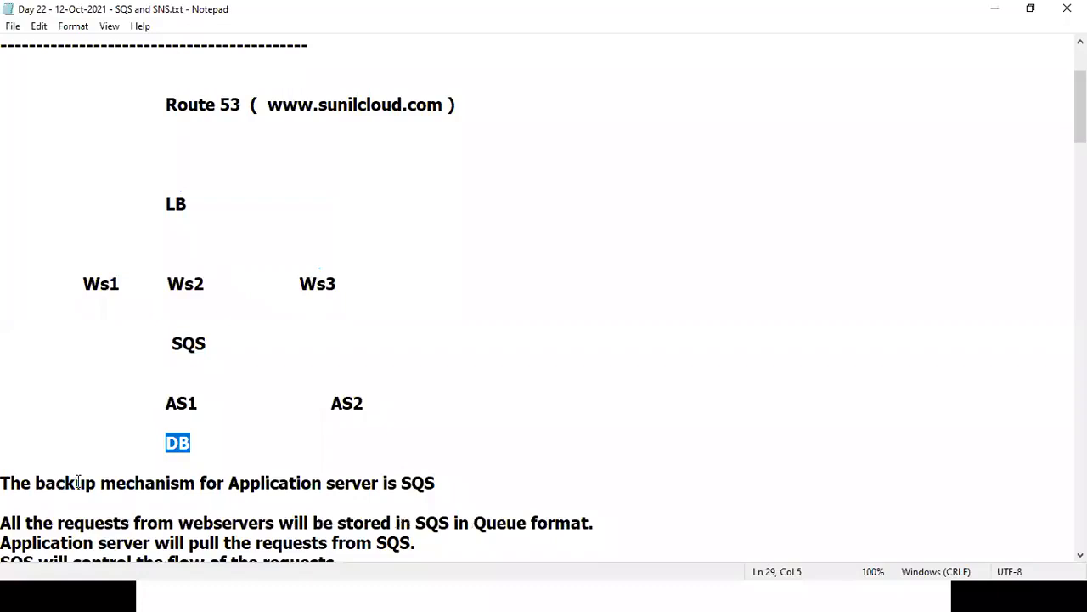
drag(55, 482, 471, 483)
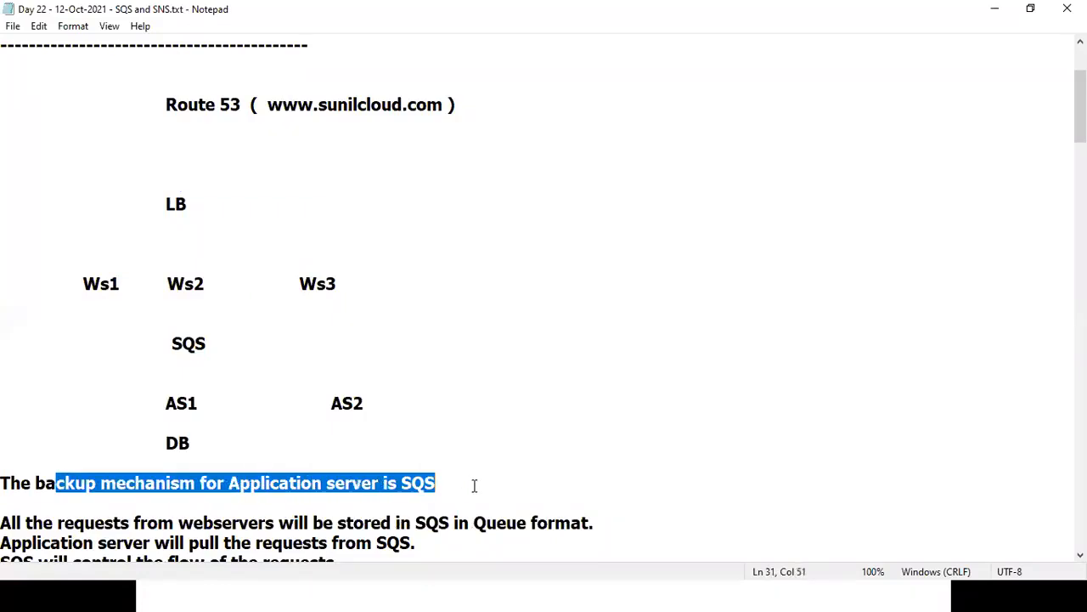
drag(165, 403, 365, 403)
key(Delete)
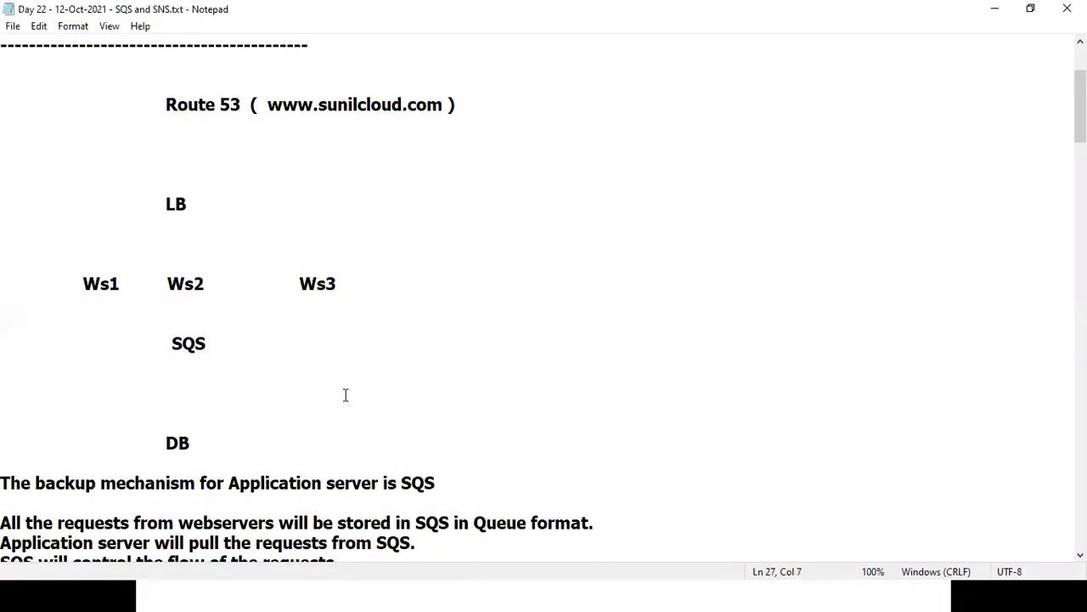
key(ctrl+z)
drag(100, 483, 453, 479)
drag(147, 340, 220, 342)
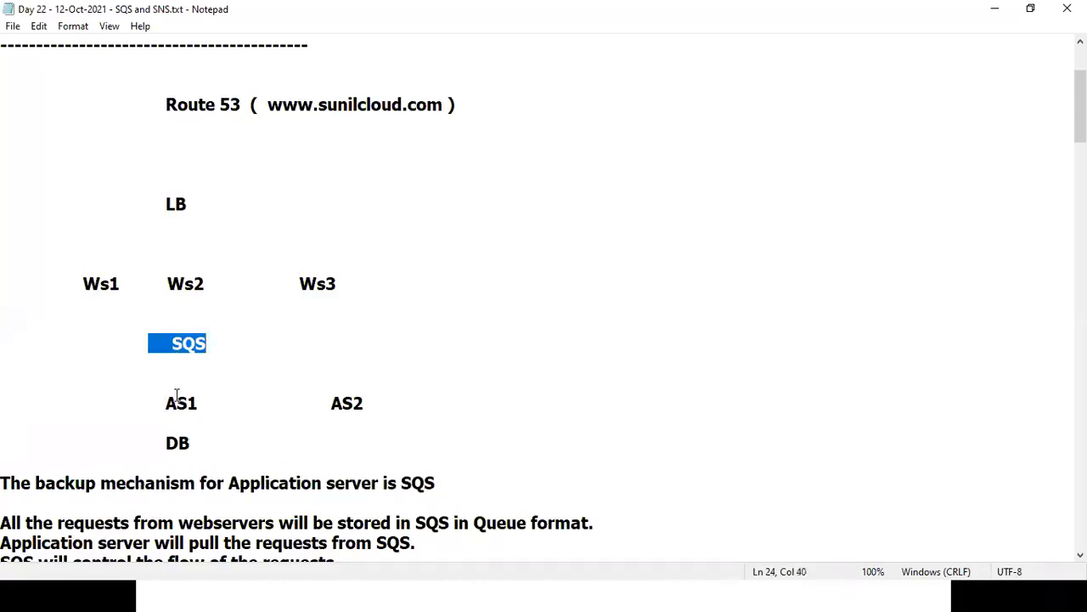
drag(166, 403, 333, 405)
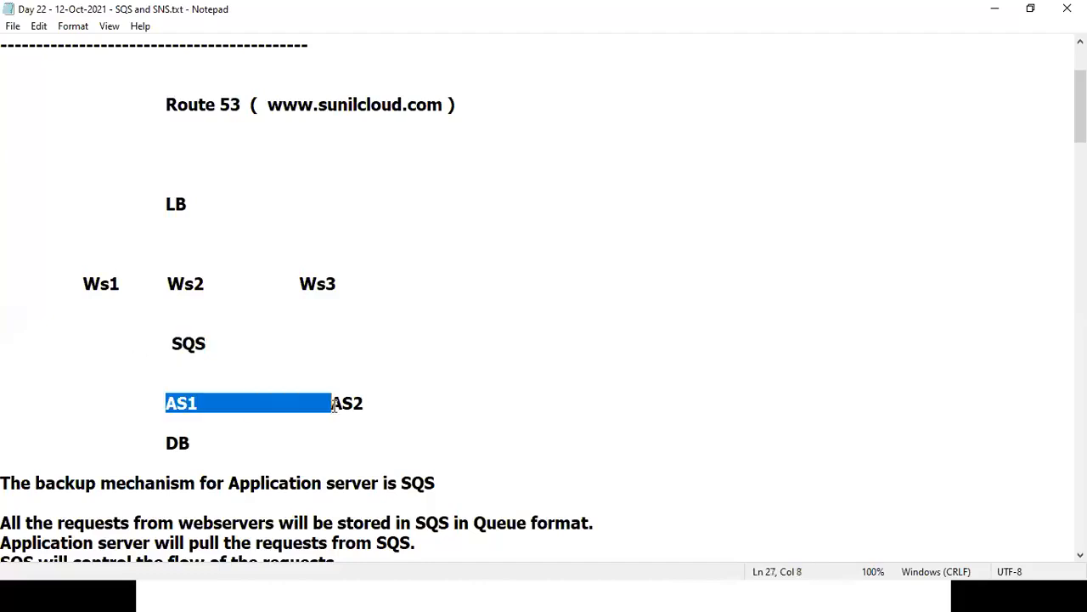
click(289, 503)
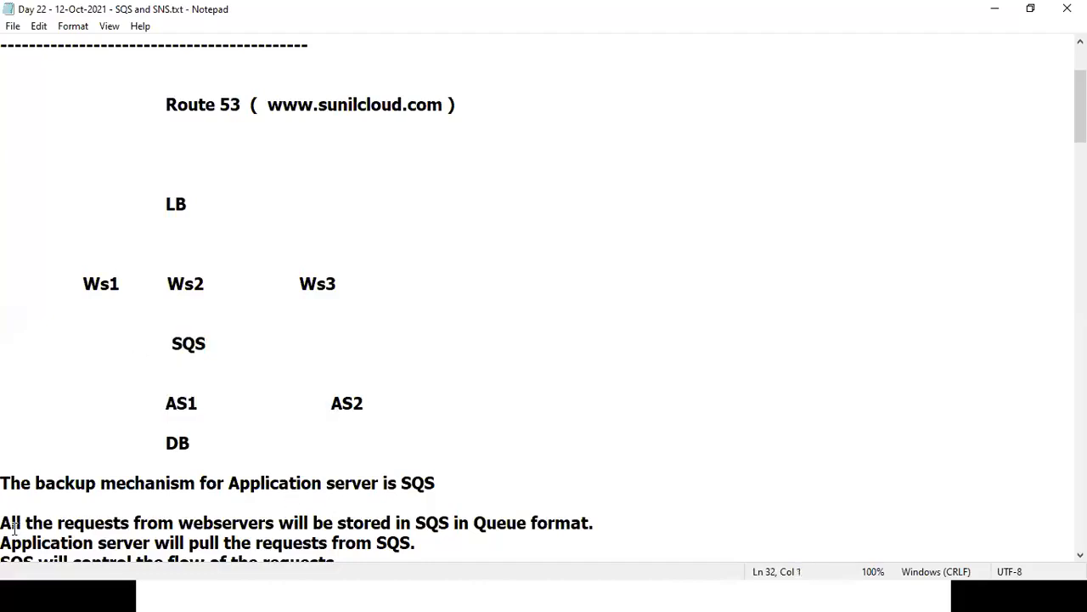
drag(2, 520, 266, 520)
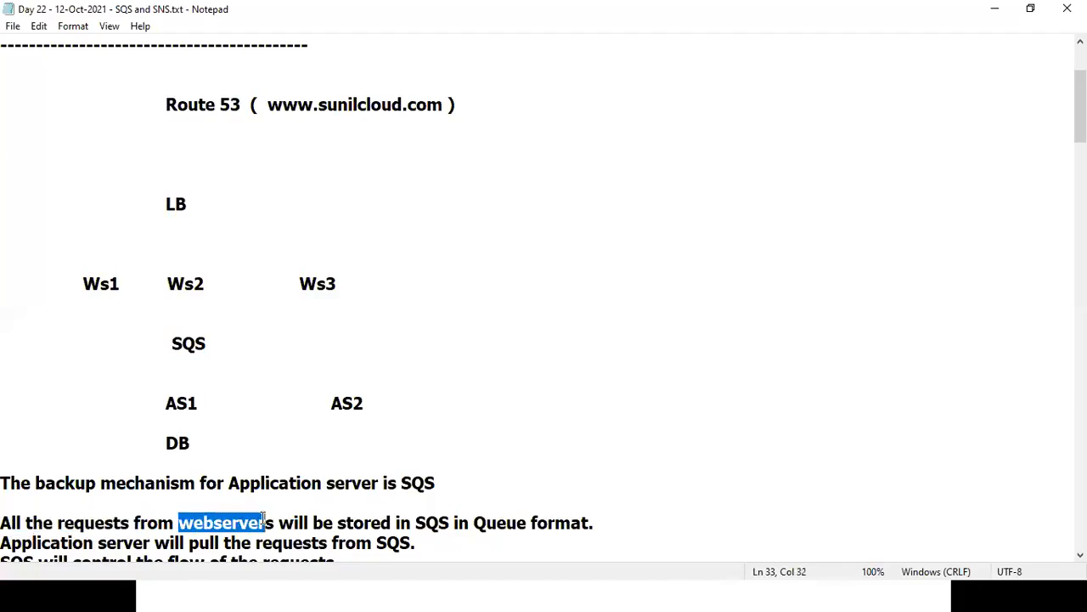
double_click(419, 522)
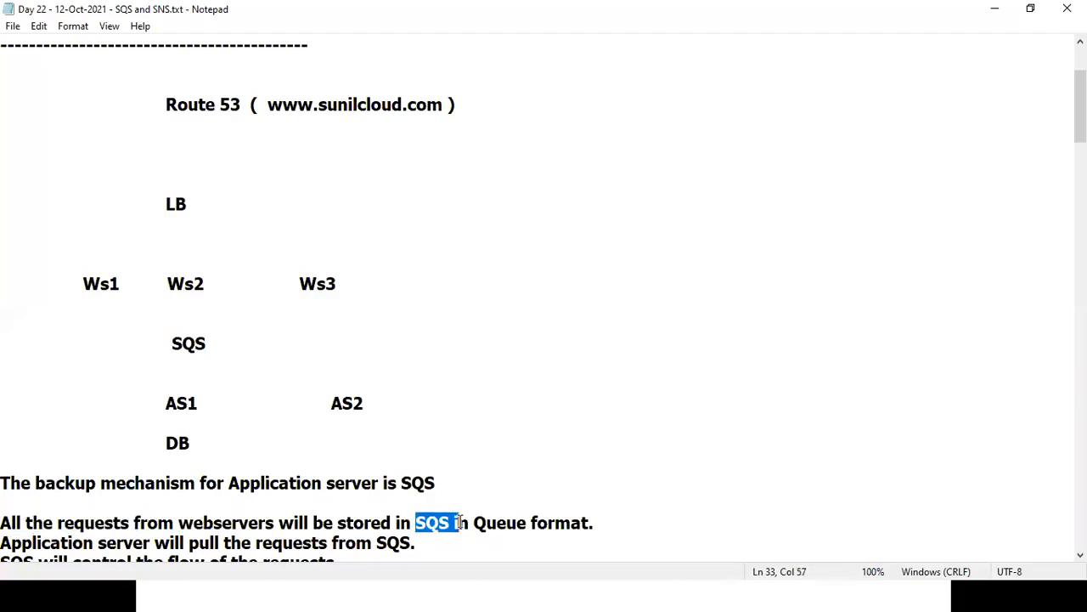
double_click(177, 343)
drag(168, 284, 217, 275)
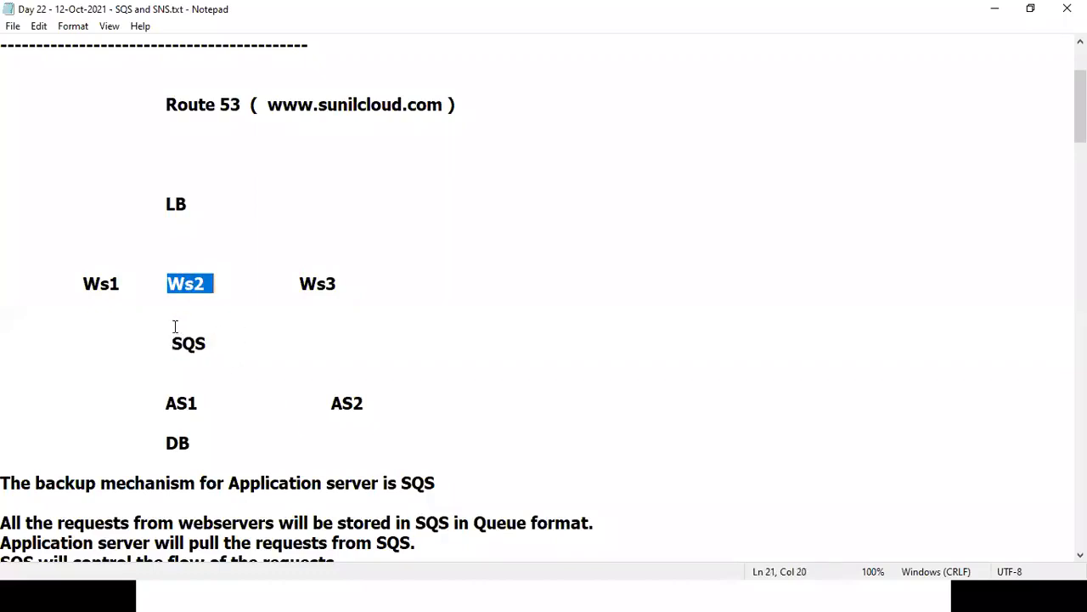
drag(165, 341, 224, 340)
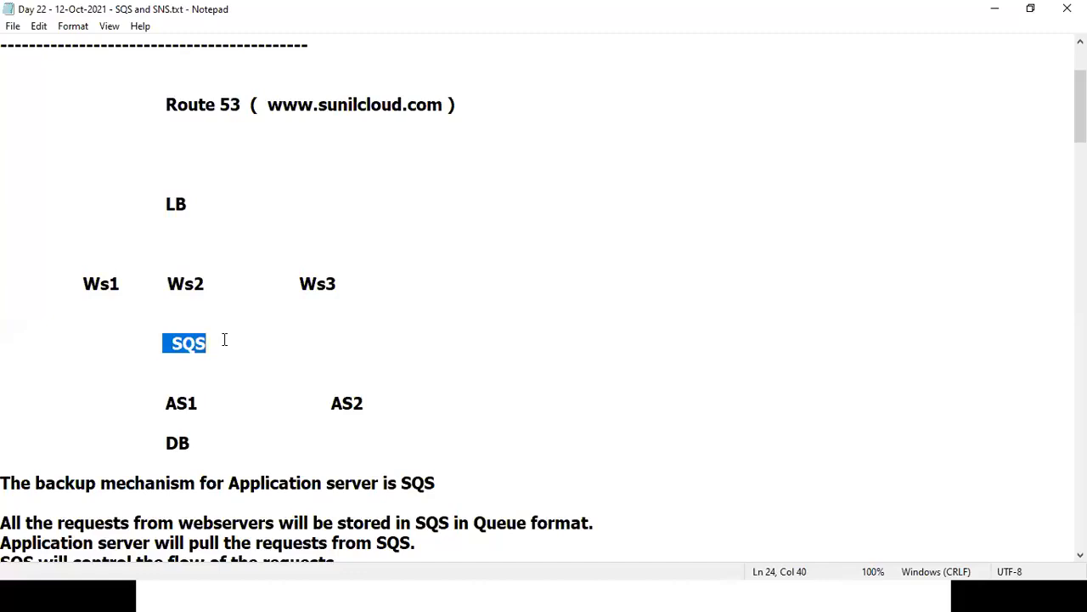
drag(23, 542, 399, 531)
click(411, 540)
drag(188, 542, 430, 540)
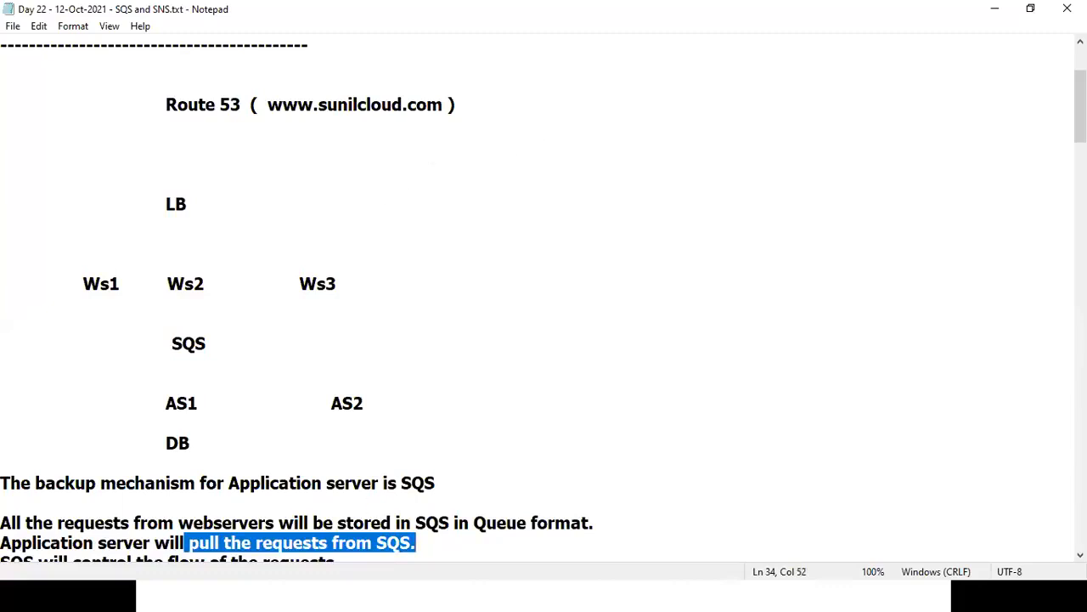
click(1081, 554)
click(1080, 555)
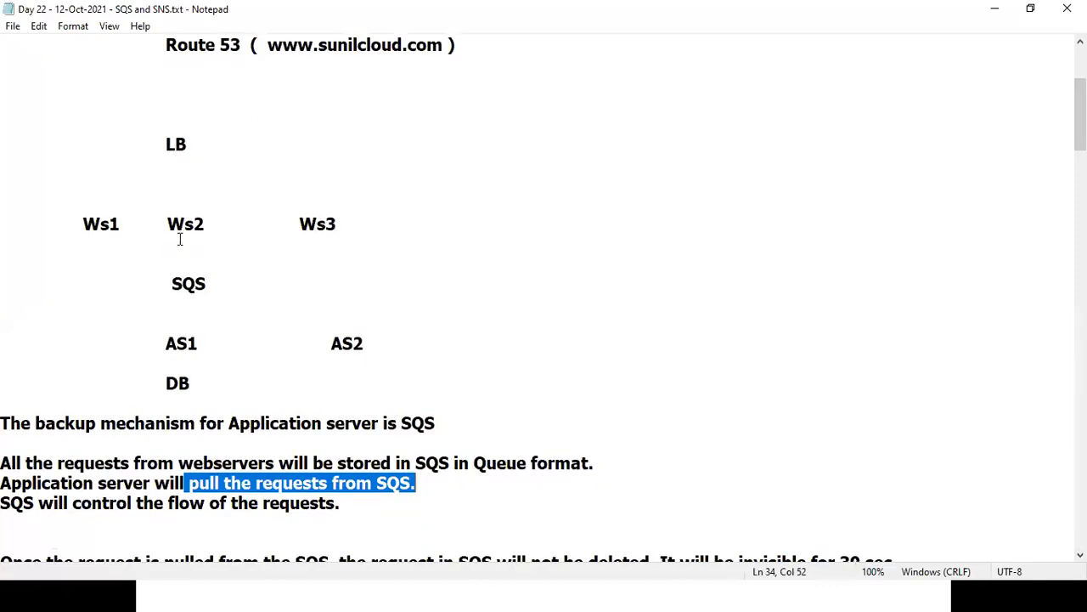
drag(119, 503, 331, 512)
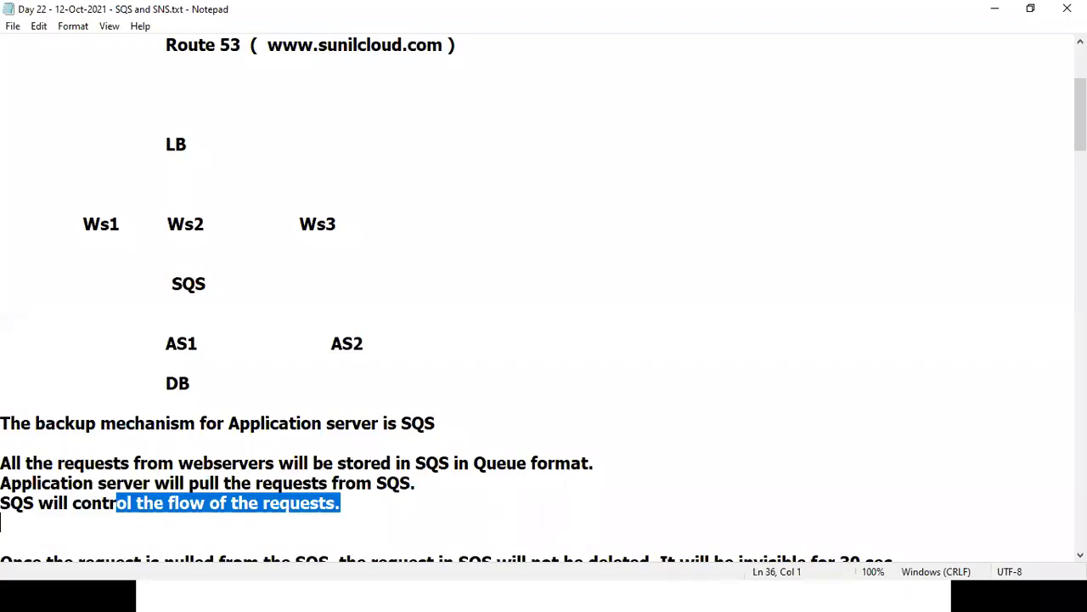
click(1080, 555)
click(1081, 555)
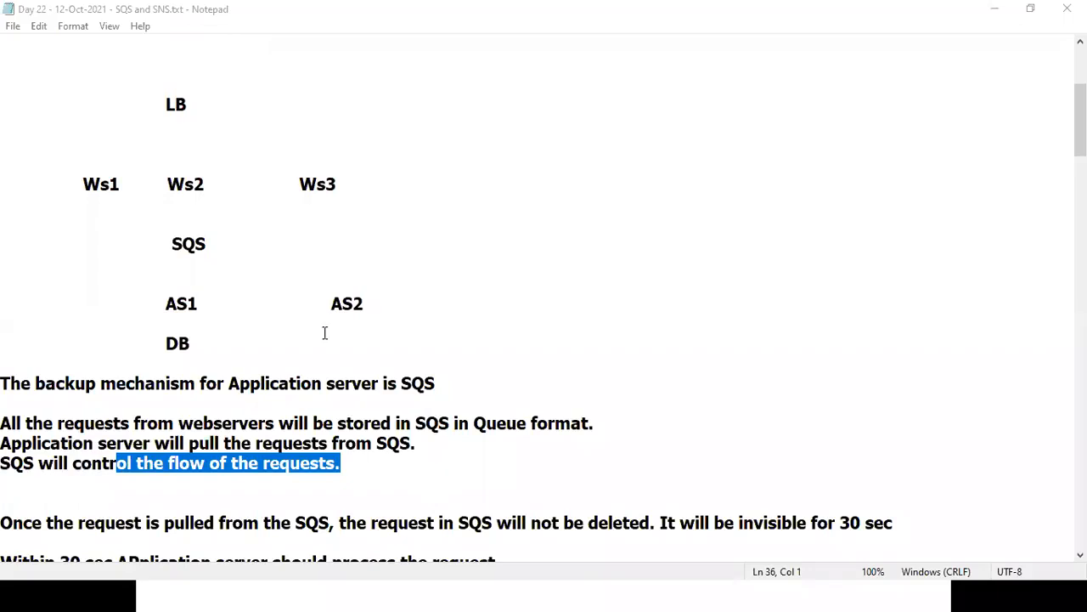
click(317, 463)
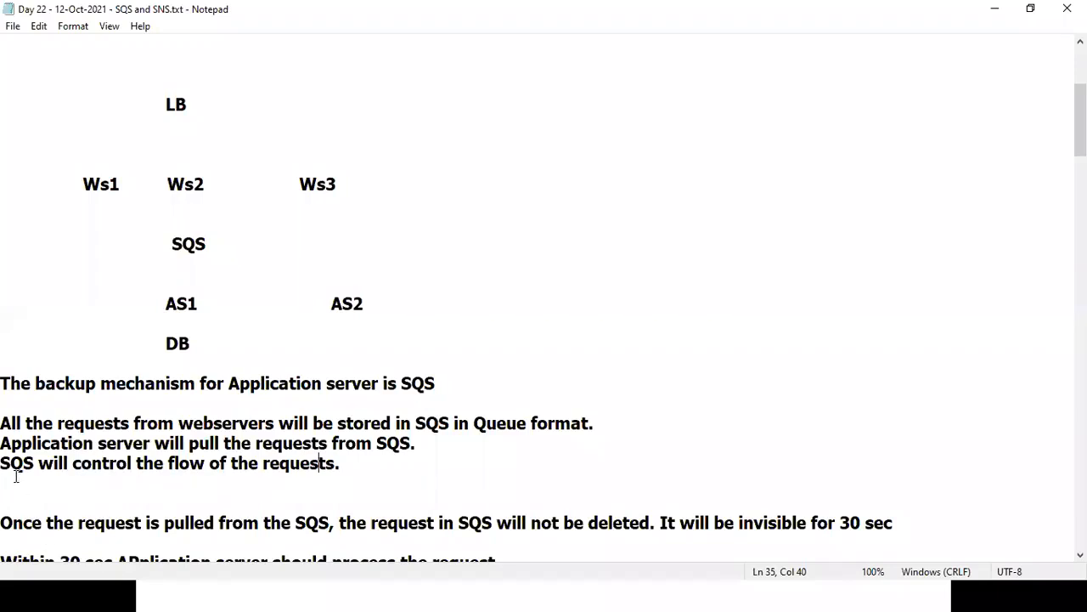
drag(165, 463, 368, 467)
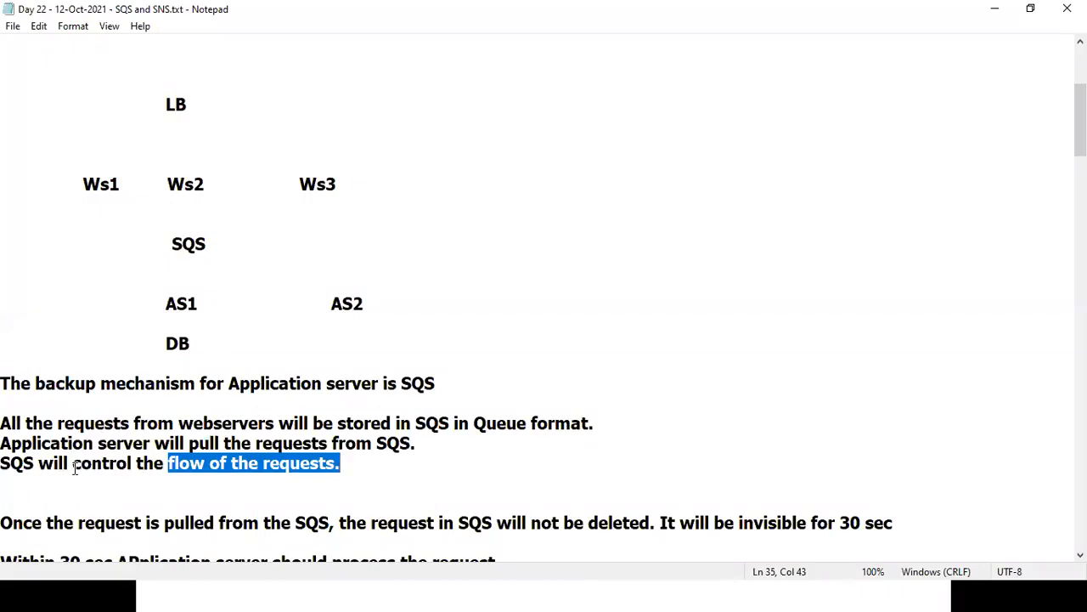
drag(10, 423, 306, 424)
drag(364, 423, 449, 423)
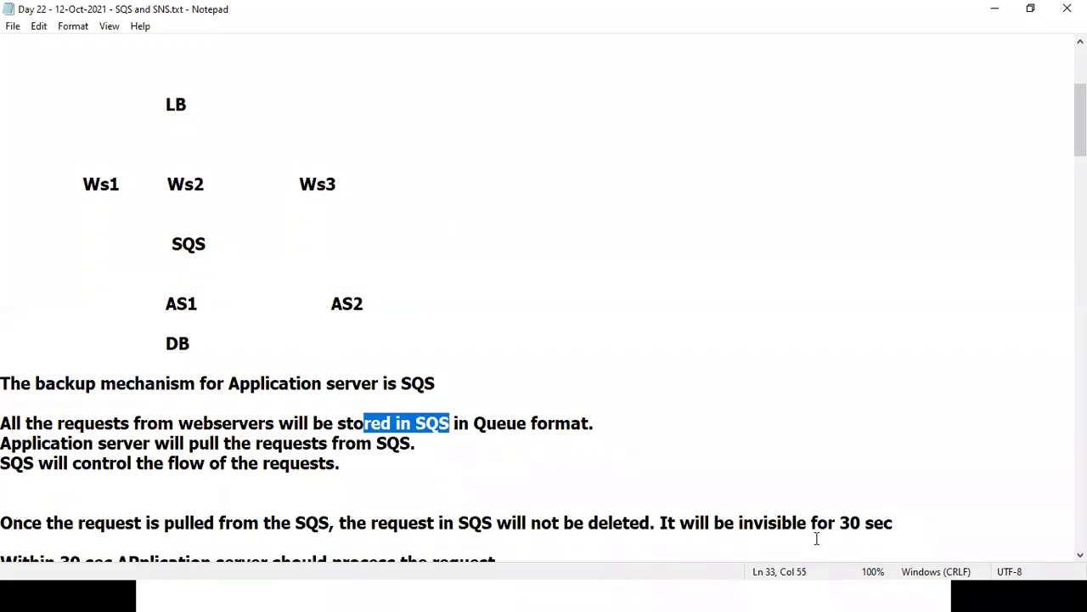
Highlight SQS and AS1 in the diagram and the phrase about the request being pulled.
scroll(235, 424, down, 1)
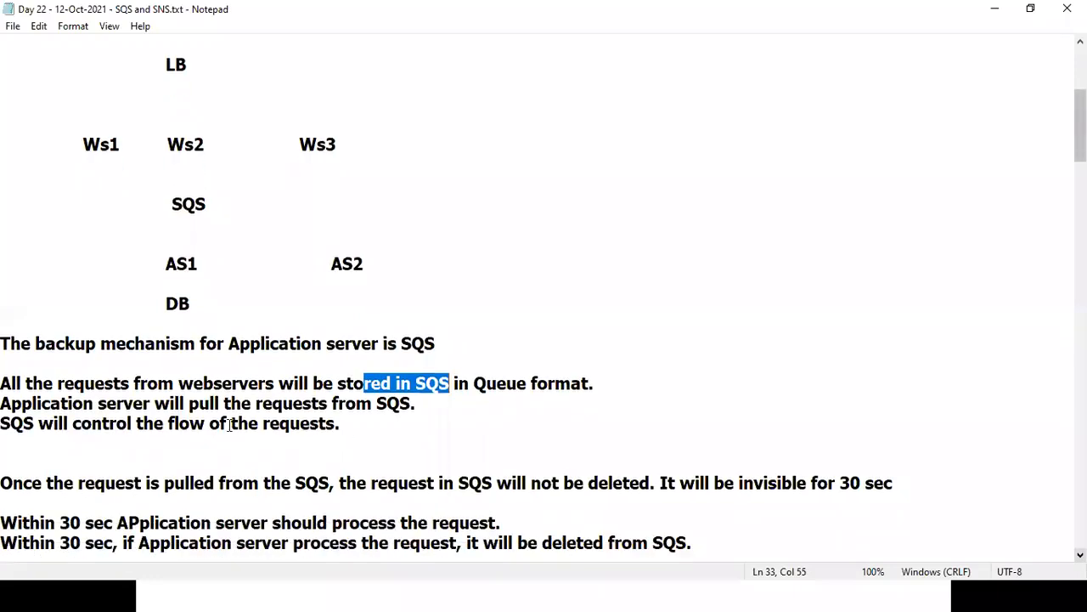
drag(158, 203, 234, 196)
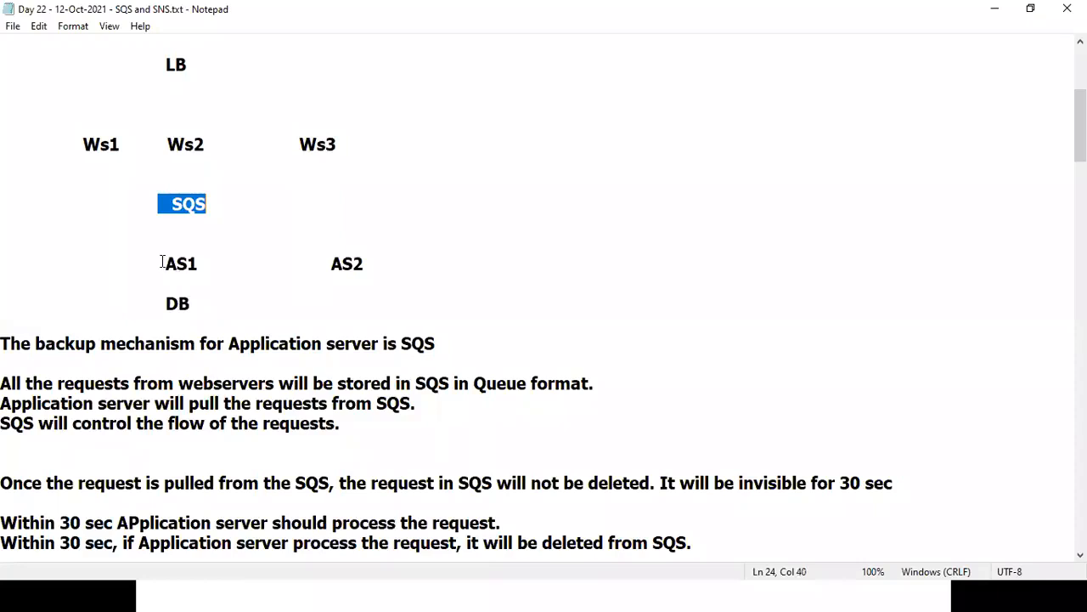
drag(161, 264, 218, 258)
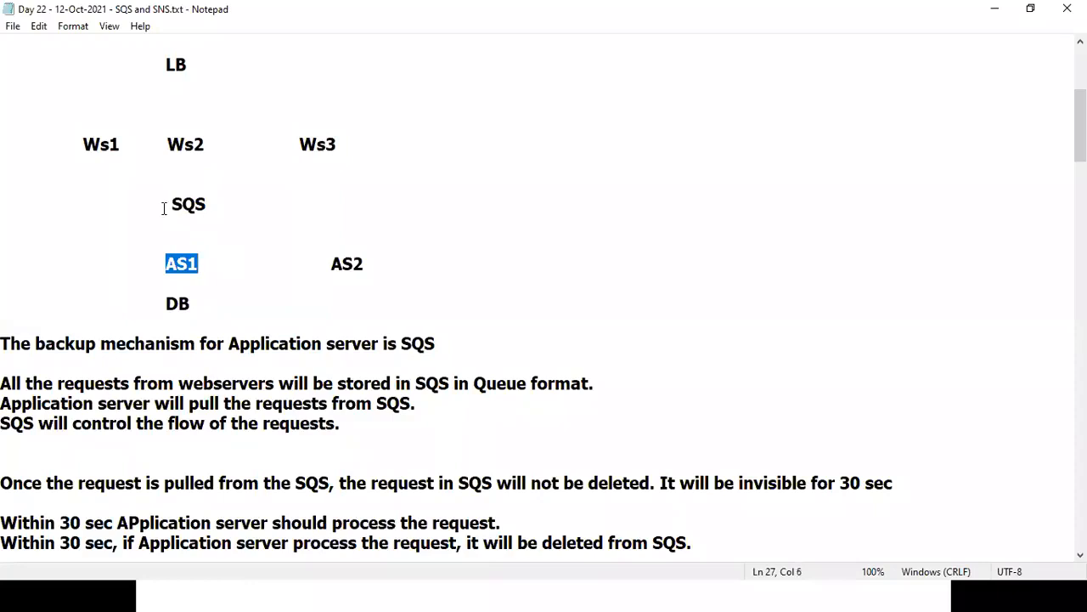
drag(163, 204, 235, 203)
drag(164, 264, 224, 264)
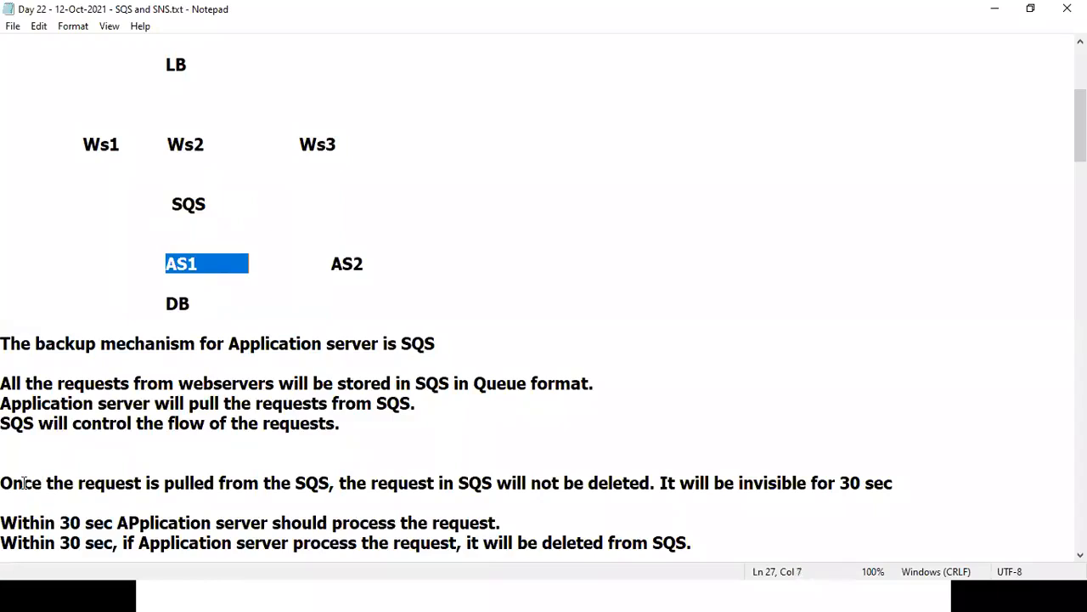
drag(24, 481, 216, 483)
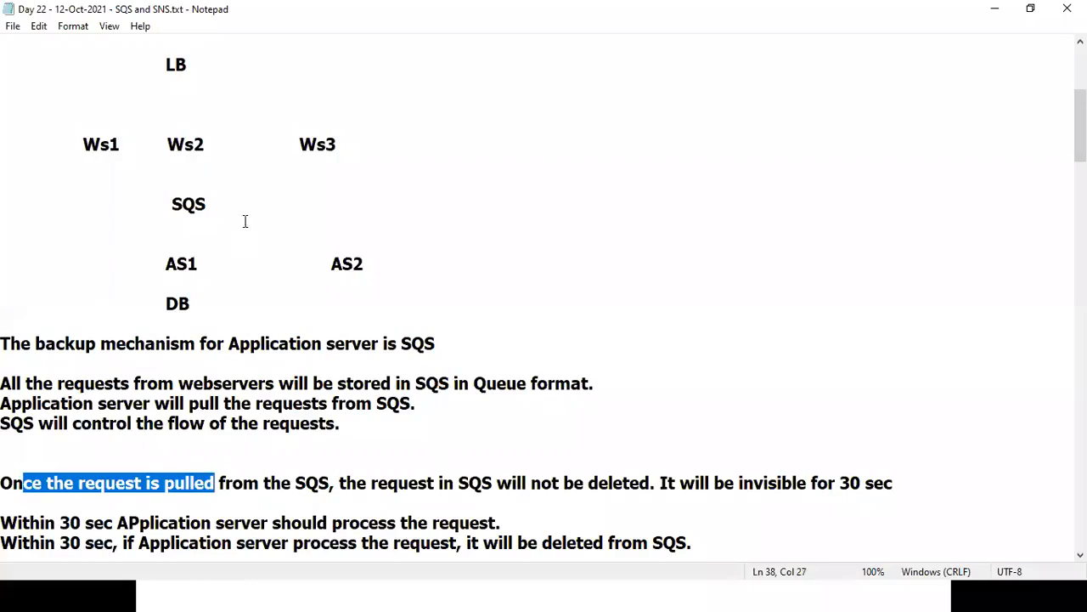
drag(158, 204, 231, 205)
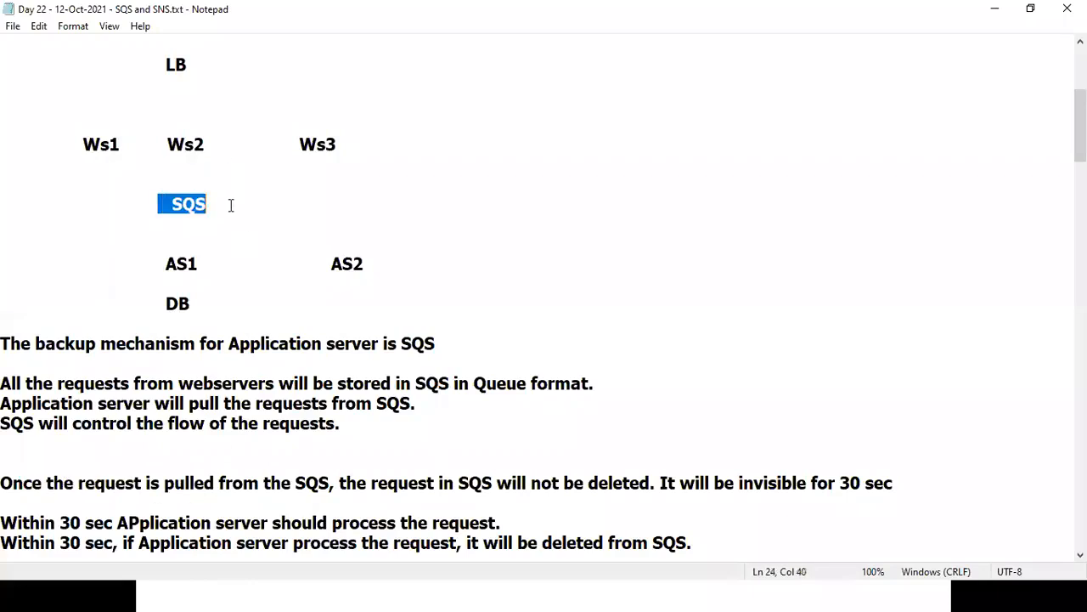
drag(148, 204, 234, 202)
Highlight 'not be deleted' in the sentence, then pen a line beside SQS and an arrow to AS1.
drag(292, 483, 331, 481)
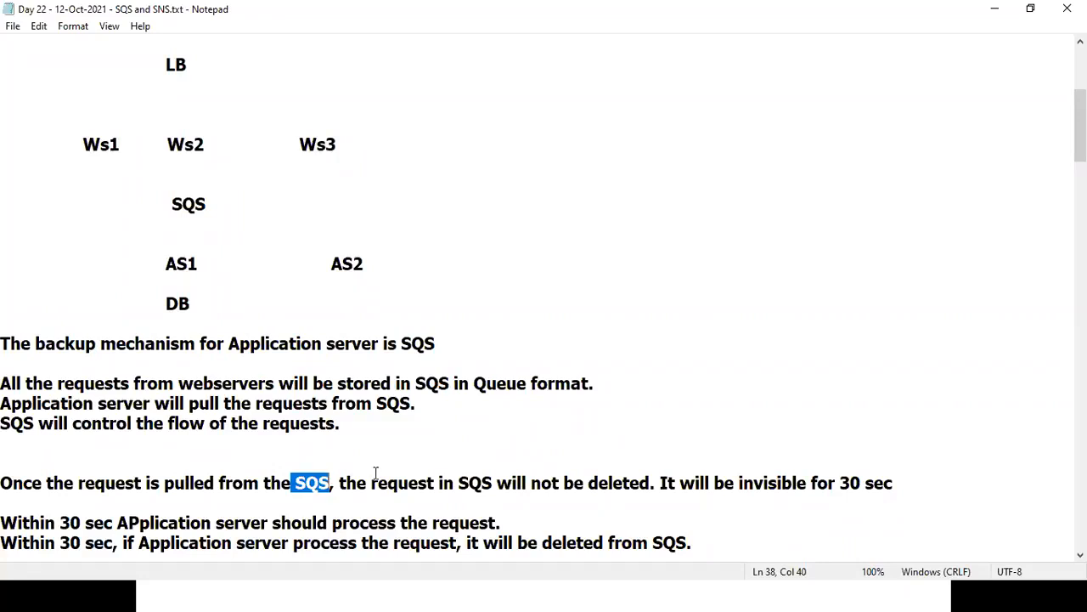
click(459, 482)
drag(536, 483, 650, 484)
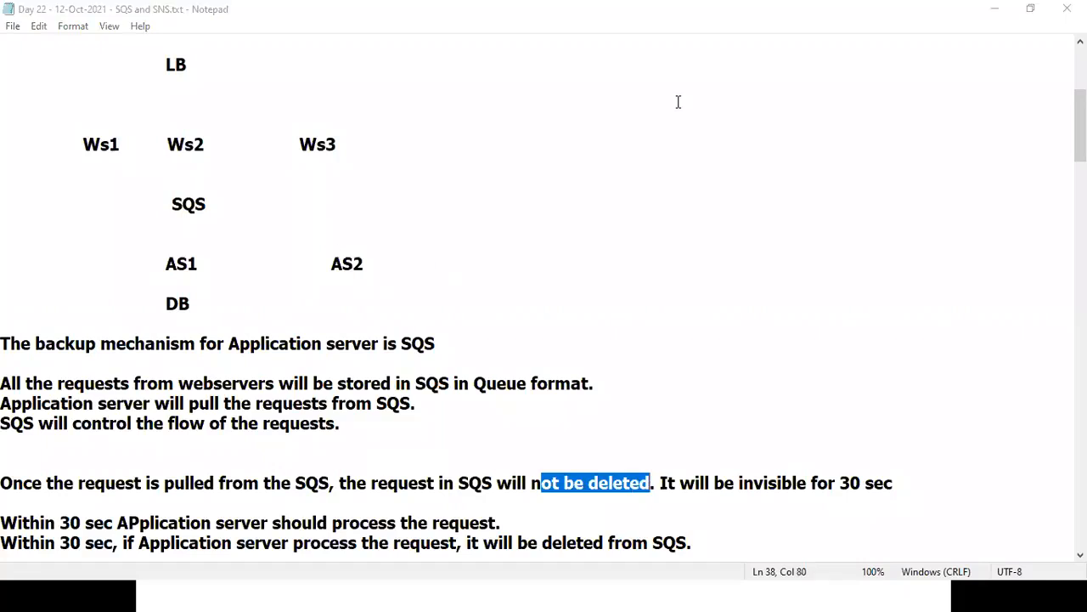
mouse_move(219, 204)
mouse_down()
mouse_move(278, 202)
mouse_move(322, 184)
mouse_move(309, 196)
mouse_move(317, 211)
mouse_move(303, 218)
mouse_up()
mouse_move(183, 221)
mouse_down()
mouse_move(182, 255)
mouse_move(189, 247)
mouse_up()
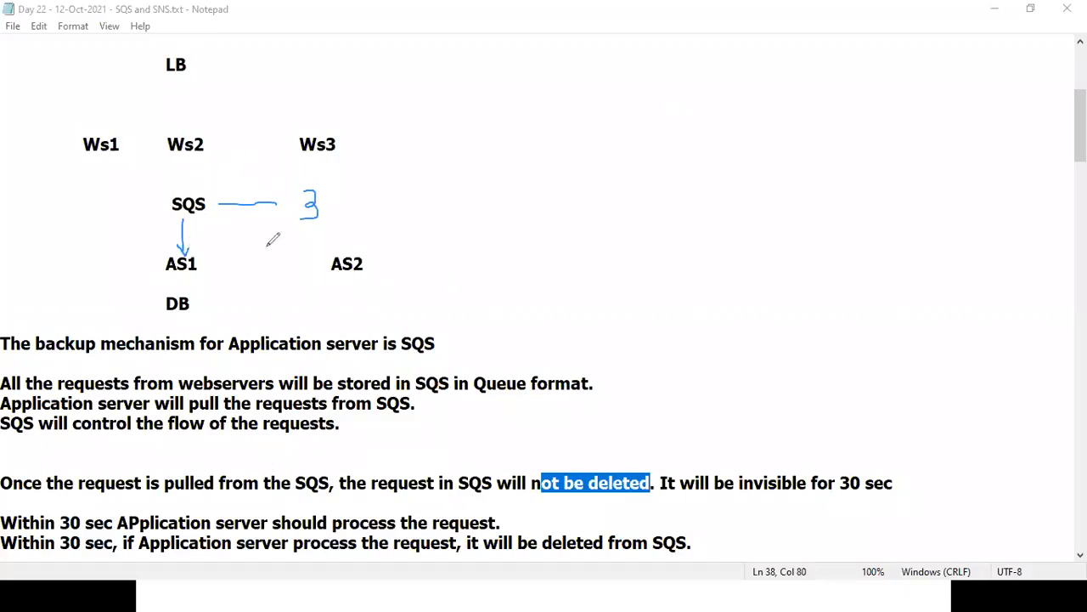
Underline 'invisible', '30 sec', 'process the request' and 'deleted' in the request-handling notes.
drag(739, 499, 800, 498)
drag(843, 499, 877, 496)
drag(360, 537, 505, 525)
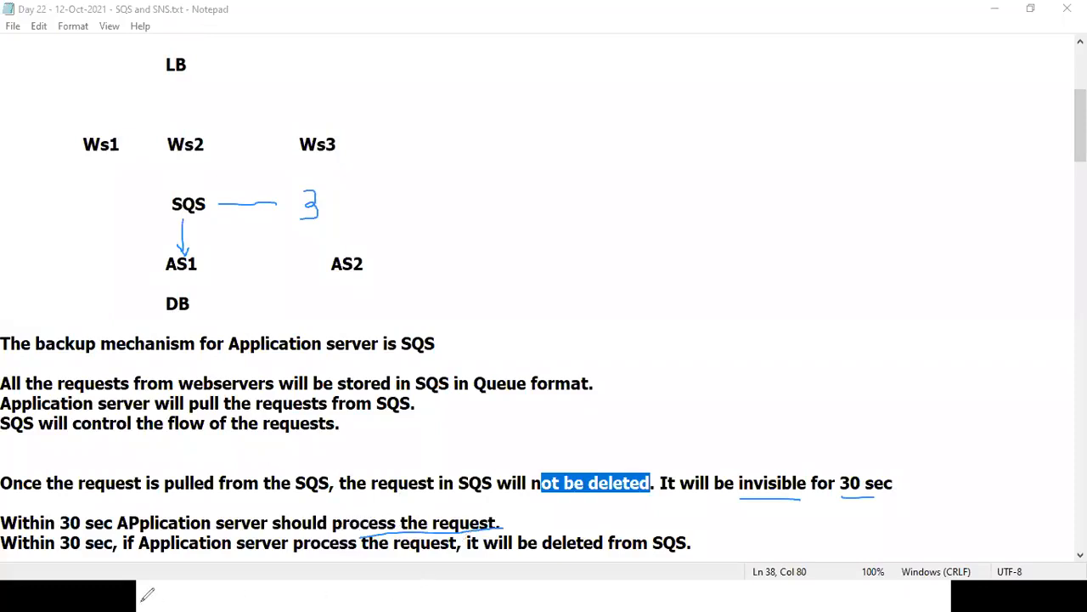
drag(135, 554, 449, 552)
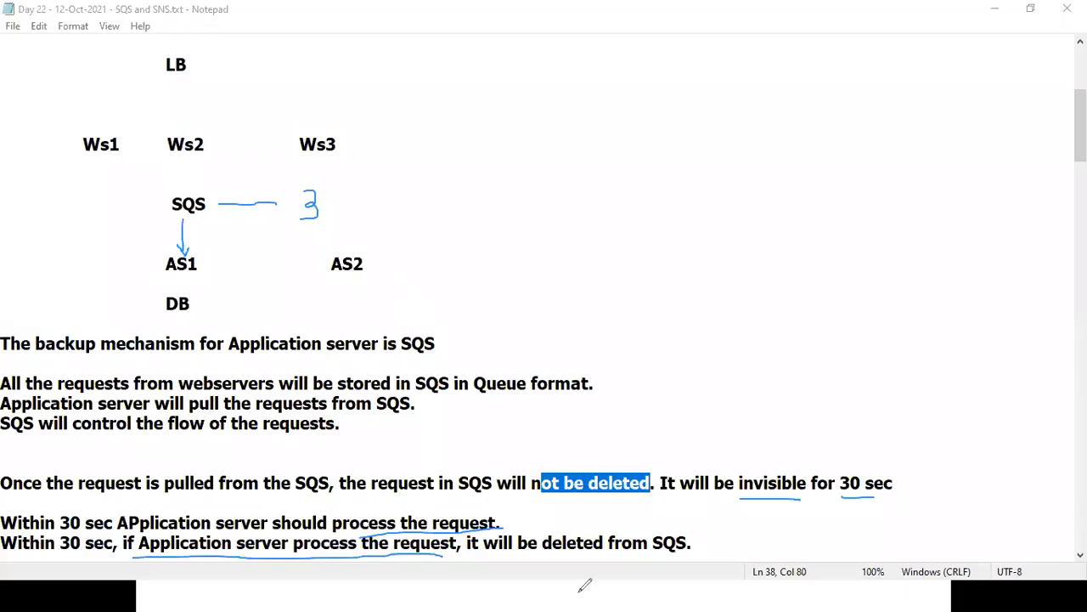
drag(538, 552, 602, 551)
Circle 'invisible' and 'deleted', then erase all the pen annotations.
mouse_move(737, 463)
mouse_down()
mouse_move(762, 499)
mouse_move(820, 486)
mouse_move(781, 446)
mouse_move(734, 467)
mouse_up()
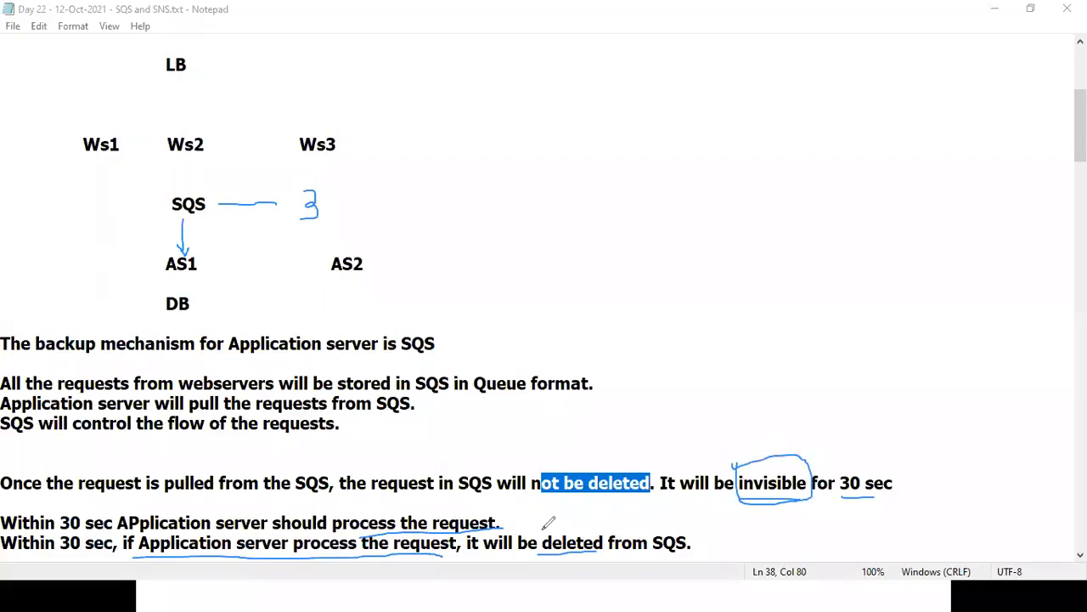
mouse_move(541, 533)
mouse_down()
mouse_move(548, 554)
mouse_move(605, 553)
mouse_move(608, 534)
mouse_move(545, 524)
mouse_up()
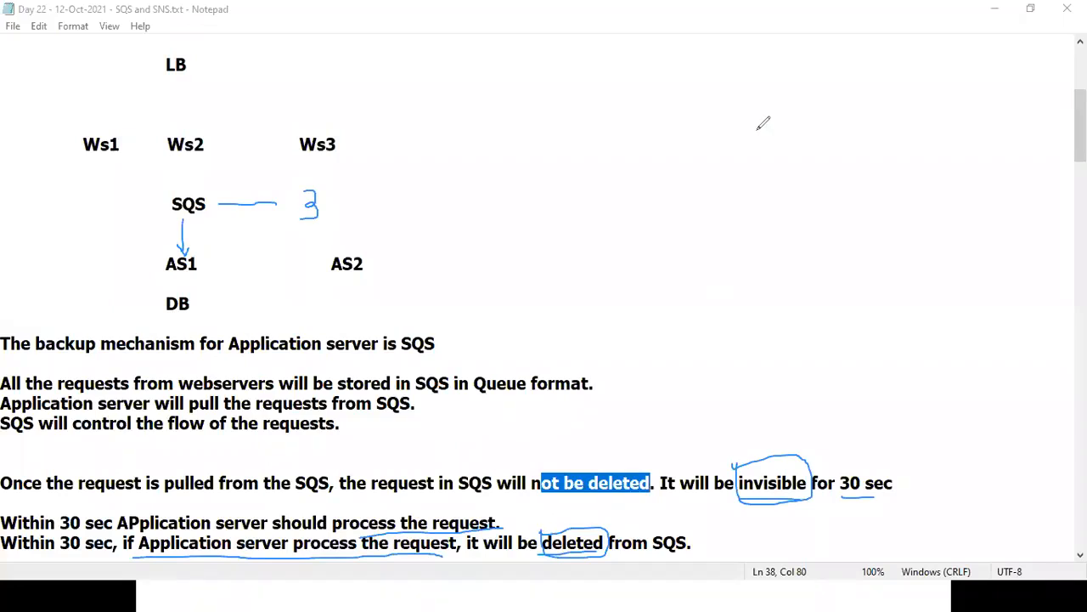
key(e)
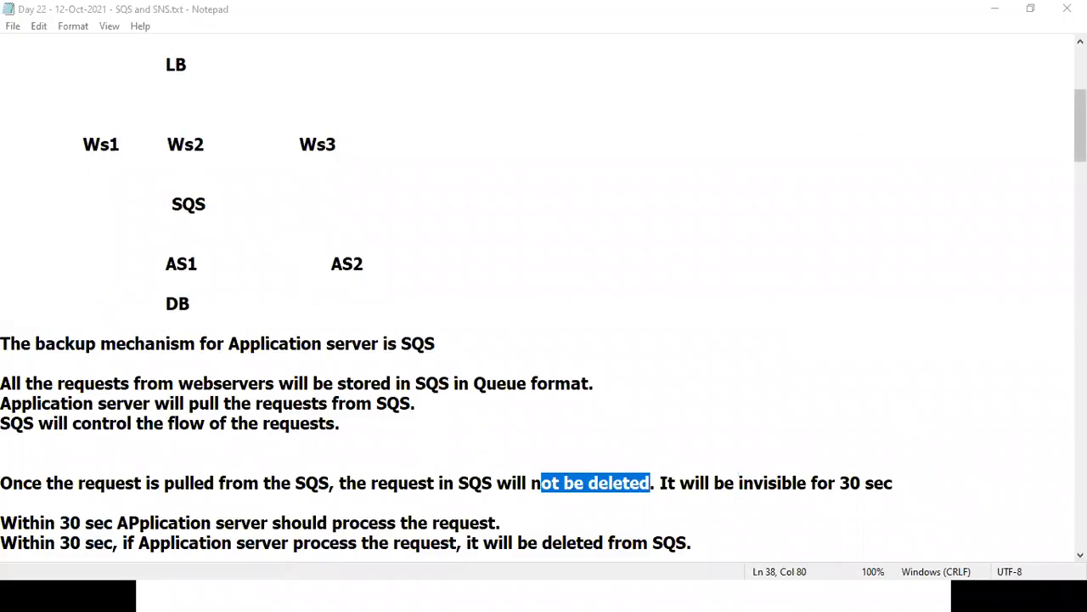
Highlight 'unable process the request', 'visible', SQS, AS1, AS2 and '30 sec' in the notes.
scroll(356, 526, down, 2)
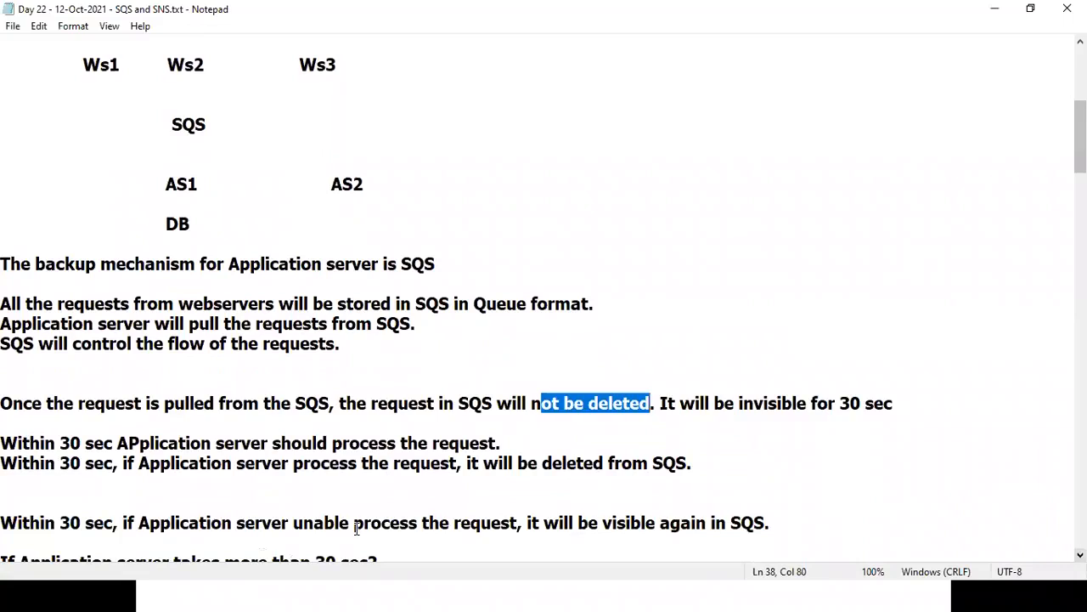
drag(20, 523, 231, 522)
drag(303, 522, 500, 520)
drag(602, 522, 661, 523)
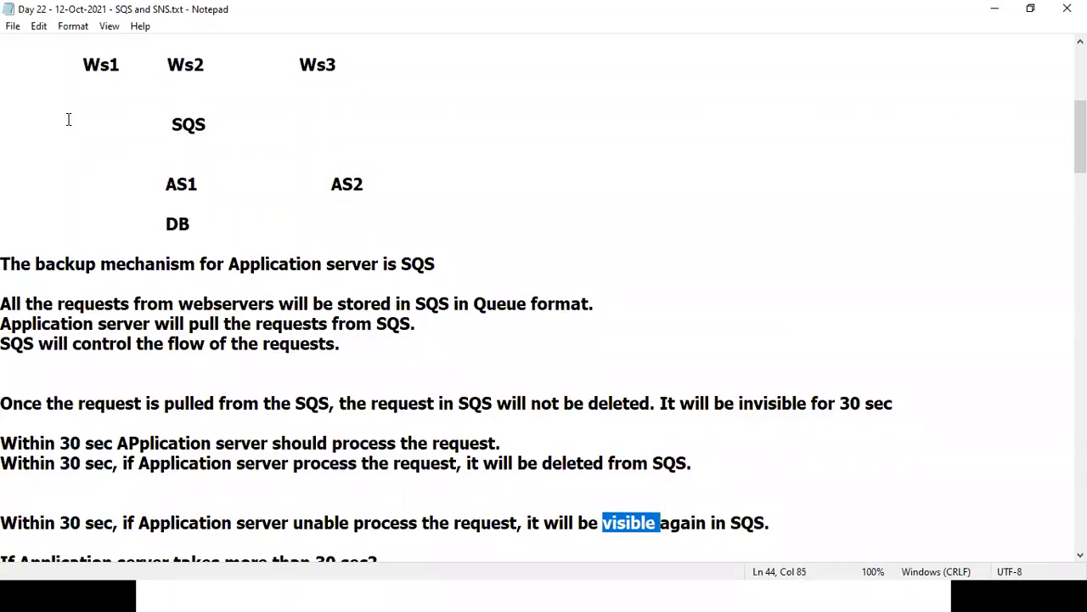
drag(146, 119, 249, 129)
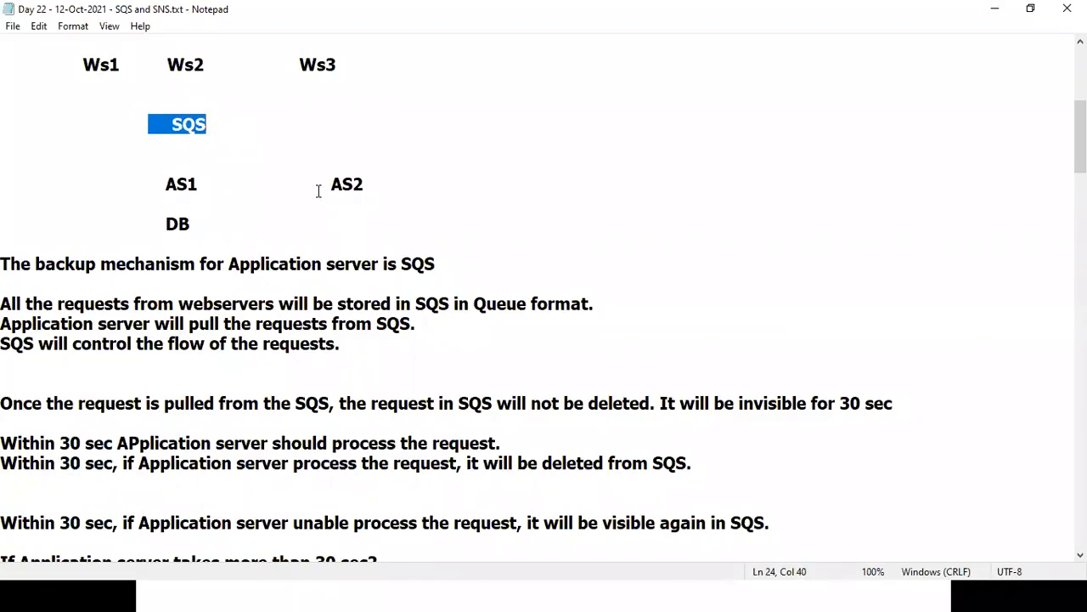
drag(319, 189, 411, 181)
drag(161, 186, 244, 183)
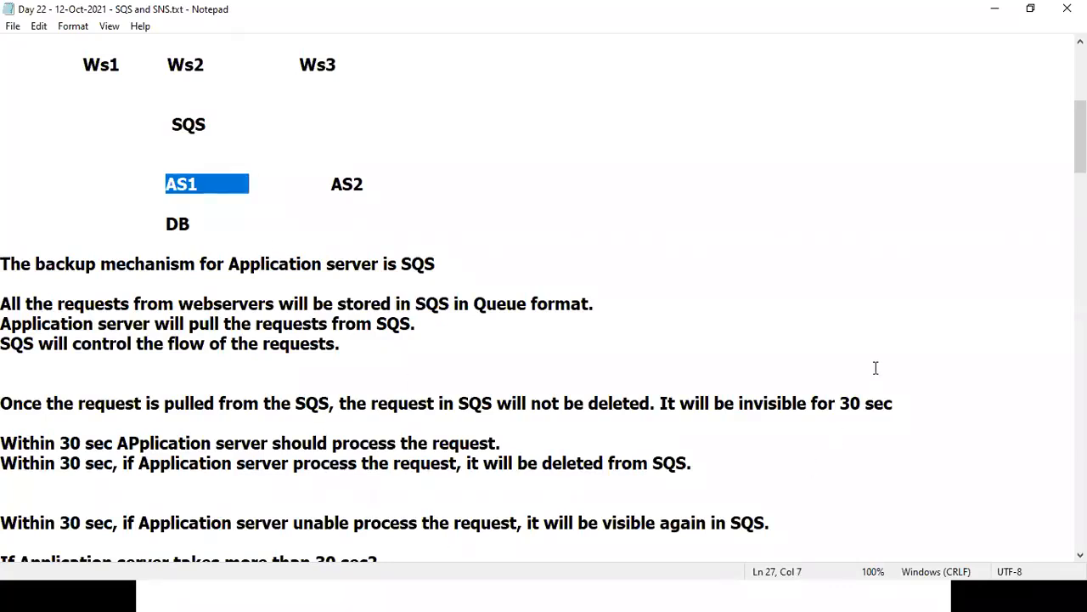
drag(844, 403, 910, 398)
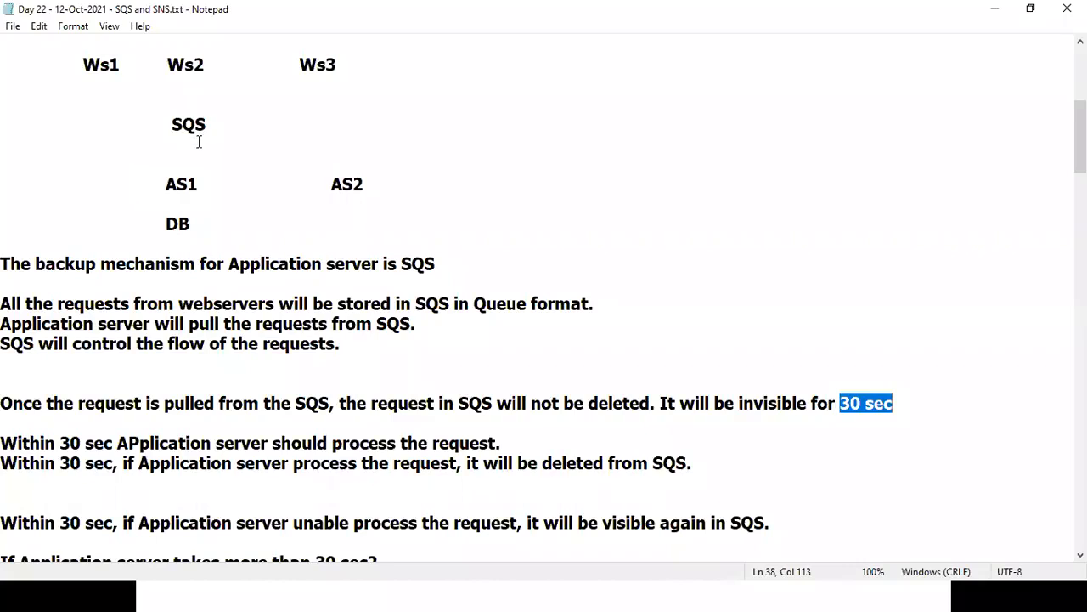
Re-highlight SQS and AS1 in the diagram, then move down to the visibility timeout notes.
drag(165, 184, 209, 183)
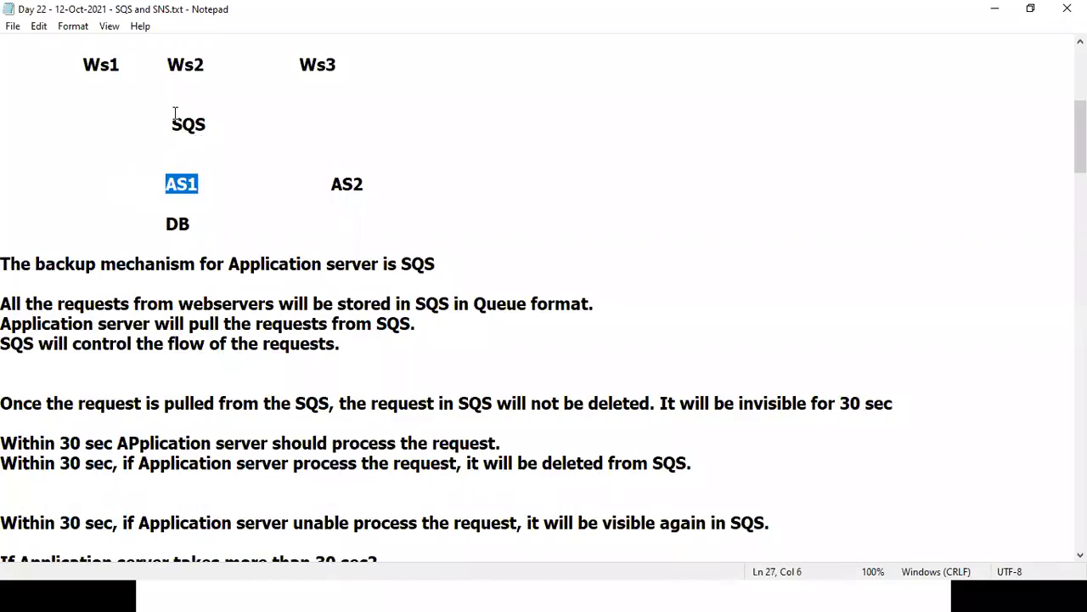
drag(171, 124, 243, 128)
drag(162, 183, 213, 182)
drag(165, 120, 242, 136)
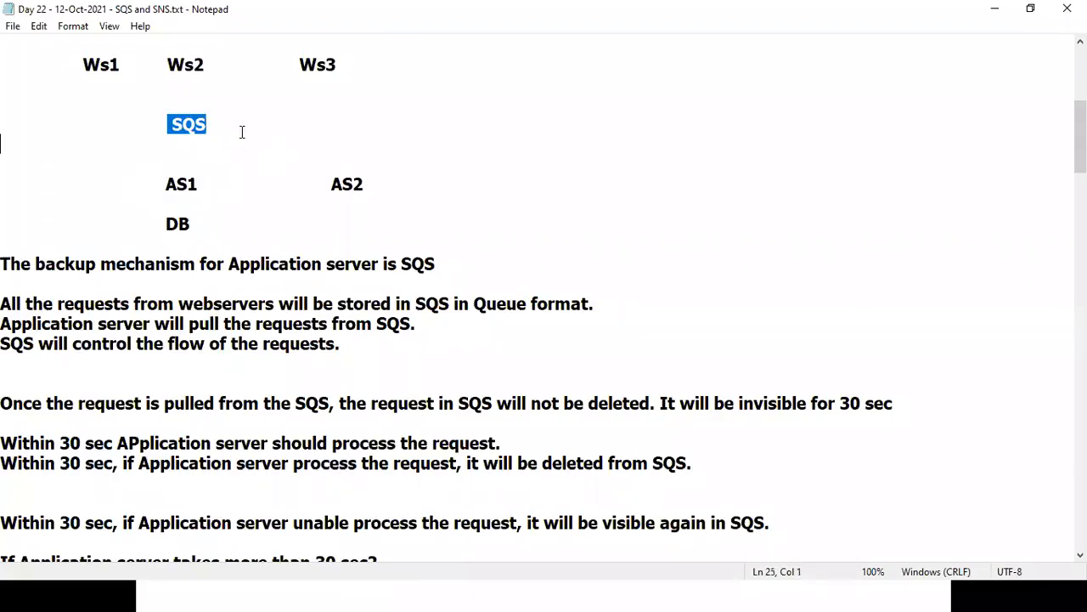
click(230, 476)
key(Down)
key(Down)
key(Down)
key(Down)
key(Down)
key(Down)
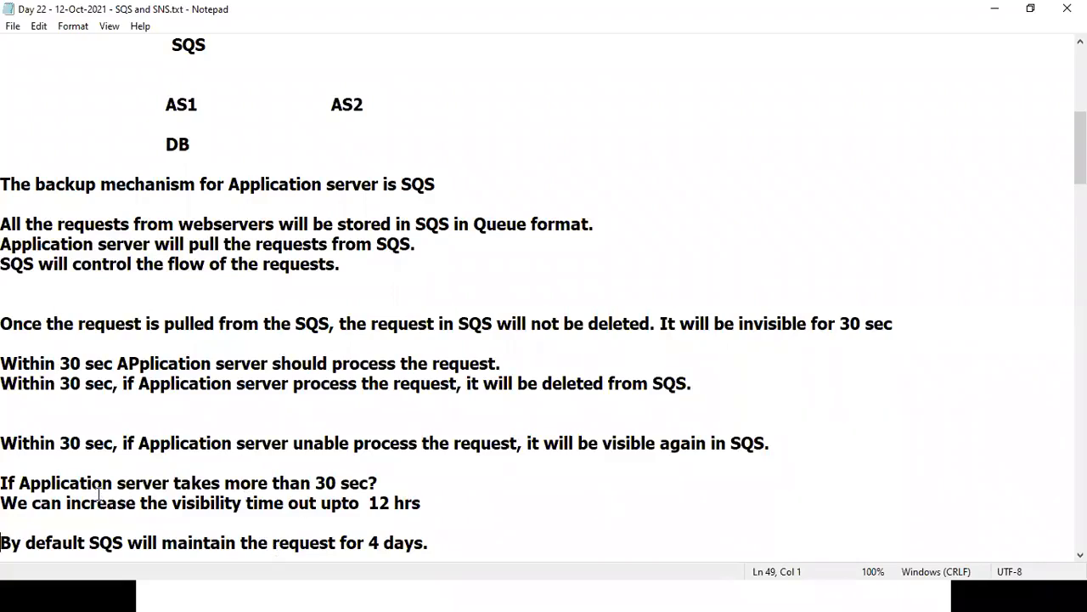
drag(268, 483, 401, 477)
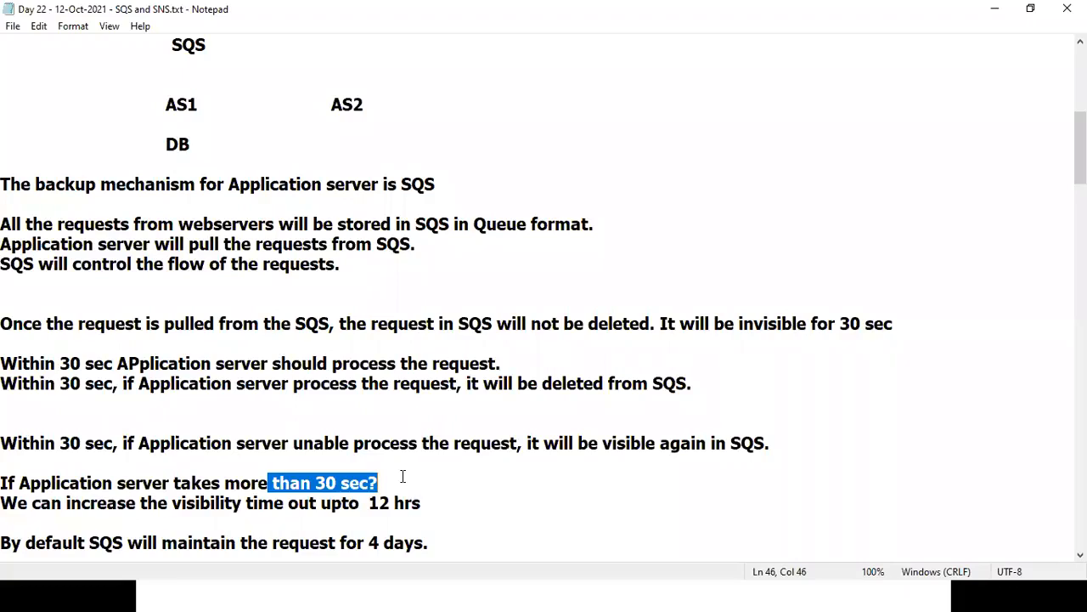
drag(839, 324, 889, 324)
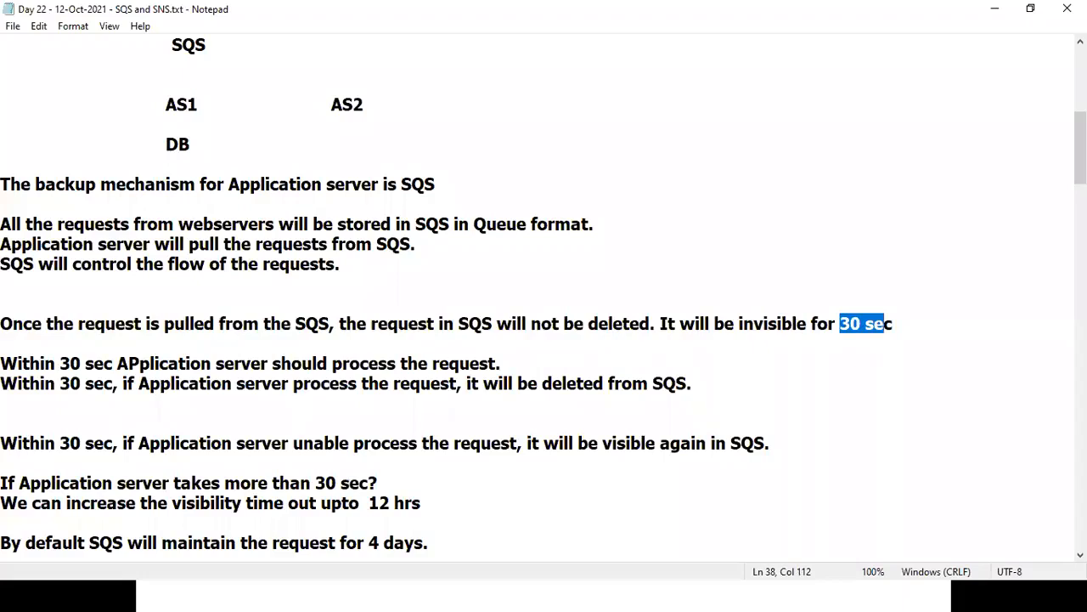
drag(173, 503, 287, 503)
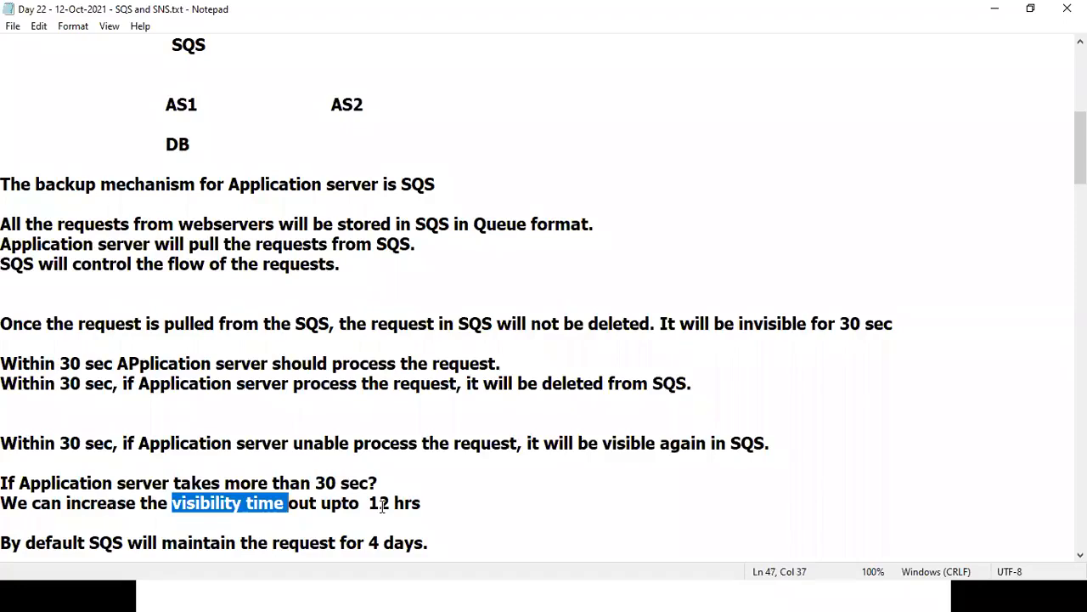
drag(350, 504, 469, 500)
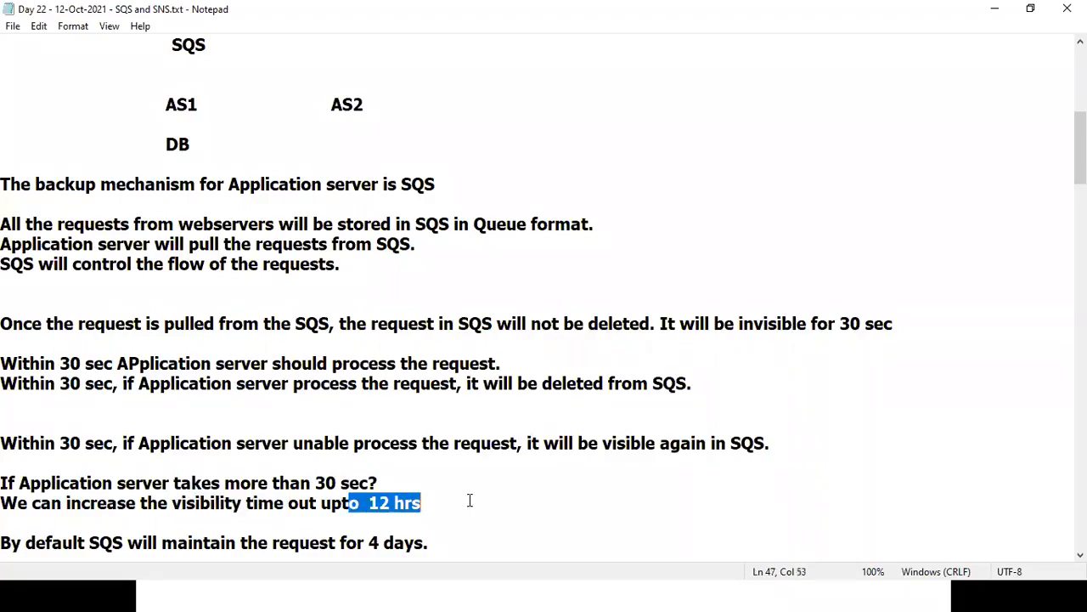
key(Down)
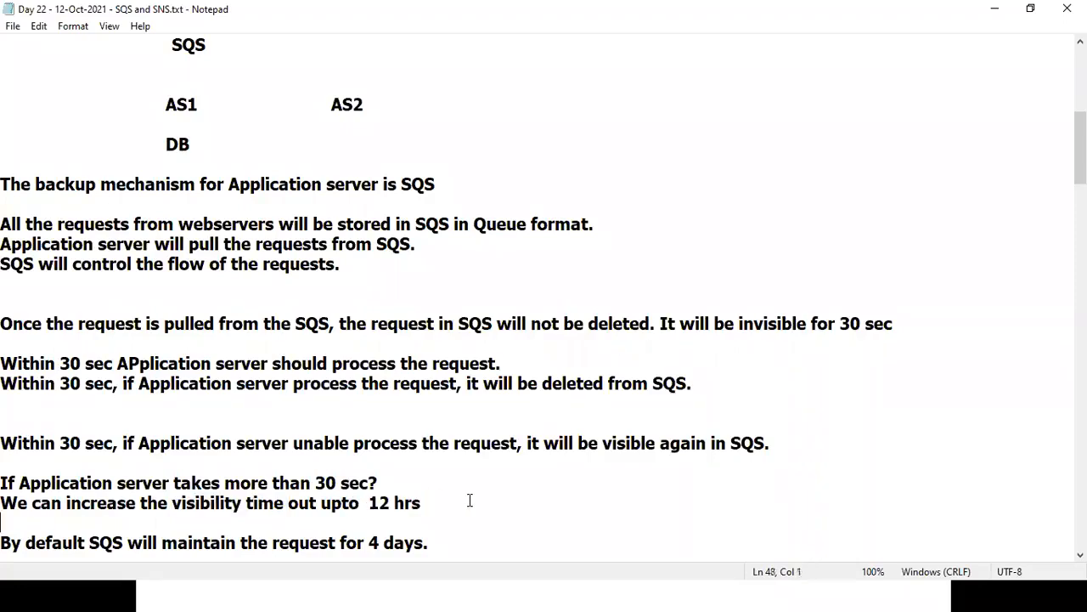
key(Down)
key(Down)
key(Down)
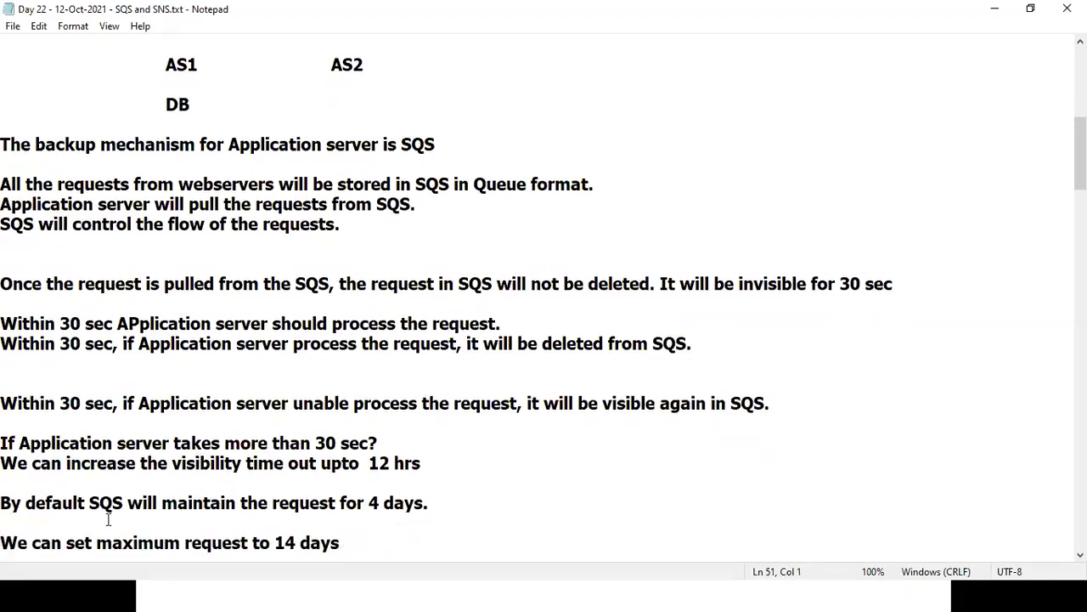
drag(369, 502, 438, 502)
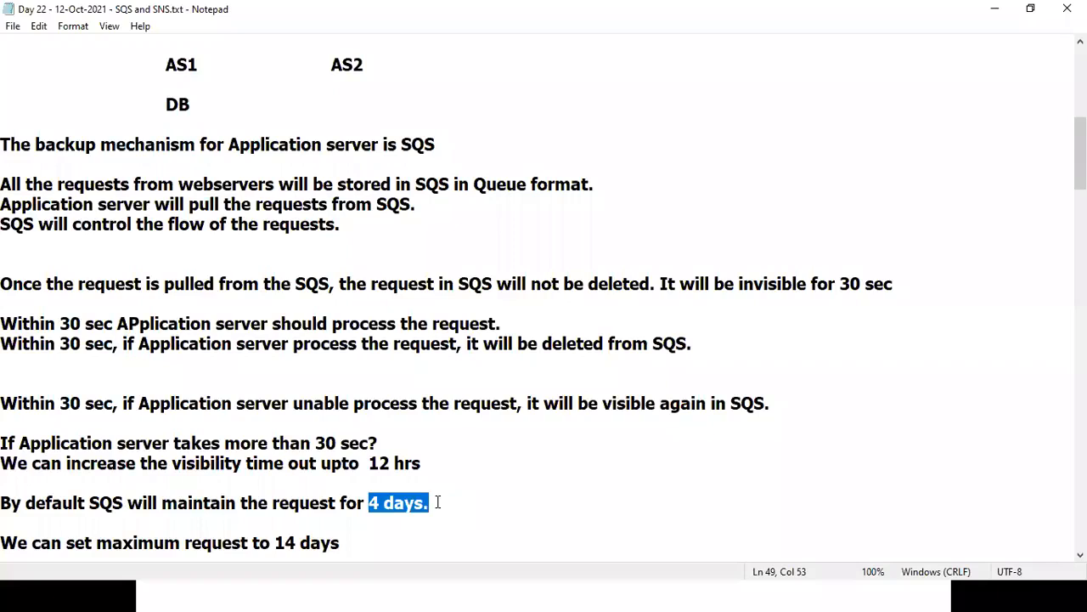
key(Down)
key(Down)
key(Down)
key(Down)
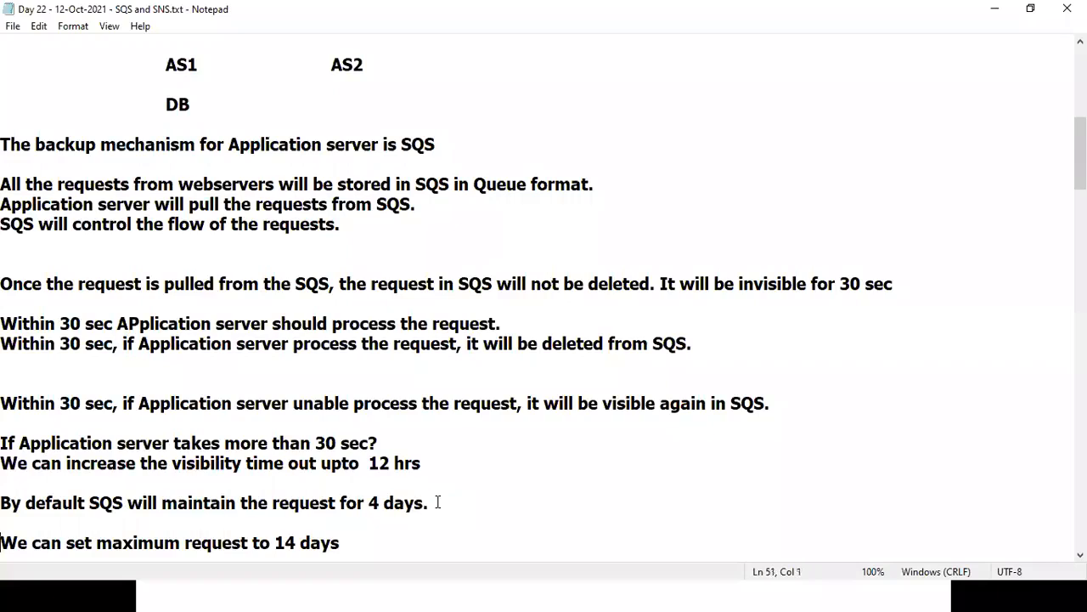
drag(259, 503, 366, 507)
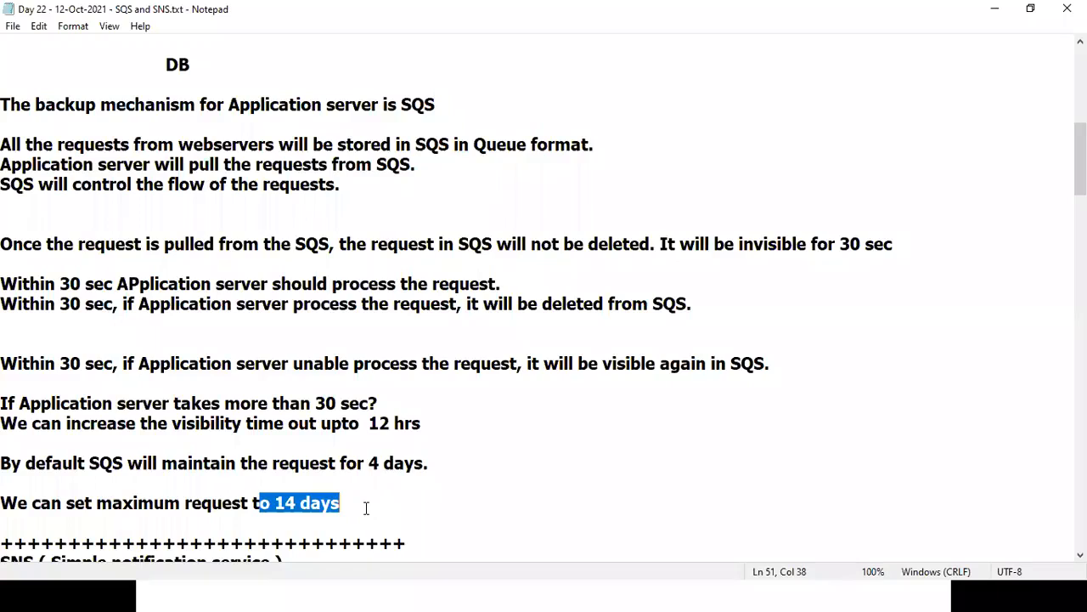
drag(280, 403, 396, 399)
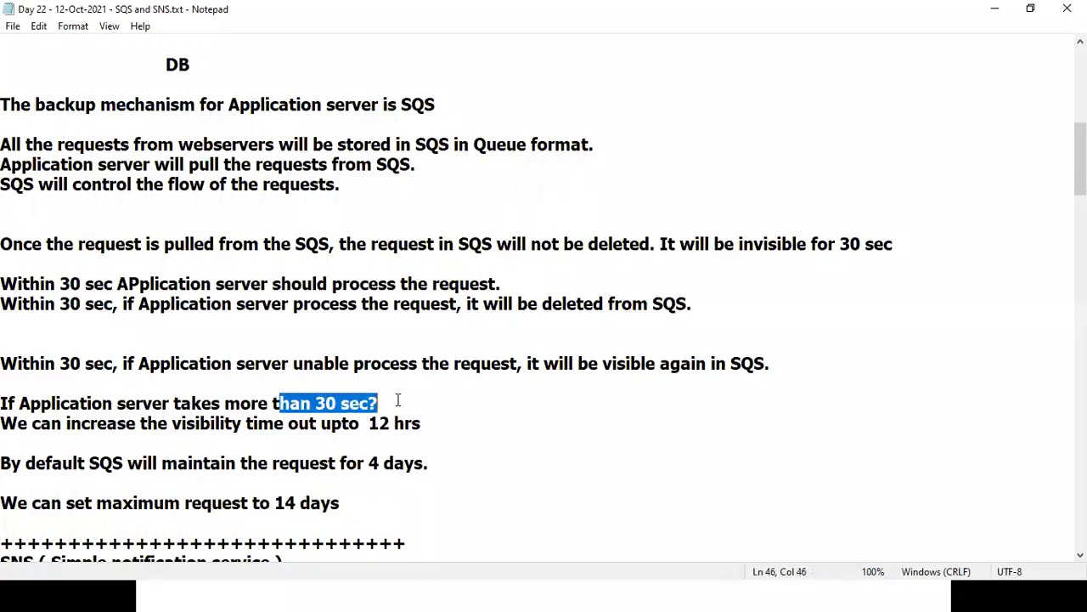
drag(341, 425, 478, 411)
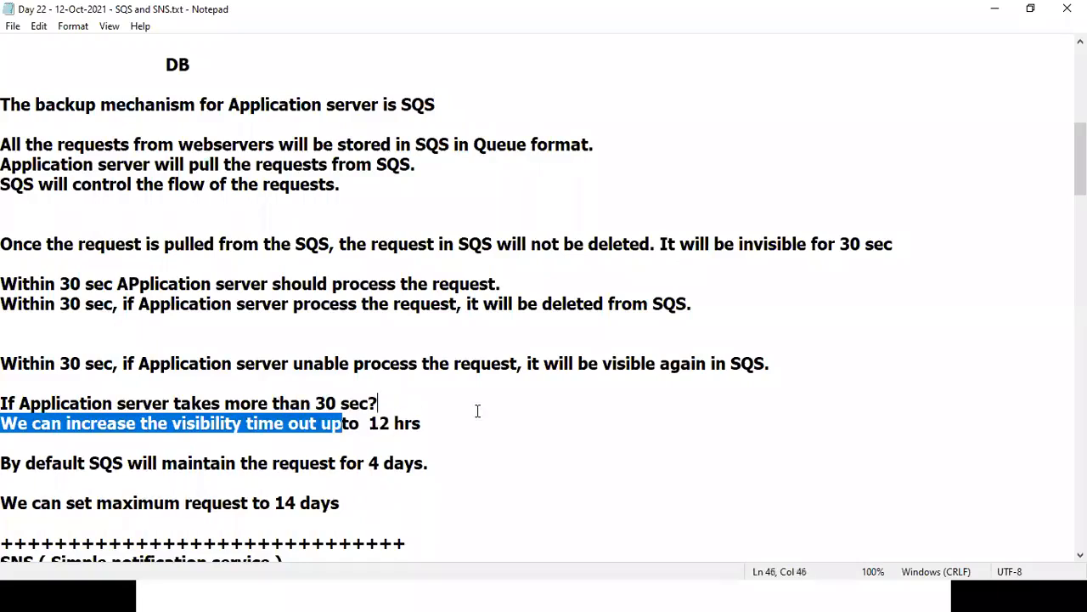
scroll(825, 343, up, 5)
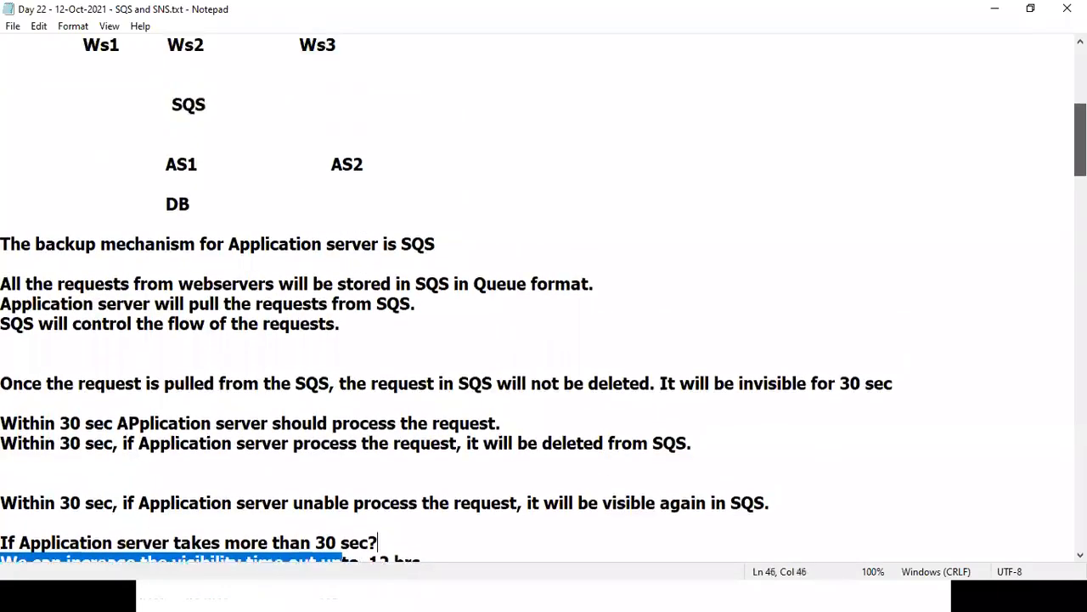
scroll(543, 304, up, 1)
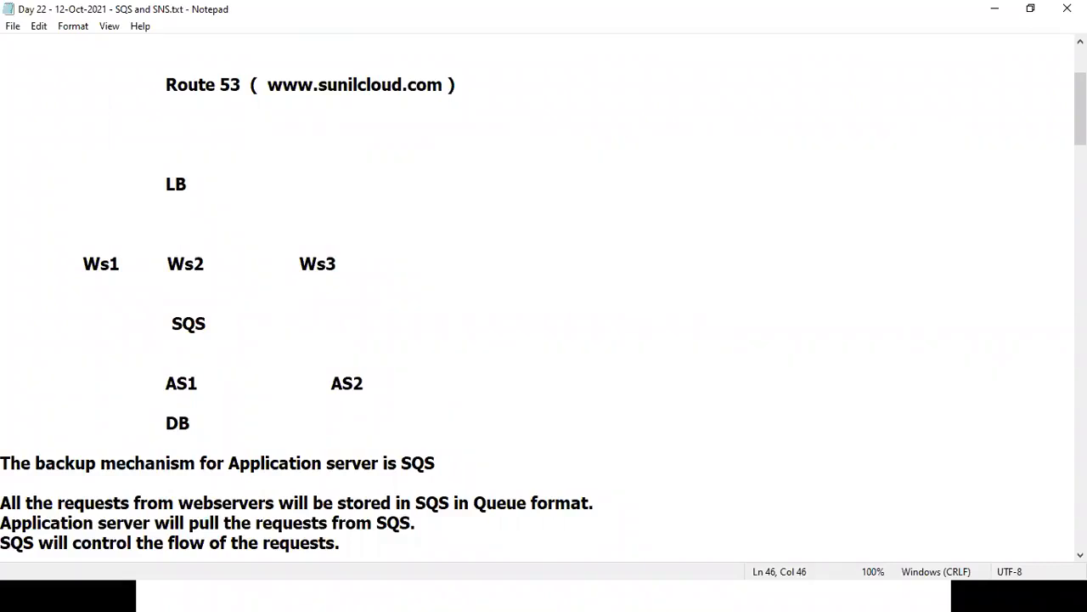
click(808, 7)
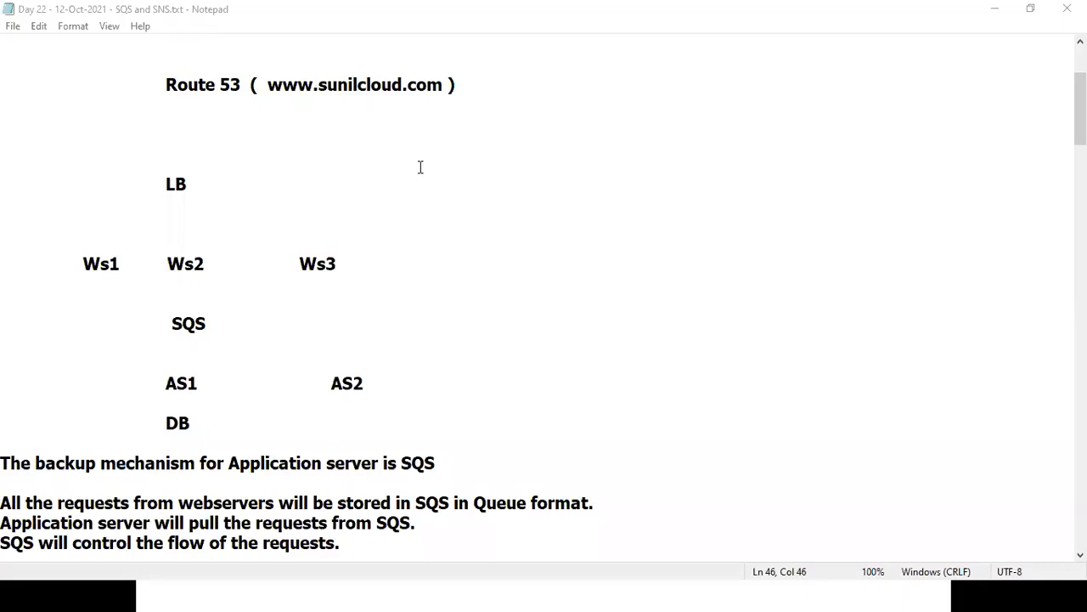
drag(84, 264, 98, 263)
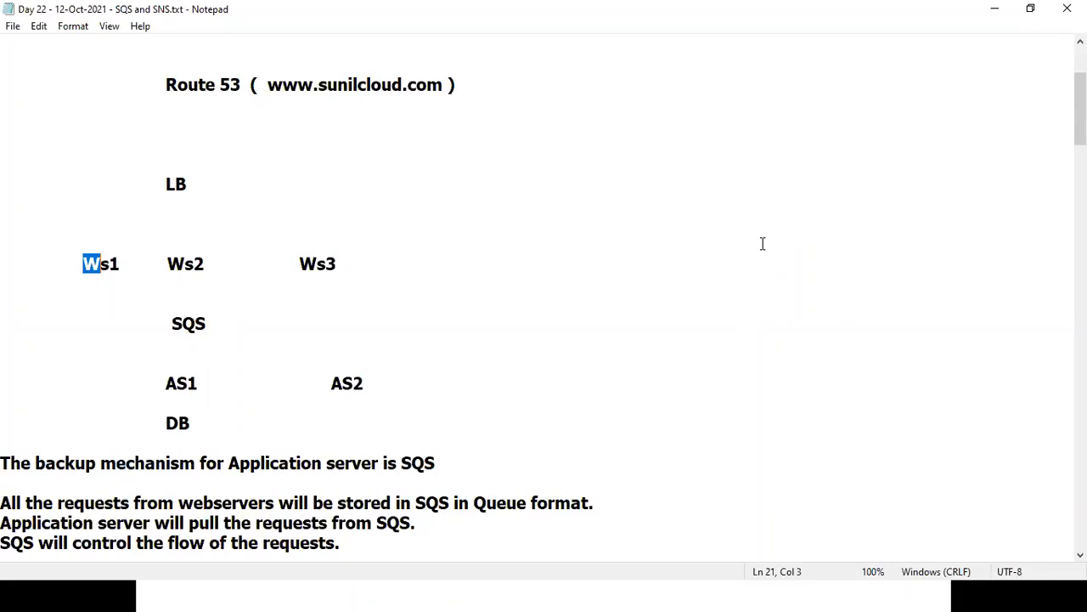
click(588, 8)
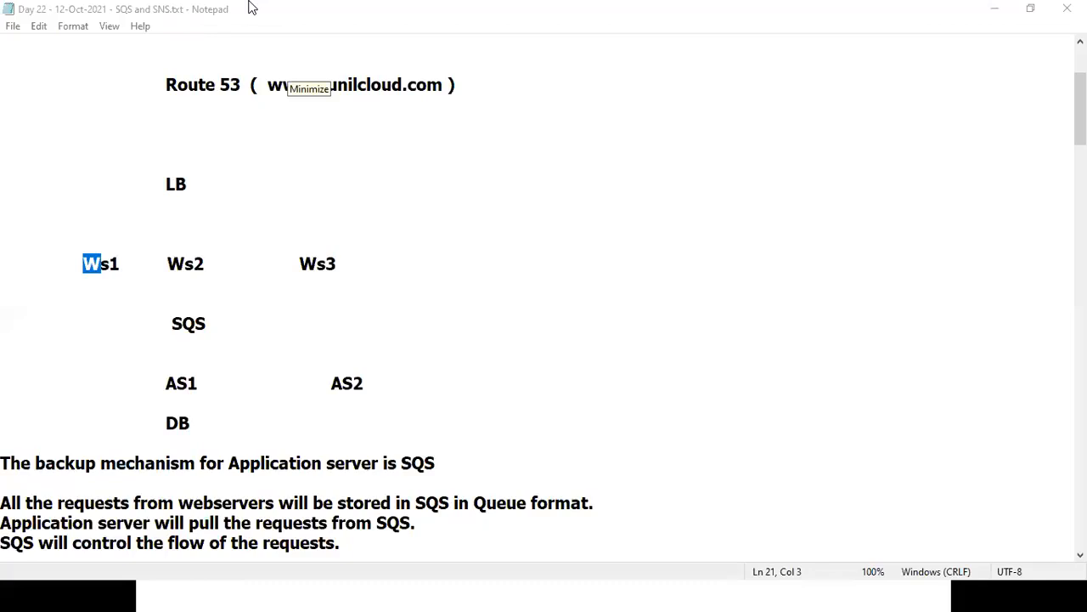
click(270, 344)
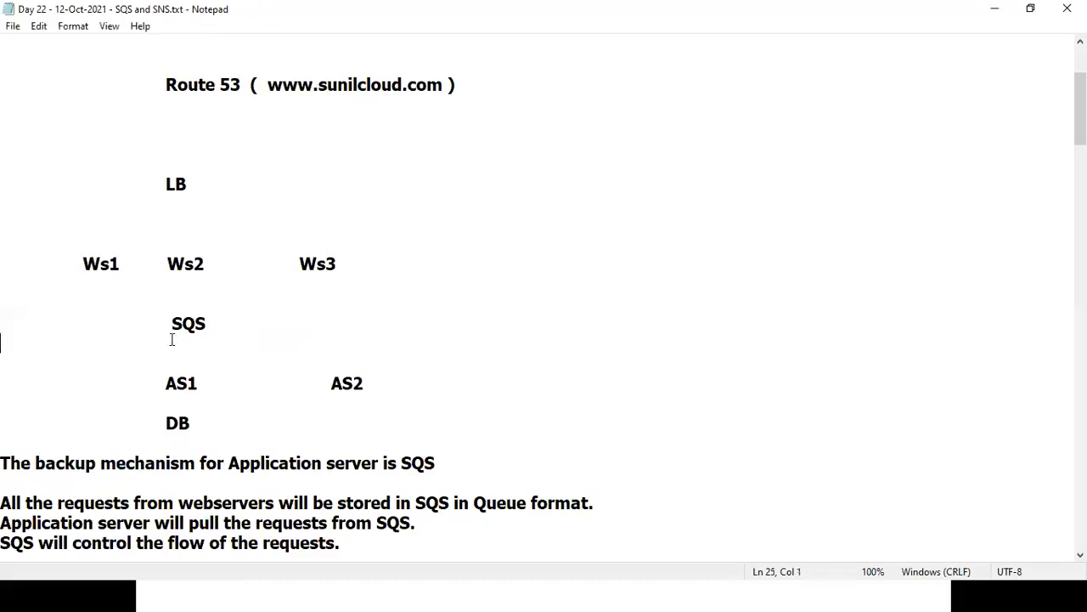
Highlight the SQS line, the Ws1–Ws3 web-server row and the AS1–AS2 row in the diagram.
drag(158, 322, 222, 324)
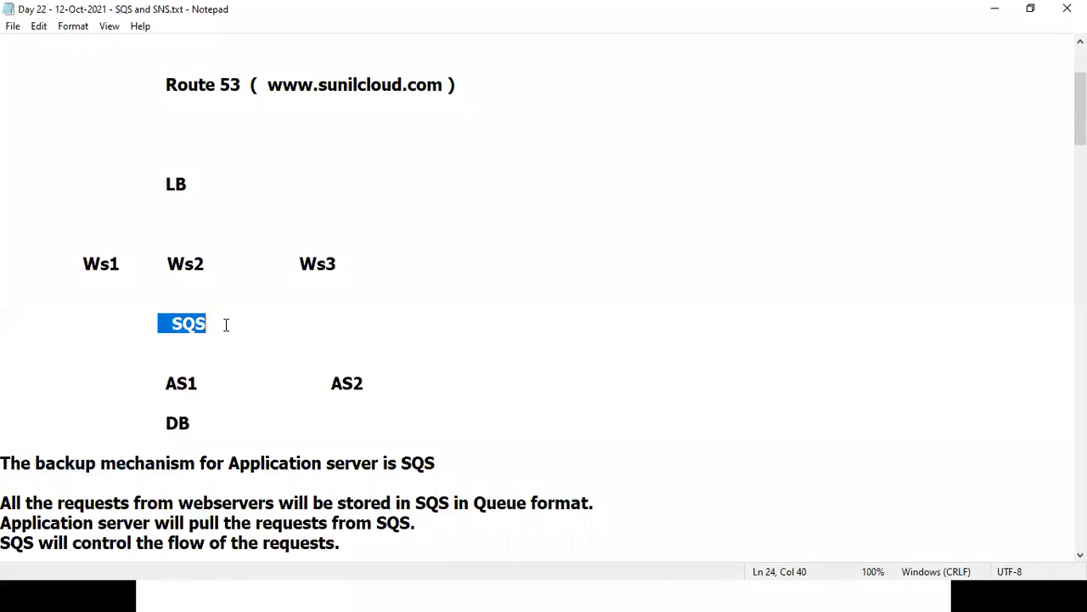
drag(124, 323, 243, 315)
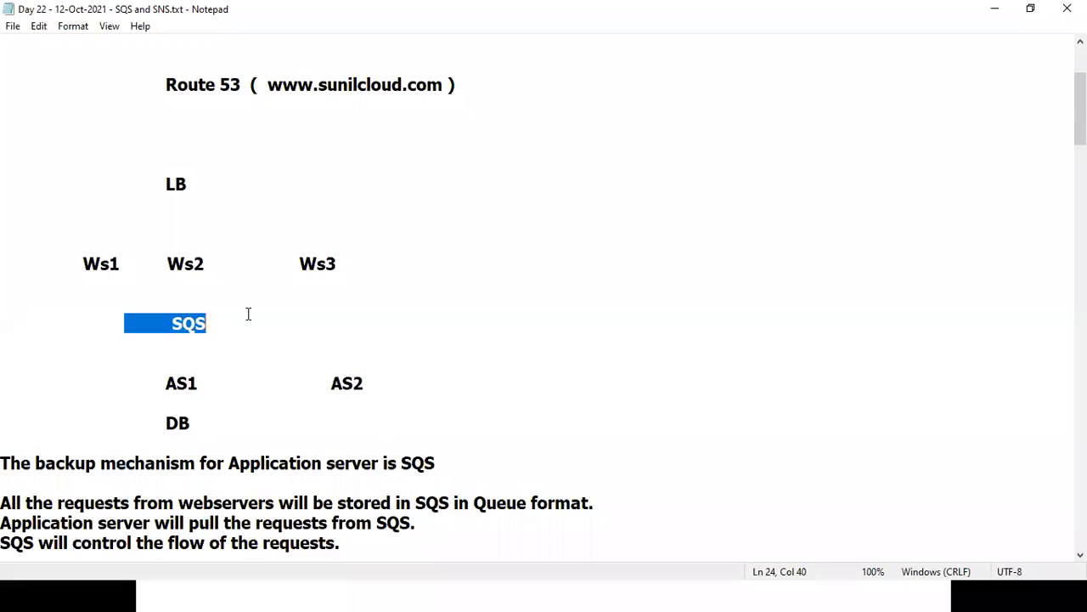
click(344, 330)
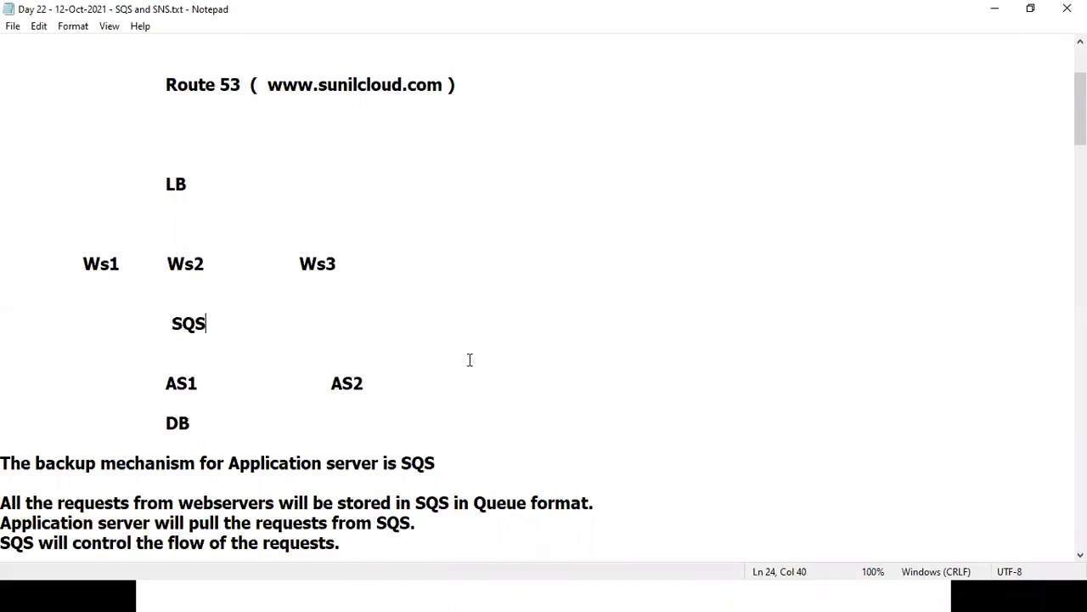
click(519, 413)
drag(73, 263, 402, 260)
drag(125, 390, 424, 379)
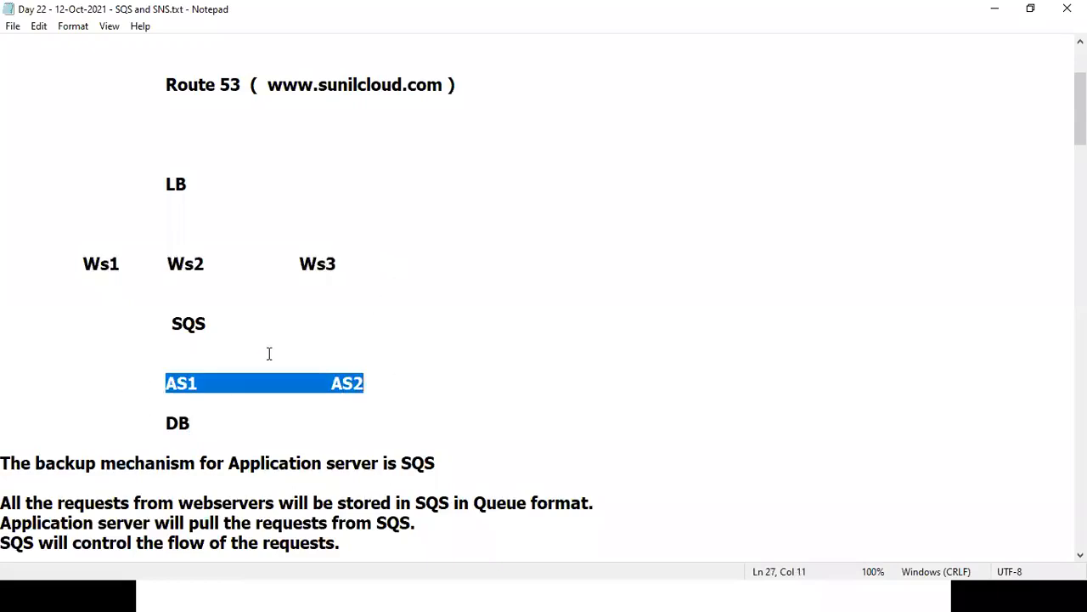
drag(159, 320, 284, 320)
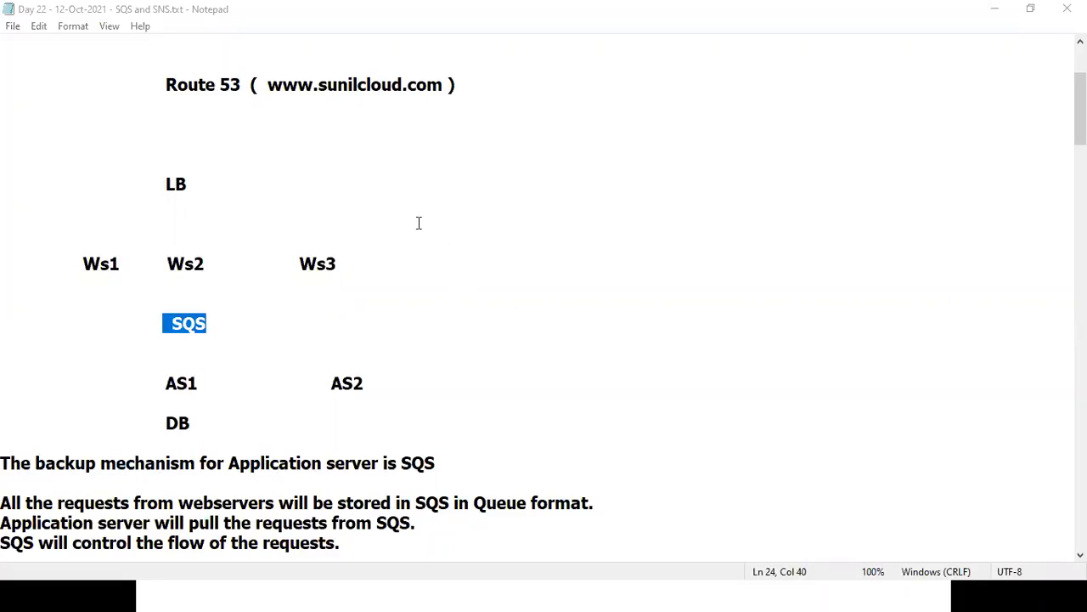
click(404, 363)
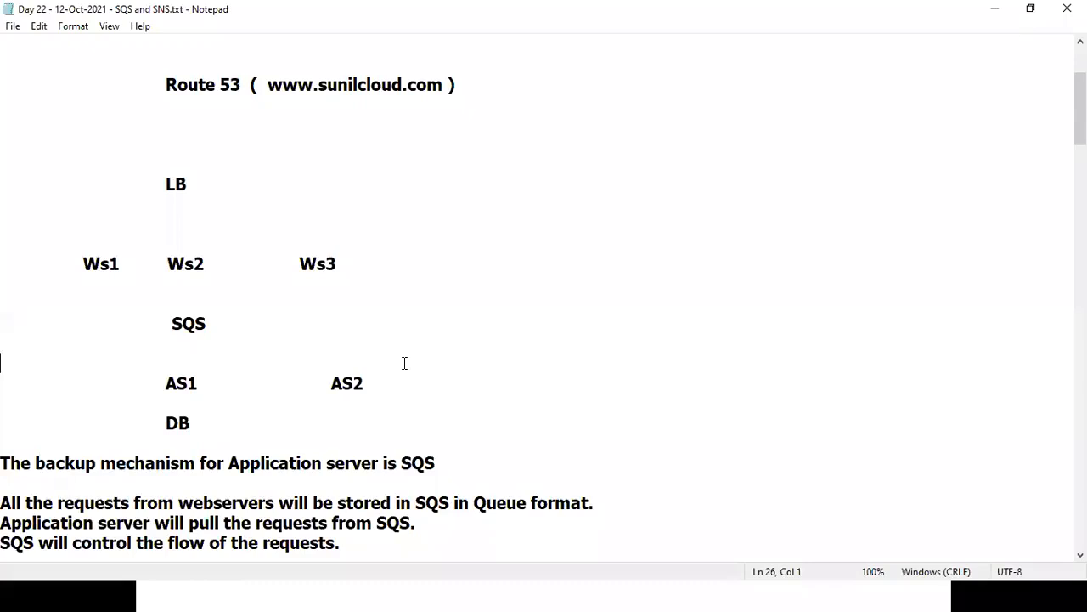
Push DB one line lower by inserting a blank line above it.
drag(162, 422, 233, 422)
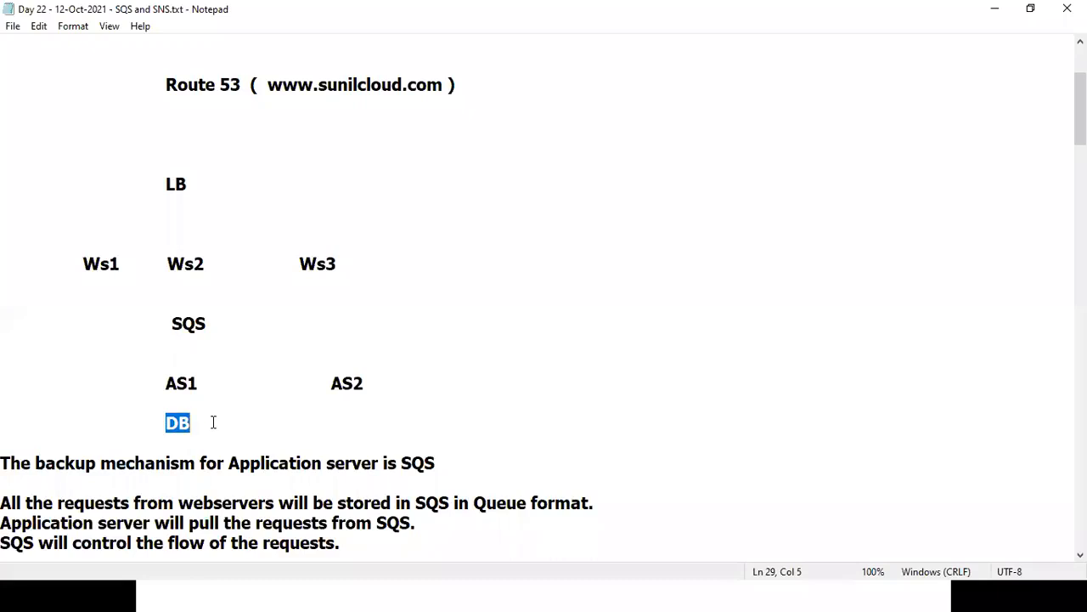
key(Home)
key(Return)
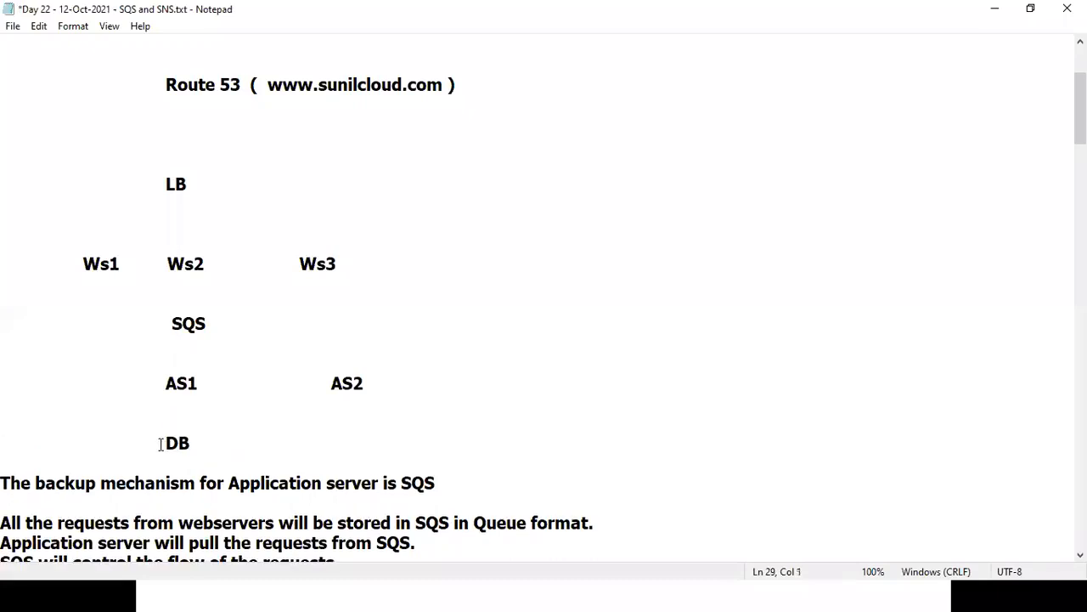
drag(162, 442, 243, 441)
click(198, 443)
drag(167, 441, 211, 439)
Mark AS1 and DB again, then scroll down to the note about pulled SQS requests.
drag(166, 383, 209, 383)
drag(167, 443, 214, 444)
click(614, 381)
click(579, 430)
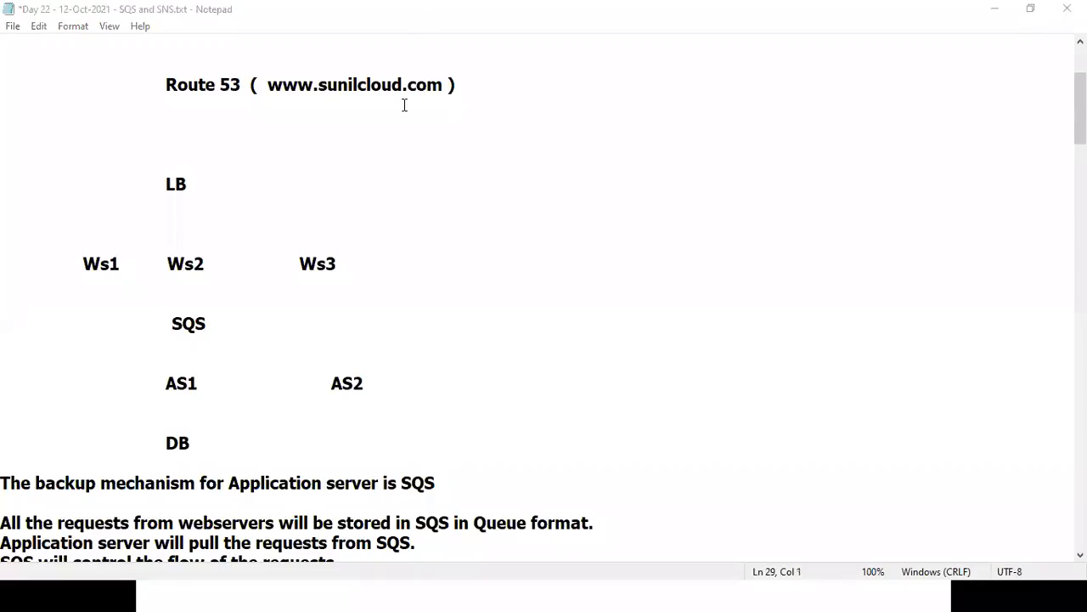
click(542, 362)
key(Down)
key(Down)
key(Down)
key(Down)
key(Down)
key(Down)
key(Down)
key(Down)
key(Down)
key(Down)
key(Down)
key(Down)
key(Down)
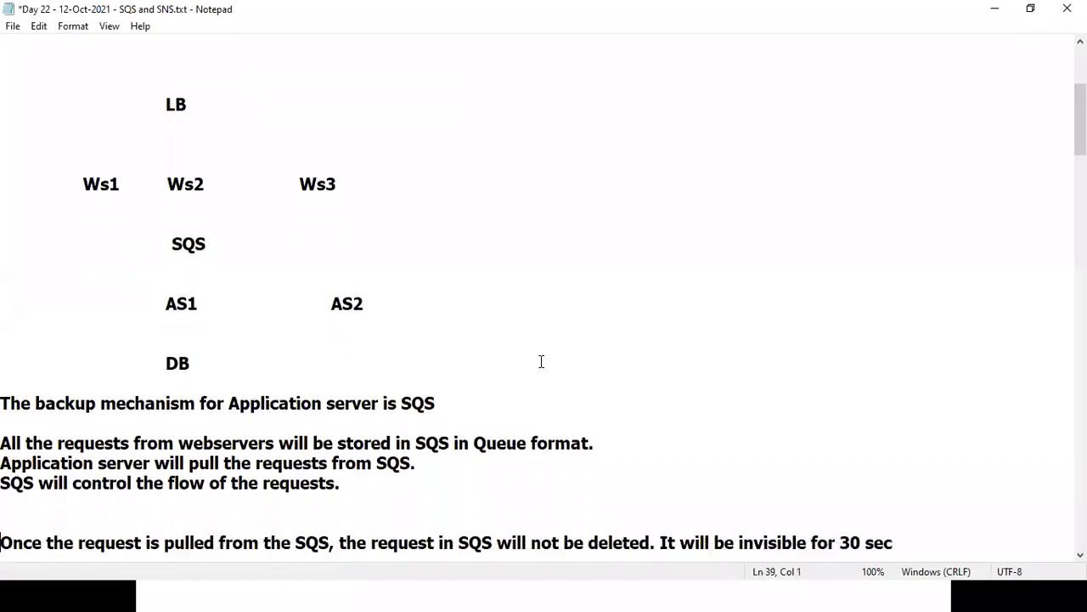
key(Down)
key(Down)
key(Down)
key(Down)
key(Down)
key(Down)
key(Down)
key(Down)
key(Down)
key(Down)
key(Down)
key(Down)
key(Down)
key(Down)
key(Down)
key(Down)
key(Down)
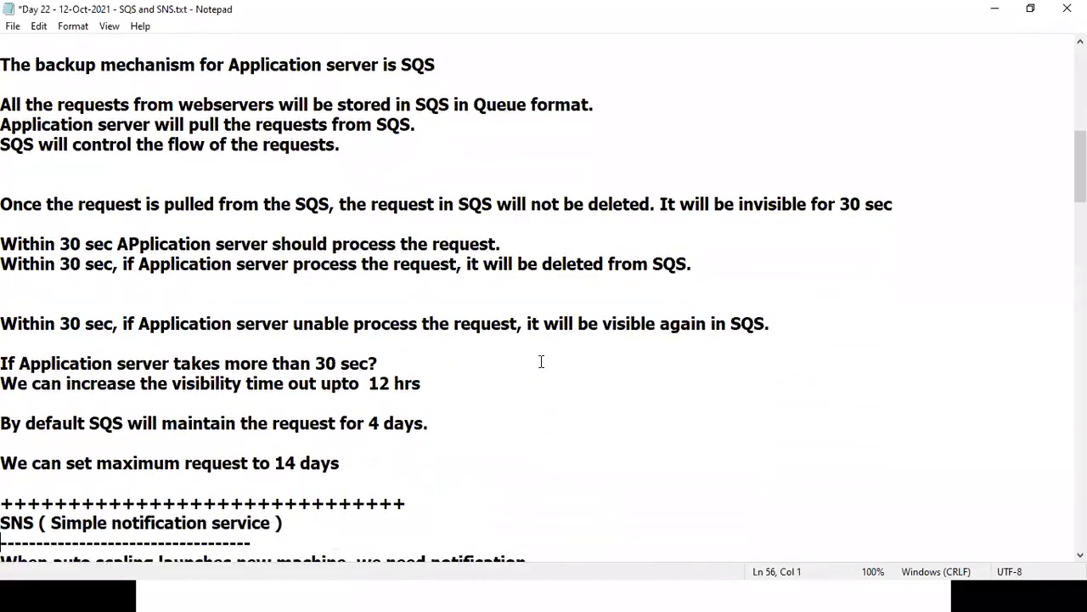
drag(2, 204, 385, 443)
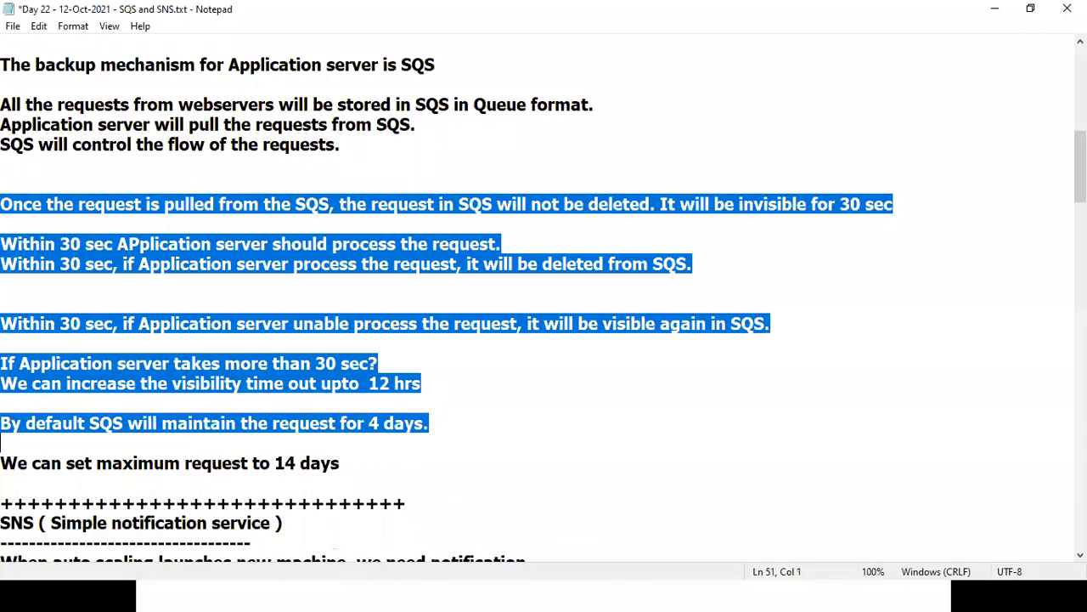
scroll(544, 297, up, 7)
scroll(1050, 73, up, 3)
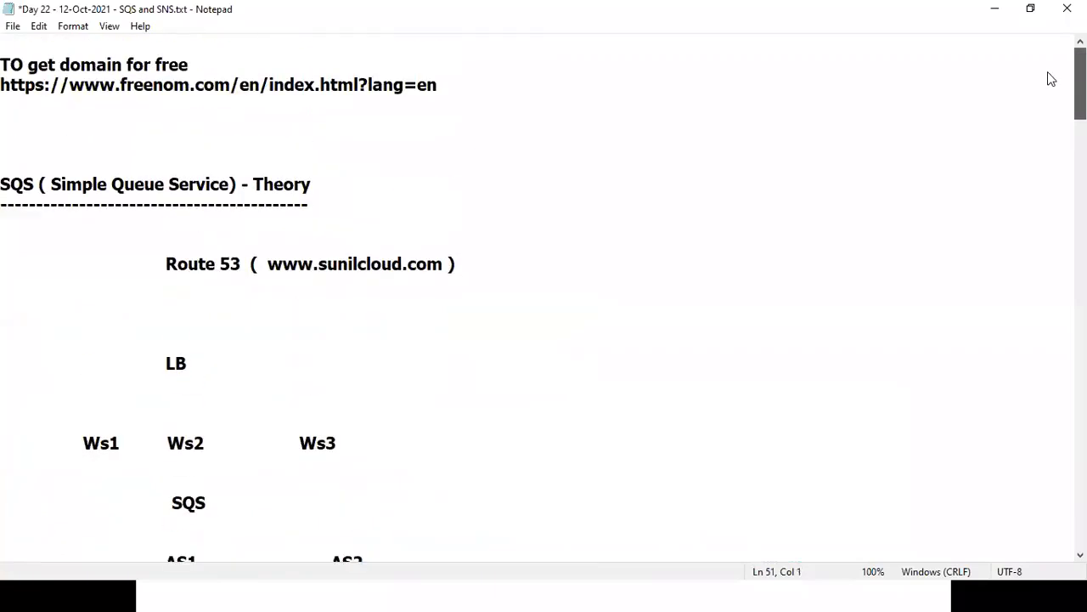
scroll(1057, 117, down, 8)
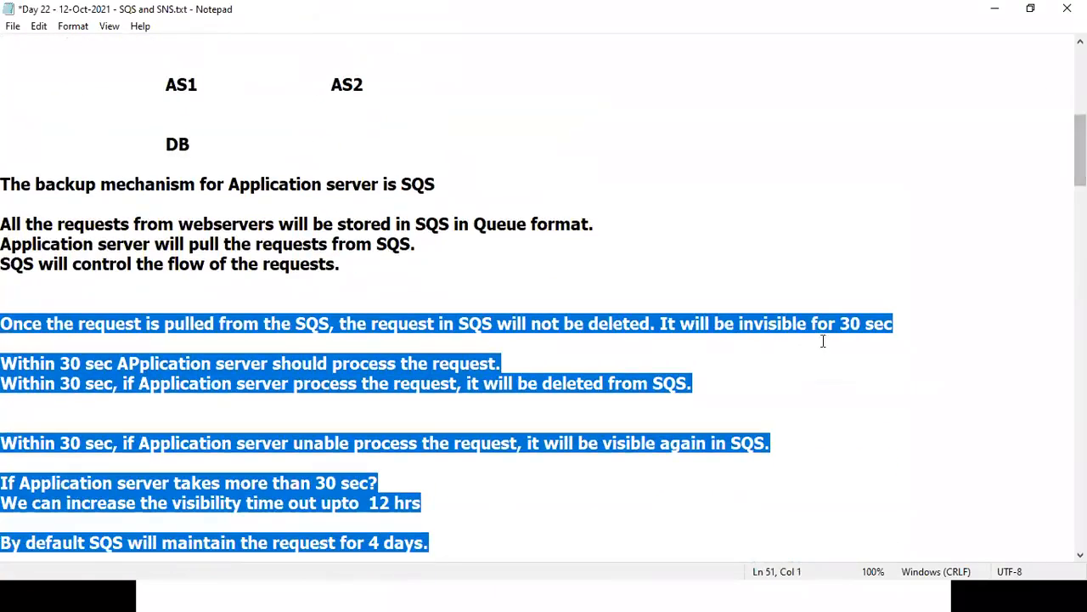
drag(838, 325, 917, 317)
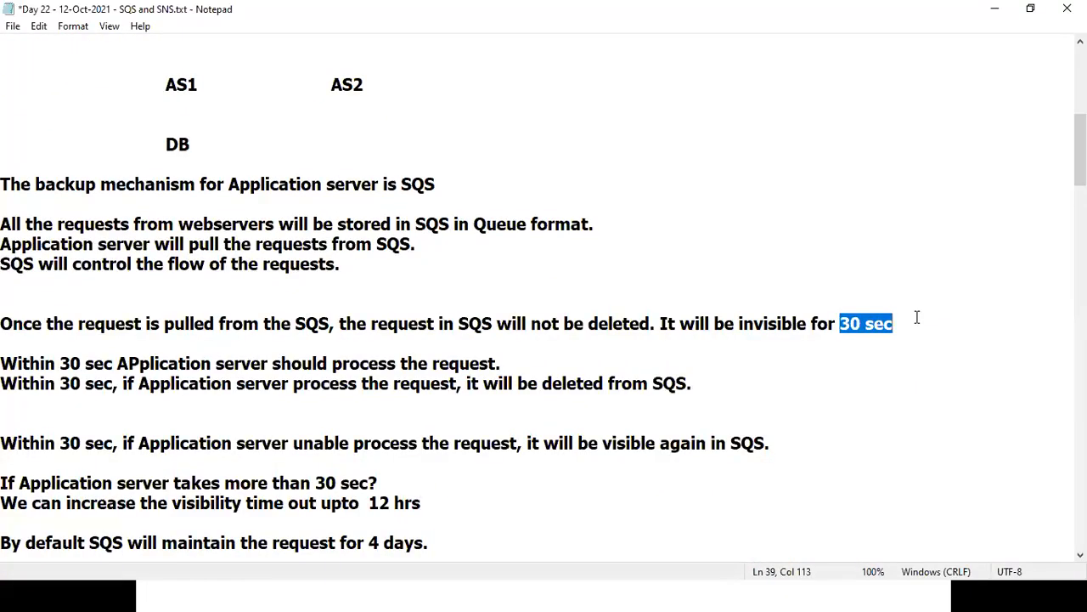
drag(1080, 140, 1080, 105)
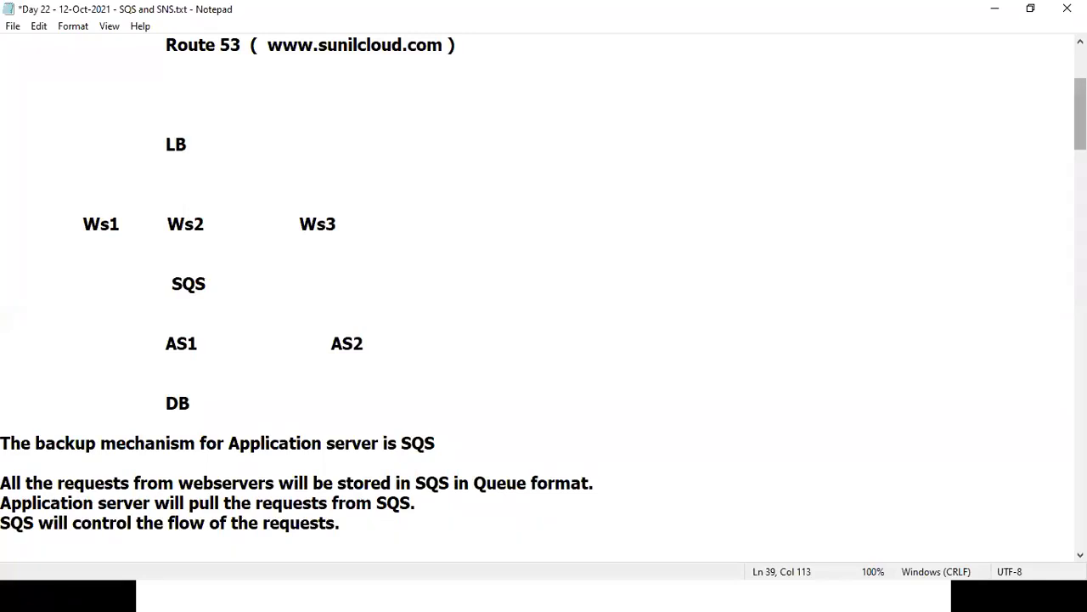
drag(1079, 115, 1080, 174)
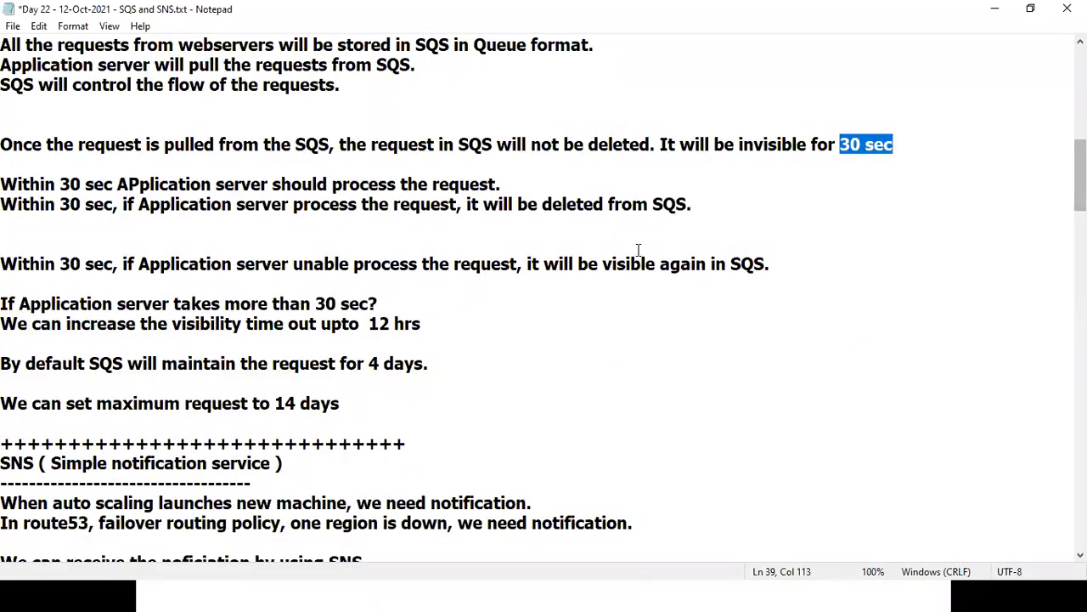
drag(260, 403, 310, 403)
drag(244, 263, 400, 413)
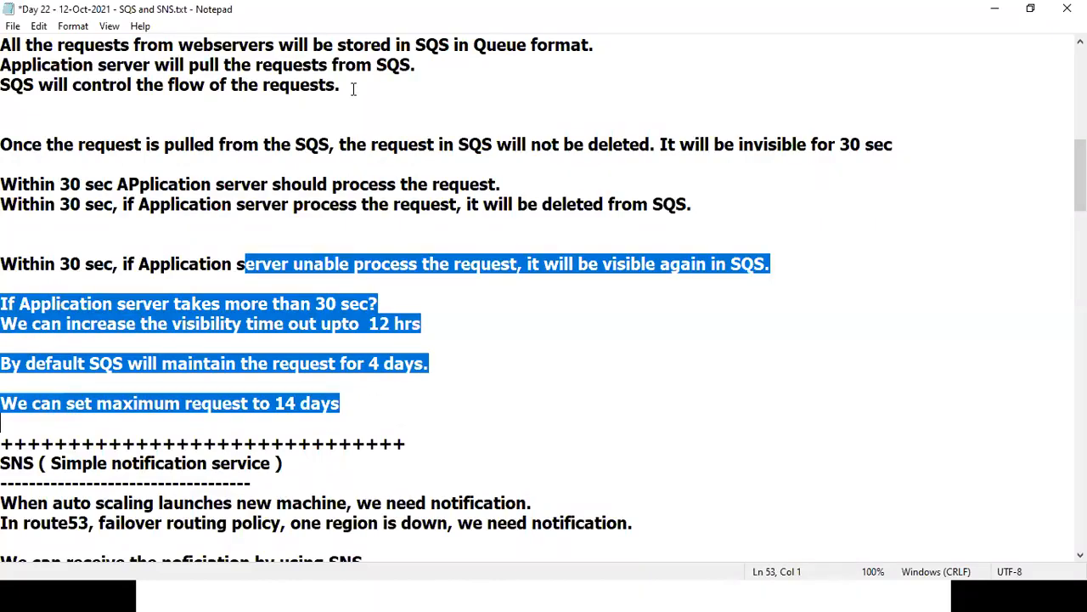
key(alt+Tab)
drag(150, 203, 242, 304)
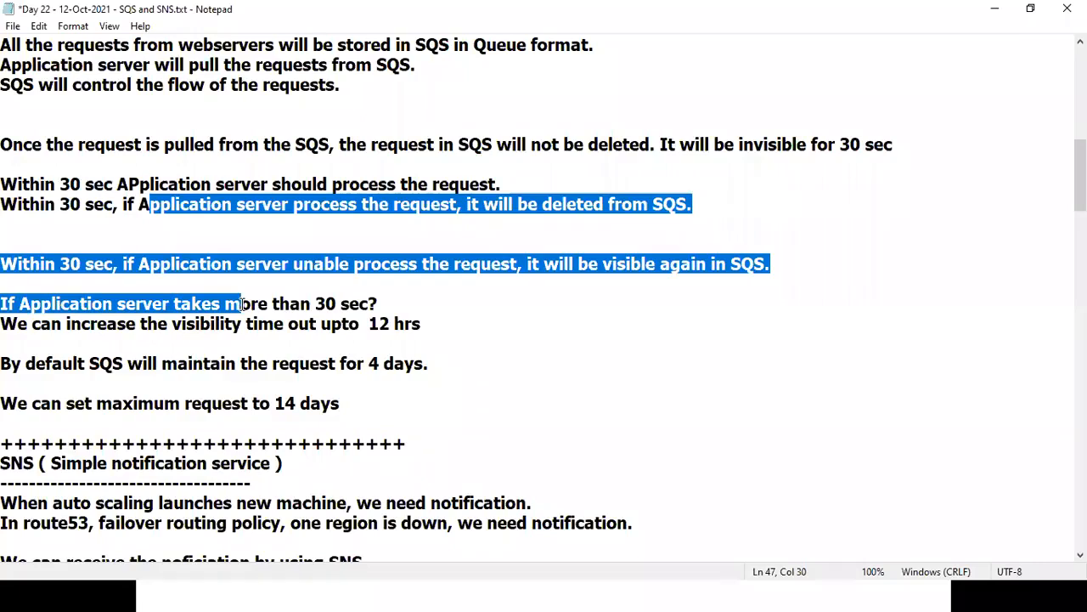
key(Down)
key(Down)
key(Down)
key(Down)
key(Down)
key(Down)
key(Down)
key(Down)
key(Down)
key(Down)
key(Down)
key(Down)
key(Down)
key(Down)
key(Down)
key(Down)
key(Down)
key(Down)
key(Down)
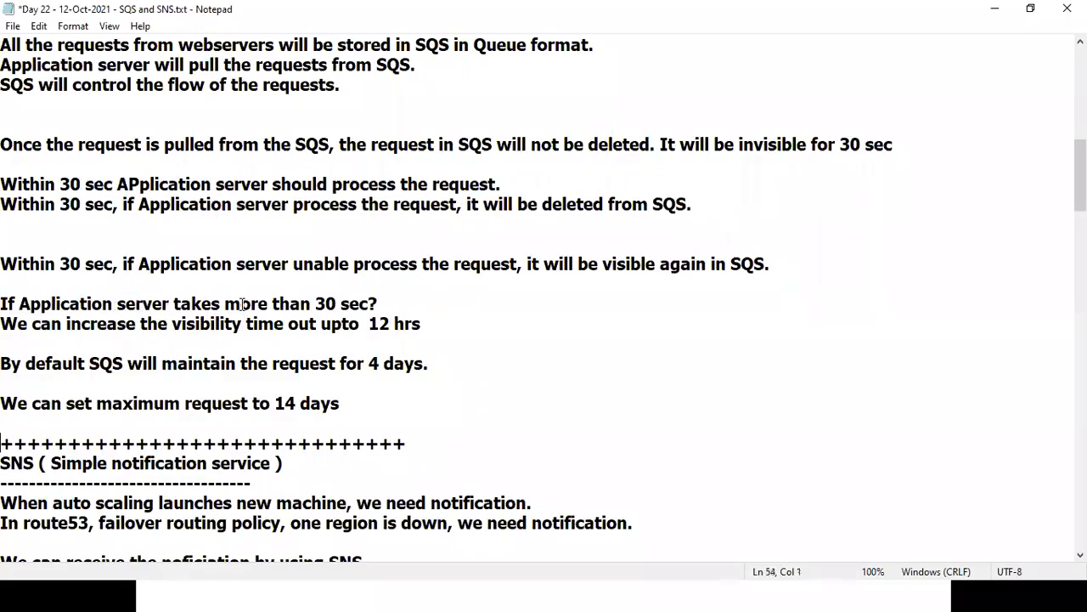
key(Down)
key(Down)
key(Down)
key(Down)
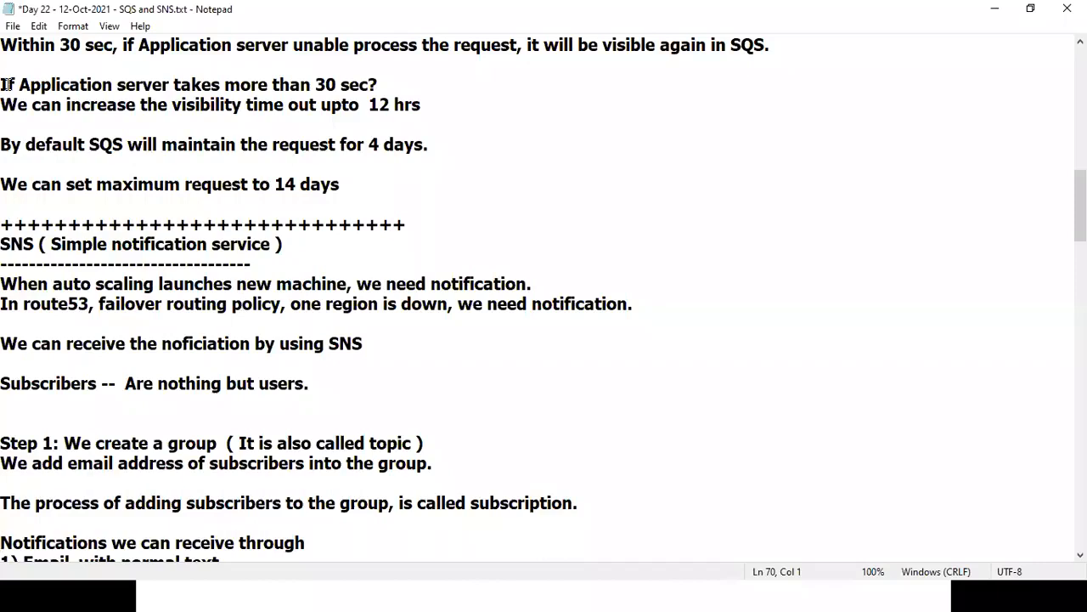
click(92, 243)
drag(93, 244, 276, 243)
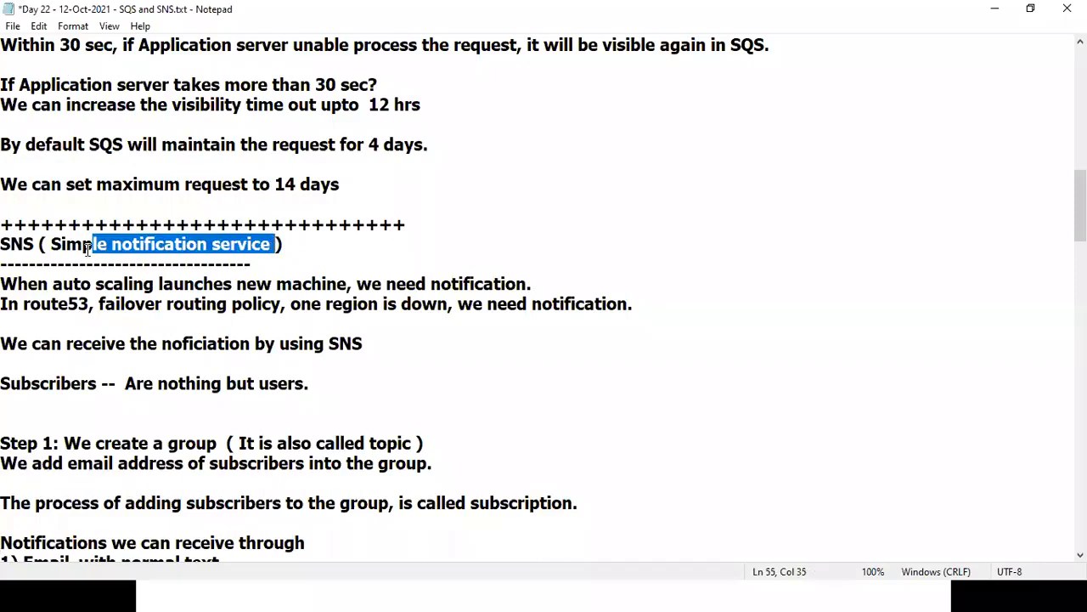
drag(48, 247, 263, 238)
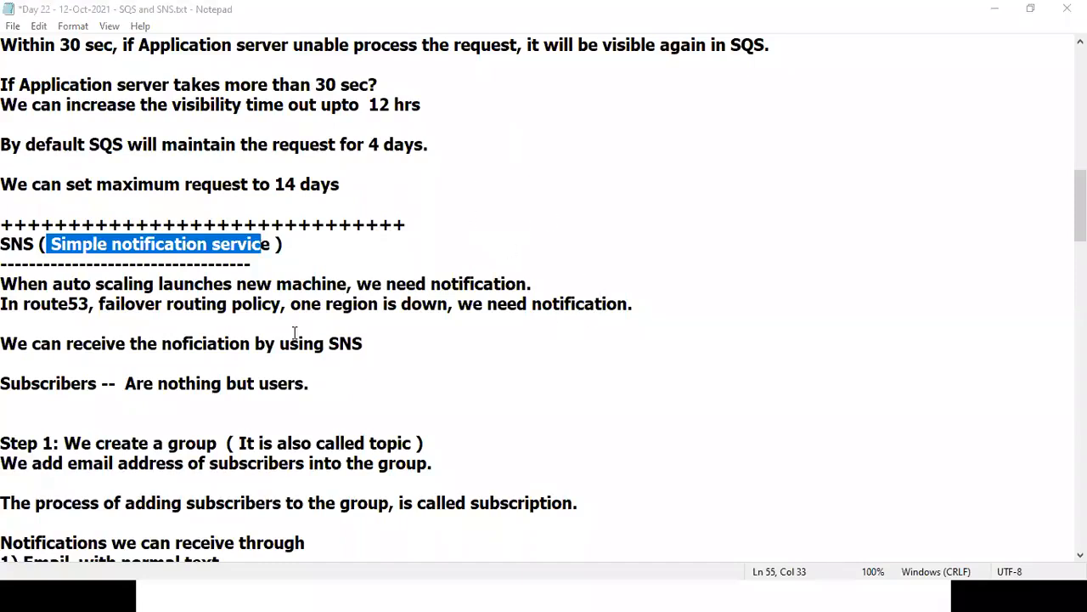
drag(17, 283, 354, 285)
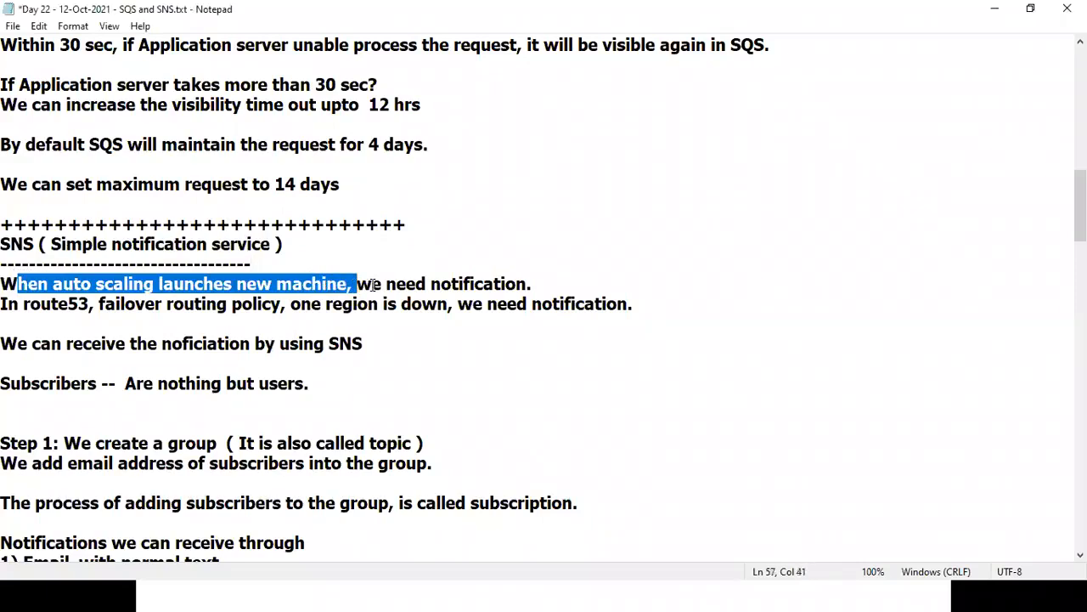
drag(371, 284, 533, 273)
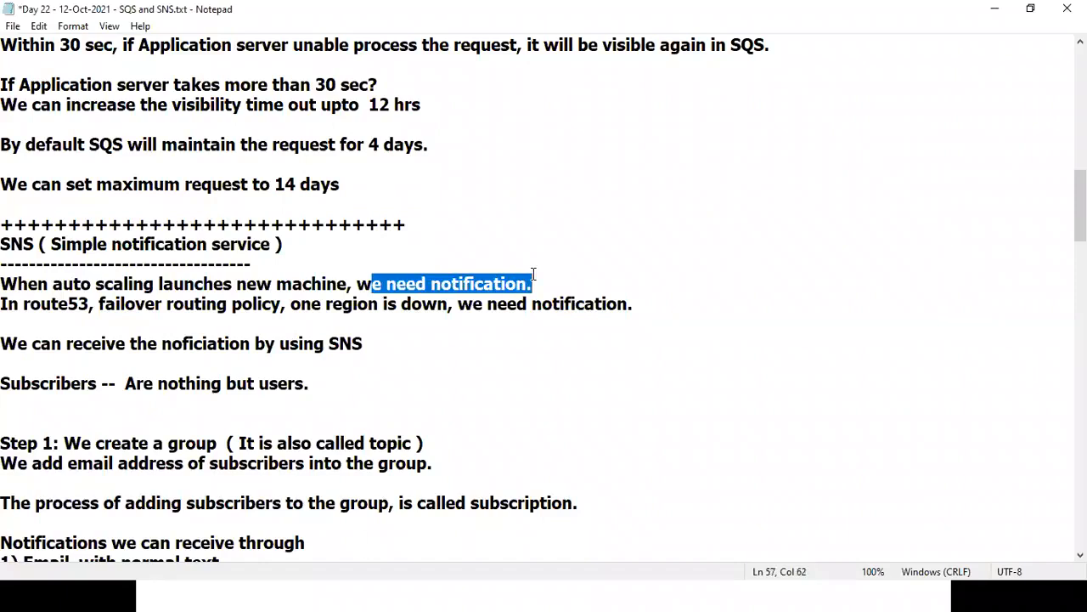
drag(99, 304, 440, 305)
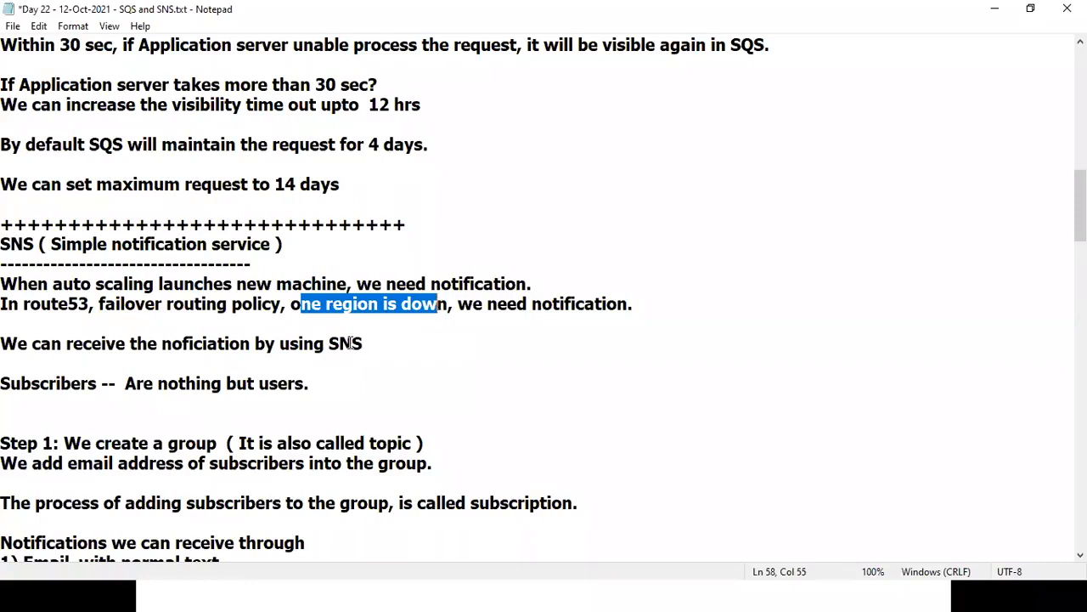
drag(330, 343, 421, 355)
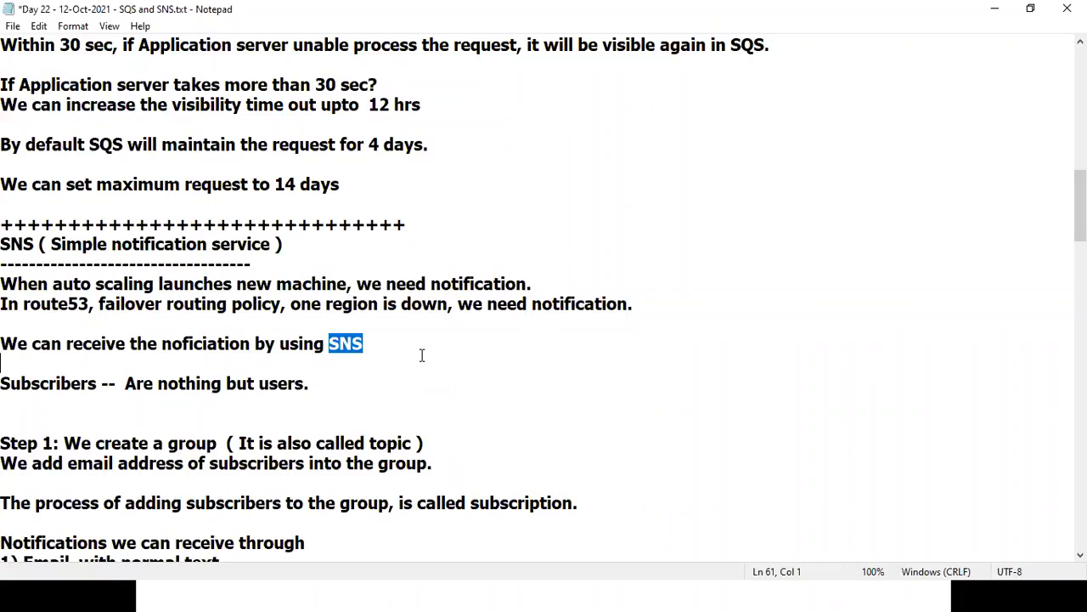
click(416, 418)
key(Down)
key(Down)
key(Down)
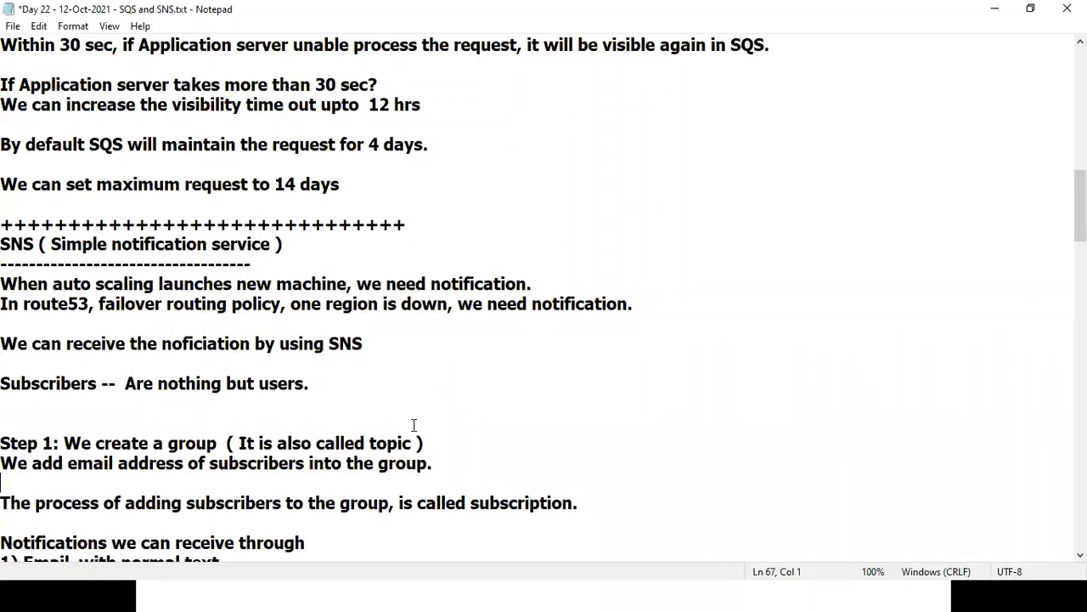
scroll(413, 425, down, 2)
drag(131, 303, 333, 327)
click(220, 326)
drag(153, 284, 240, 324)
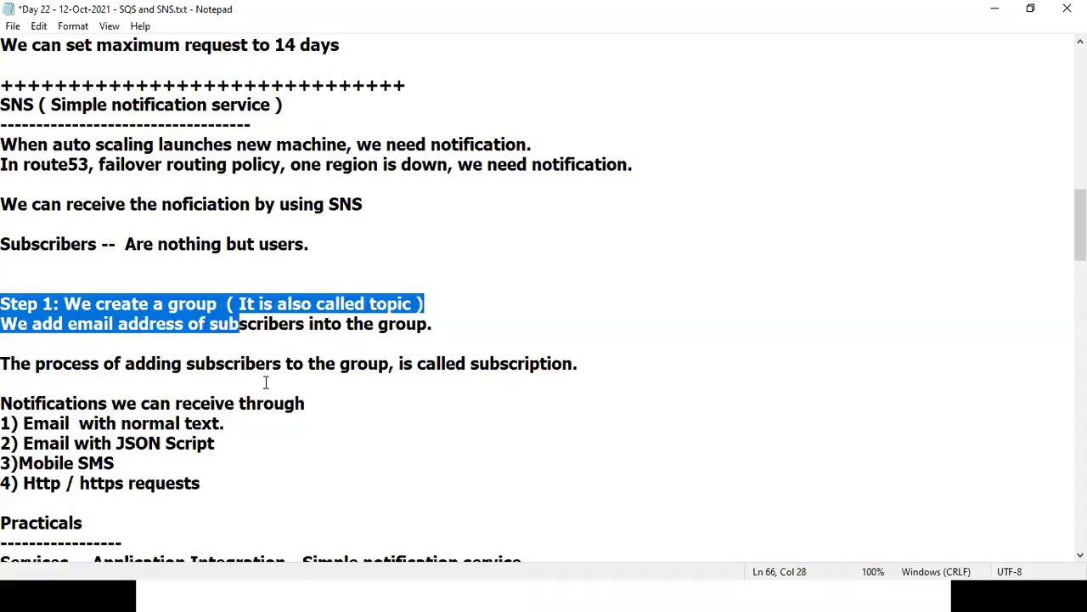
click(266, 422)
key(Down)
key(Down)
key(Down)
key(Down)
key(Down)
key(Down)
key(Down)
key(Down)
key(Down)
key(Down)
key(Down)
key(Down)
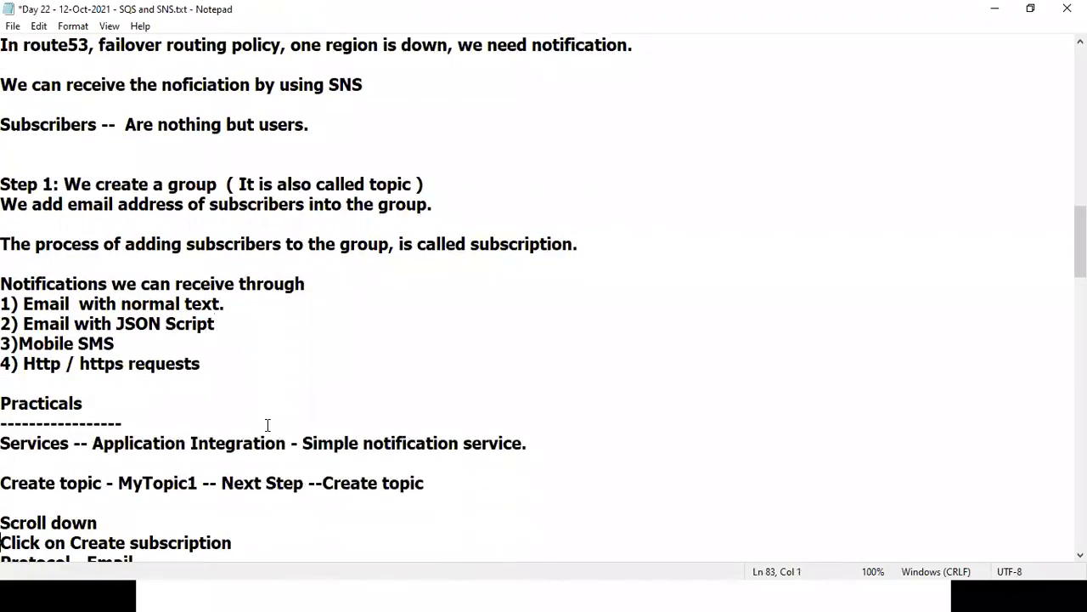
key(Down)
key(Down)
key(Down)
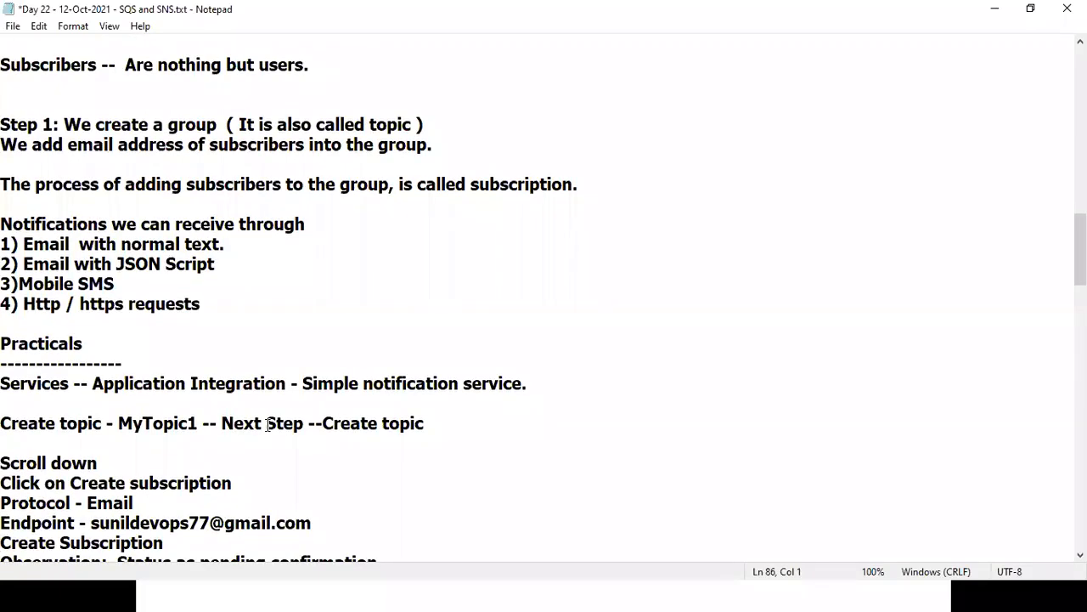
key(Down)
key(Down)
key(Down)
key(Down)
key(Down)
key(Down)
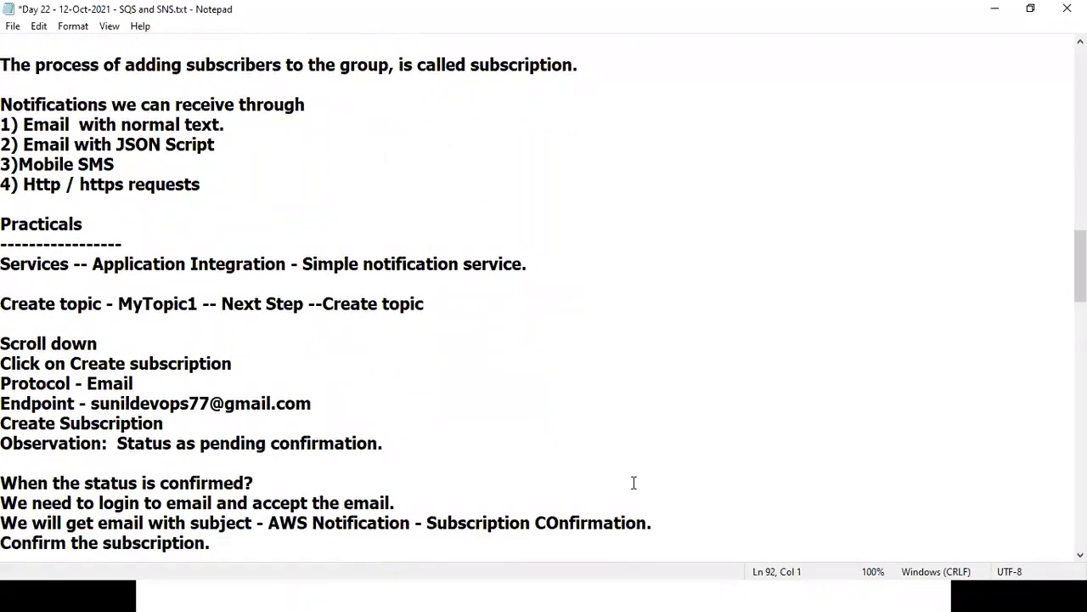
drag(19, 263, 255, 262)
drag(359, 262, 546, 260)
click(564, 350)
key(alt+Tab)
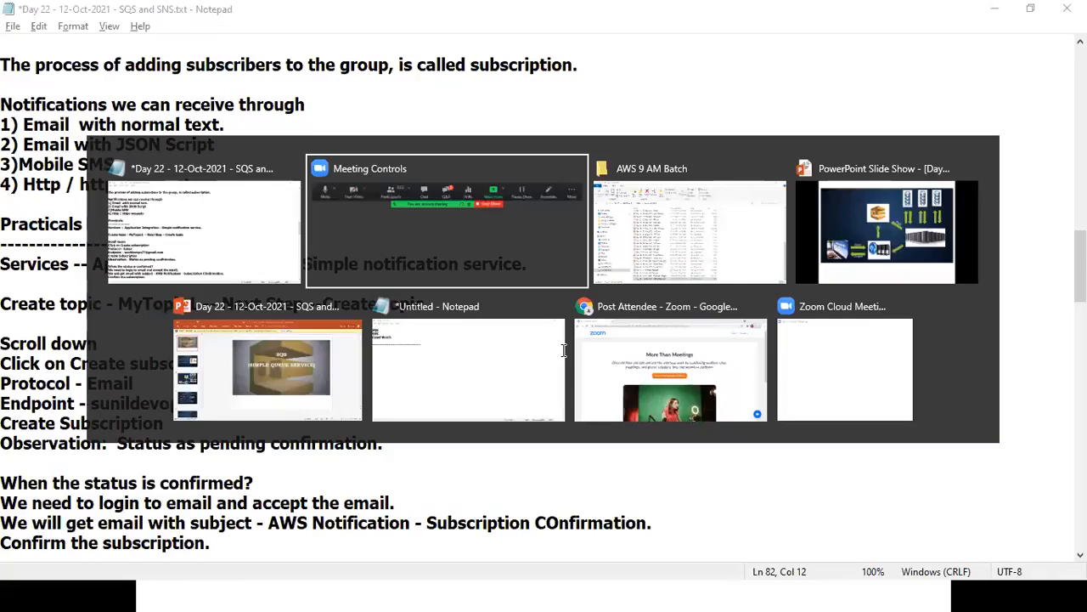
In Chrome, load aws.amazon.com and go to the console sign-in page.
key(alt+Tab)
key(alt+Tab)
key(alt+Tab)
key(alt+Tab)
key(alt+Tab)
key(alt+Tab)
key(alt+Tab)
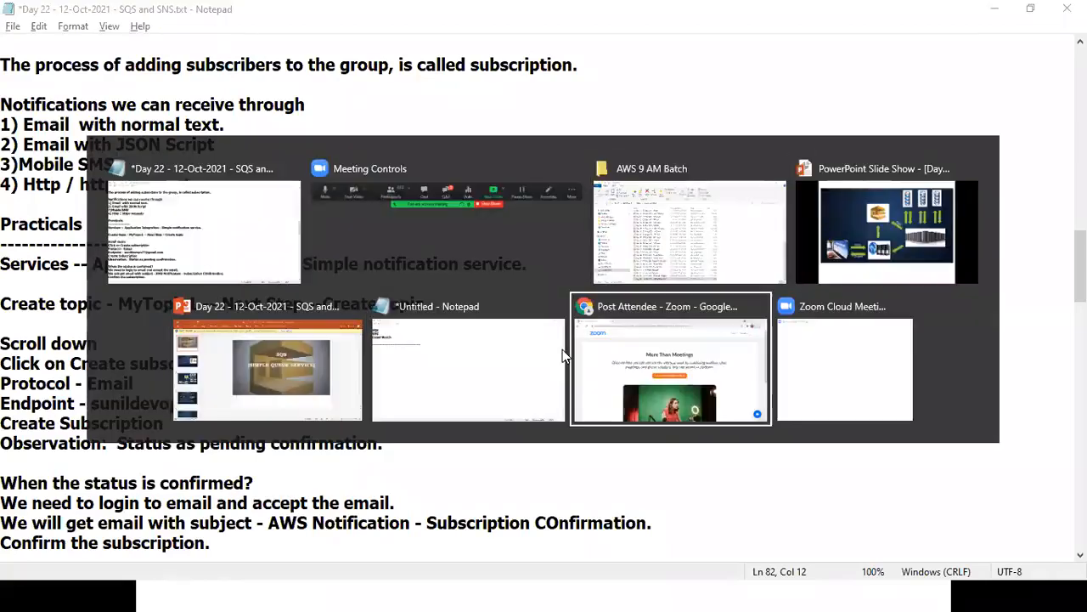
click(213, 14)
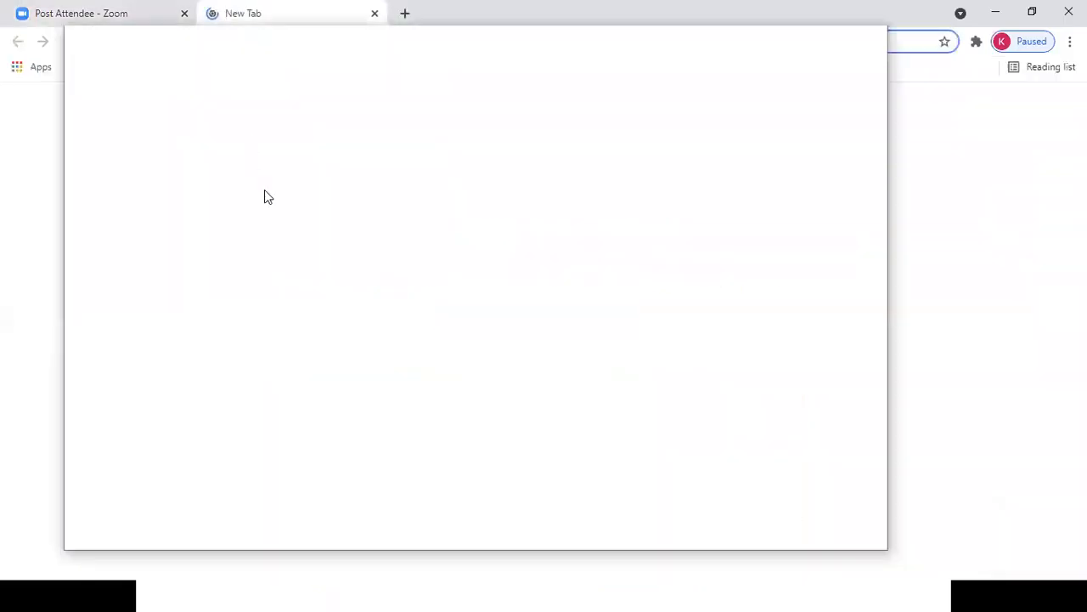
text(a)
key(Return)
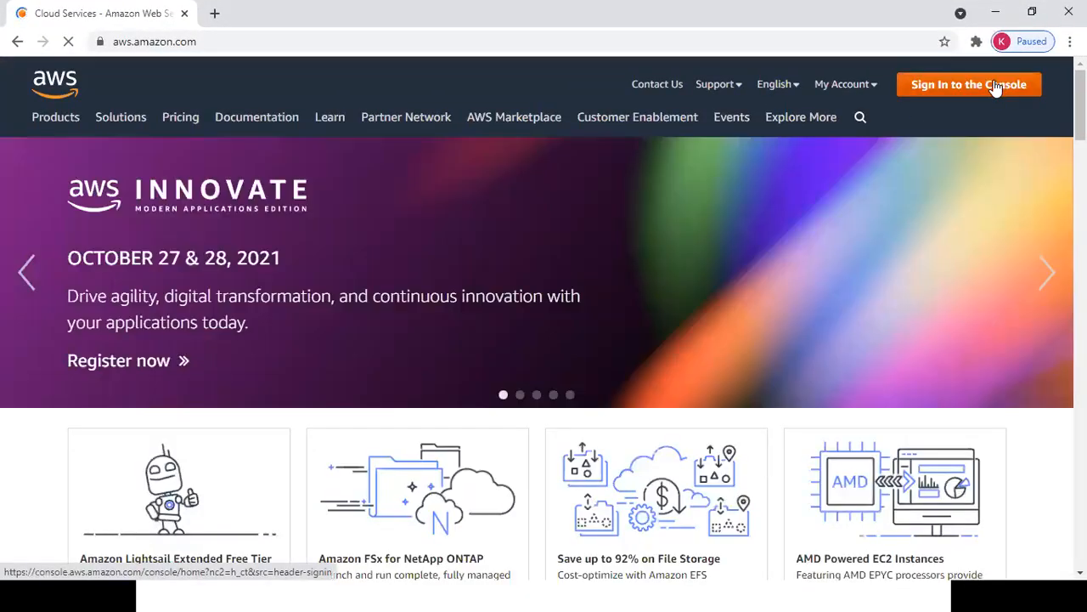
click(995, 87)
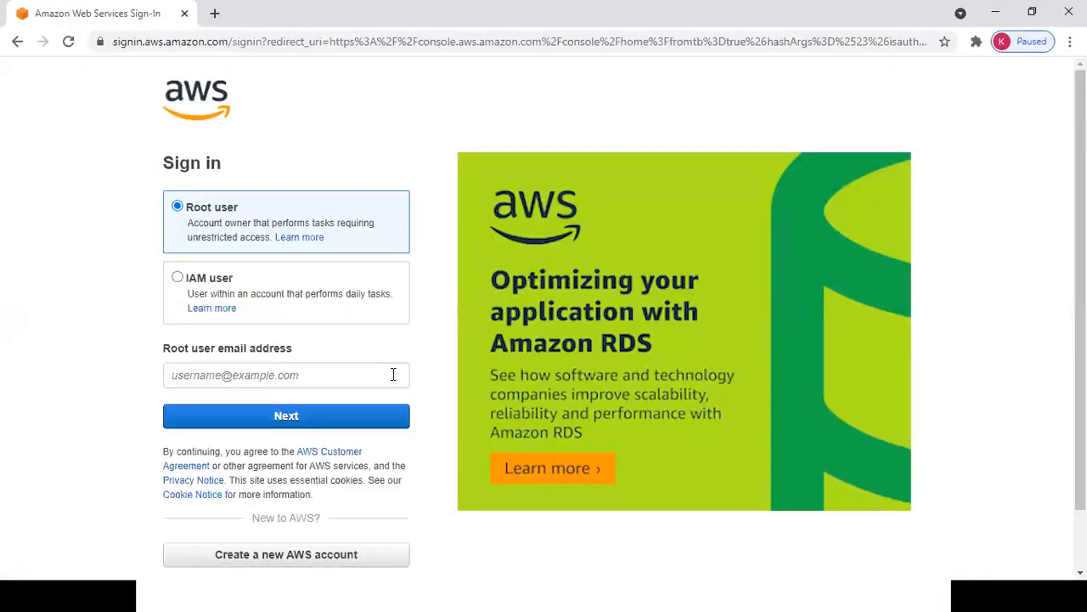
Sign in as root user with the saved email, the security check characters and the account password.
click(394, 375)
click(365, 417)
click(327, 416)
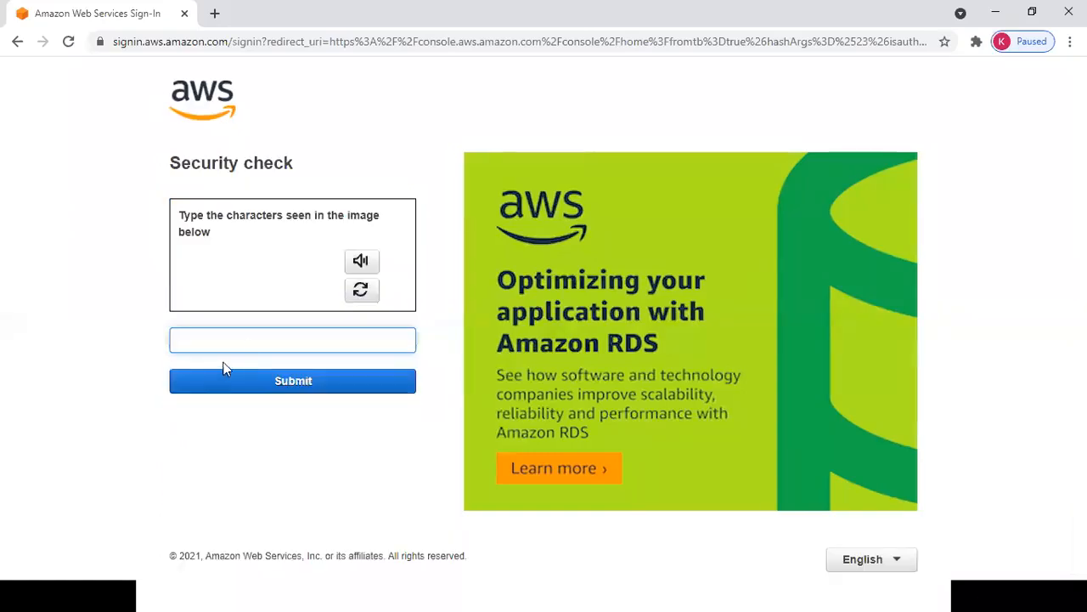
text(f4psrc)
click(286, 387)
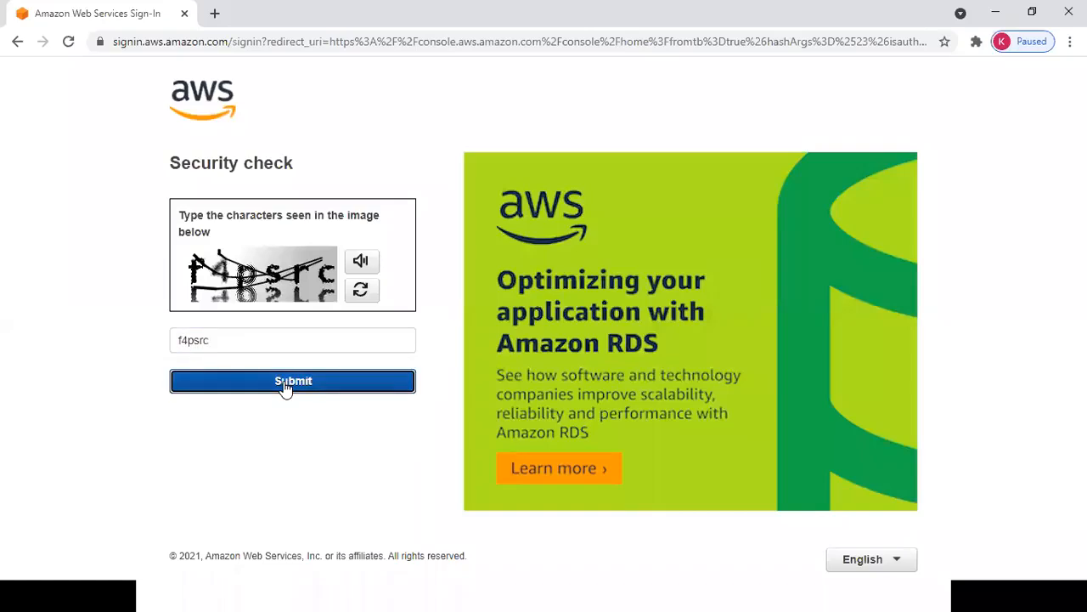
text(••••••••••)
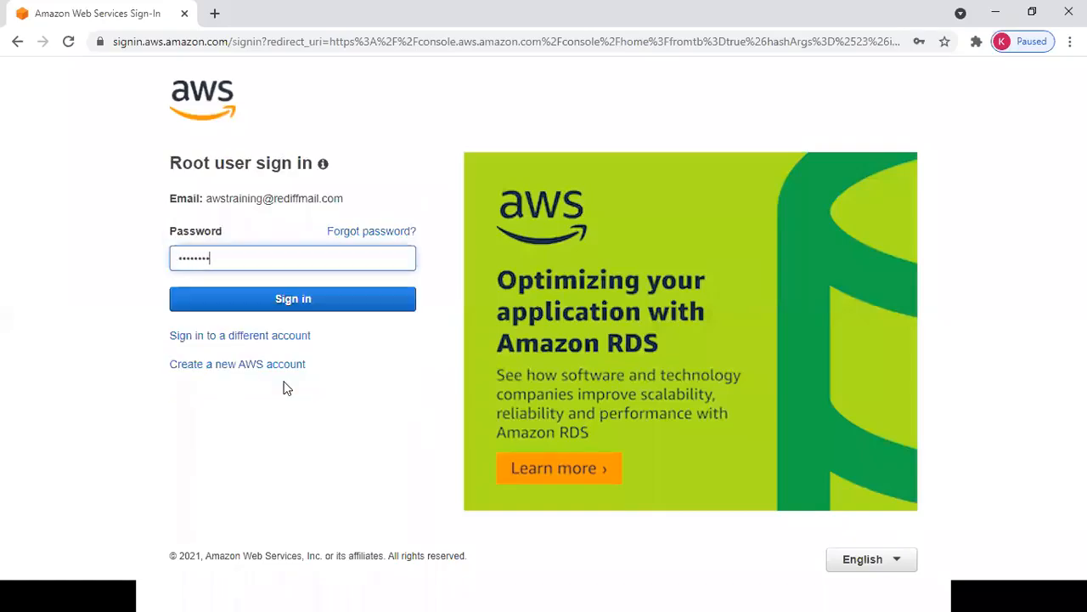
click(326, 297)
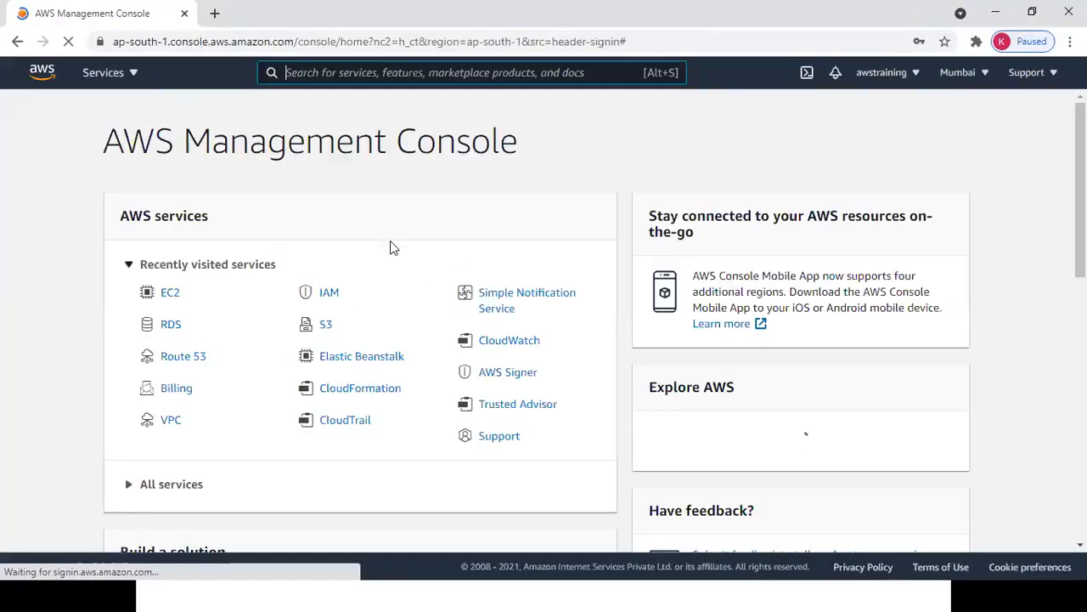
Open the EC2 Instances list and enlarge the table to show all seven instances.
click(136, 76)
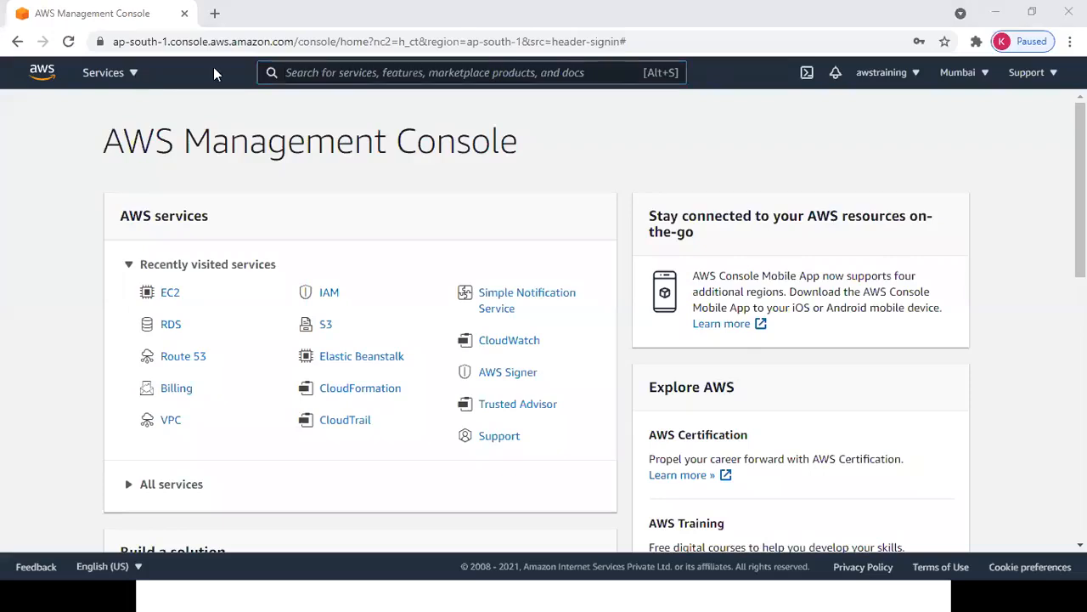
click(169, 297)
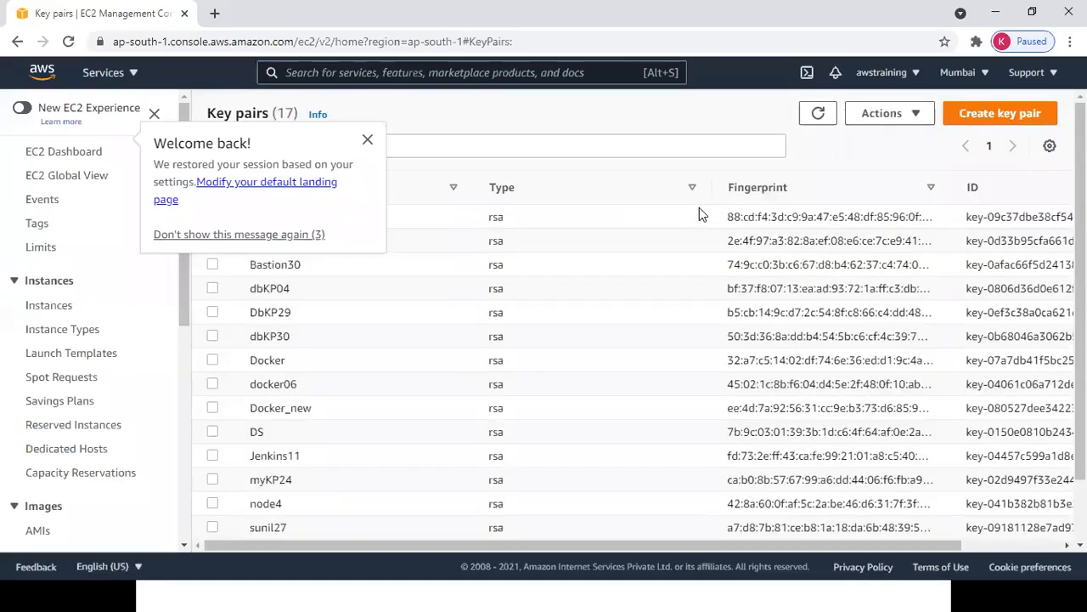
click(35, 311)
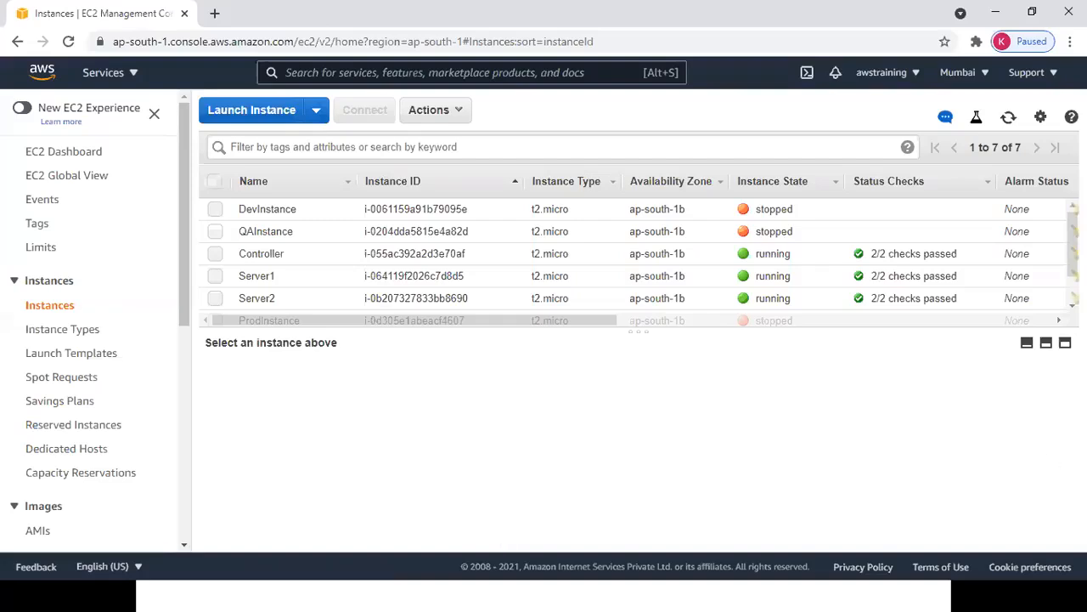
scroll(633, 255, down, 2)
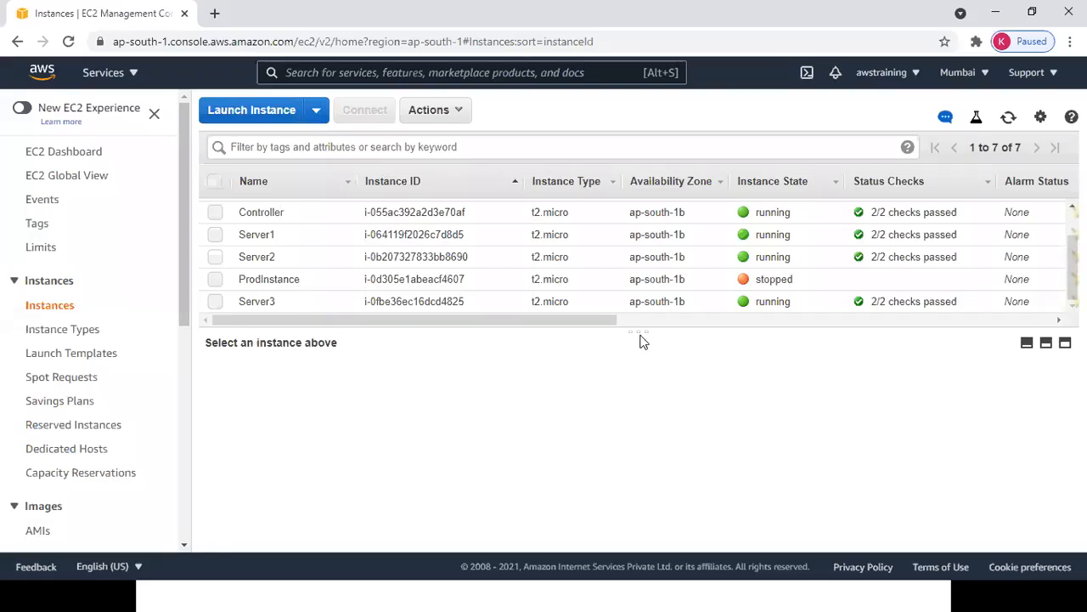
drag(640, 329, 665, 393)
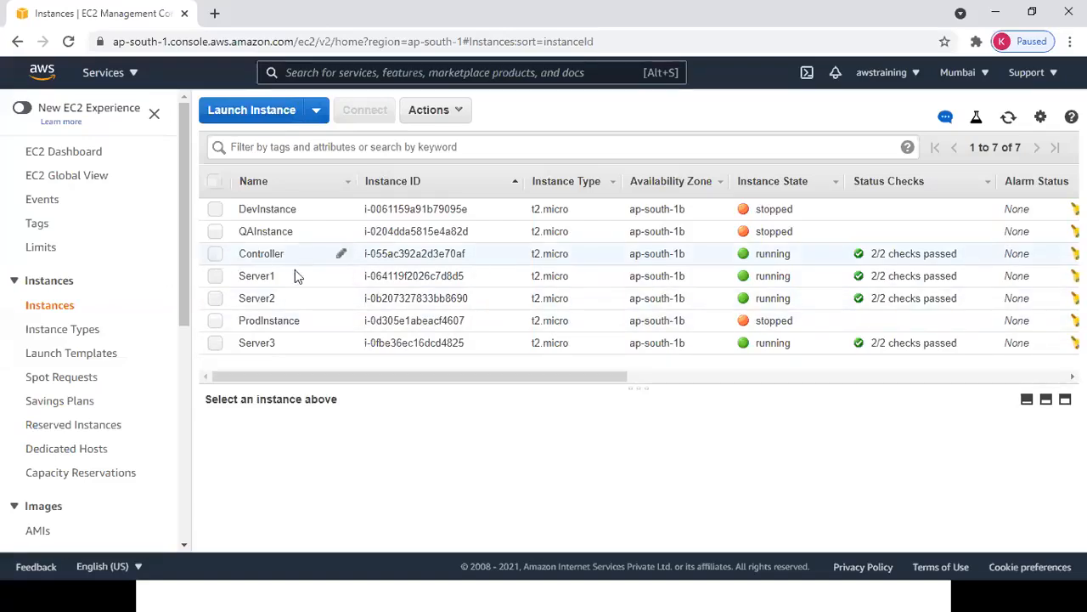
Stop the Controller, Server1, Server2 and Server3 instances, then return to the SNS notes.
click(214, 253)
click(215, 275)
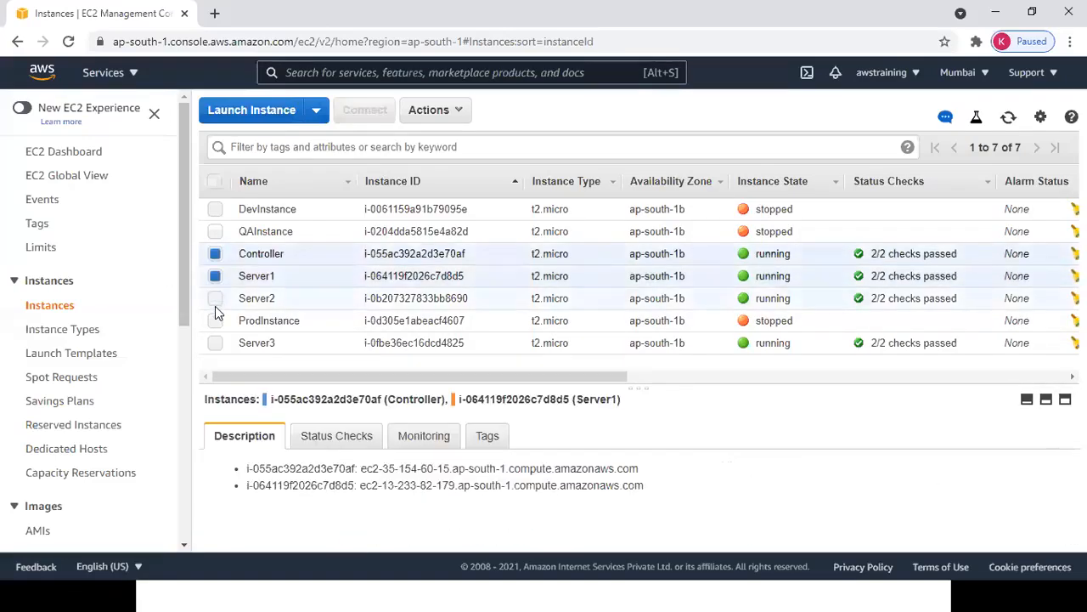
click(215, 298)
click(217, 343)
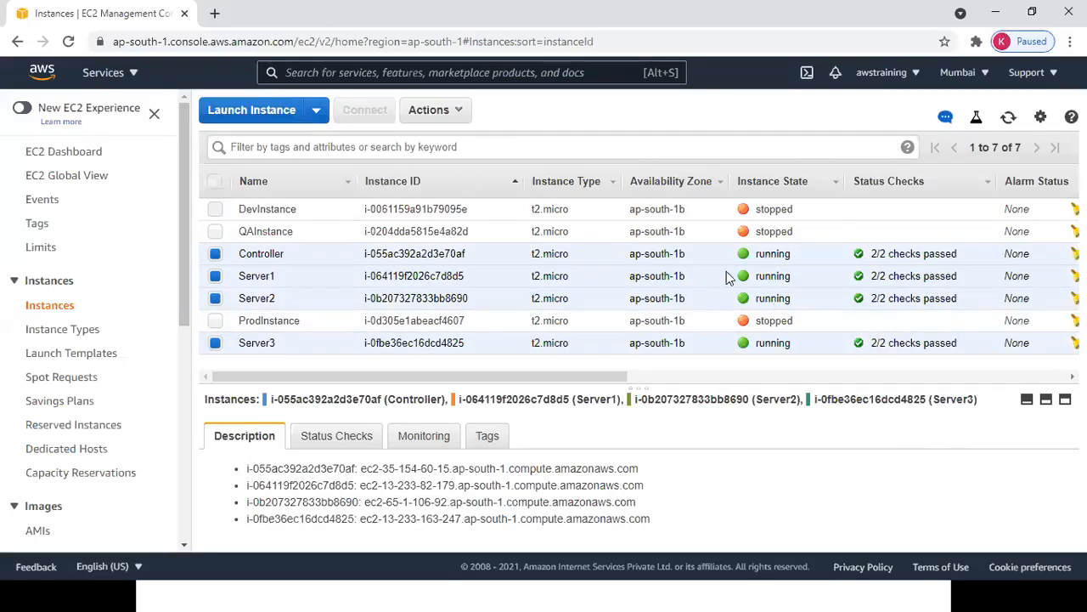
click(435, 110)
mouse_move(463, 218)
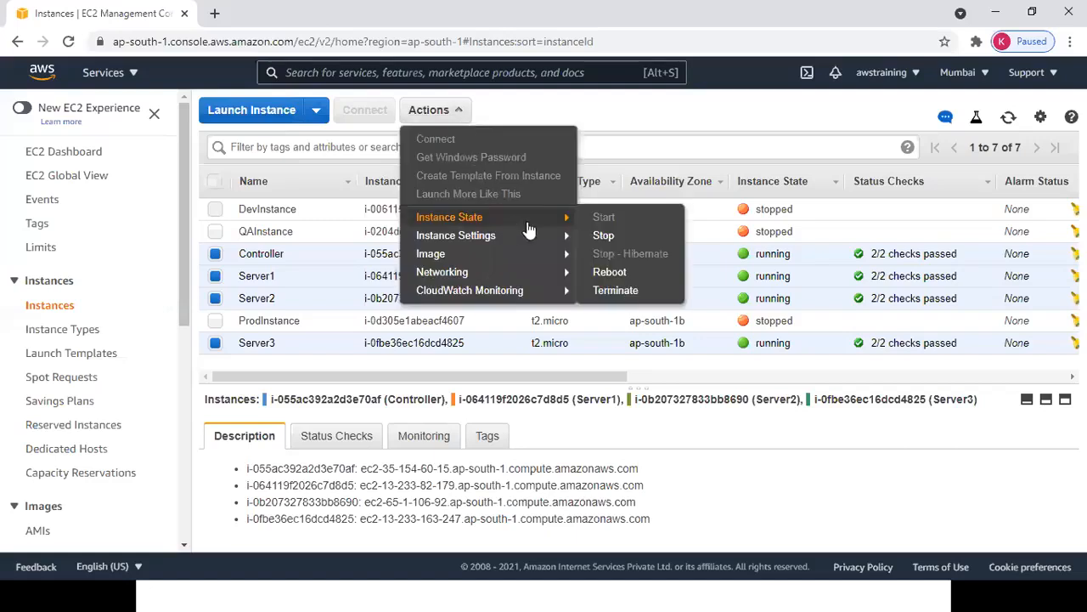
click(602, 235)
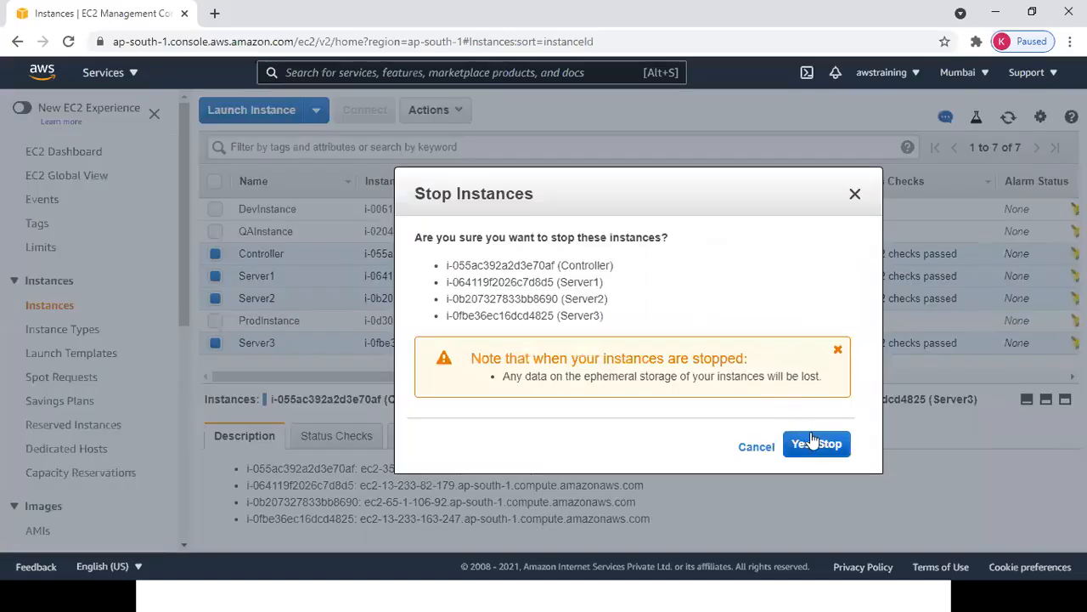
click(812, 443)
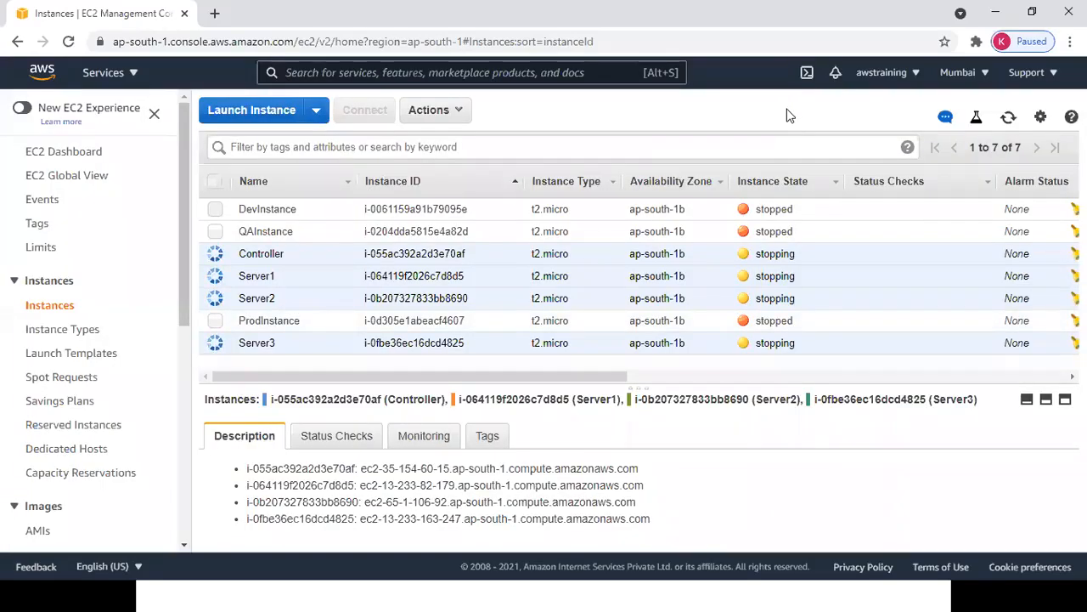
key(alt+Tab)
key(alt+Tab)
key(alt+Tab)
drag(153, 264, 573, 267)
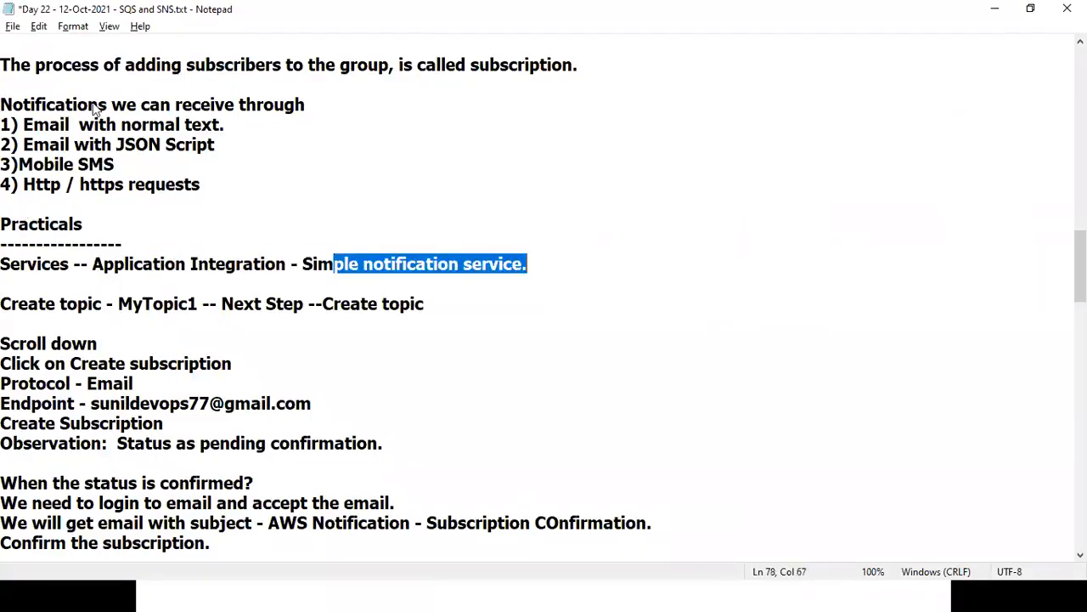
From the Services list's Application Integration category, open Simple Notification Service.
key(alt+Tab)
click(136, 74)
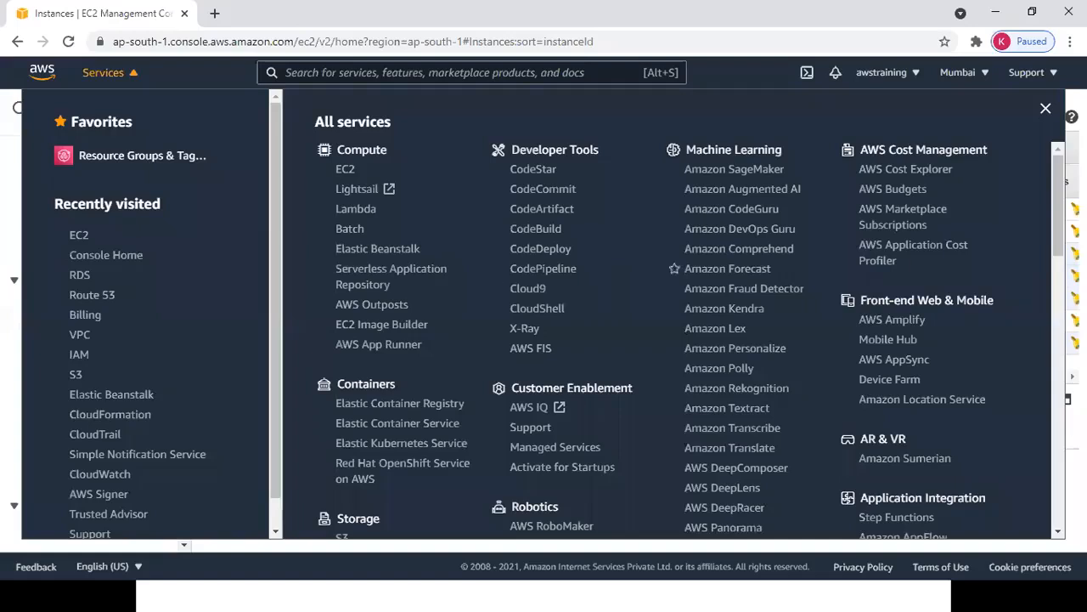
scroll(690, 339, down, 3)
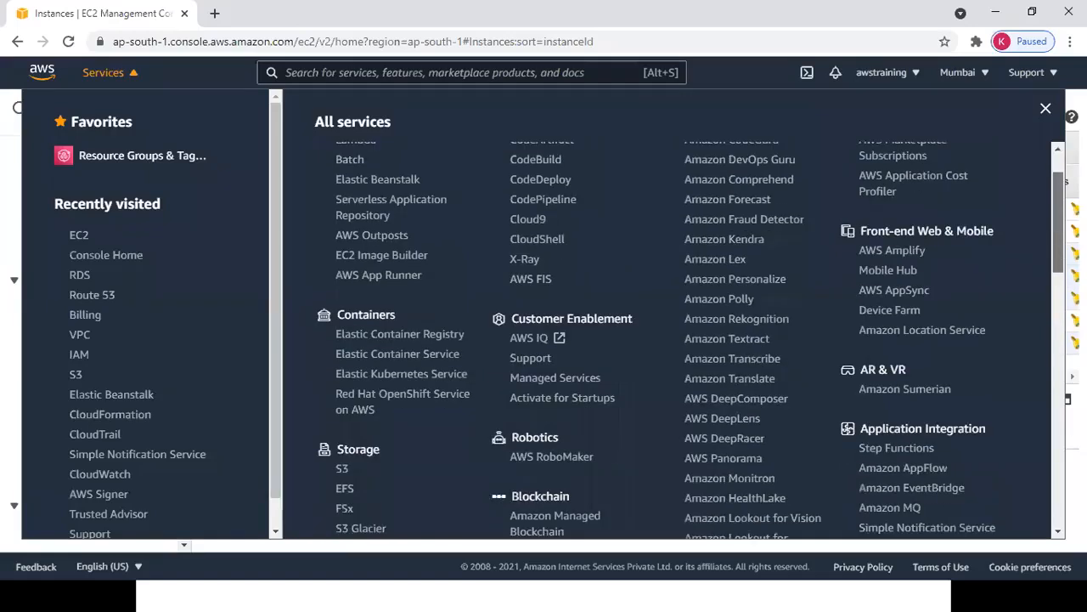
scroll(690, 339, down, 3)
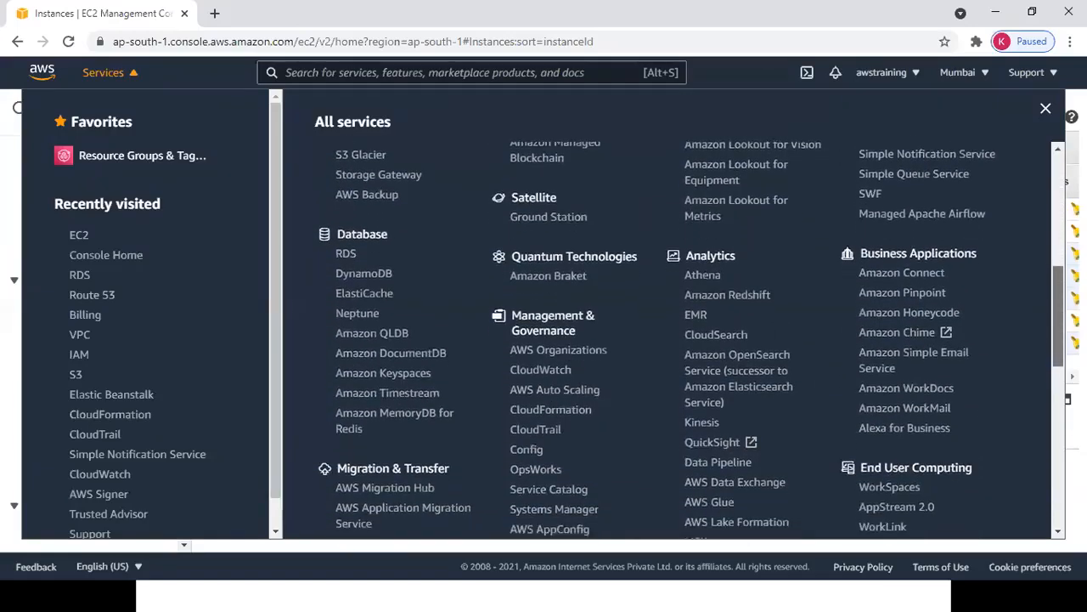
scroll(691, 339, down, 1)
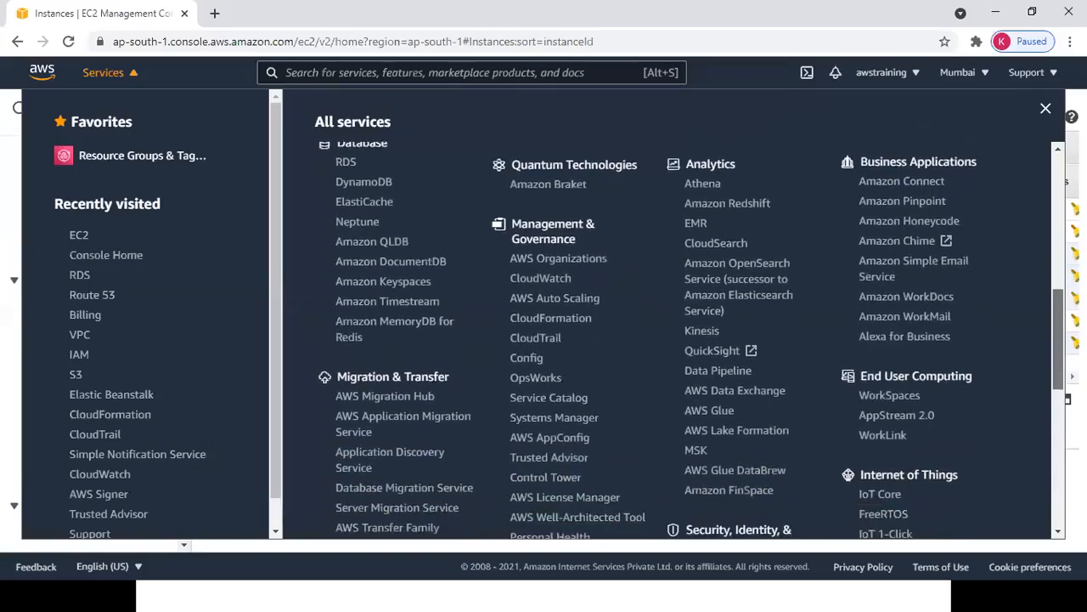
scroll(691, 340, down, 3)
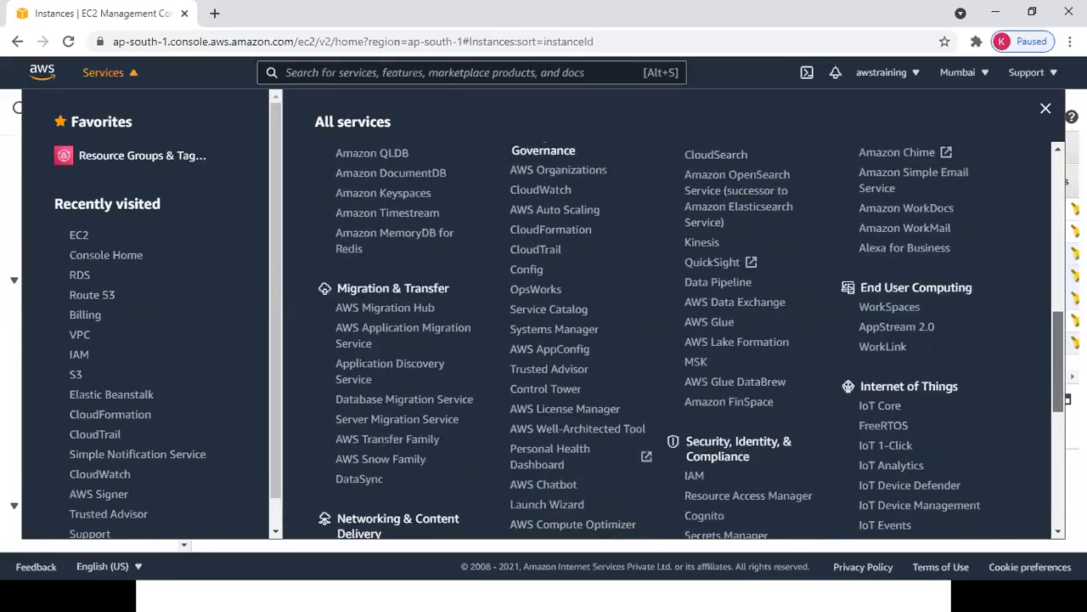
scroll(690, 340, down, 1)
scroll(690, 340, up, 3)
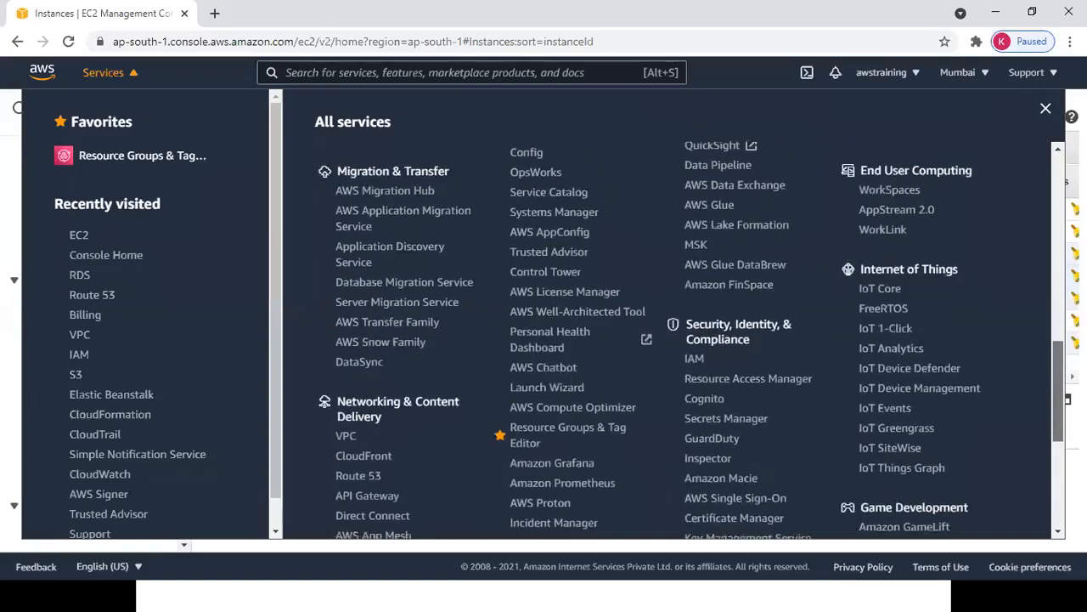
scroll(691, 339, up, 3)
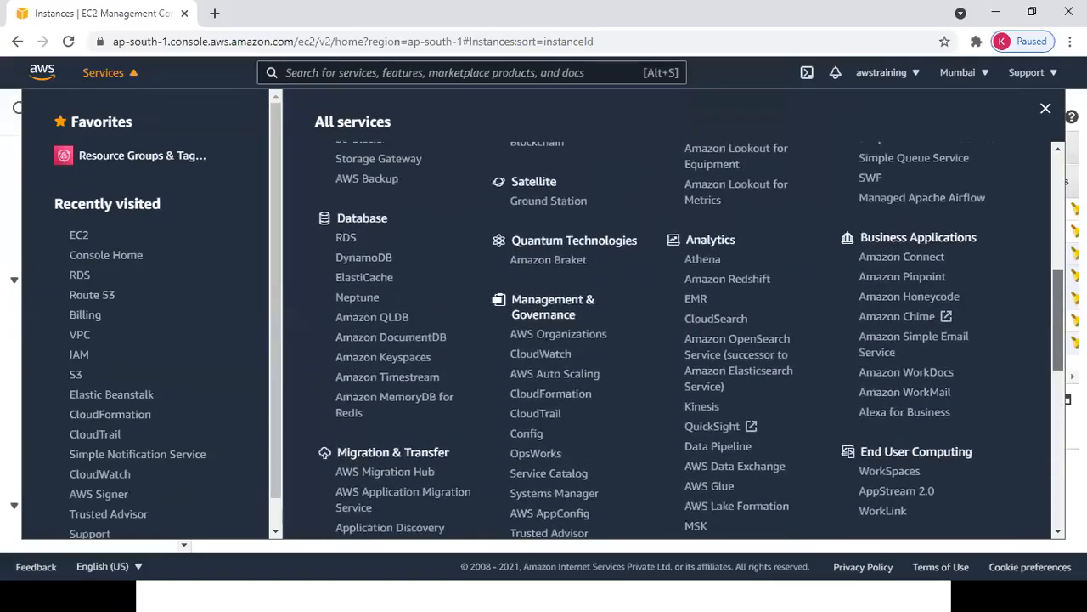
scroll(691, 339, up, 1)
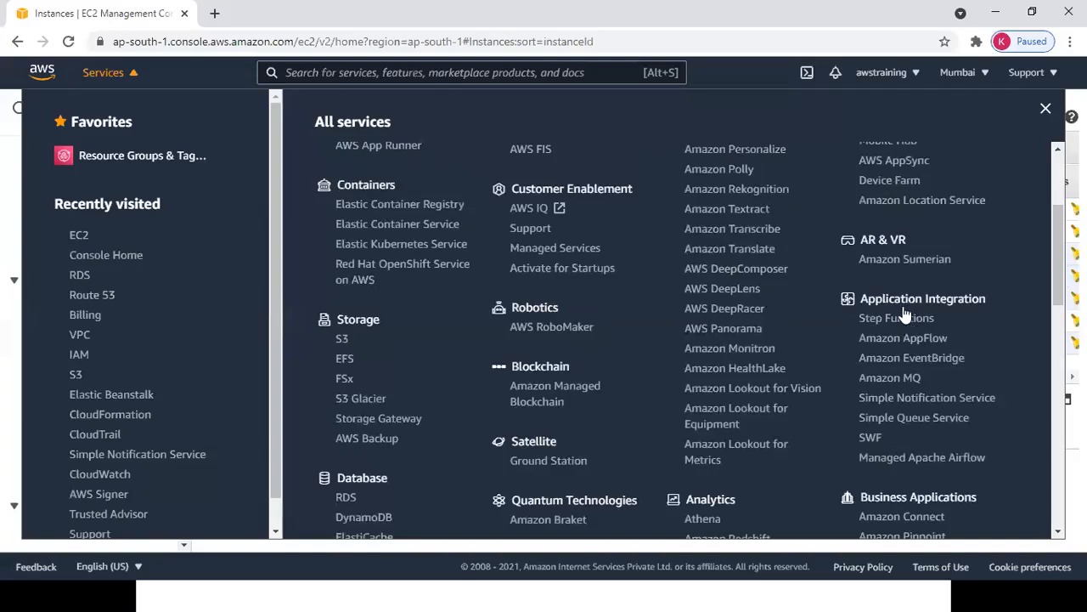
drag(858, 298, 974, 297)
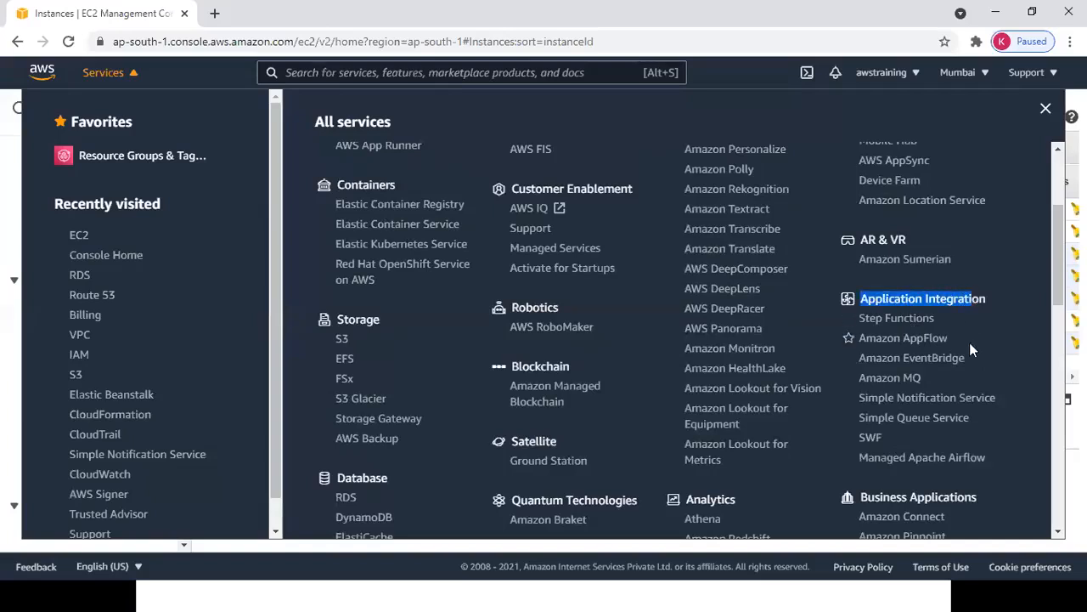
click(917, 399)
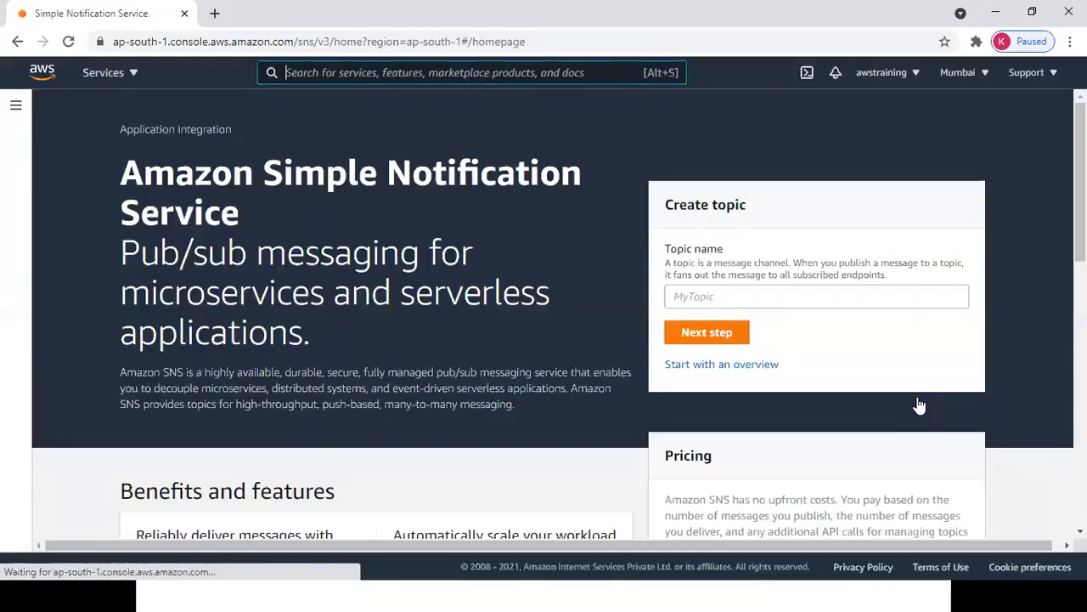
Check the SNS dashboard's zero subscriptions, then start a new topic from the Topics list.
click(15, 105)
click(46, 167)
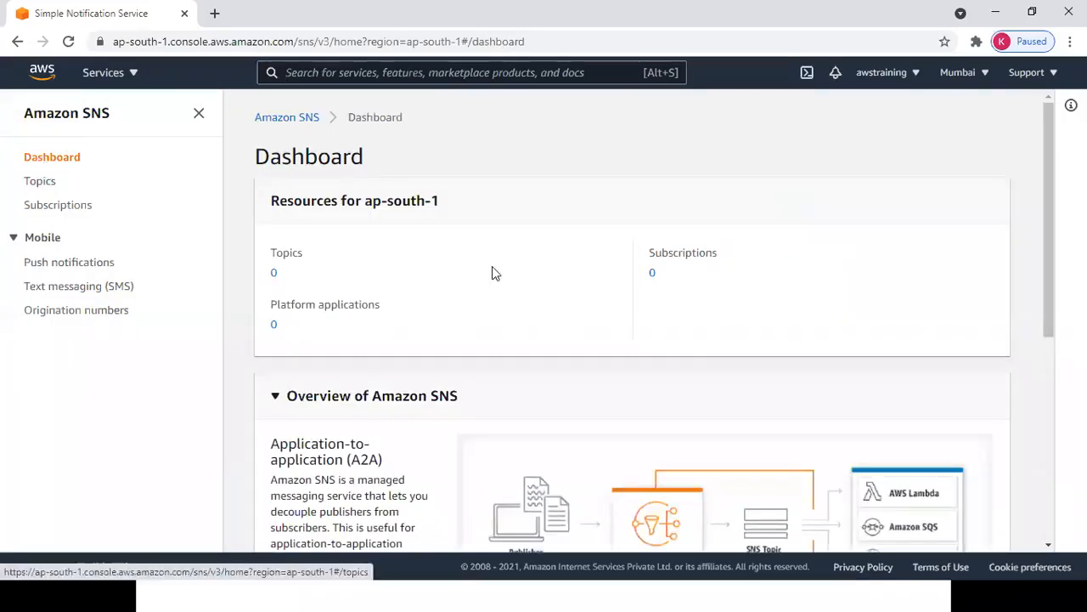
drag(662, 272, 639, 272)
click(135, 164)
click(40, 181)
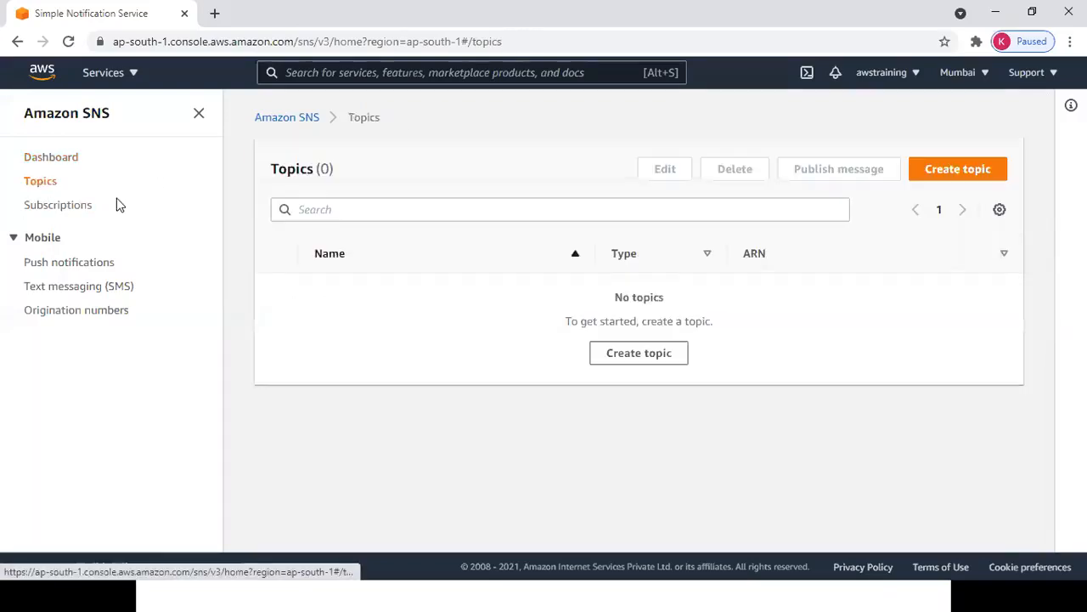
click(962, 174)
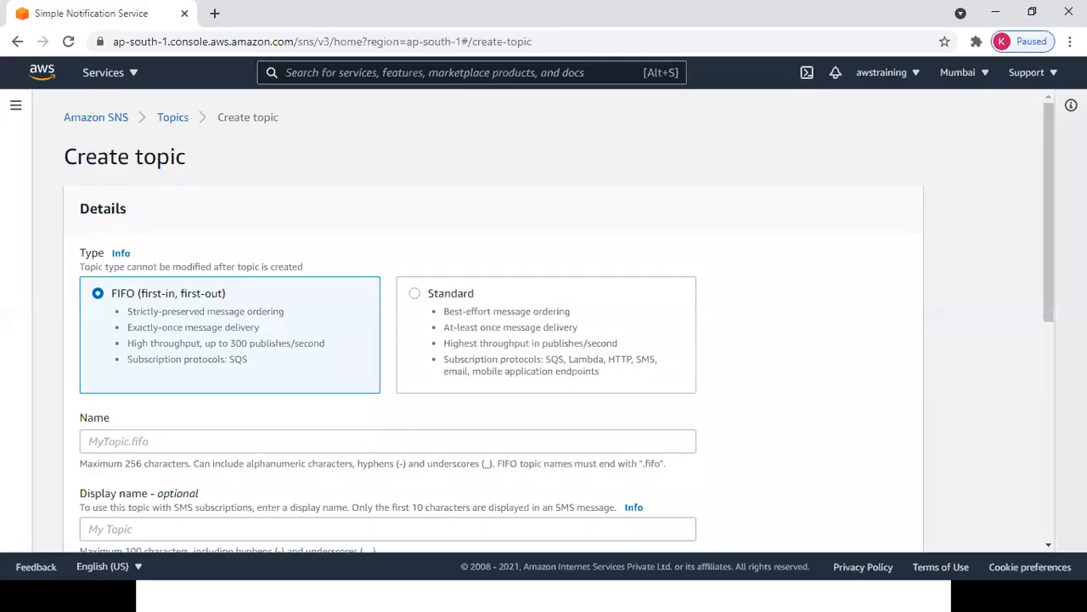
key(alt+Tab)
Make the new topic Standard type and name it MyTopic1.
click(2, 304)
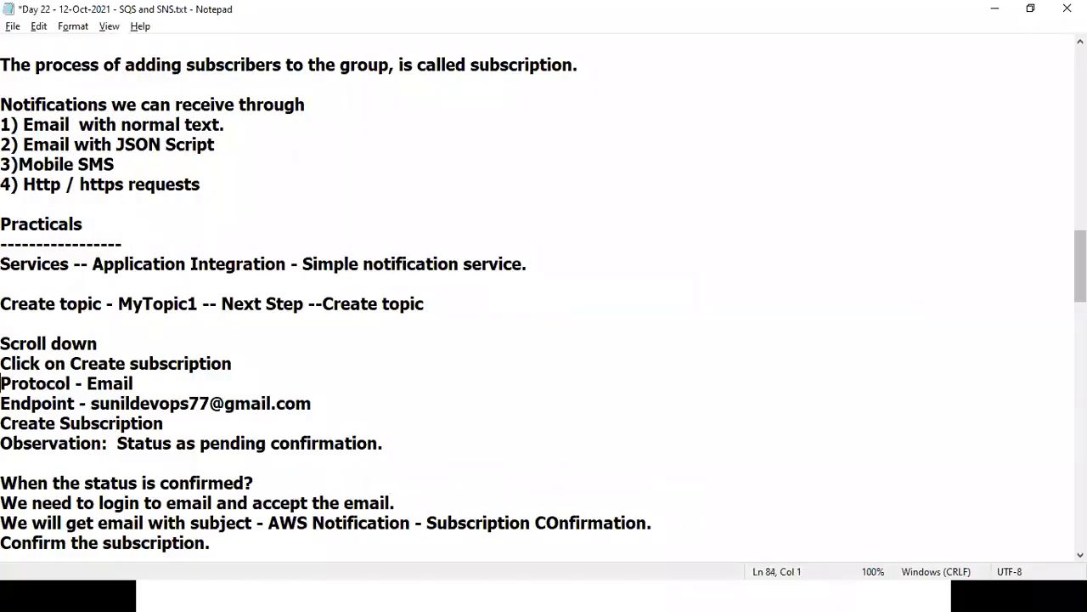
key(alt+Tab)
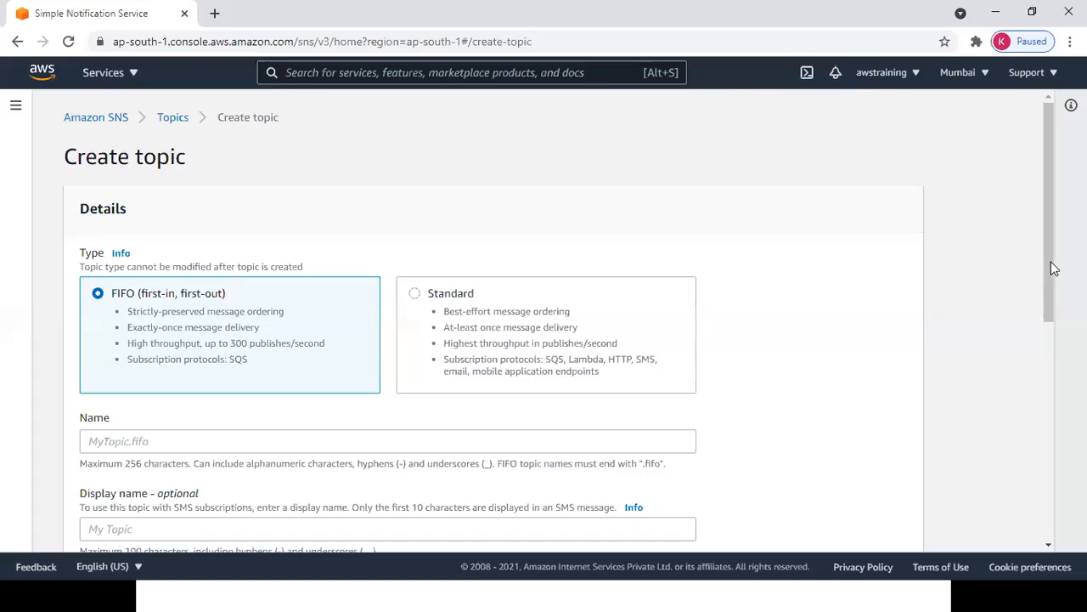
scroll(1050, 271, down, 2)
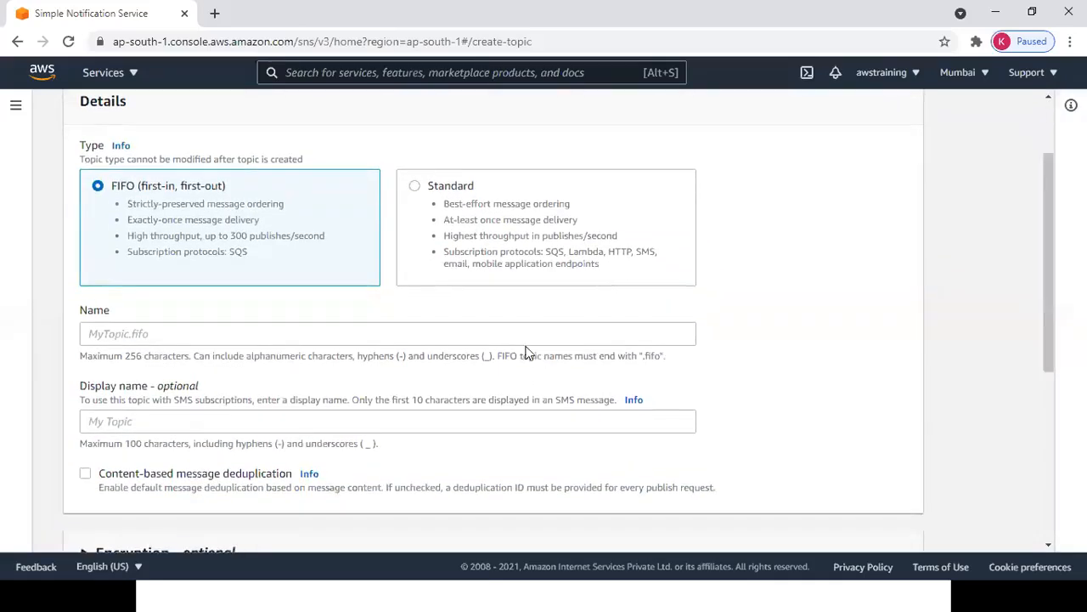
click(429, 339)
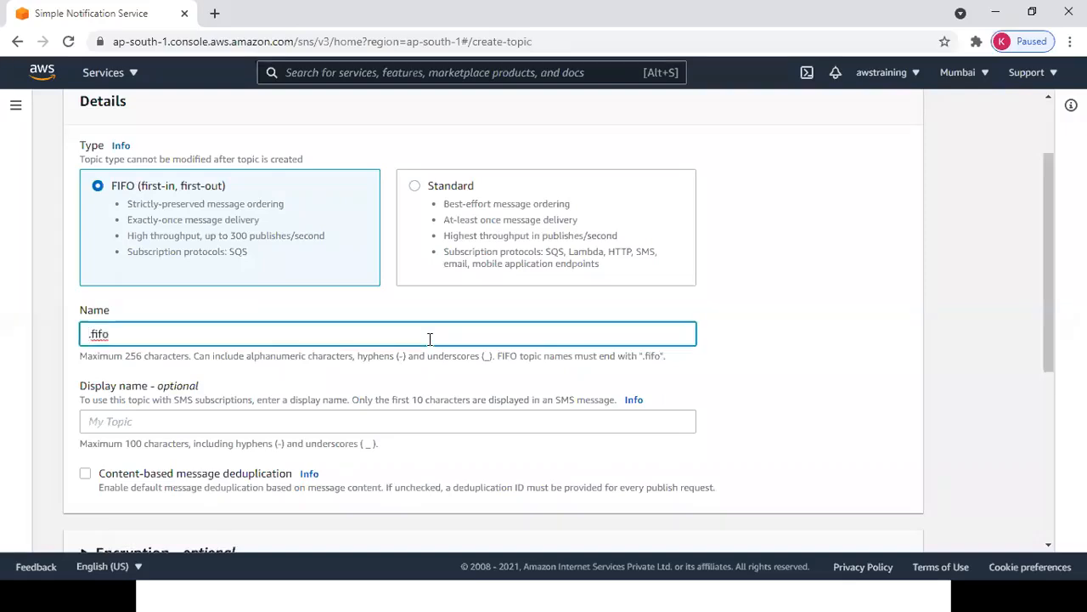
click(417, 188)
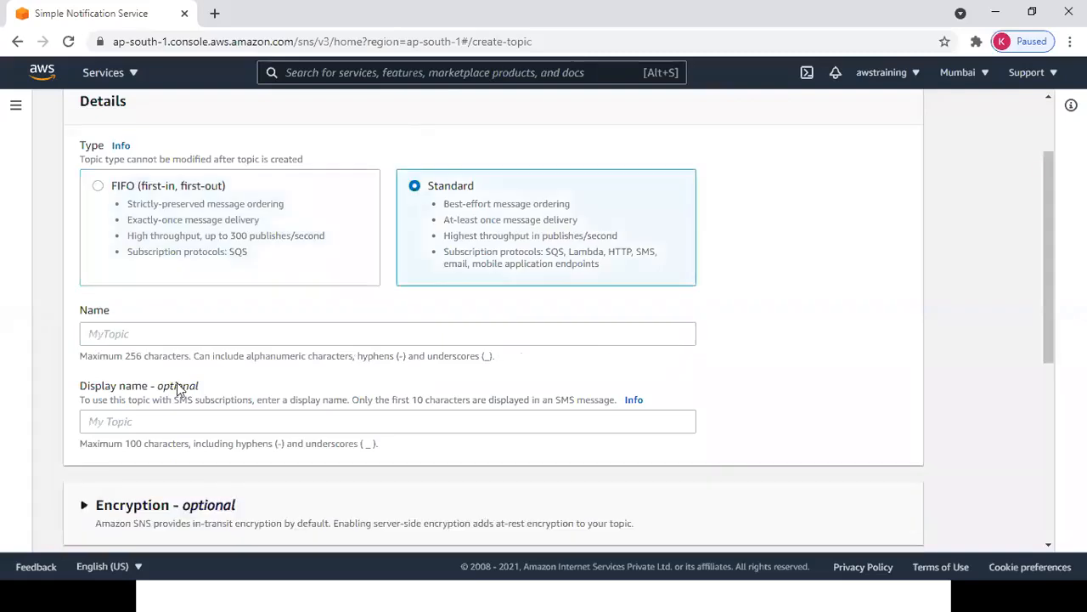
click(164, 340)
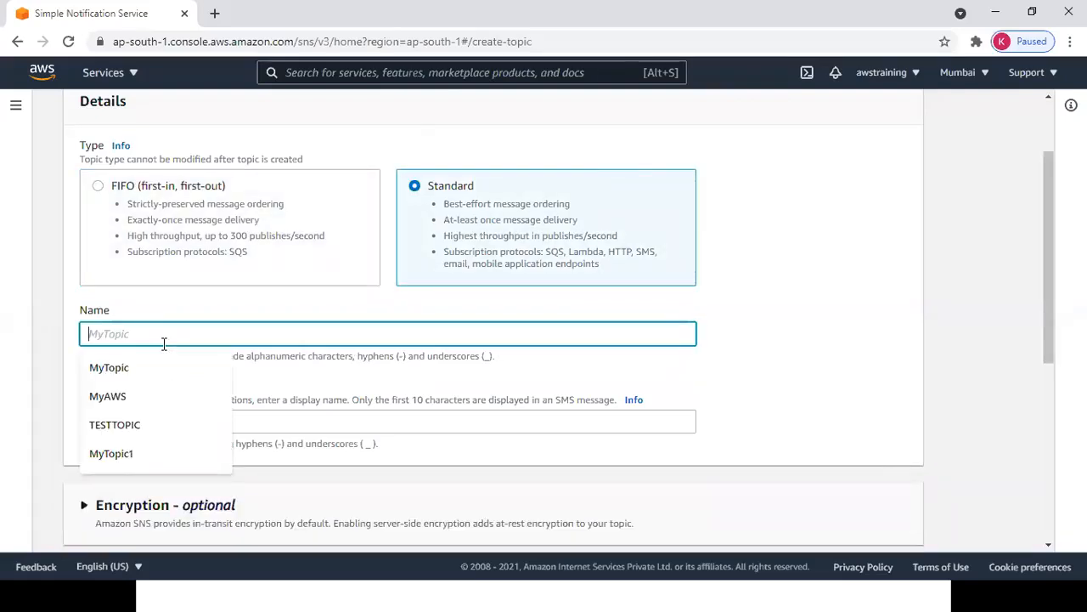
key(Down)
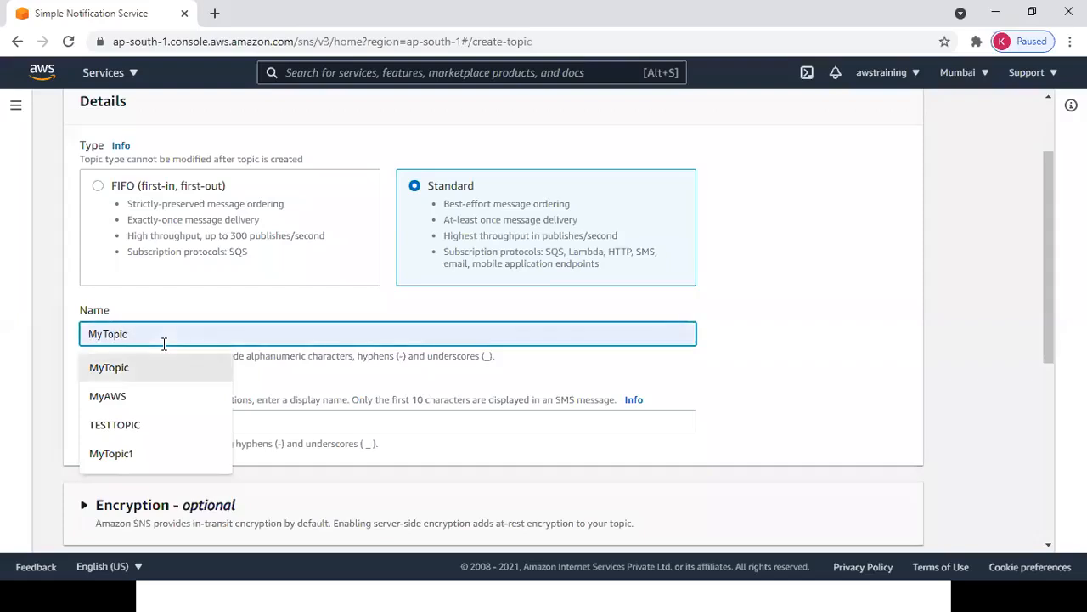
key(Return)
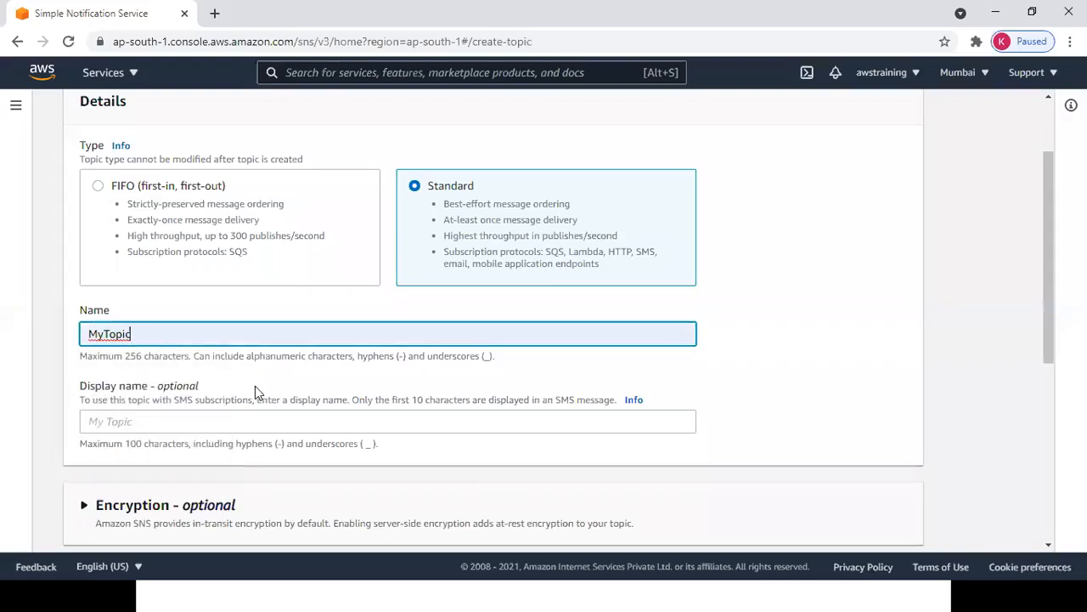
text(1)
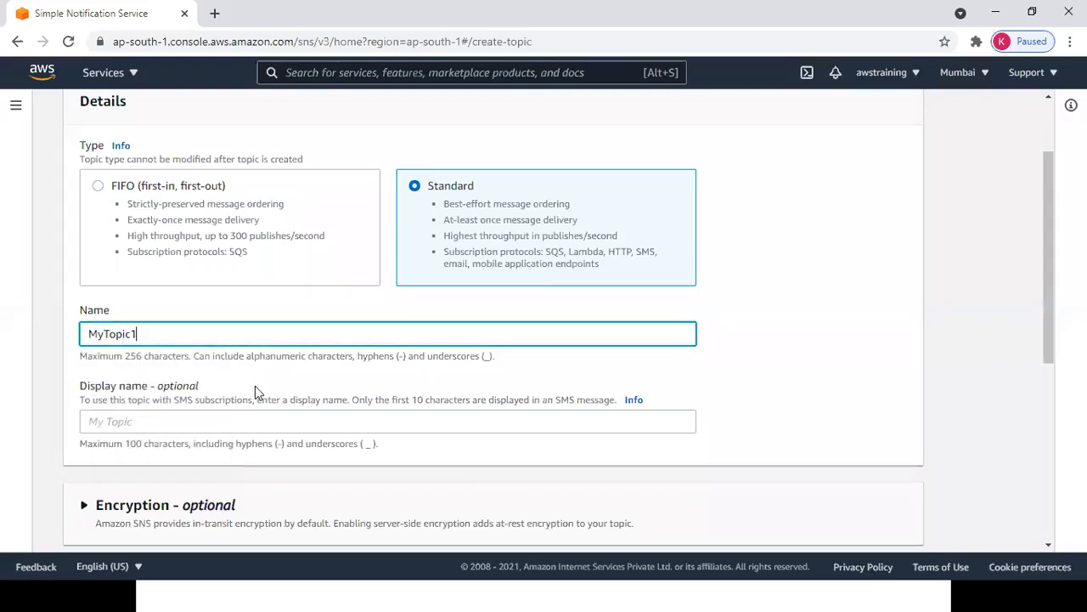
Copy MyTopic1 into the Display name field and create the topic.
double_click(266, 332)
key(ctrl+c)
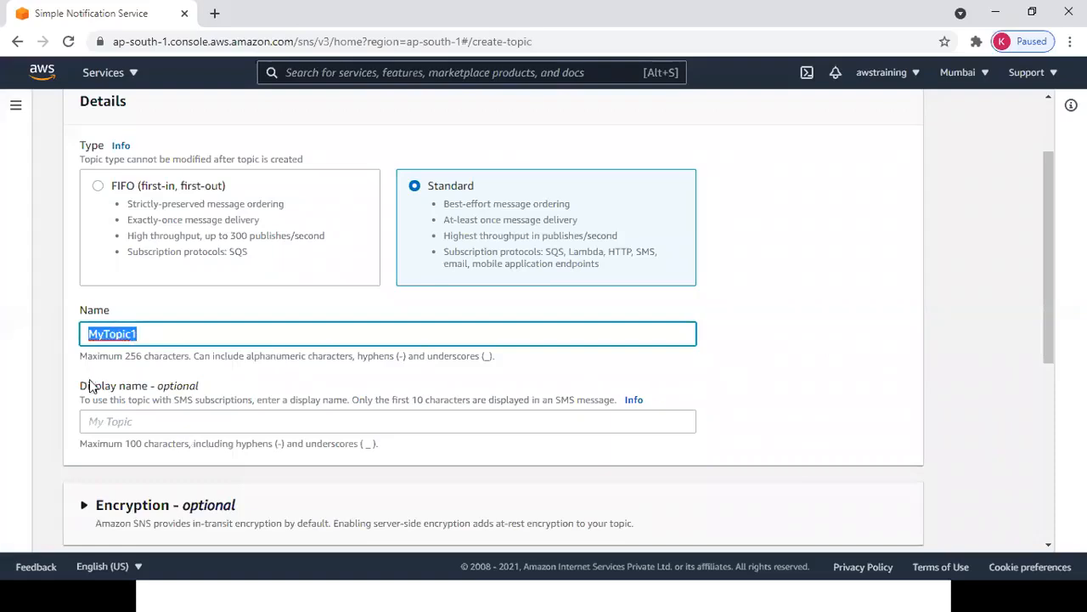
click(104, 420)
key(ctrl+v)
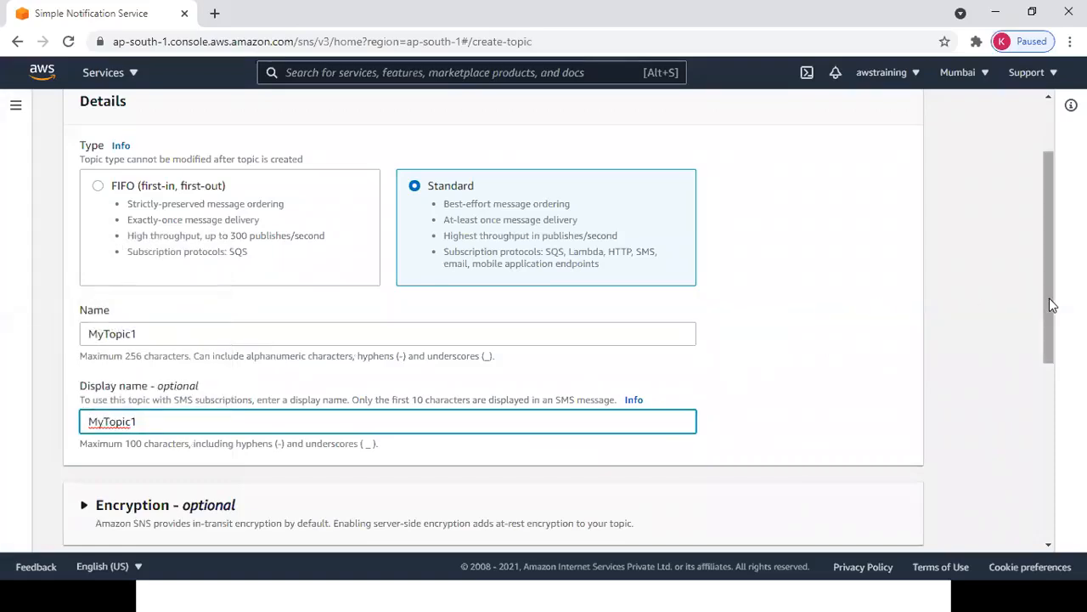
scroll(1049, 303, down, 1)
scroll(558, 320, down, 3)
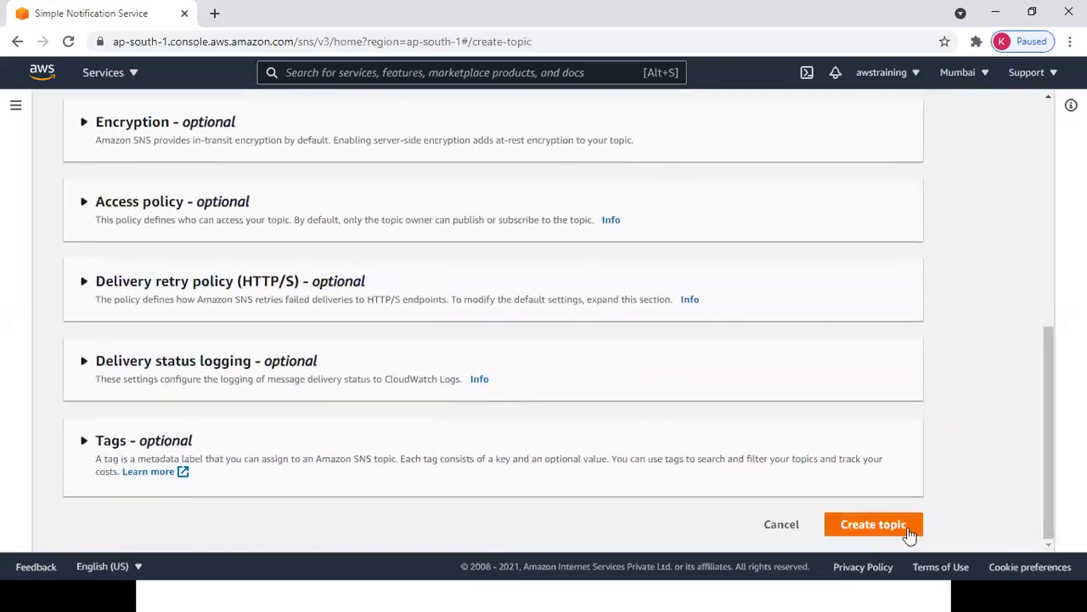
click(906, 527)
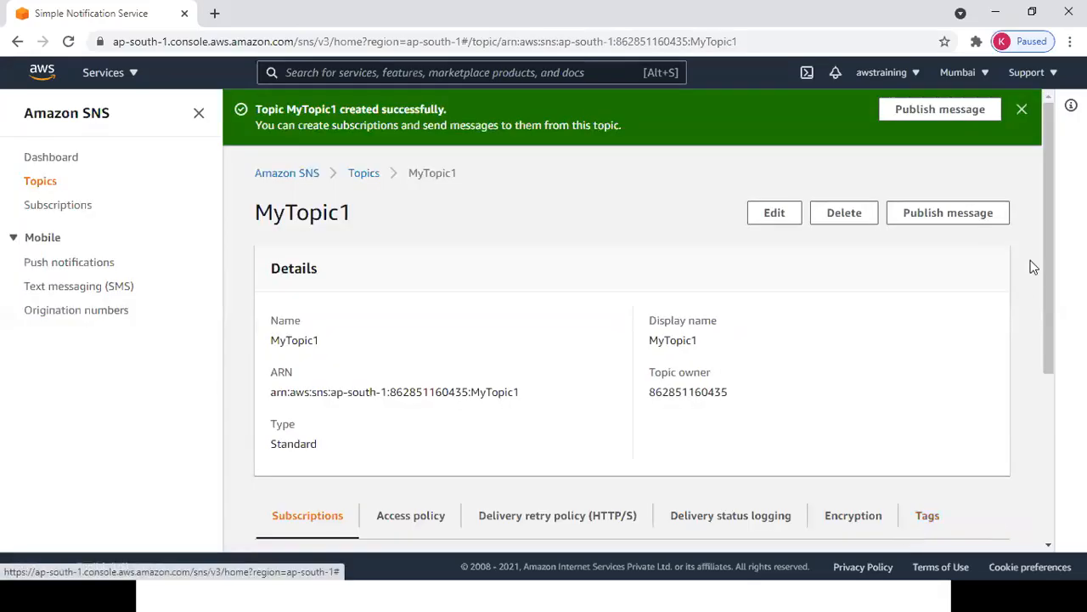
Reopen MyTopic1 from the Topics list and confirm it has zero subscriptions.
scroll(1053, 281, down, 3)
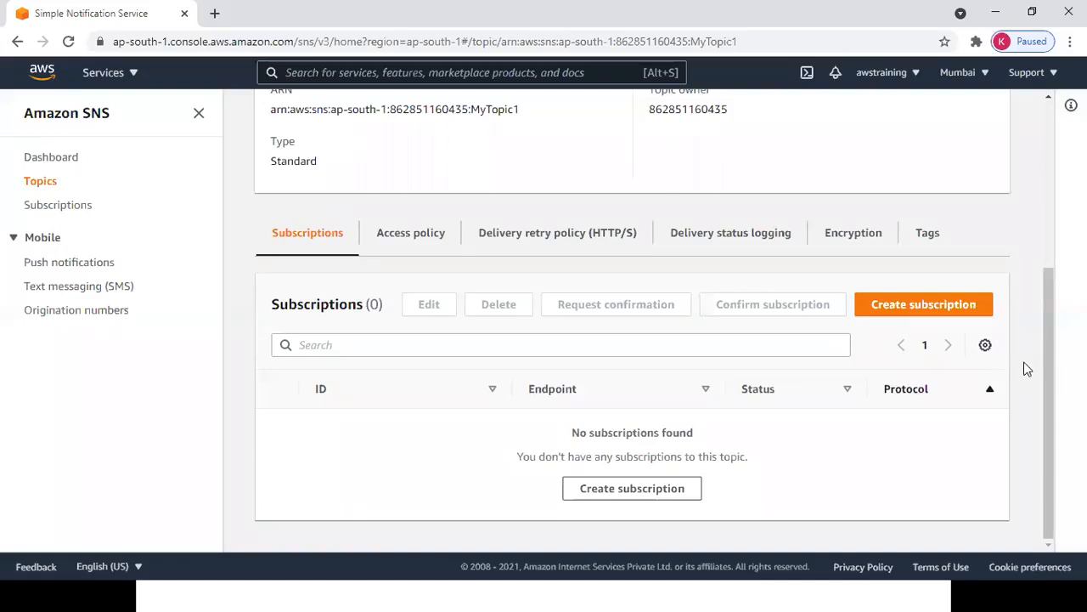
drag(1049, 382, 1046, 209)
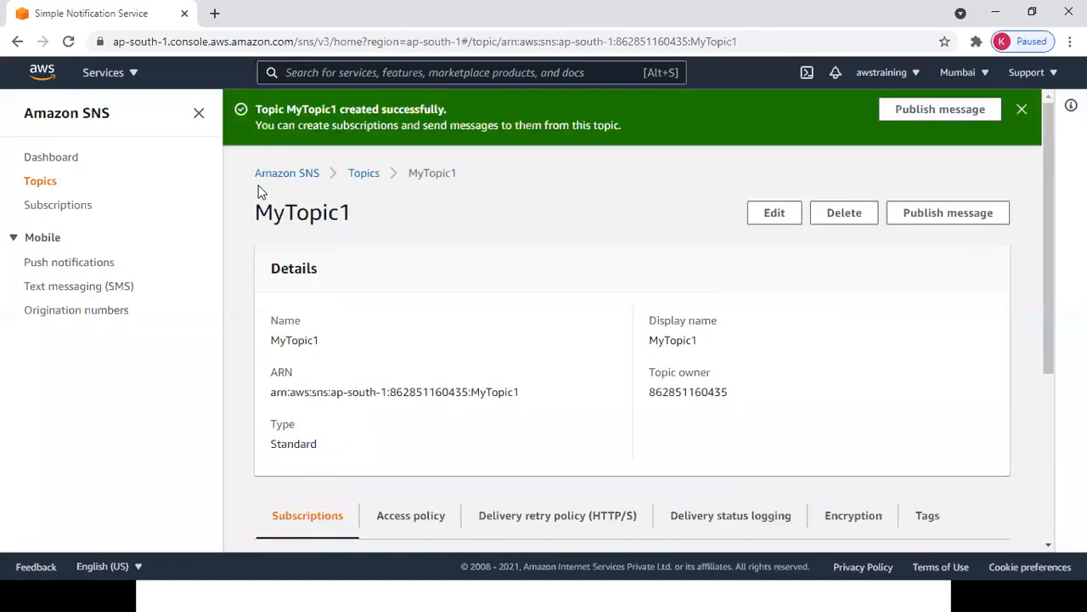
click(53, 158)
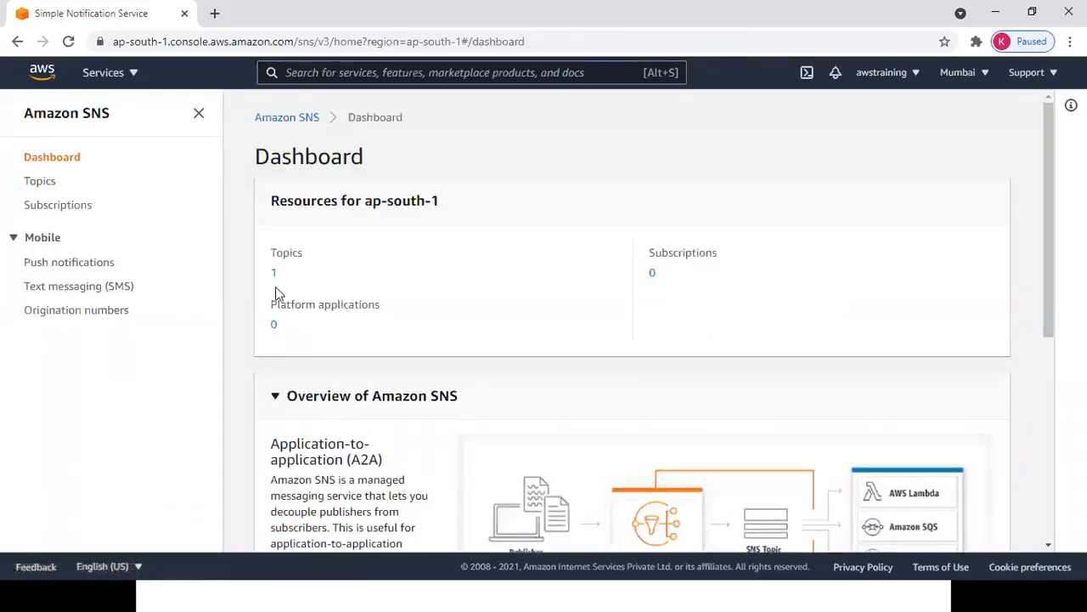
click(39, 184)
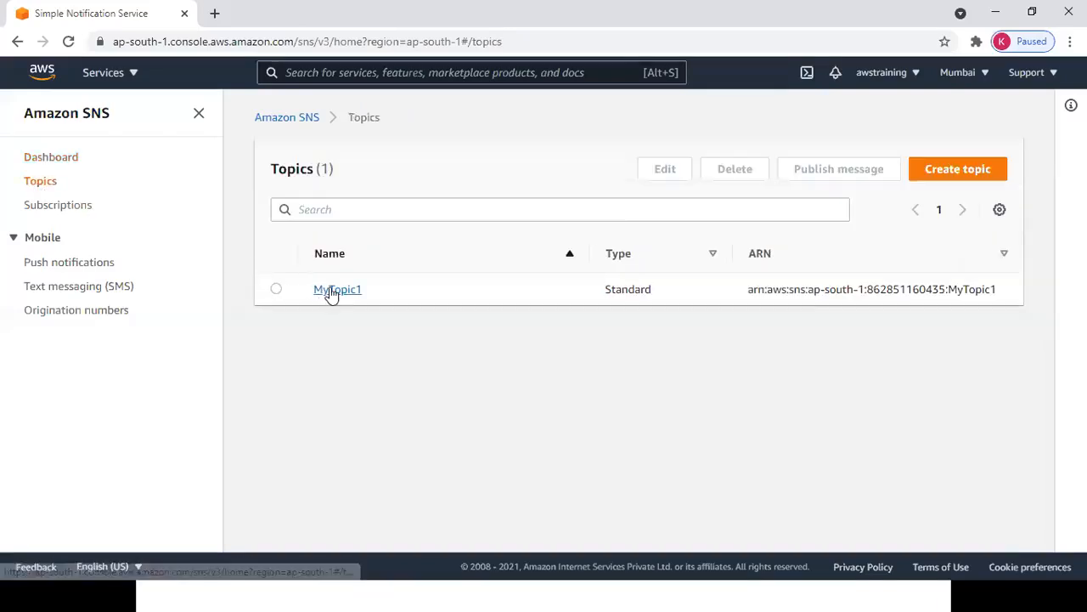
click(337, 290)
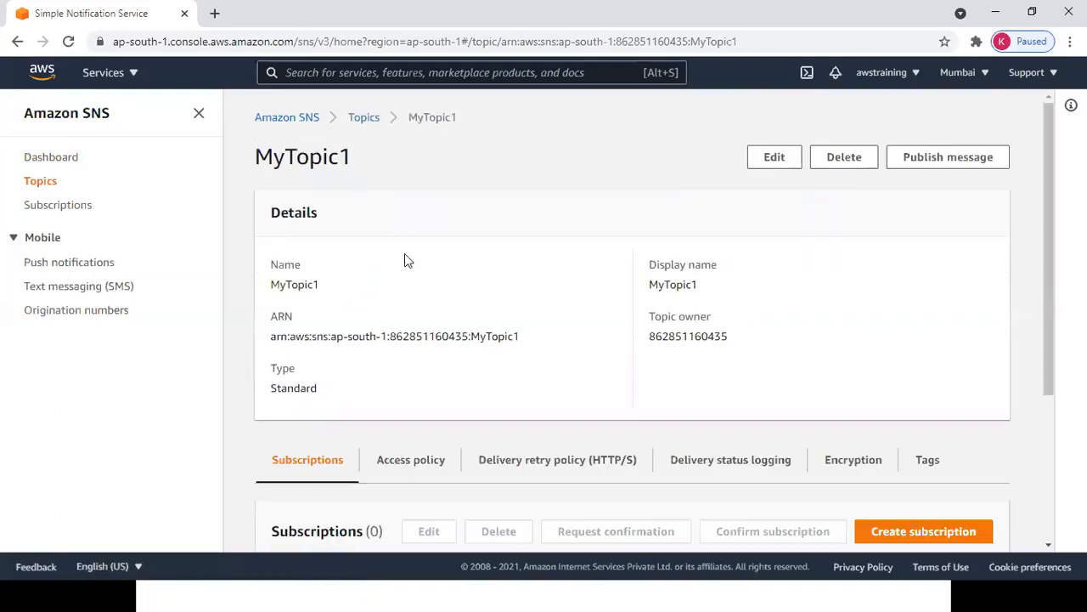
drag(344, 531, 397, 529)
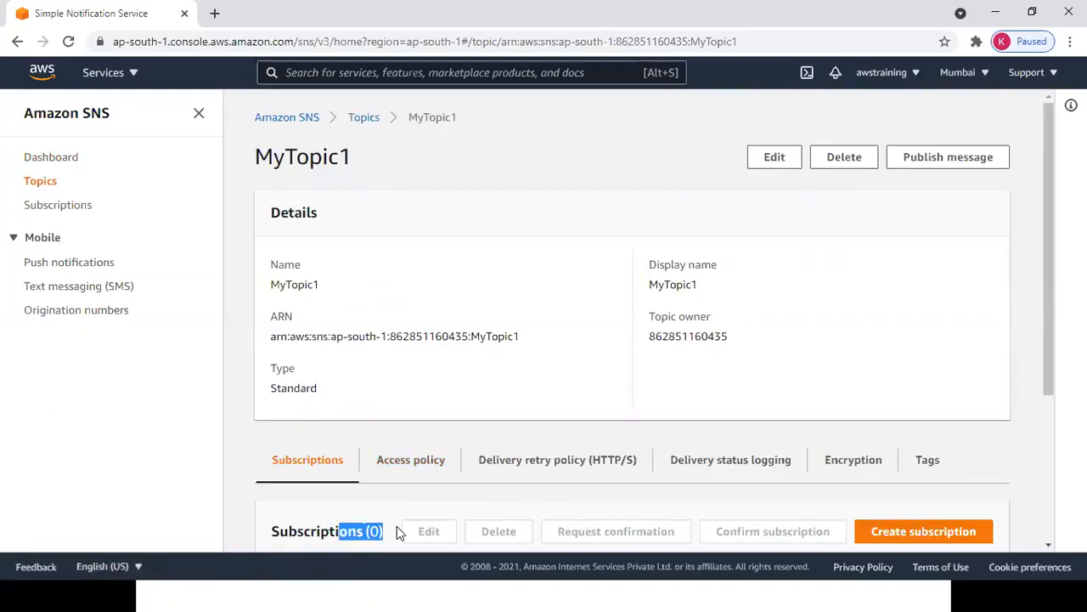
drag(1046, 345, 1048, 481)
Create an Email-protocol subscription to MyTopic1 using the subscriber's email address as endpoint.
click(896, 325)
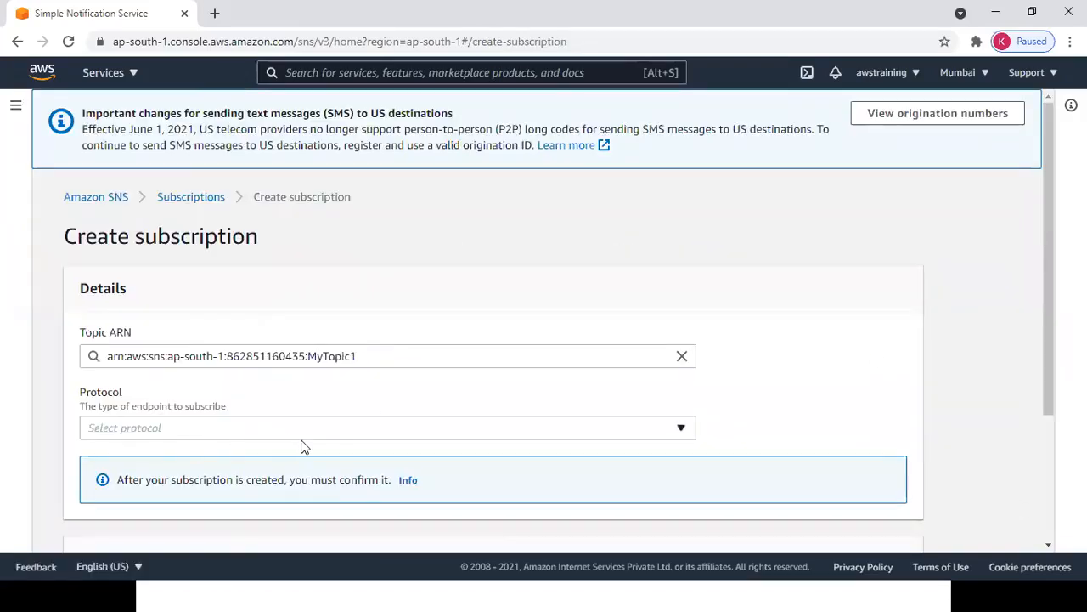
scroll(1048, 326, down, 1)
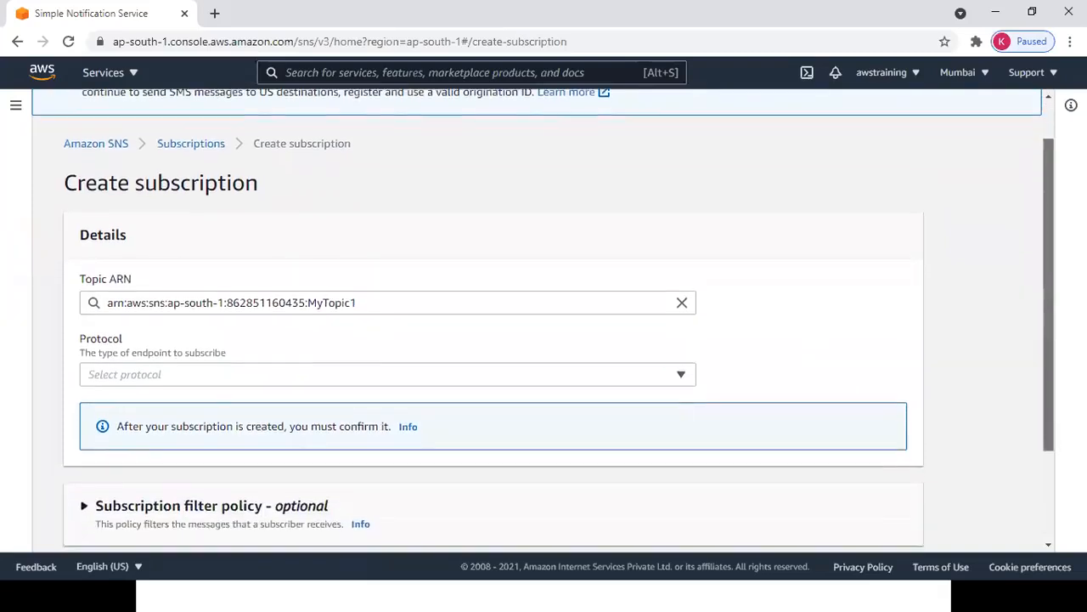
click(664, 357)
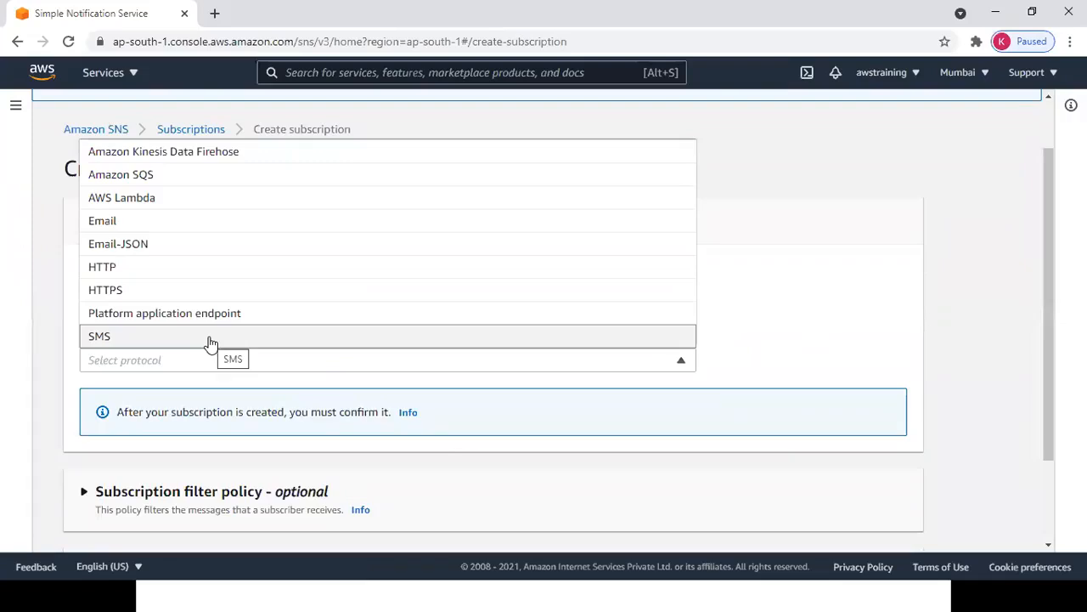
click(127, 222)
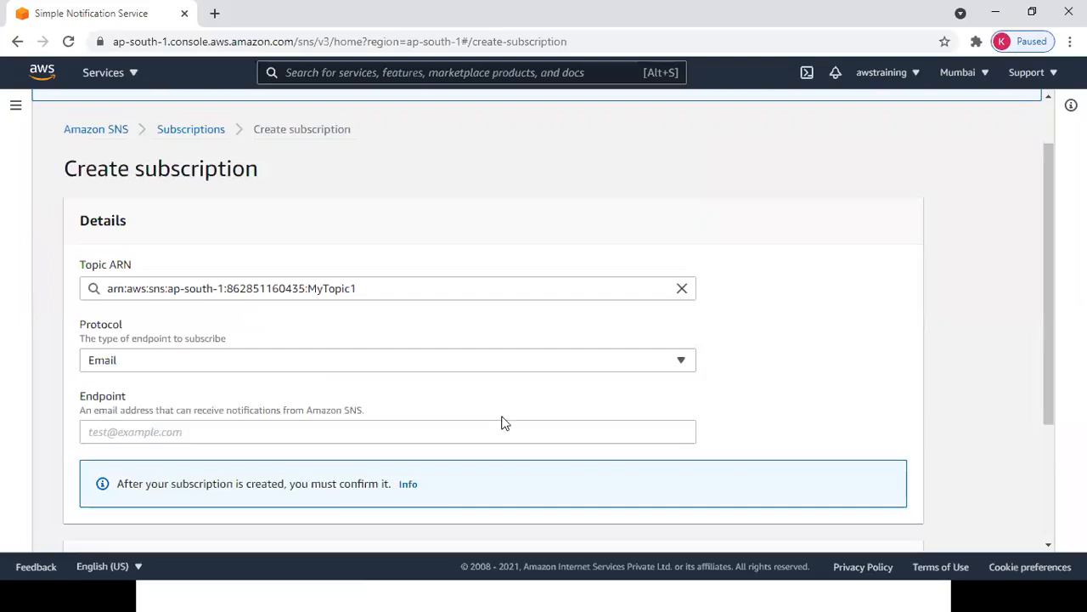
click(186, 436)
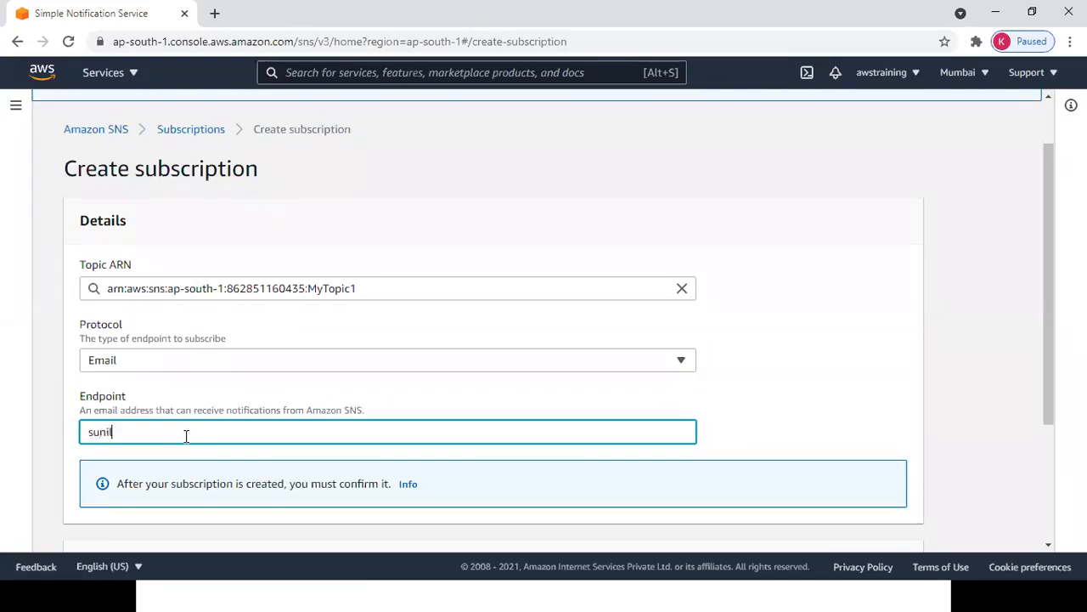
key(Tab)
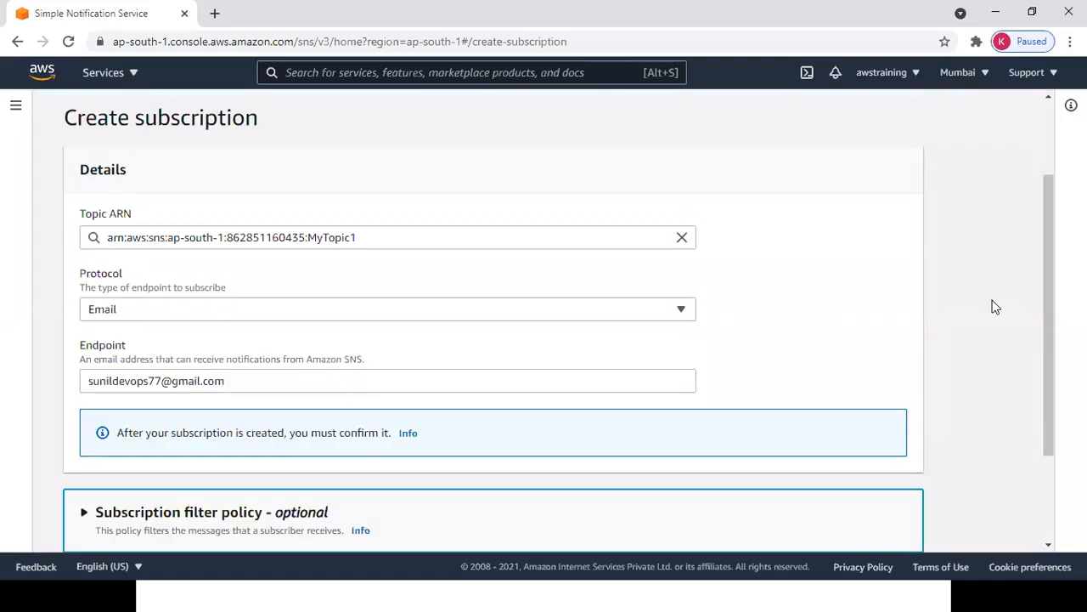
scroll(971, 306, down, 2)
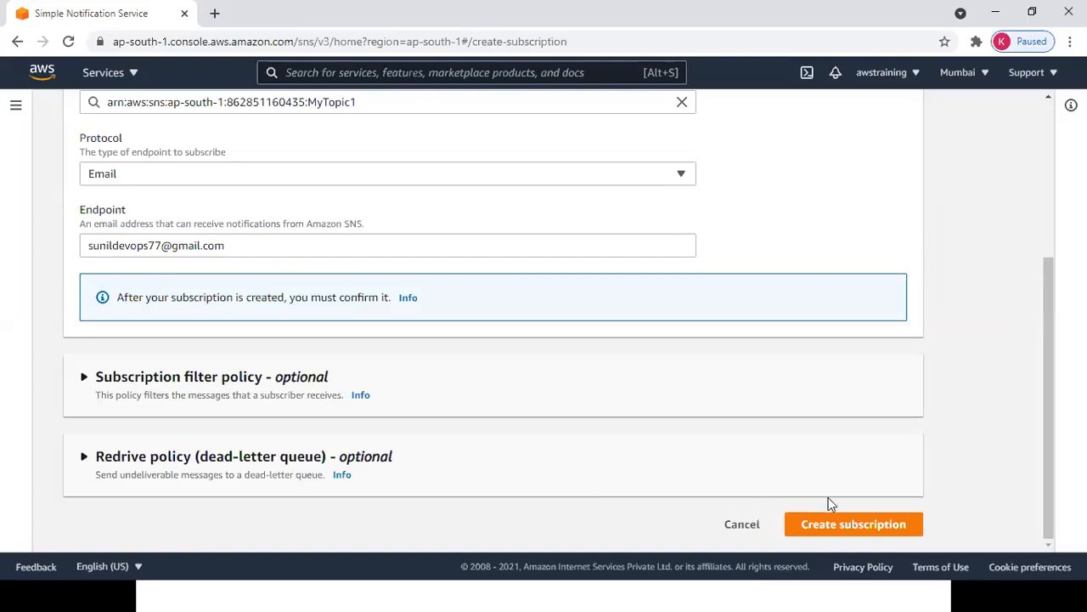
click(838, 527)
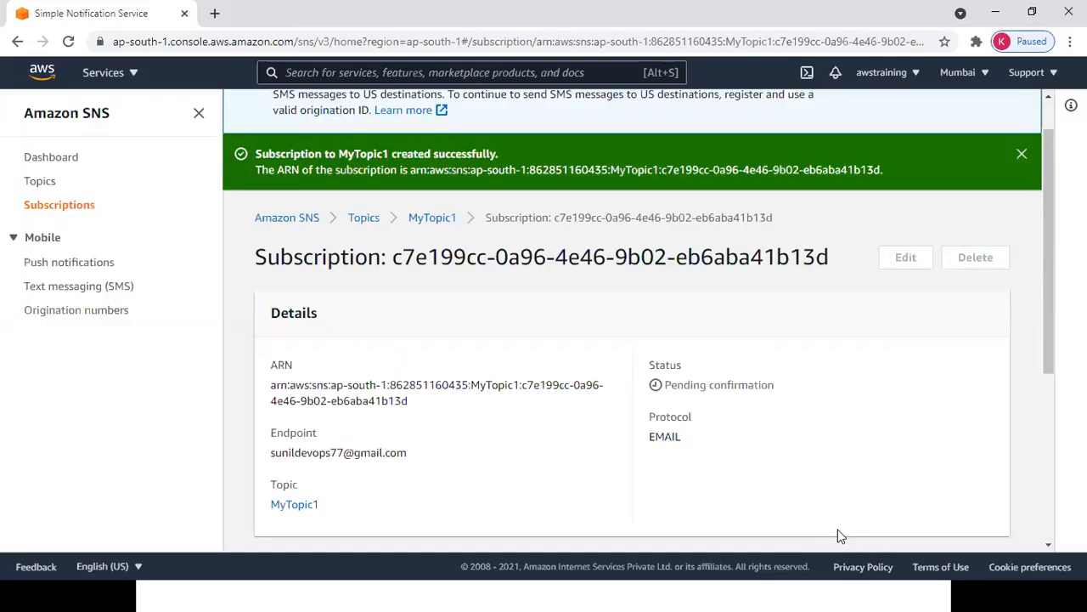
Reopen MyTopic1, verify its email subscription shows Pending confirmation, and open a new browser tab.
click(1020, 157)
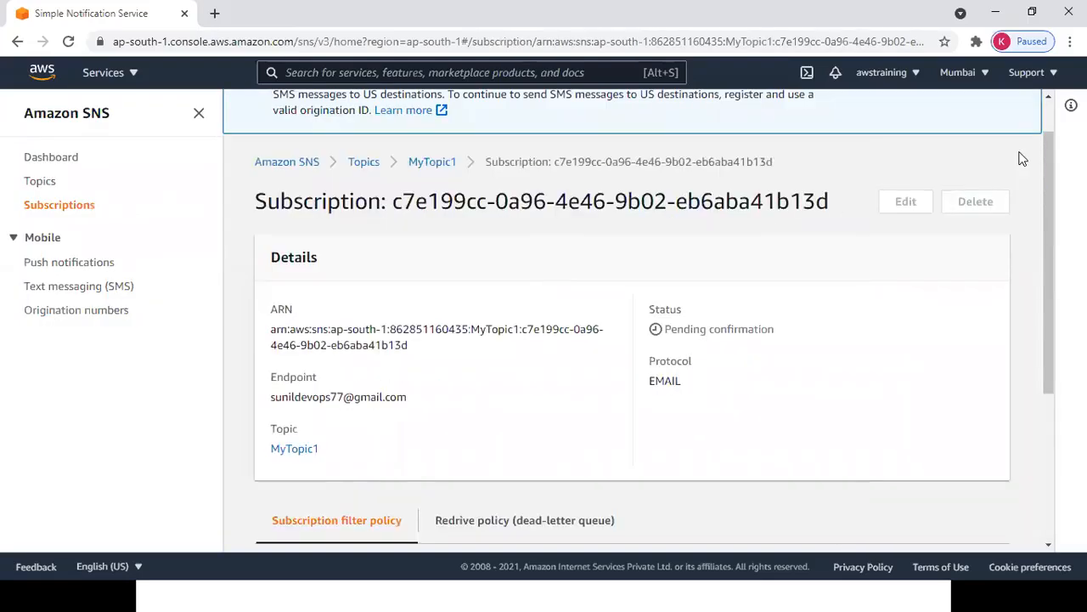
click(367, 163)
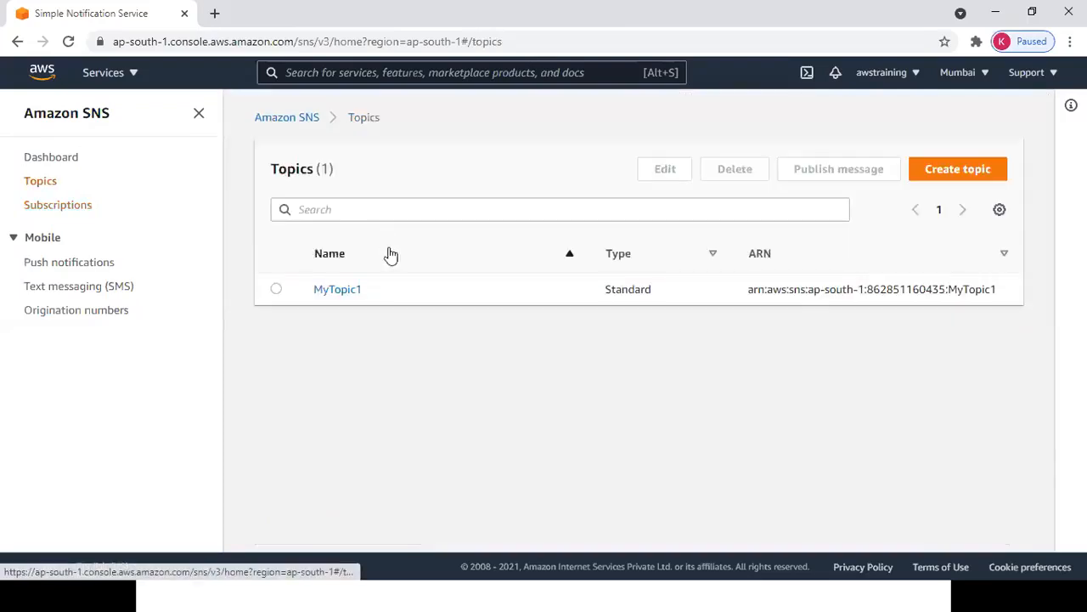
click(338, 290)
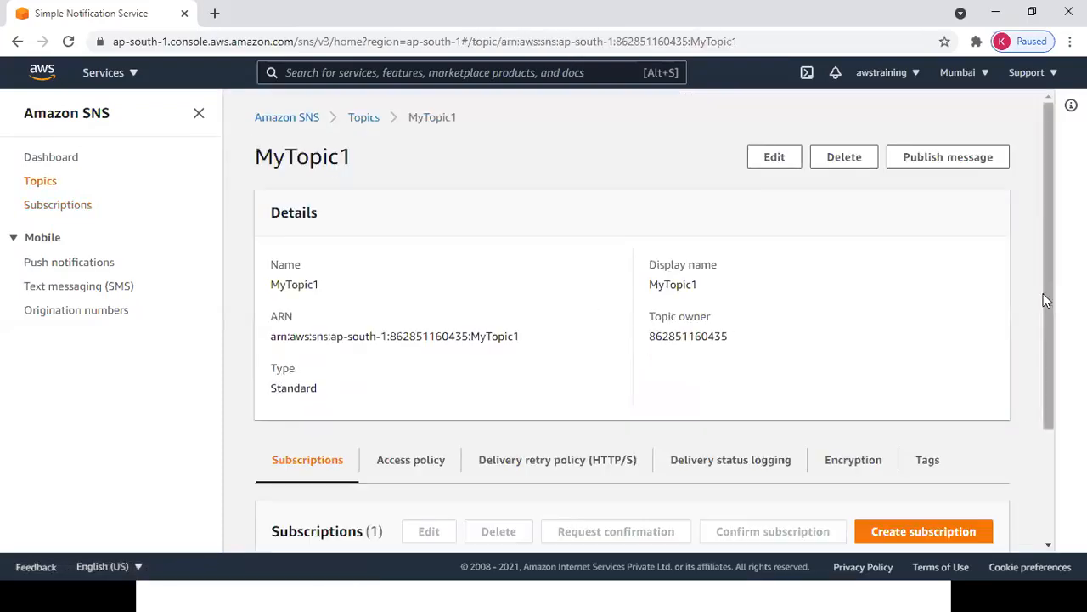
scroll(1051, 309, down, 3)
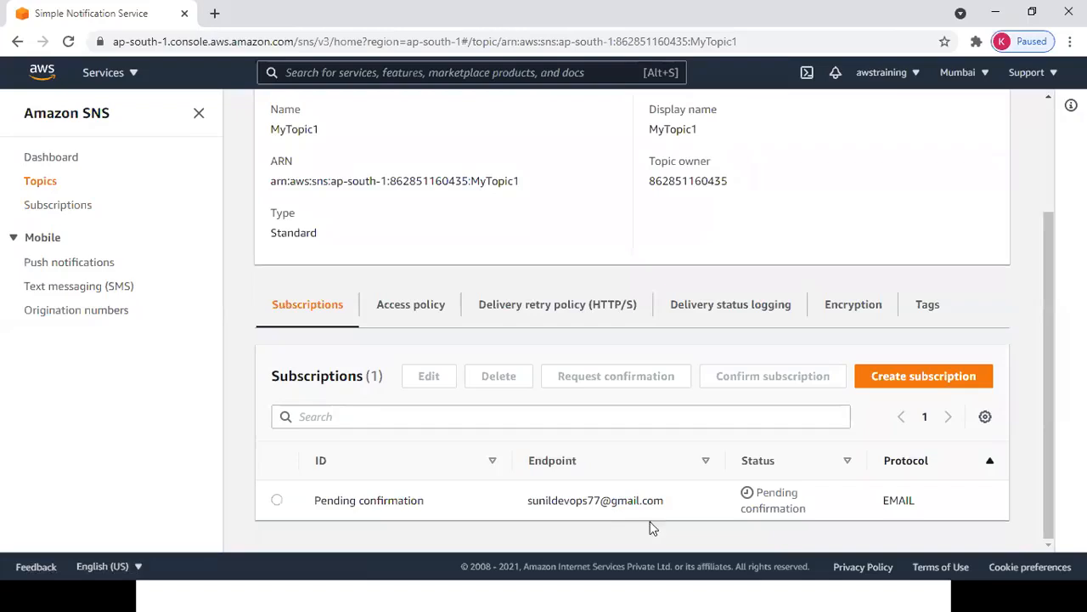
drag(775, 493, 810, 524)
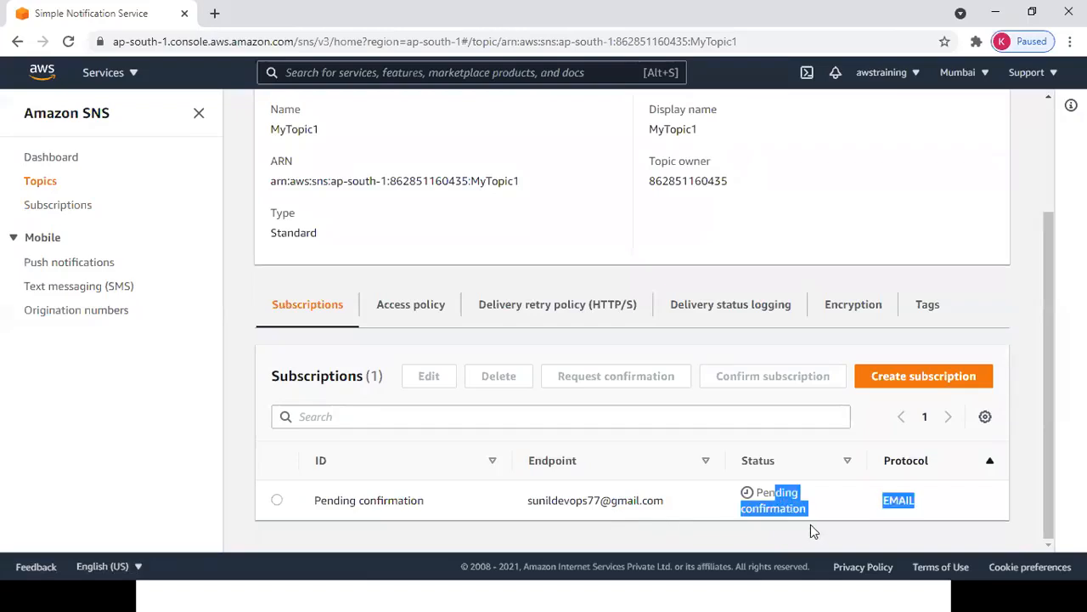
click(808, 536)
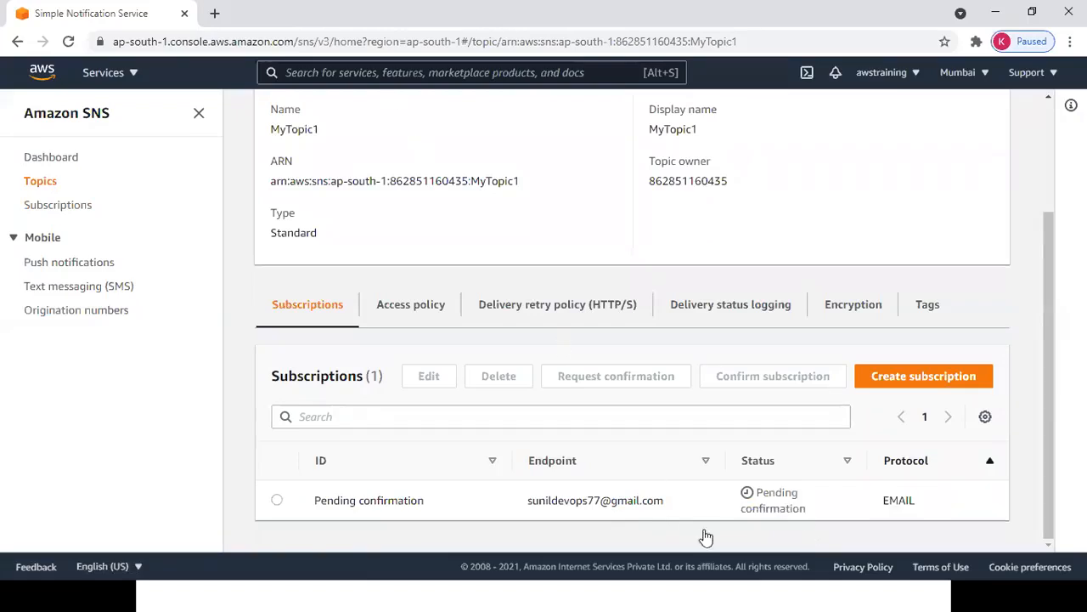
drag(526, 506, 682, 497)
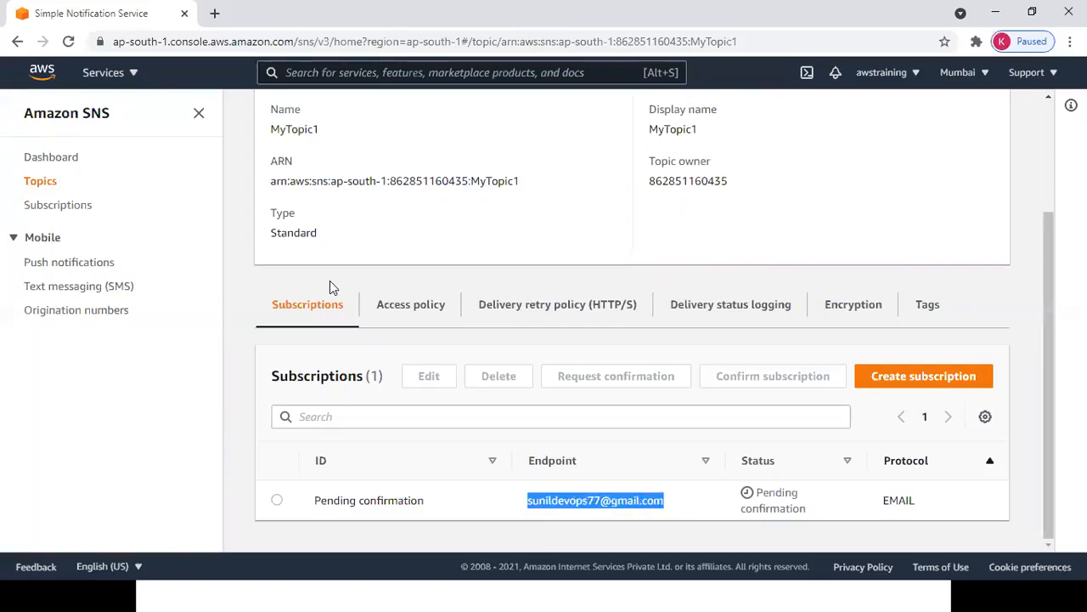
click(214, 13)
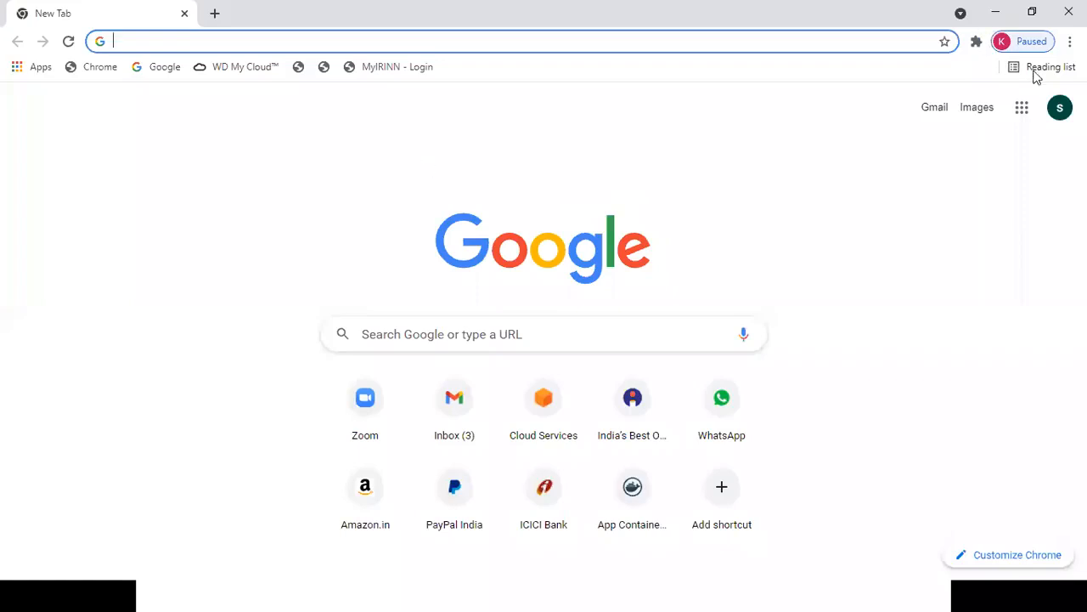
Sign in to the subscribed Google account with its password and open the Gmail inbox.
click(1060, 107)
click(949, 459)
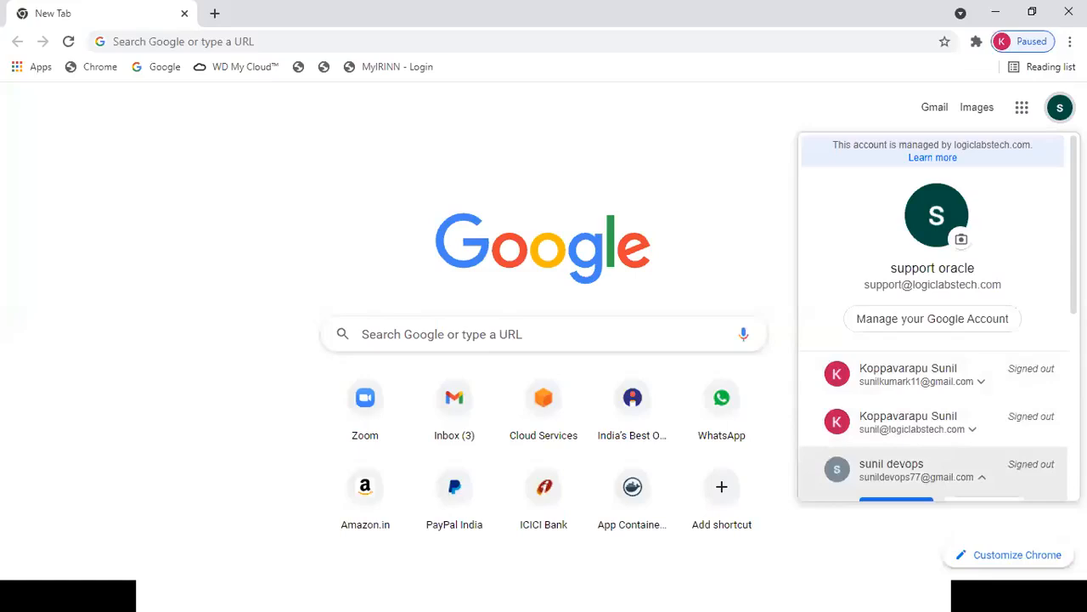
scroll(909, 437, down, 1)
click(899, 454)
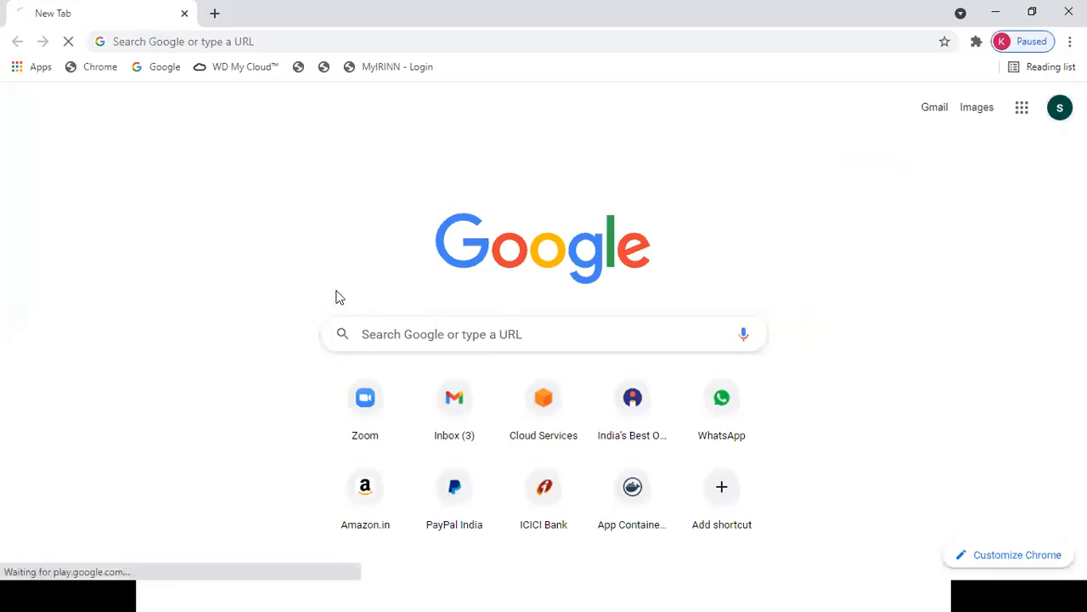
click(667, 328)
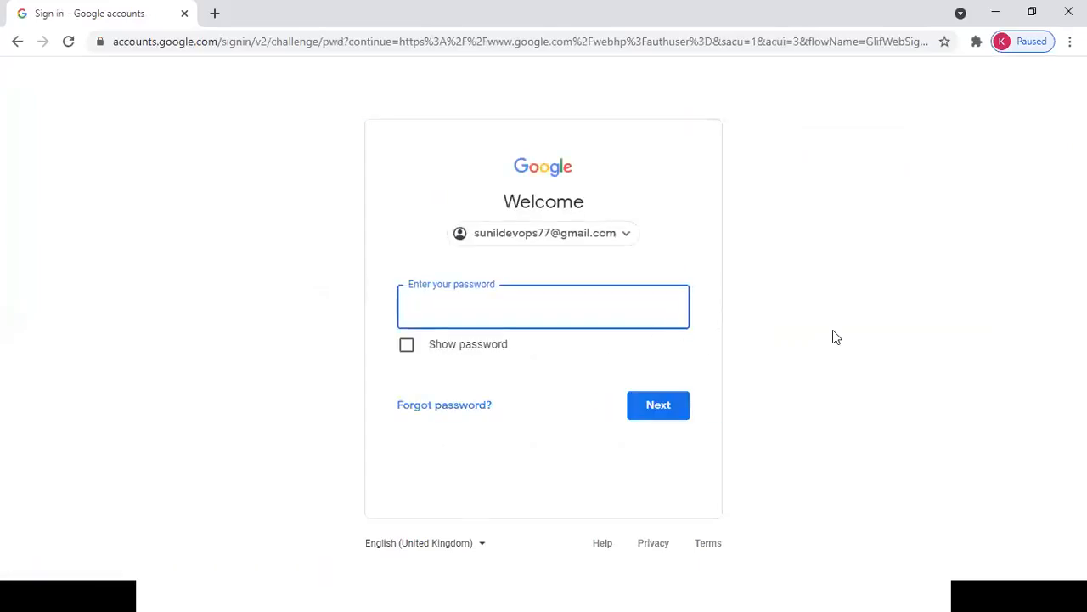
text(••)
click(674, 406)
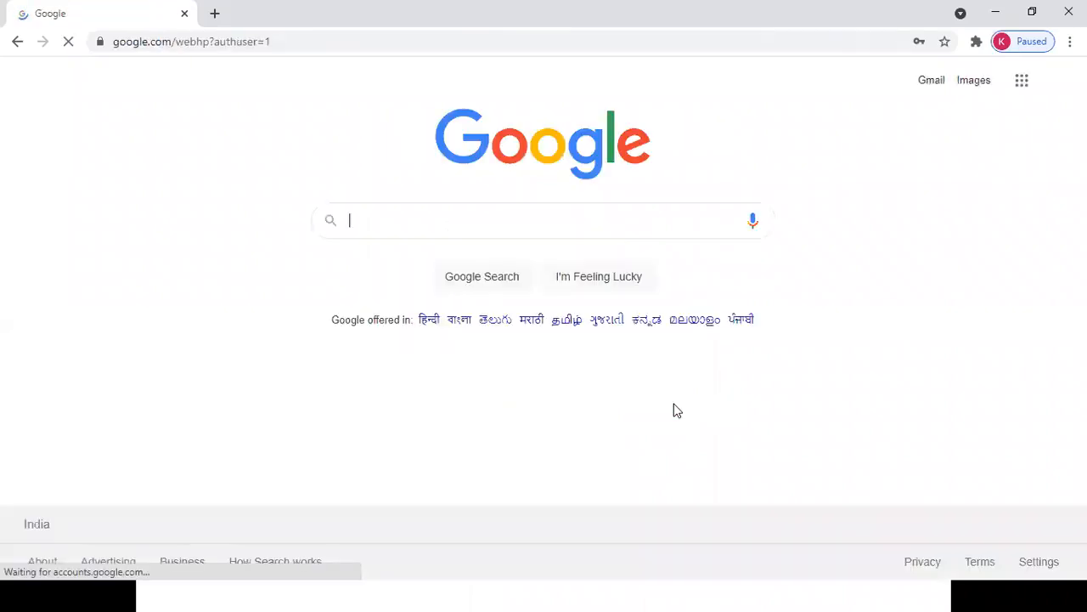
click(931, 255)
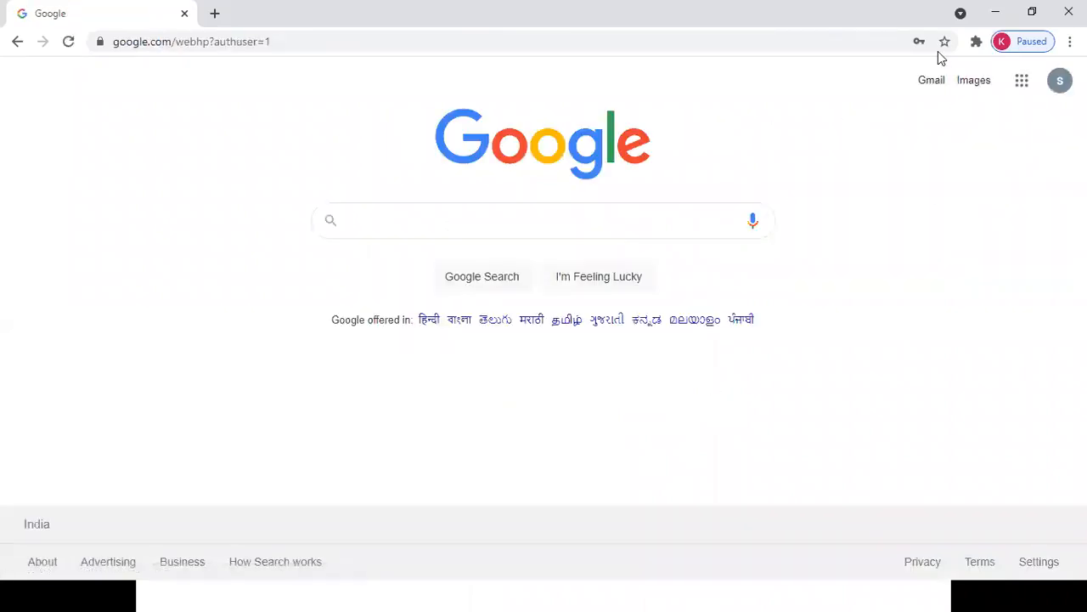
click(934, 89)
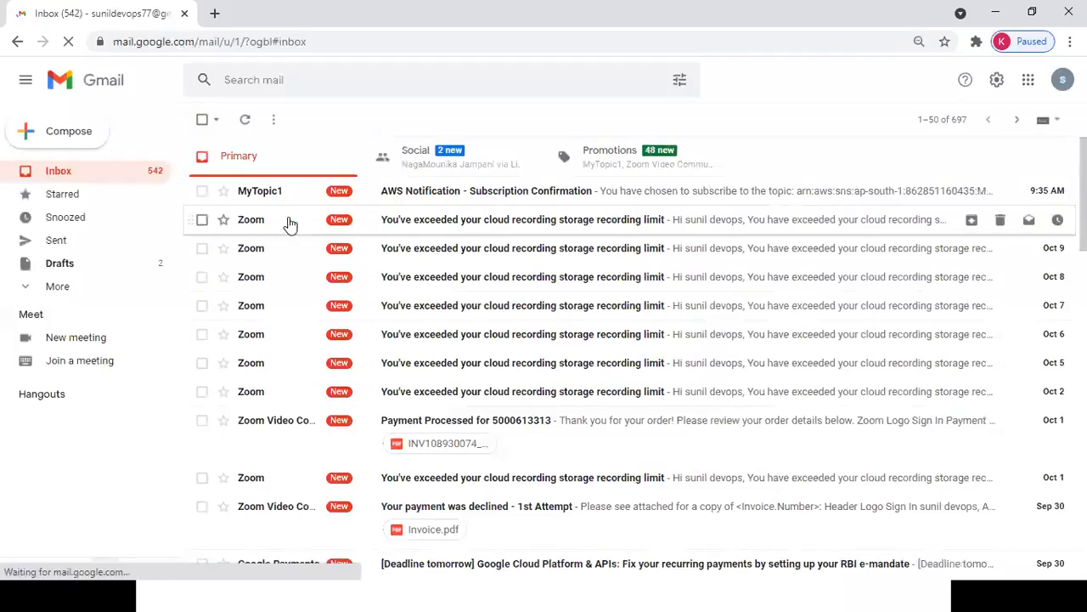
Open the AWS Subscription Confirmation email and follow its Confirm subscription link.
click(530, 196)
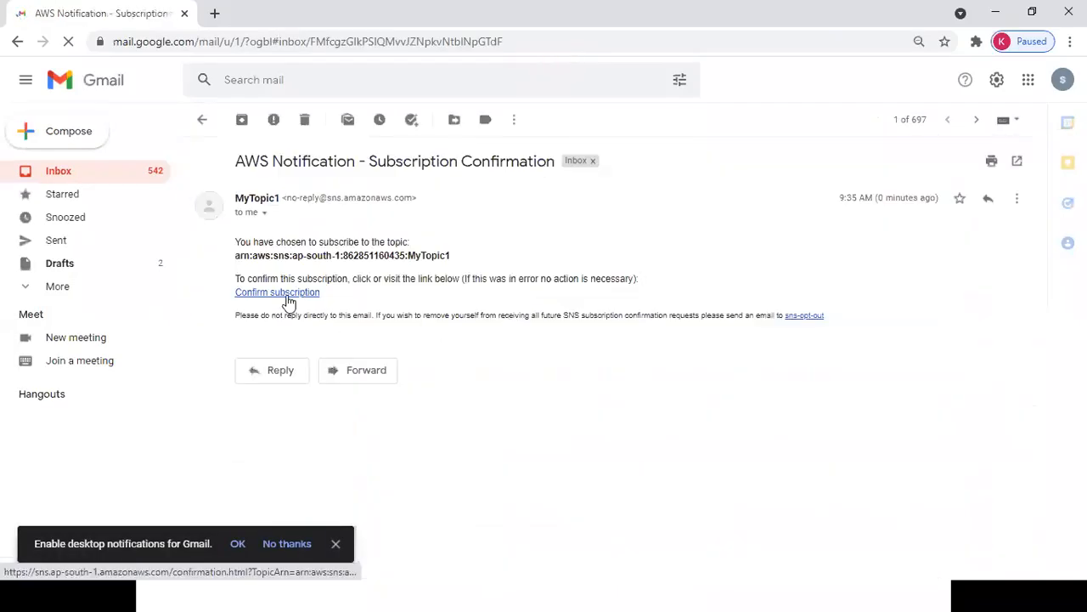
click(288, 294)
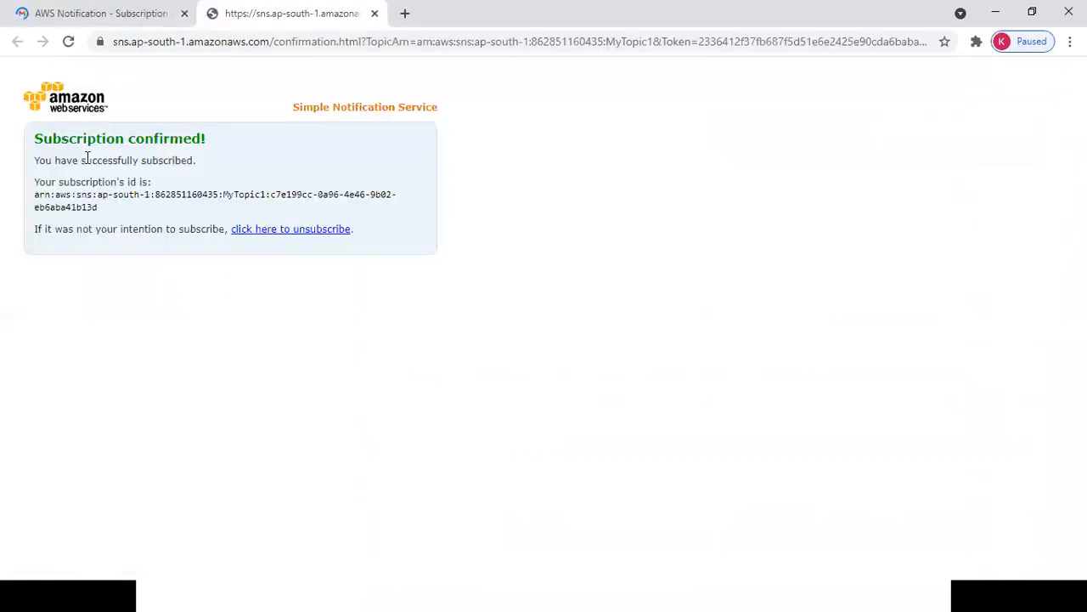
drag(82, 138, 170, 139)
drag(225, 14, 703, 208)
click(1069, 12)
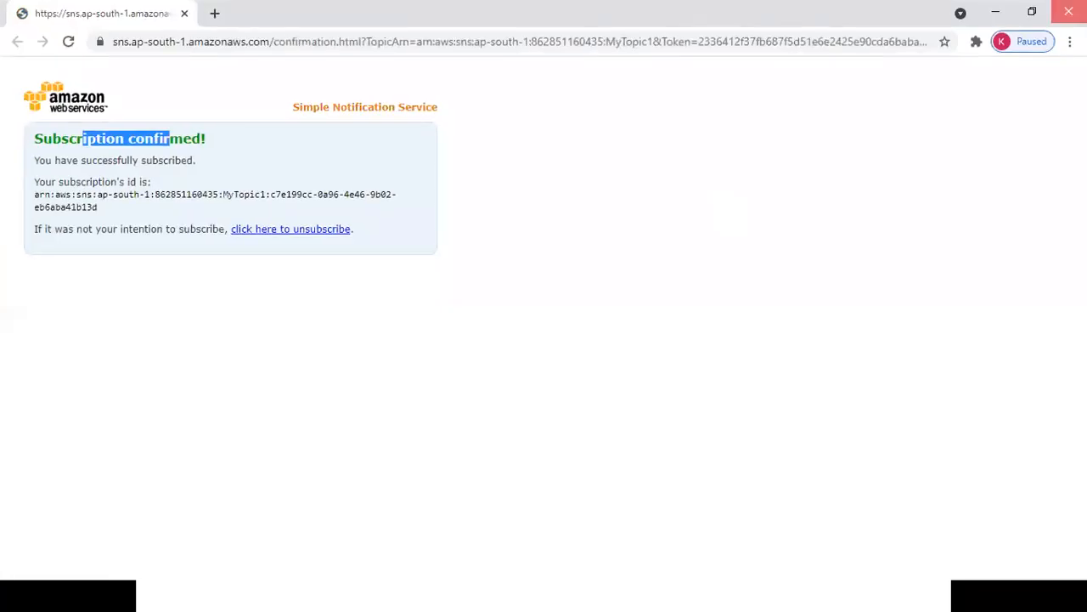
key(alt+Tab)
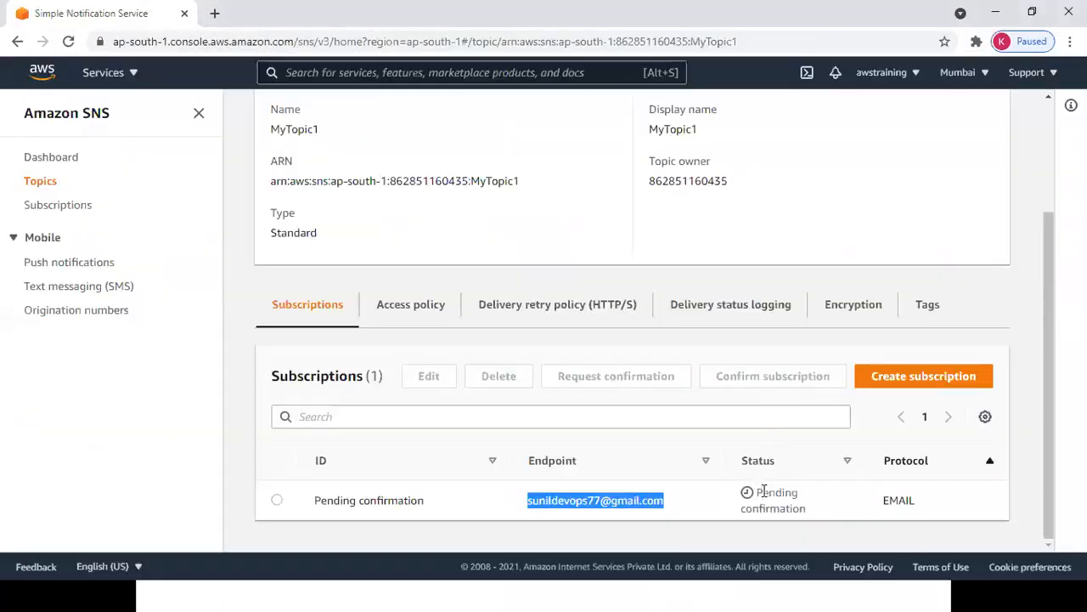
Reload the MyTopic1 page so its email subscription status reads Confirmed.
drag(767, 494, 803, 510)
click(804, 530)
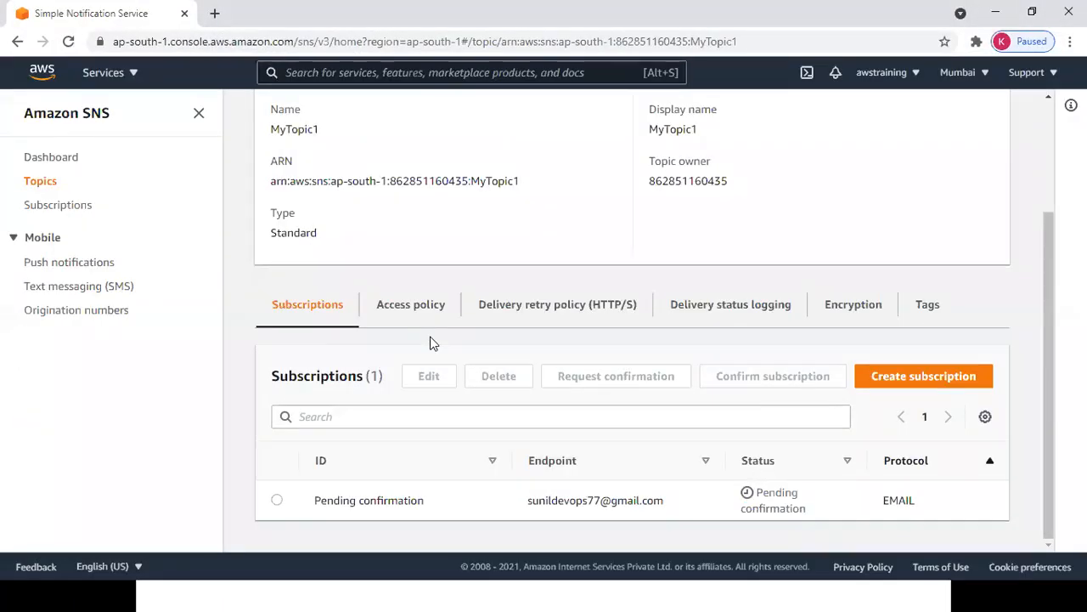
click(71, 48)
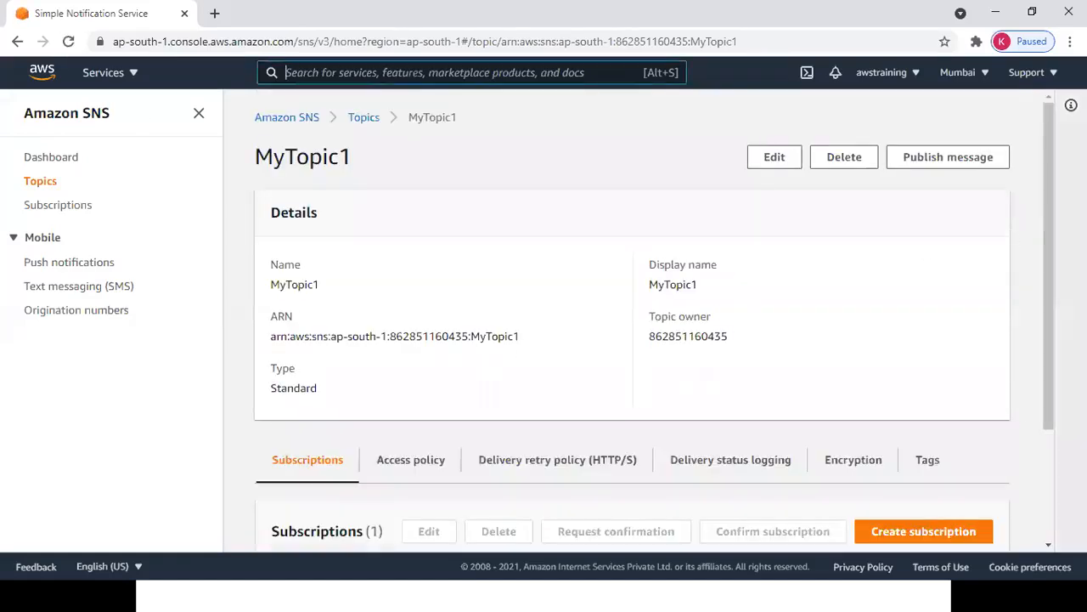
scroll(1053, 243, down, 2)
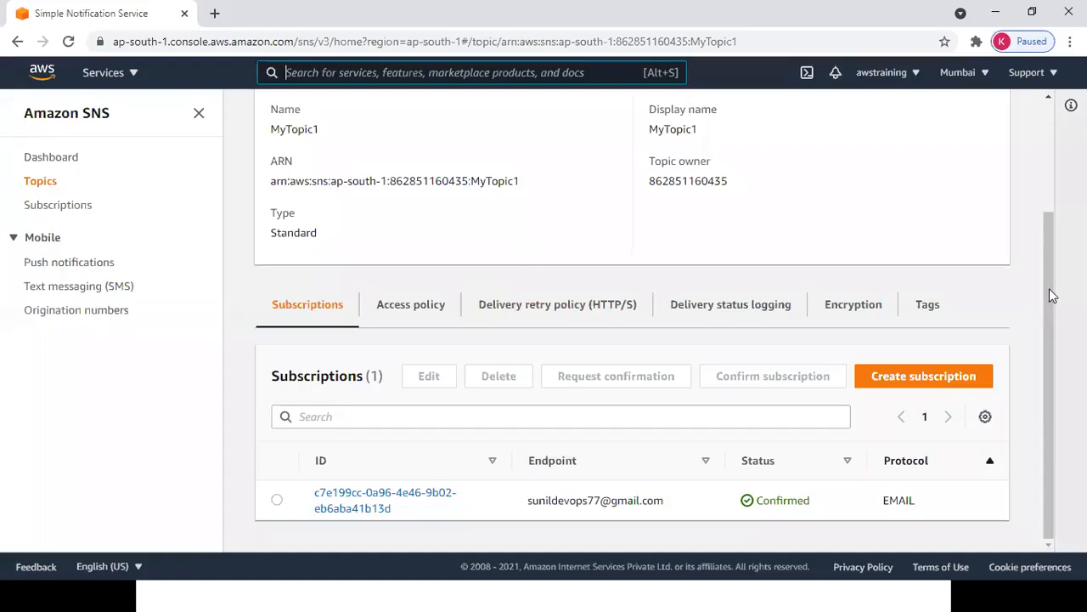
scroll(1048, 284, up, 2)
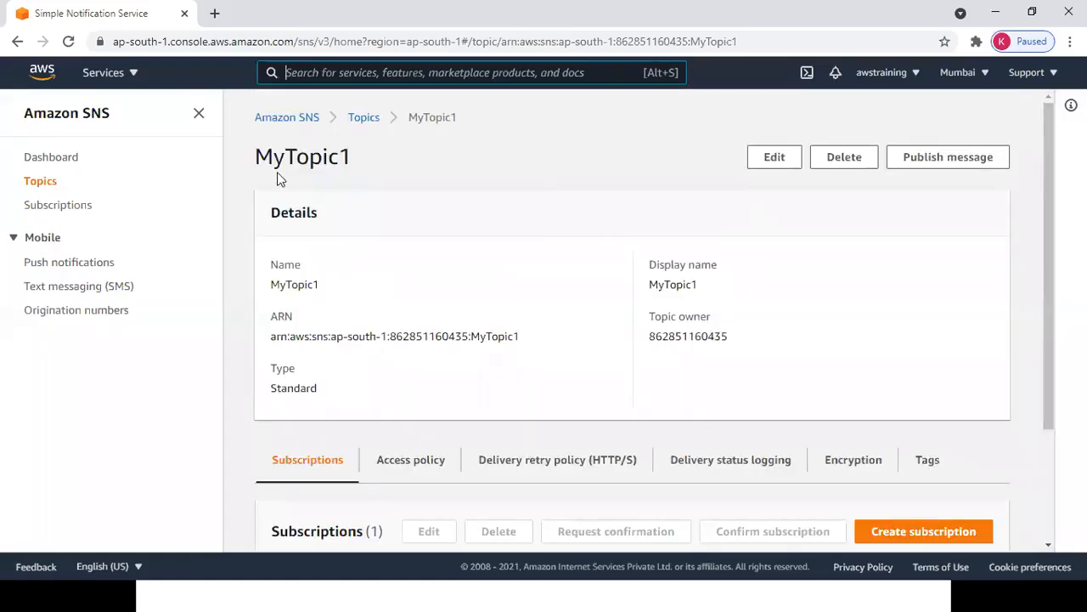
drag(253, 156, 429, 161)
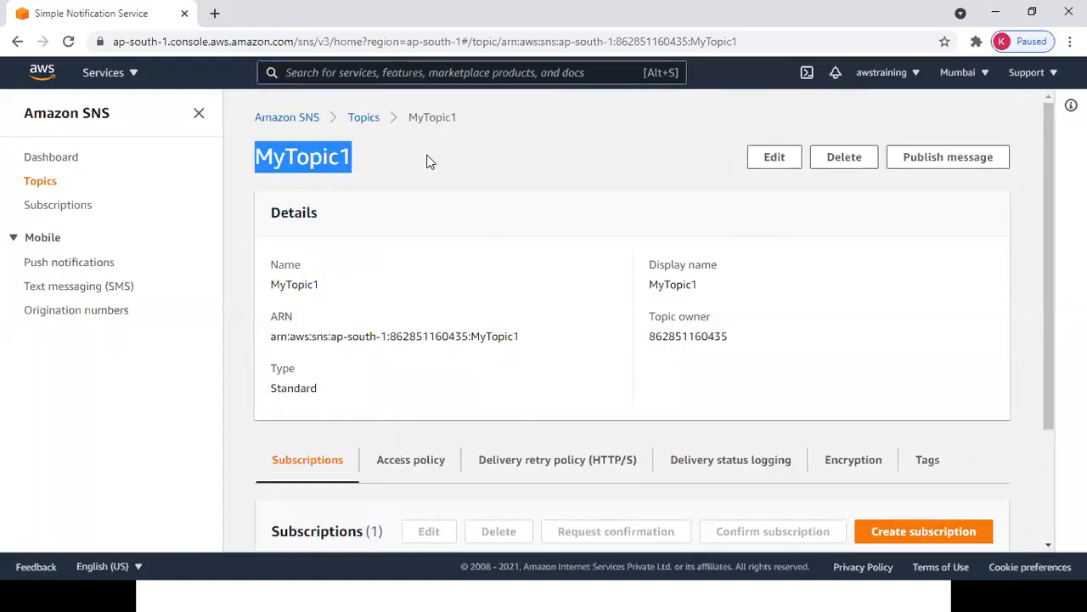
key(alt+Tab)
key(alt+Tab)
key(alt+Tab)
key(alt+Tab)
key(alt+Tab)
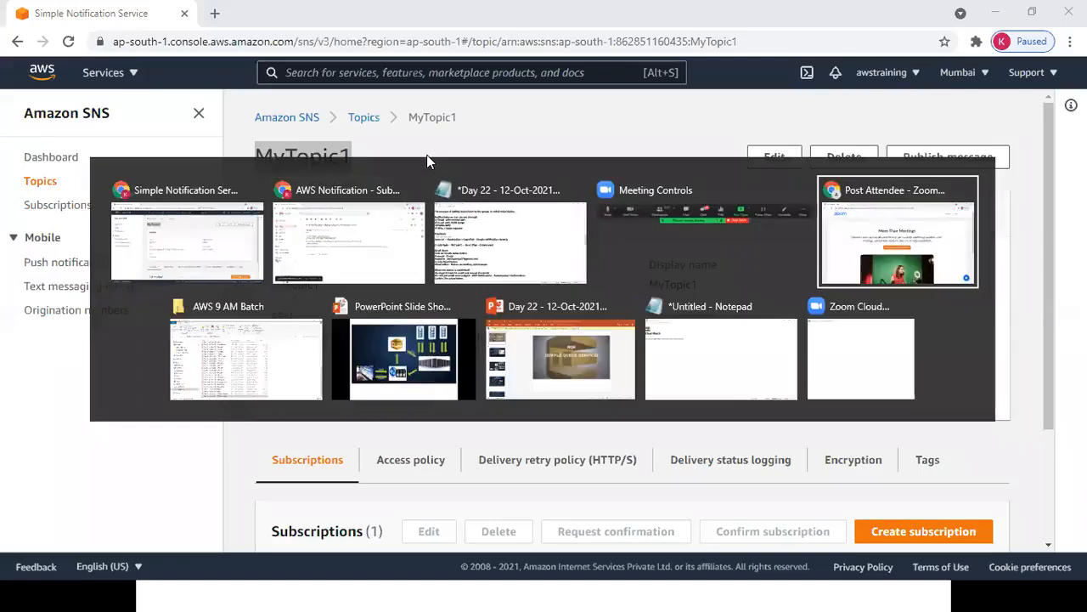
key(alt+Tab)
key(alt+Tab)
key(alt+Tab)
Record MyTopic1 with a '--------- 100 Sub' line beneath it in the untitled note.
text(Tpic)
text(opic-)
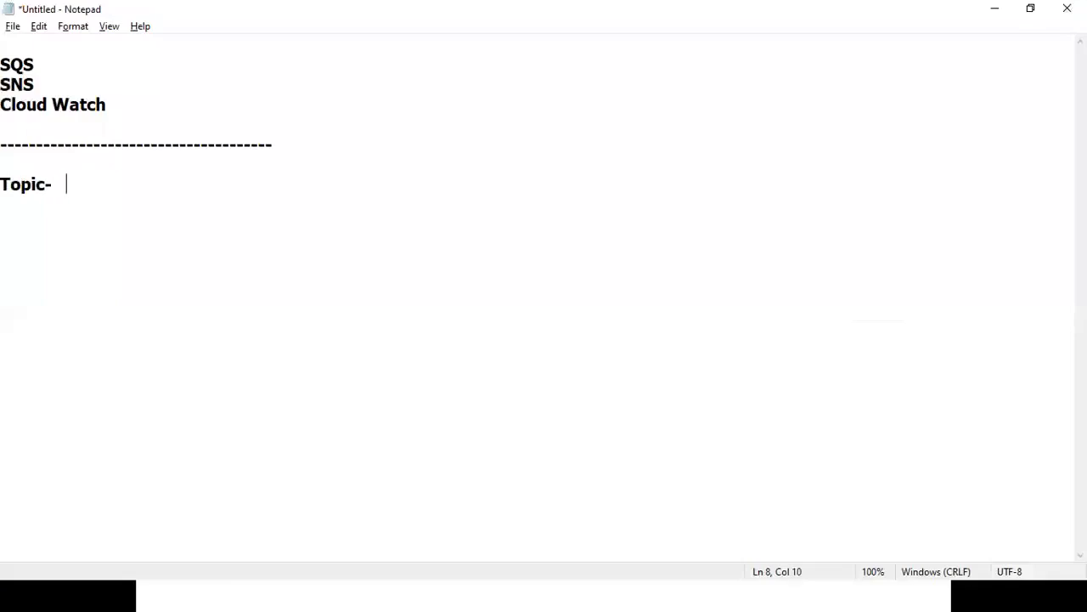
text(MyTopic1)
key(Return)
key(Return)
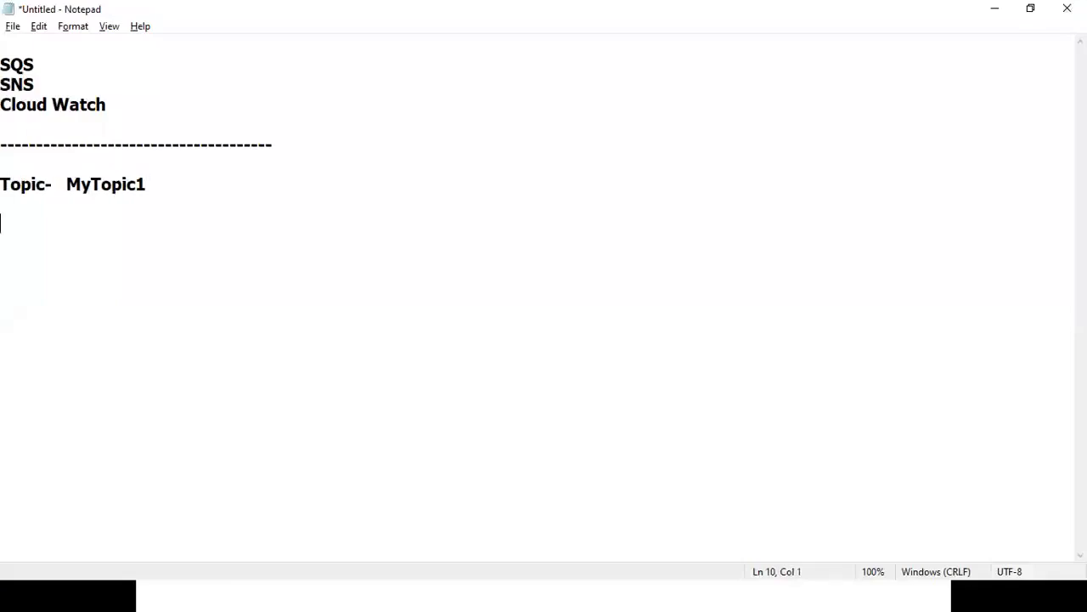
key(BackSpace)
text(--------- 100 Sub)
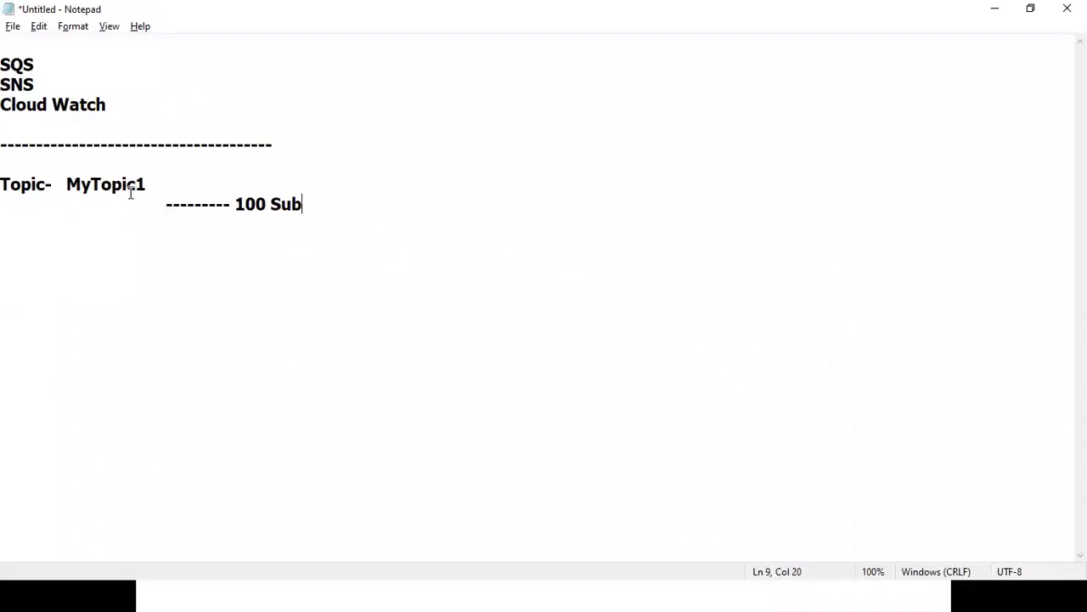
key(Return)
key(Return)
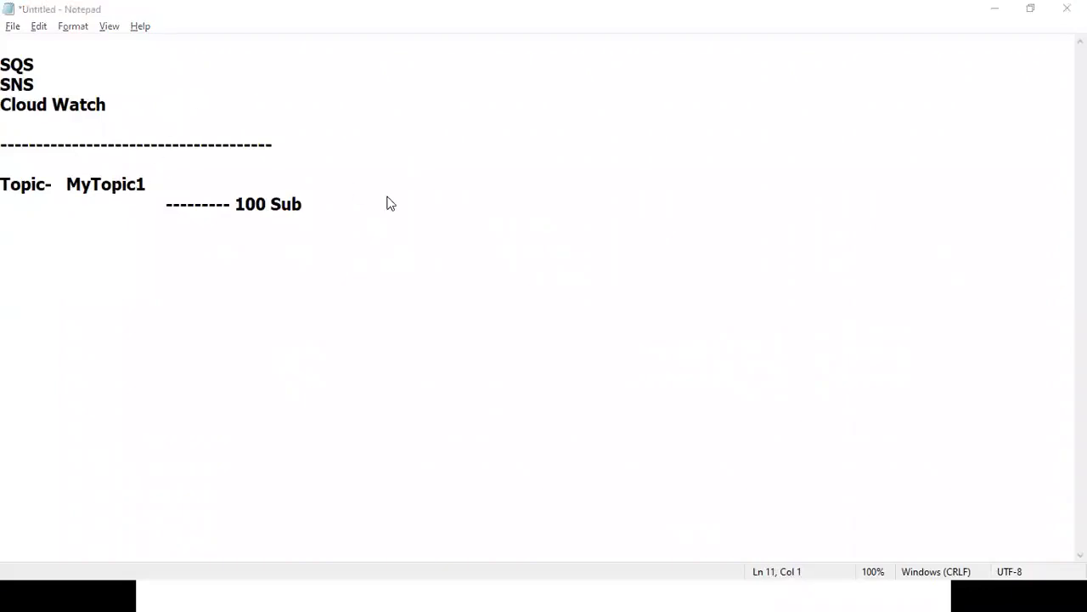
Move to the Autoscaling steps in the Day 22 notes.
key(alt+Tab)
key(alt+Tab)
key(alt+Tab)
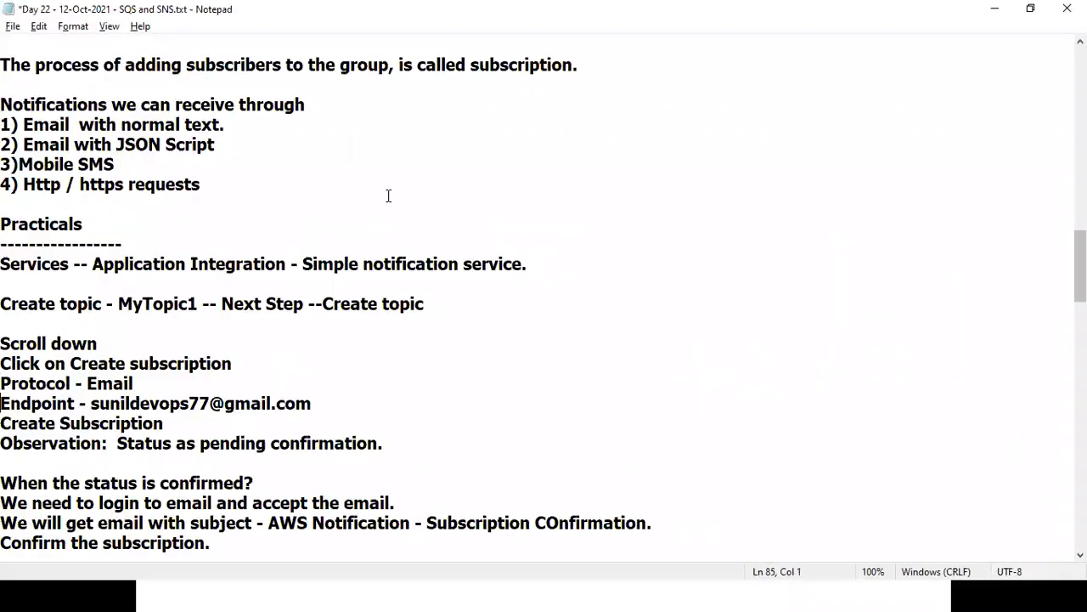
key(Down)
key(Down)
key(Down)
key(Down)
key(Down)
key(Down)
key(Down)
key(Down)
key(Down)
key(Down)
key(Down)
key(Down)
key(Down)
key(Down)
key(Down)
key(Down)
key(Down)
key(Down)
key(Down)
key(Down)
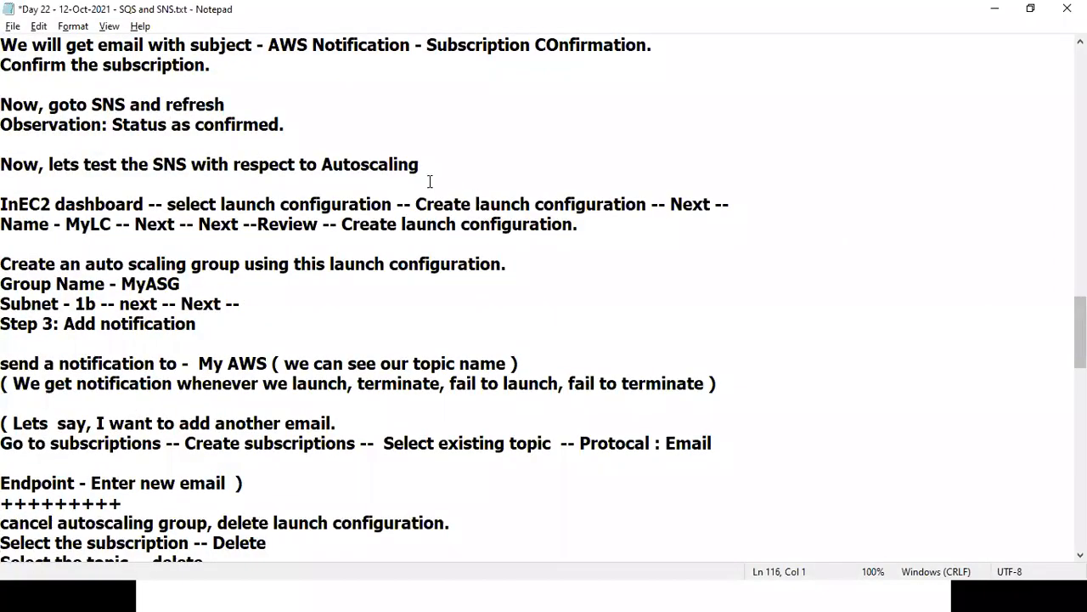
drag(330, 164, 405, 168)
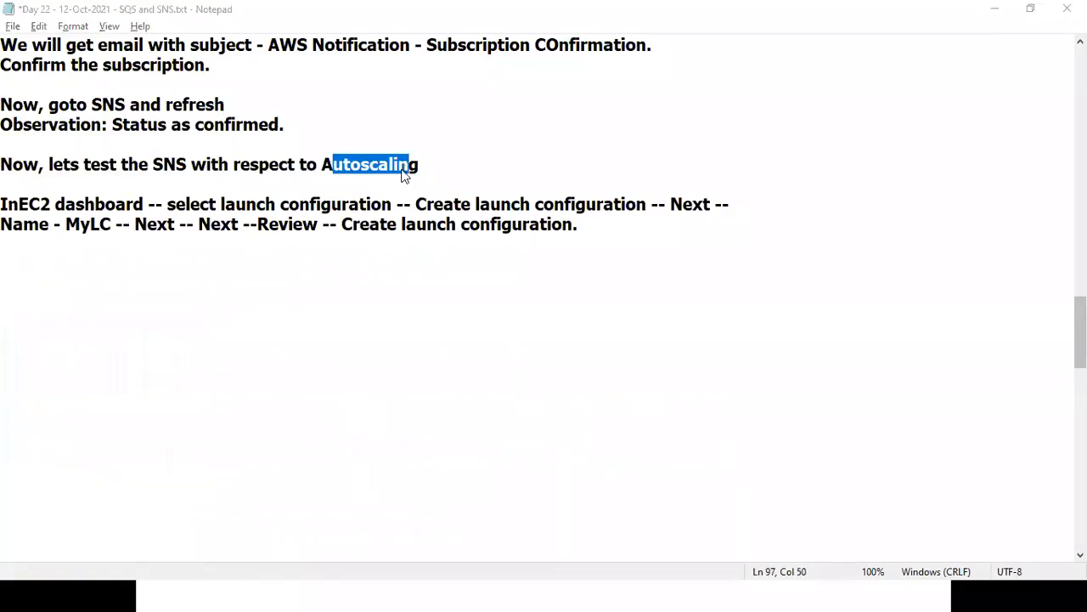
key(alt+Tab)
key(alt+Tab)
key(alt+Tab)
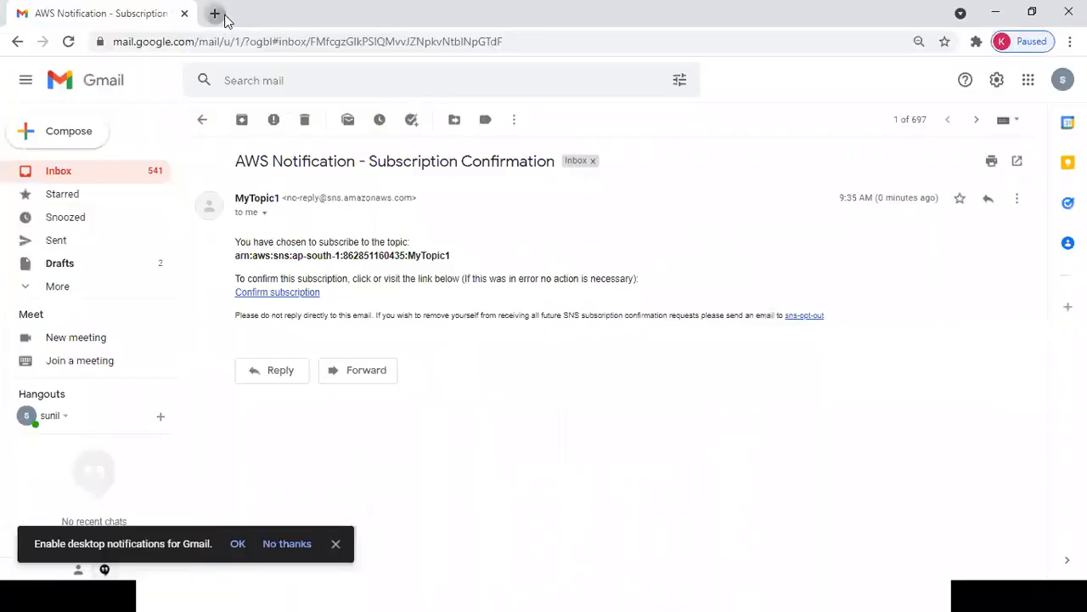
Load aws.amazon.com in a new tab, sign in to the console and open EC2.
click(215, 13)
text(a)
key(Return)
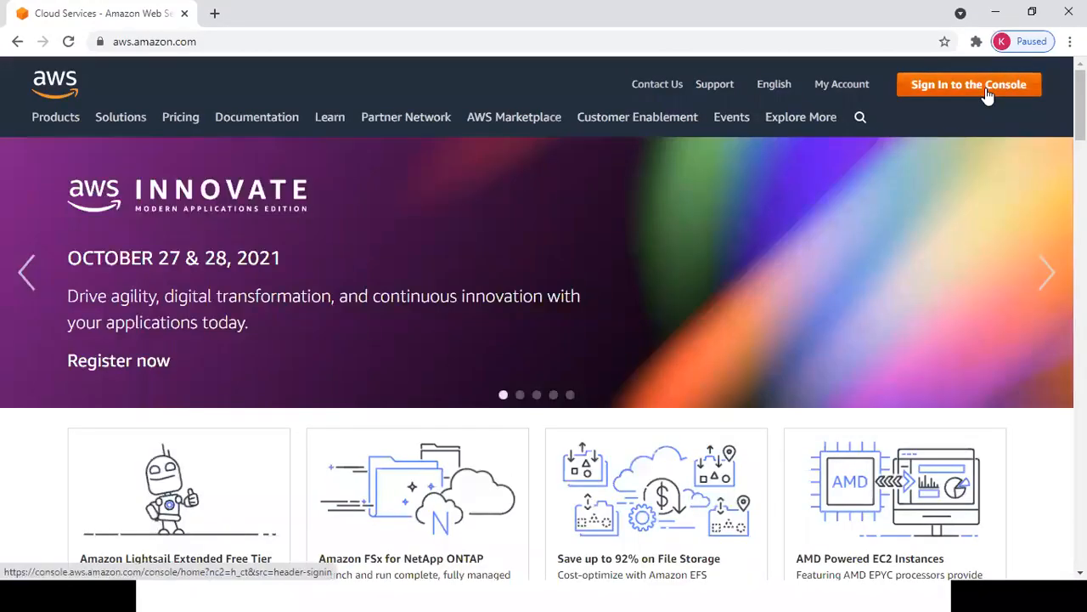
click(987, 93)
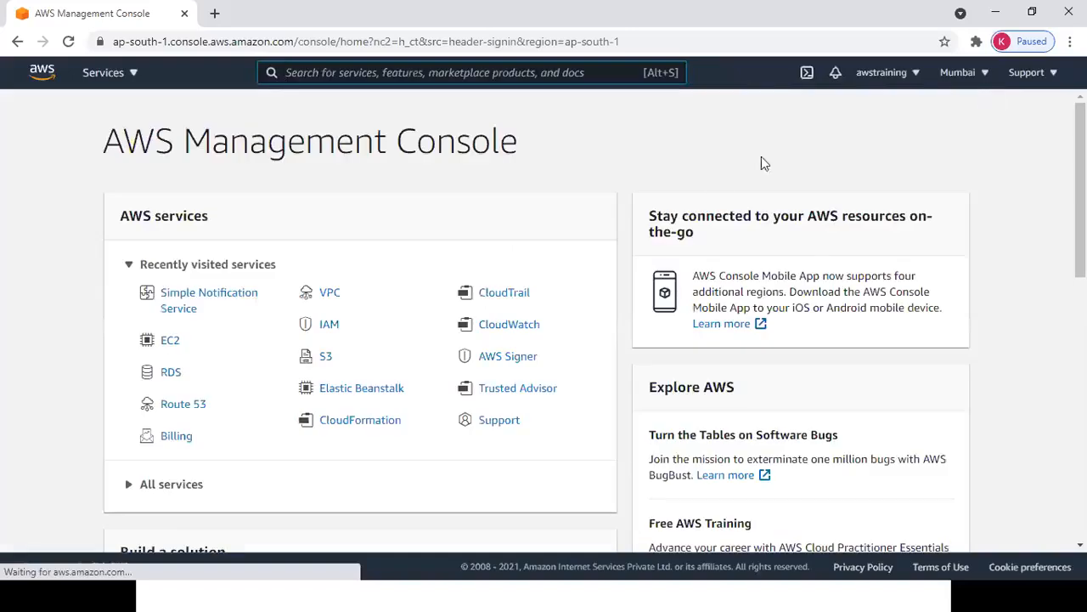
click(170, 343)
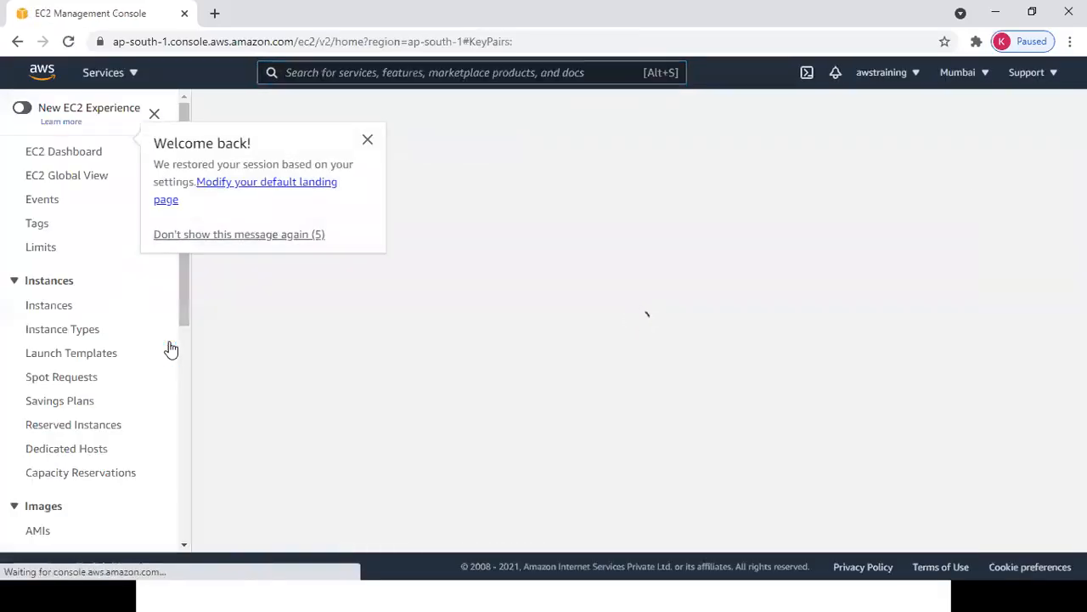
click(366, 141)
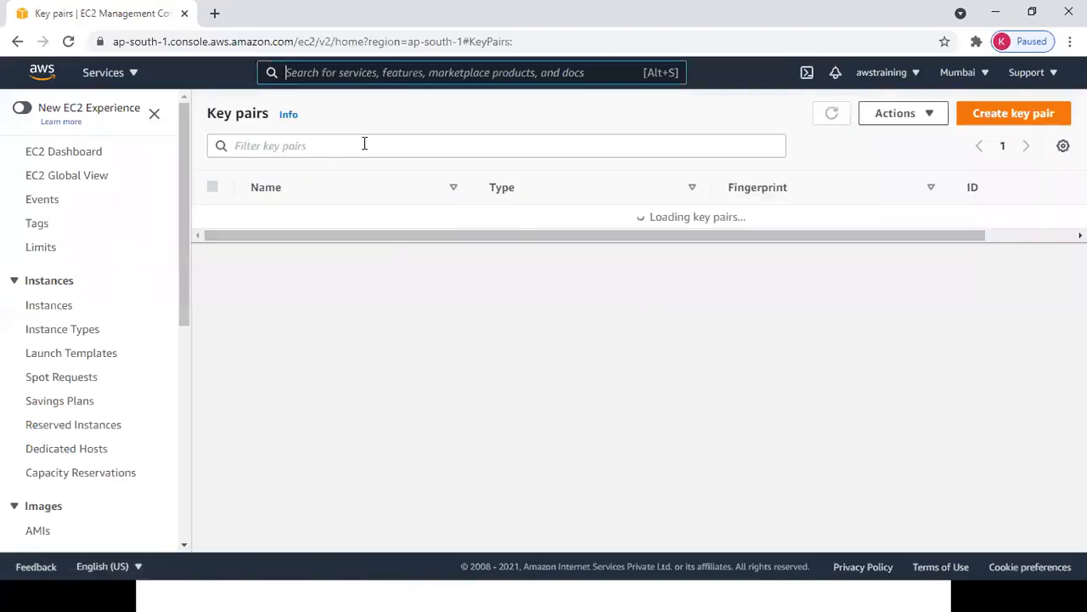
click(38, 306)
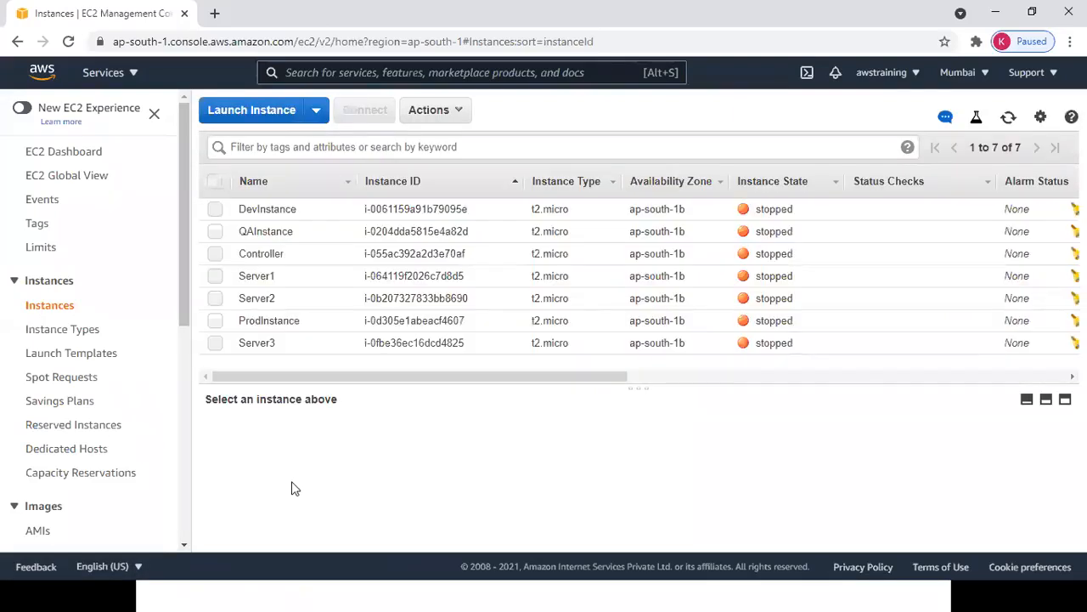
Following the notes, open Auto Scaling's Launch Configurations page and begin a new launch configuration.
key(alt+Tab)
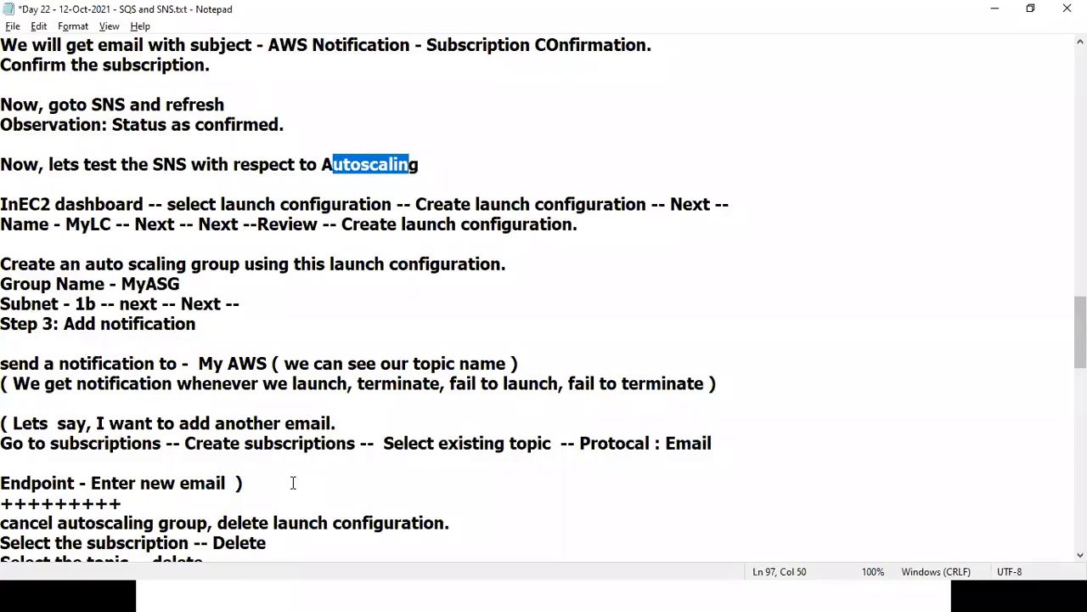
drag(288, 203, 528, 239)
key(alt+Tab)
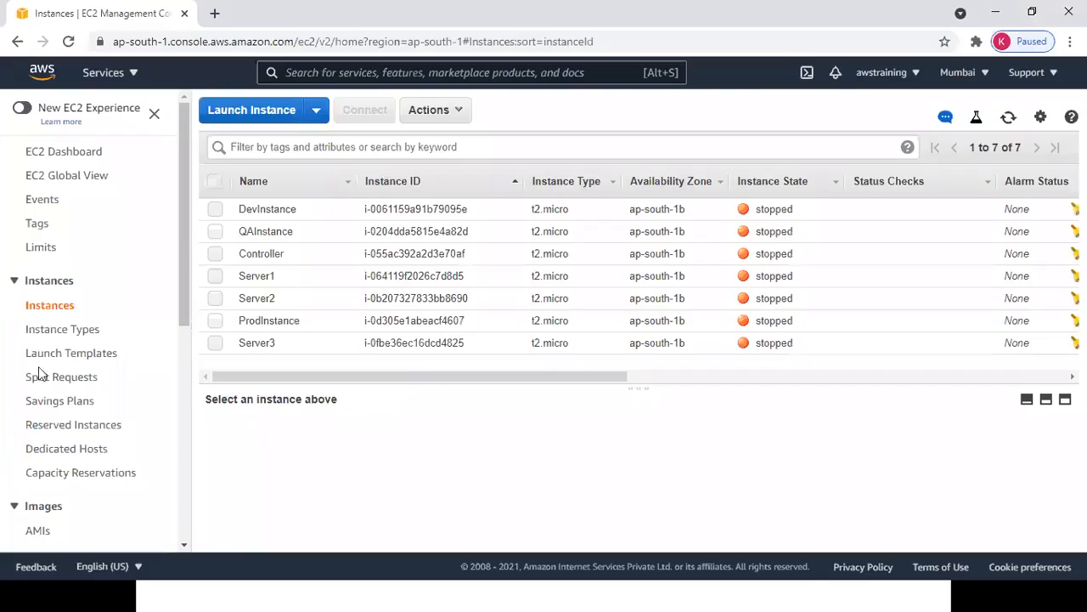
drag(190, 293, 213, 453)
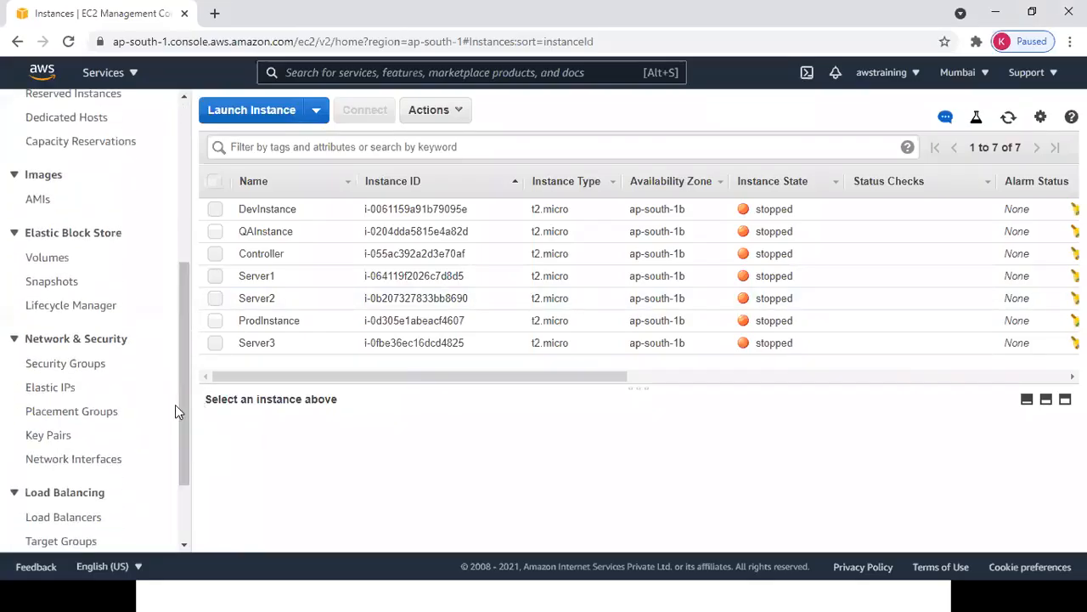
drag(181, 417, 204, 517)
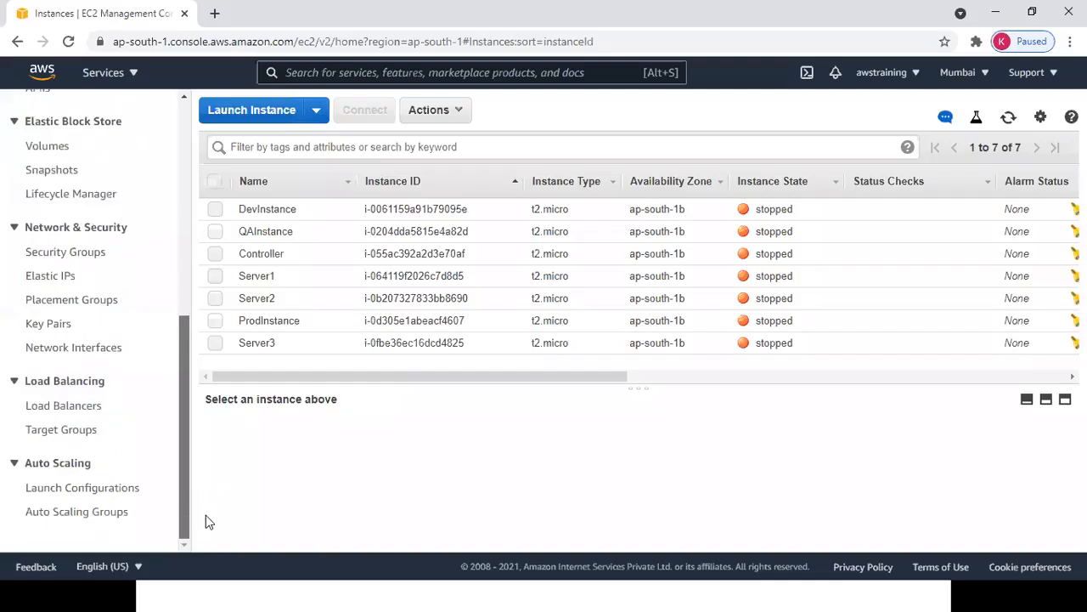
click(116, 491)
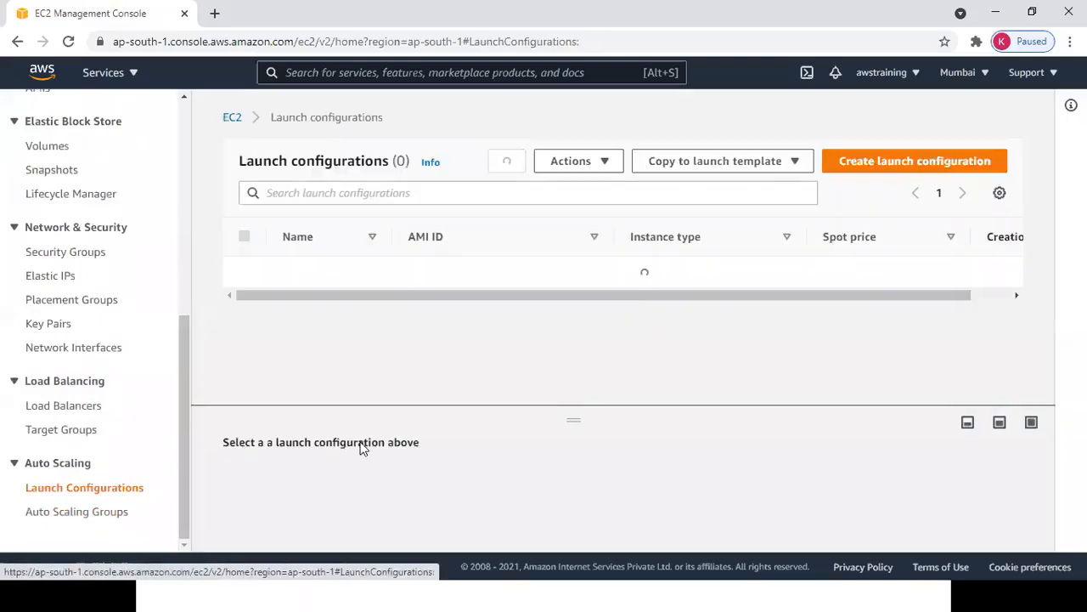
click(949, 170)
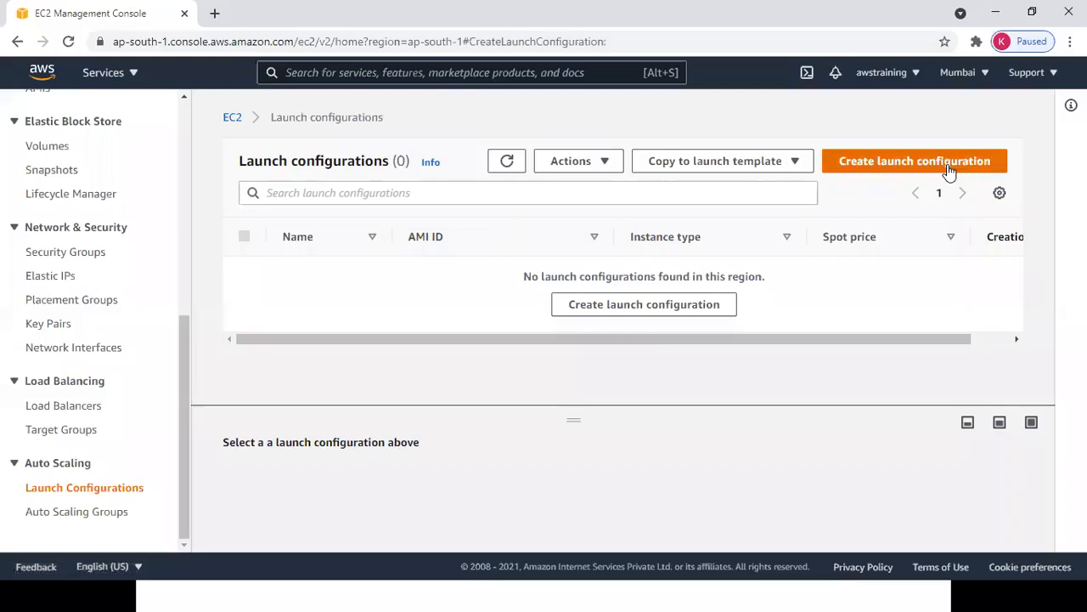
Name the new launch configuration MyLCG using the earlier autofill suggestion.
click(195, 331)
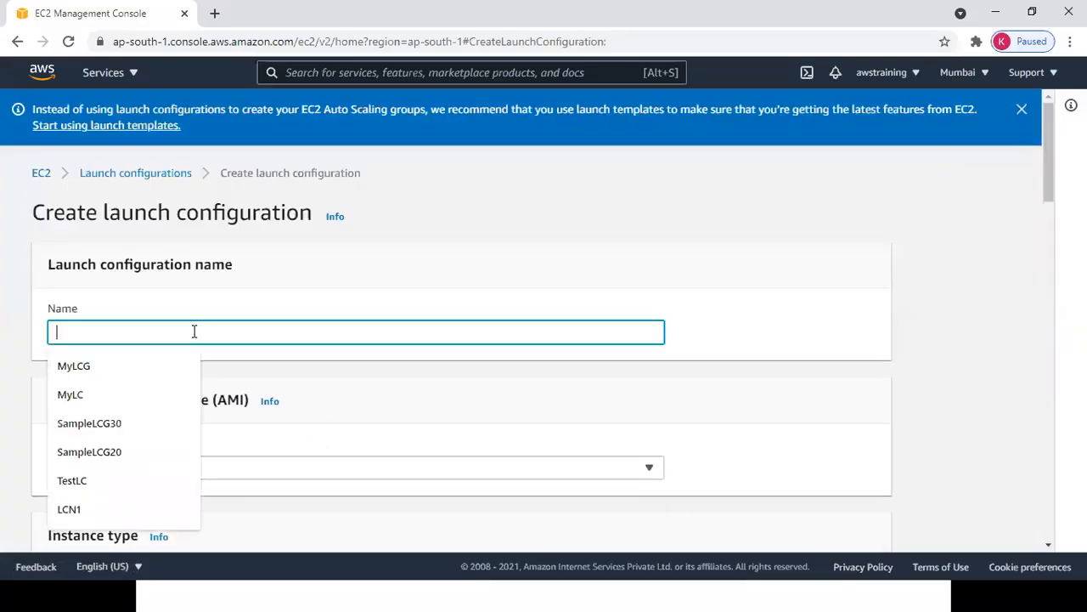
key(Down)
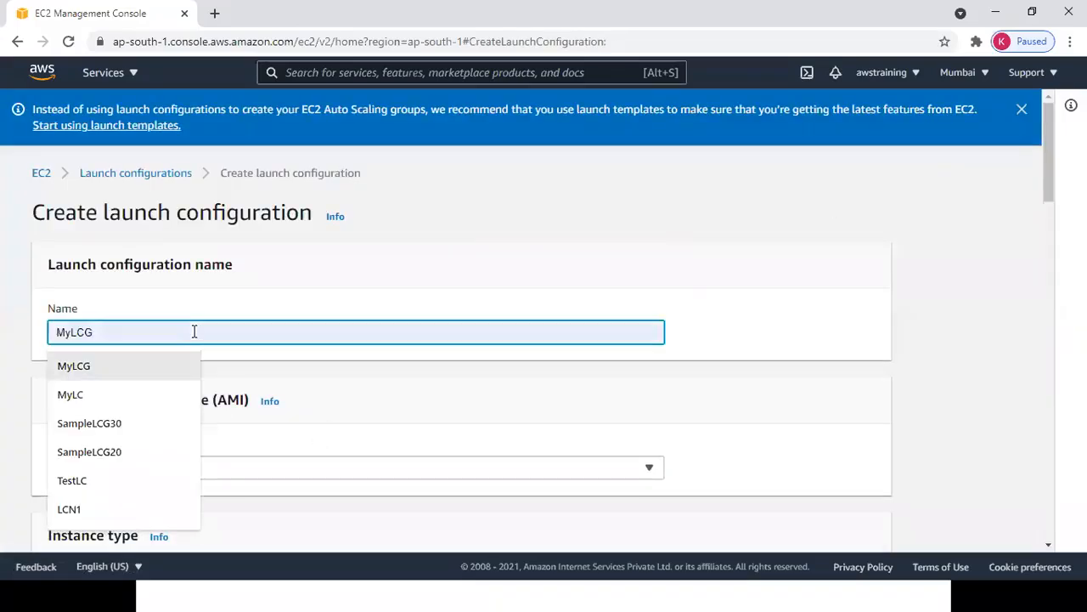
key(Tab)
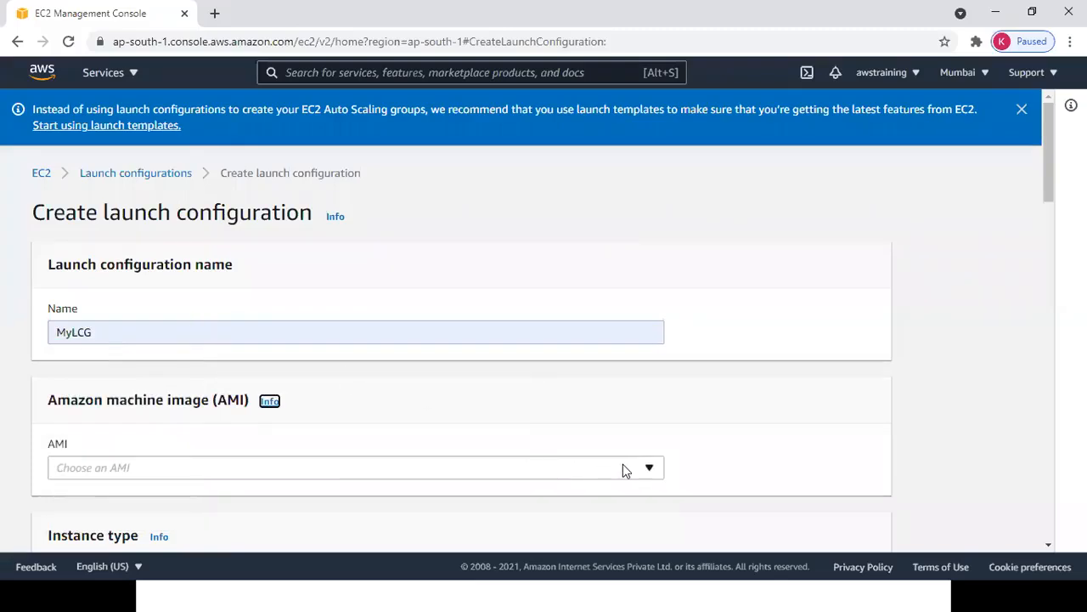
key(alt+Tab)
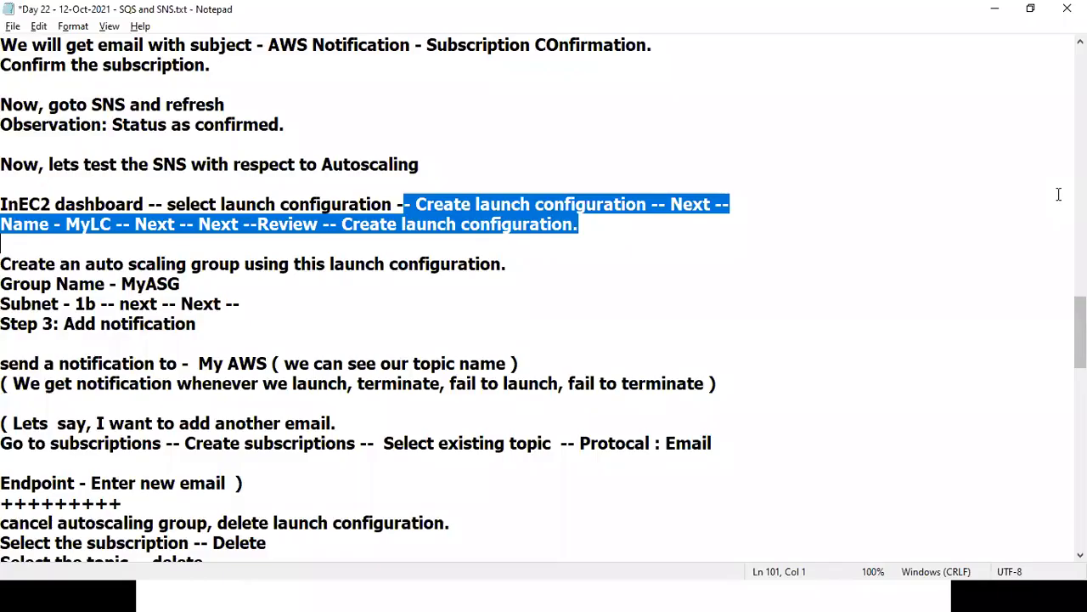
key(alt+Tab)
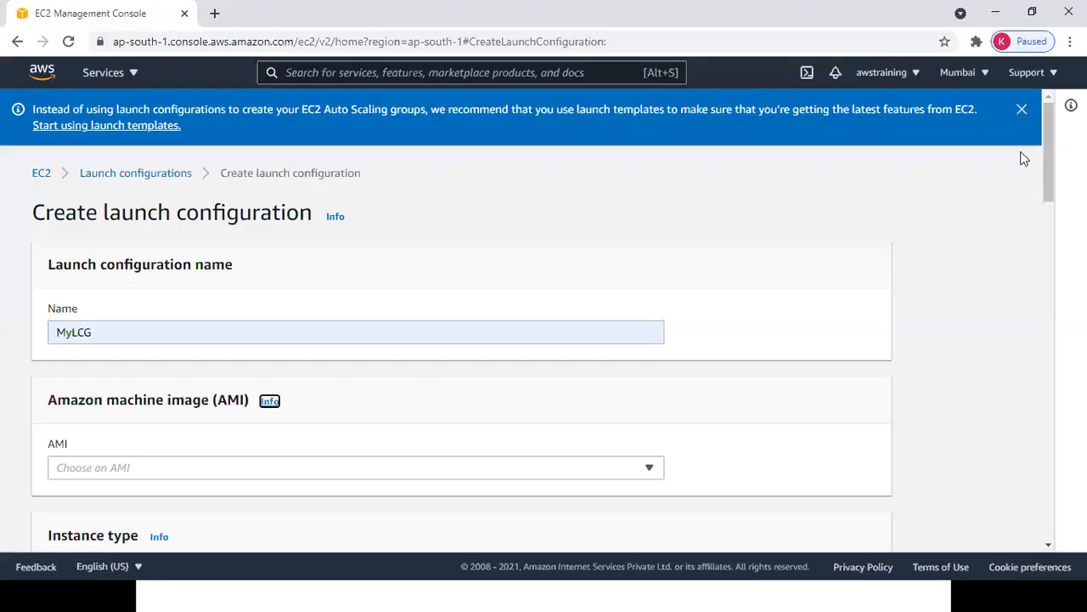
Select the CentOS 6.10 image as the launch configuration's AMI.
scroll(619, 262, down, 3)
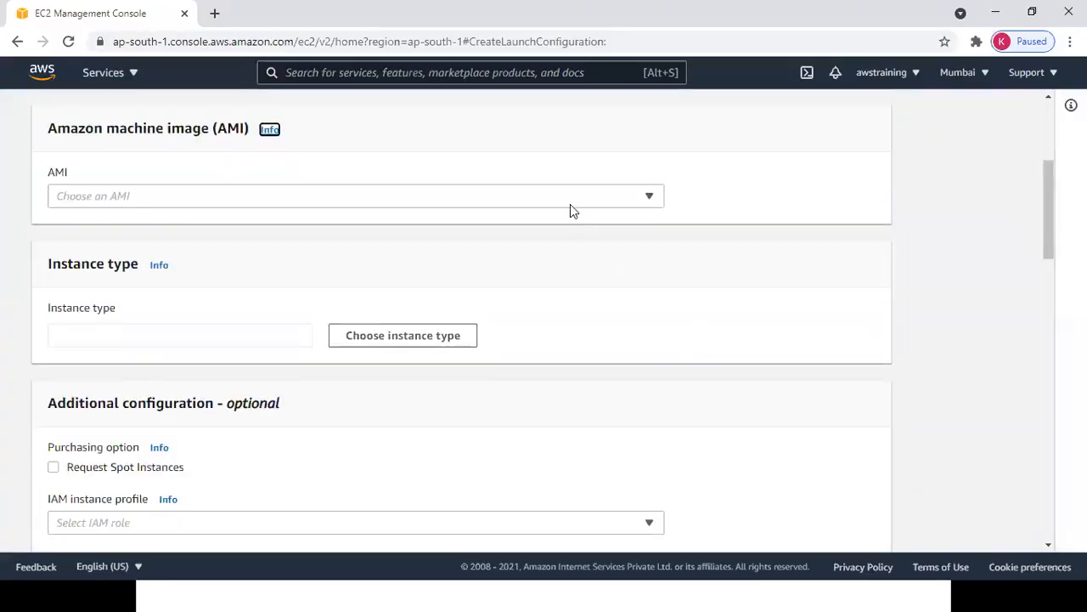
click(566, 199)
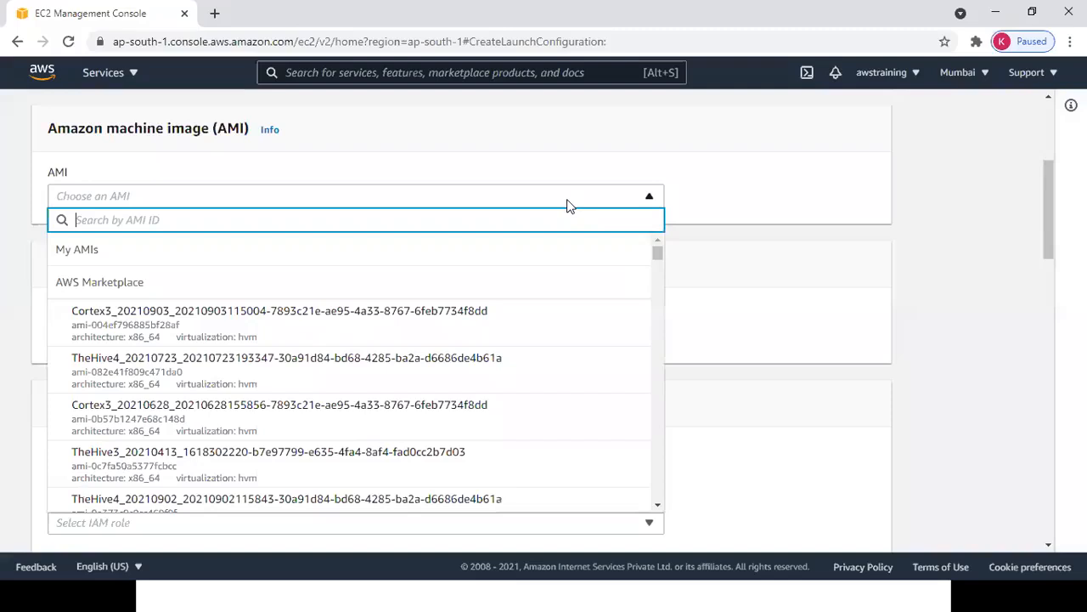
text(b)
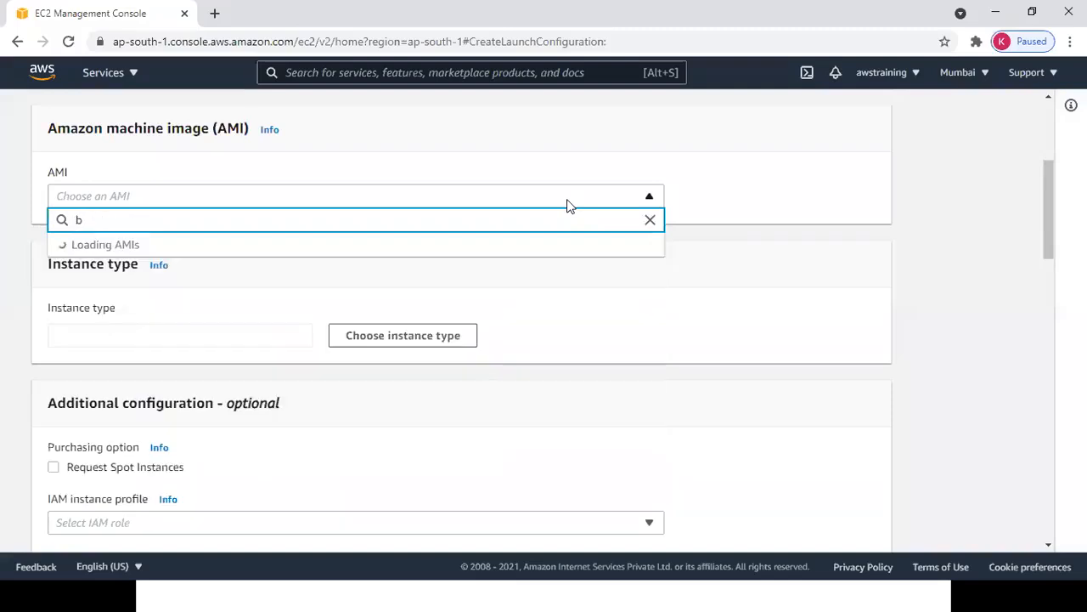
text(abe)
key(BackSpace)
key(BackSpace)
key(BackSpace)
key(BackSpace)
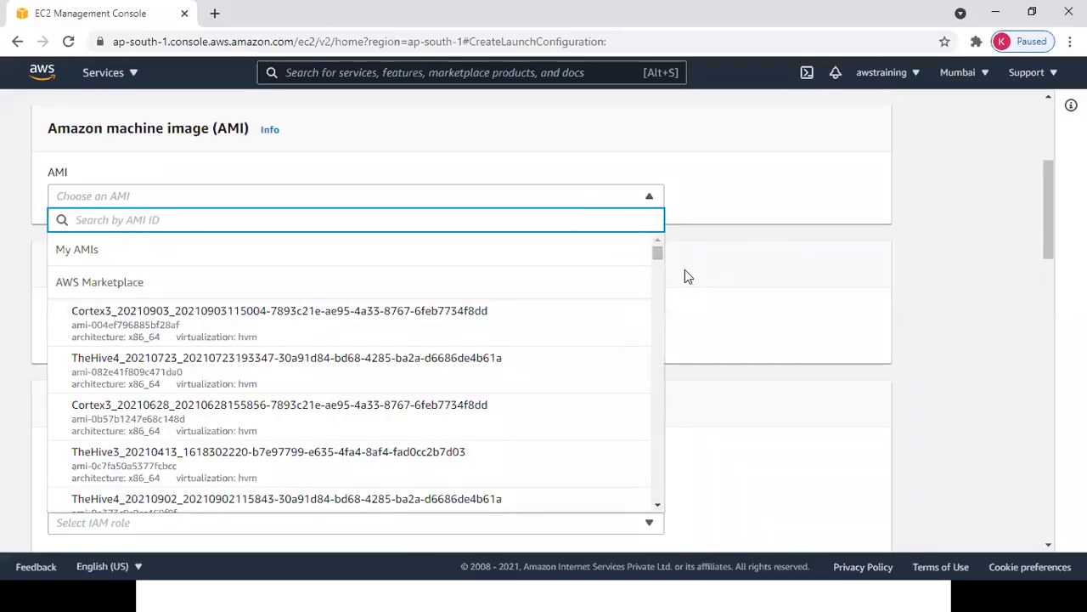
drag(656, 253, 668, 288)
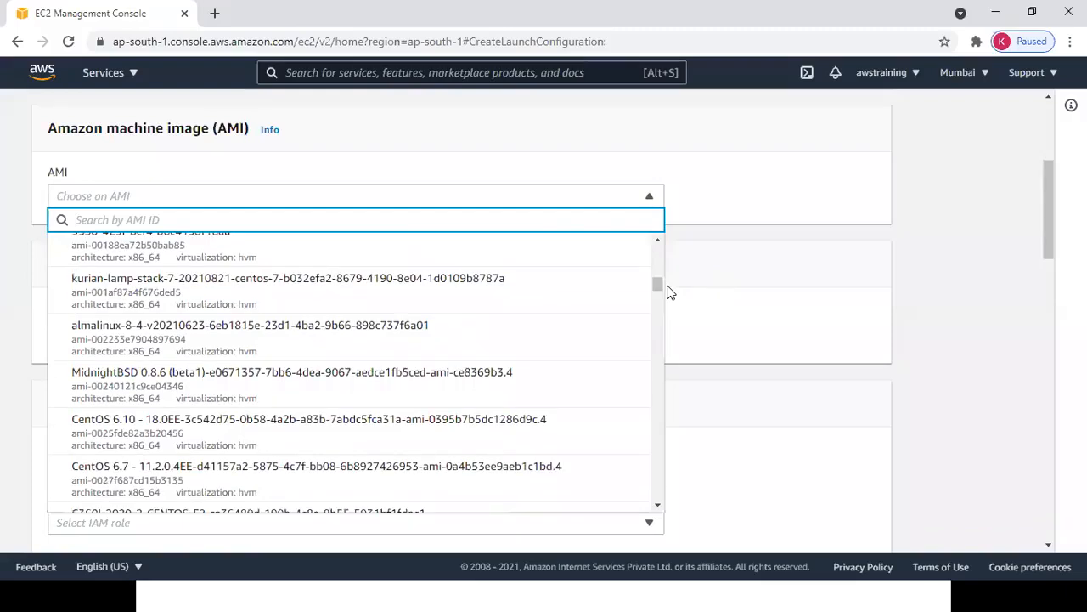
click(408, 429)
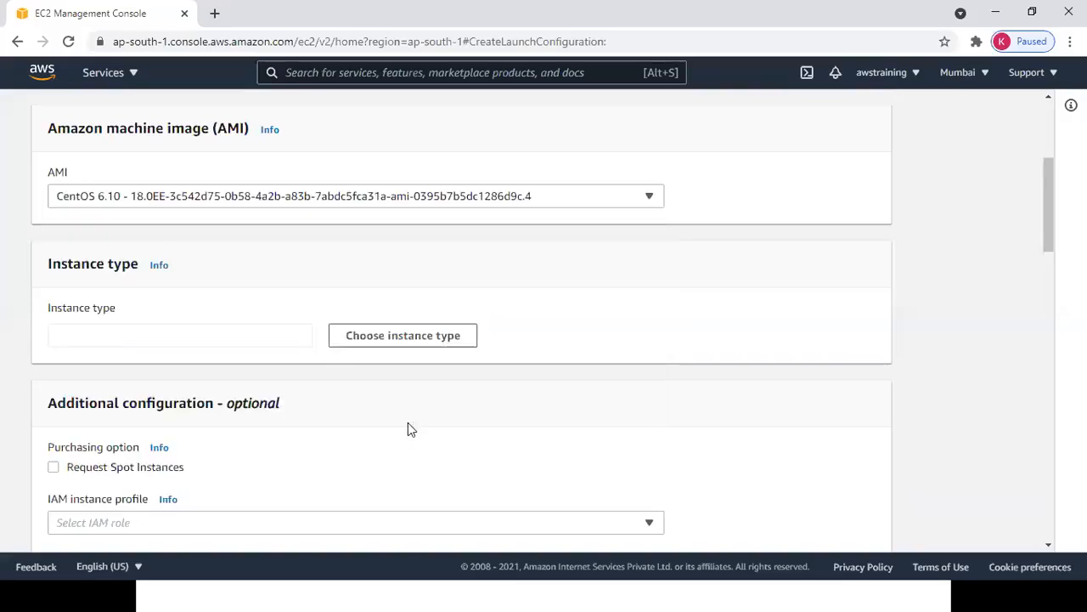
click(413, 344)
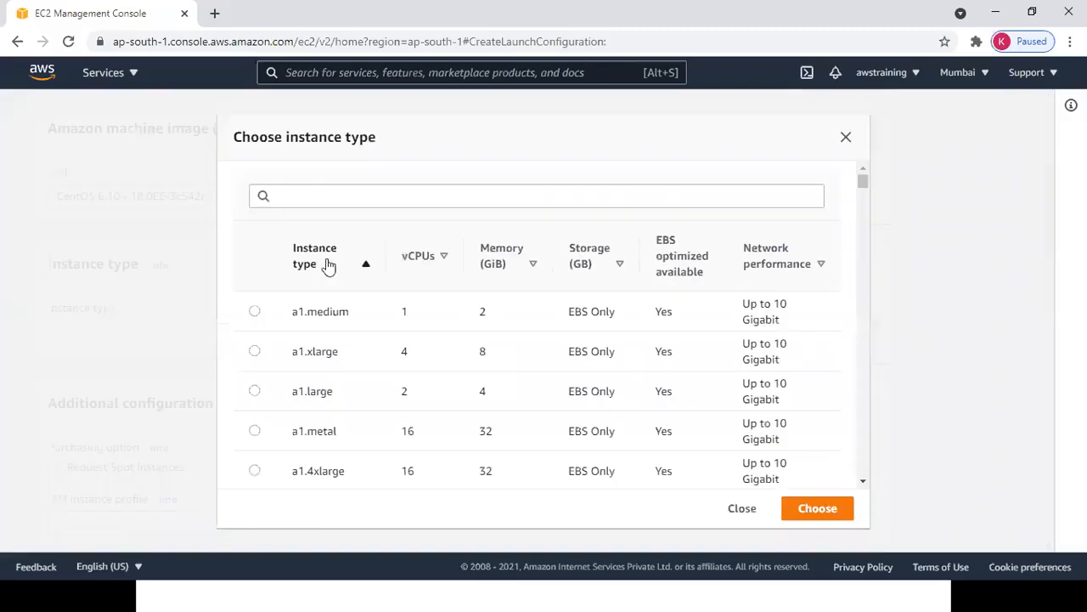
Search 't2.m' and choose t2.micro as the instance type.
click(303, 196)
text(t2)
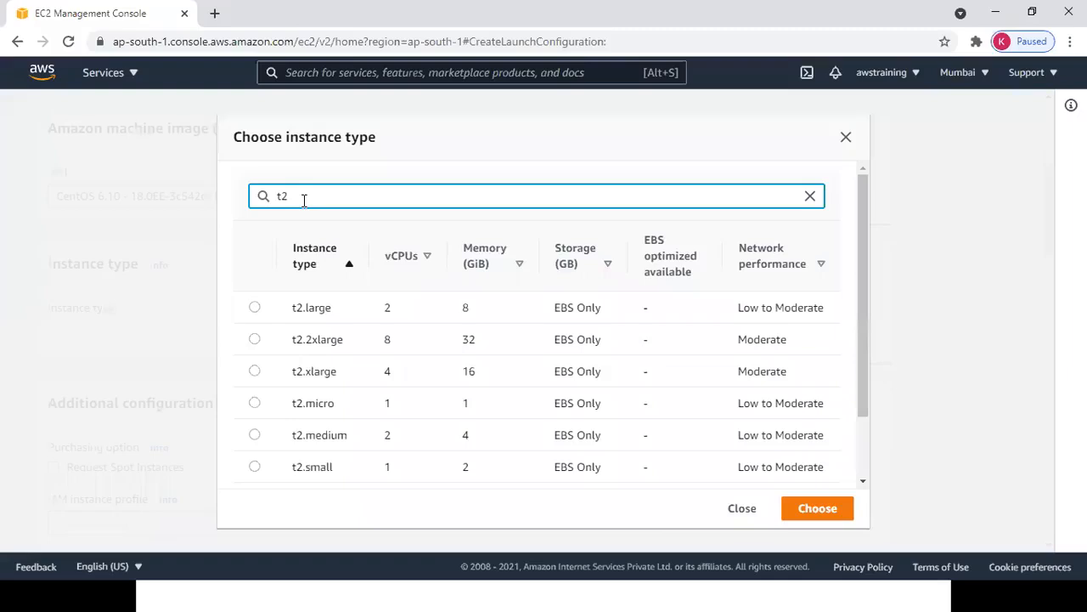
text(.m)
click(255, 308)
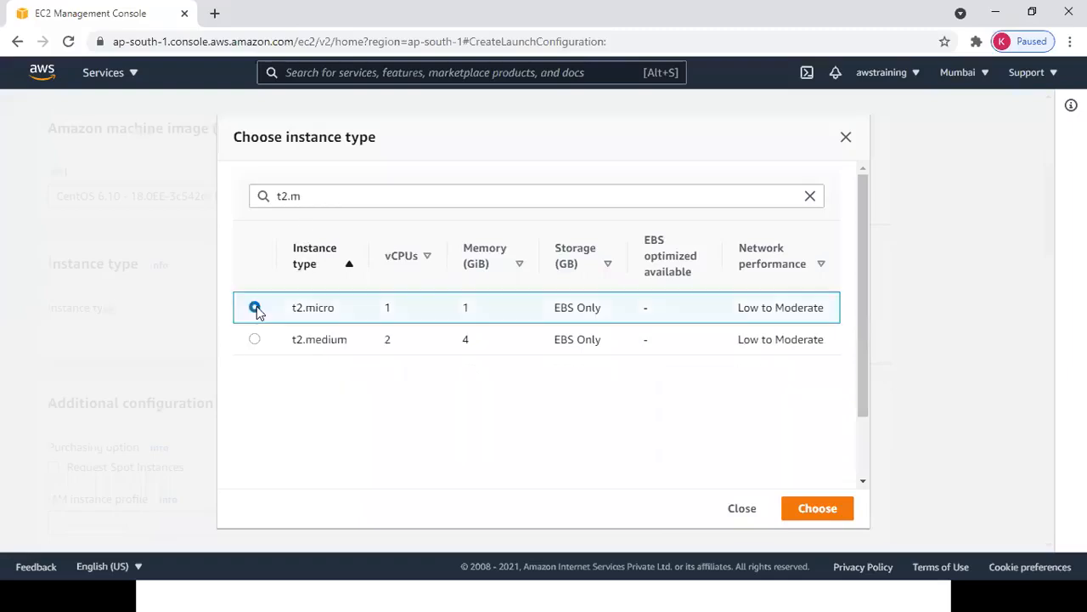
click(808, 511)
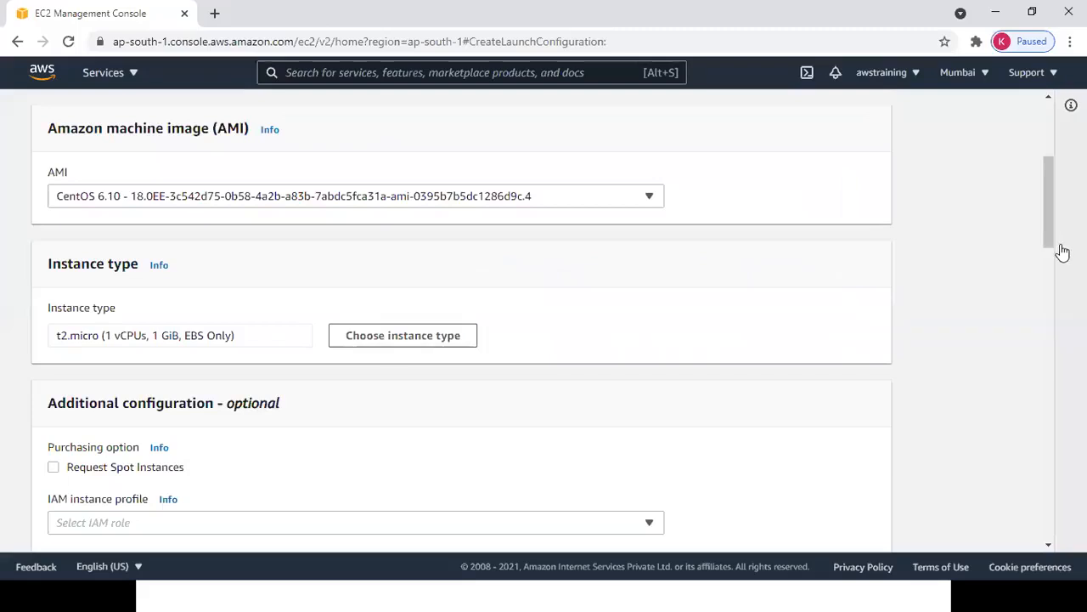
drag(1048, 235, 1052, 293)
key(alt+Tab)
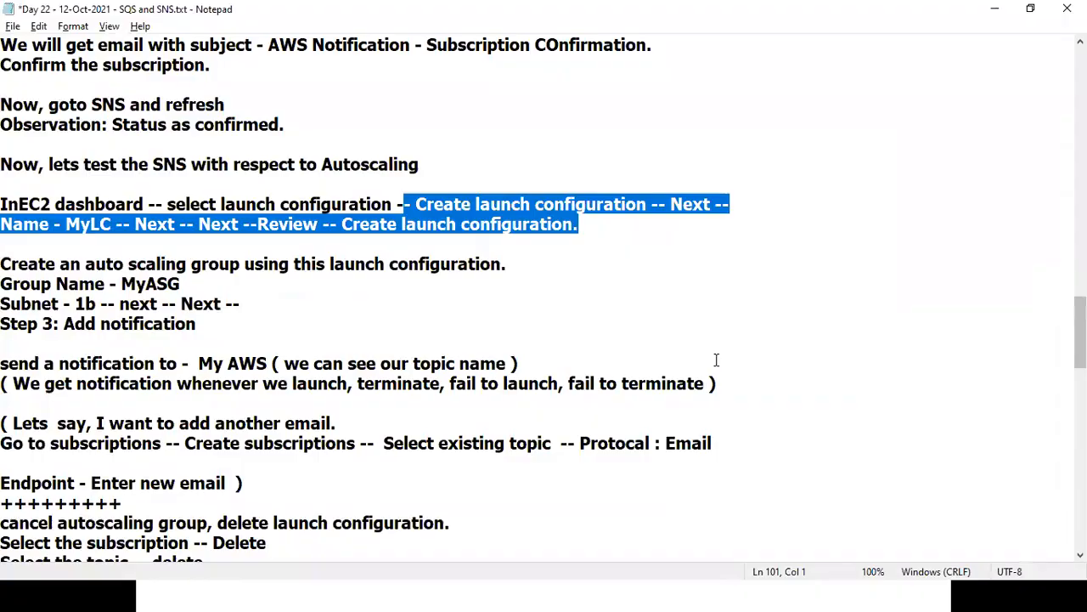
key(alt+Tab)
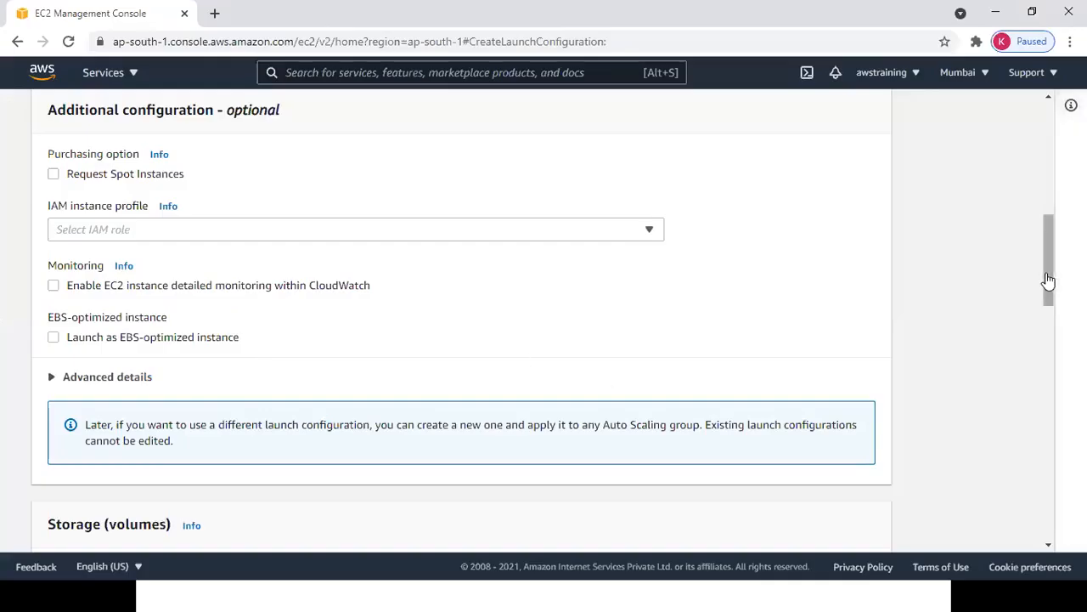
drag(1046, 282, 1049, 503)
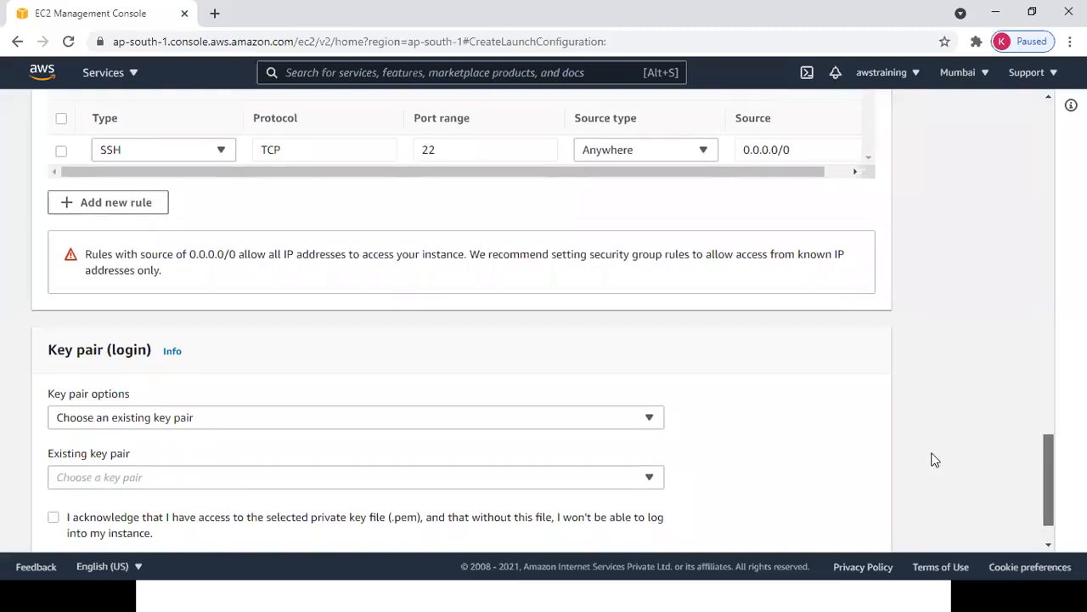
Create and download new key pair sampleKP, then create the MyLCG launch configuration.
click(529, 420)
click(506, 463)
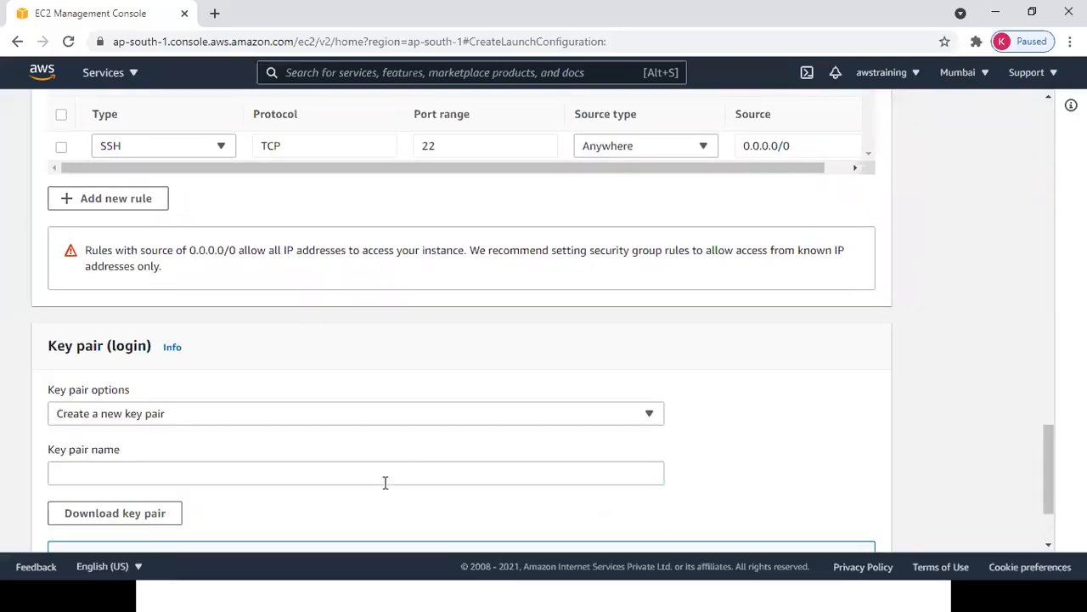
click(352, 472)
text(saml)
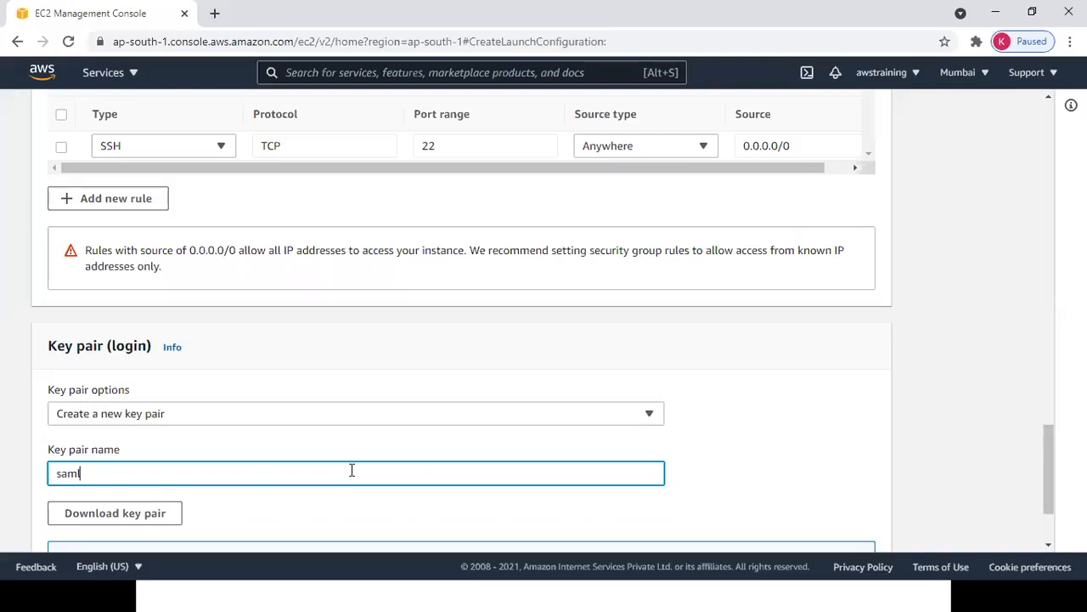
text(eJO)
text(KP)
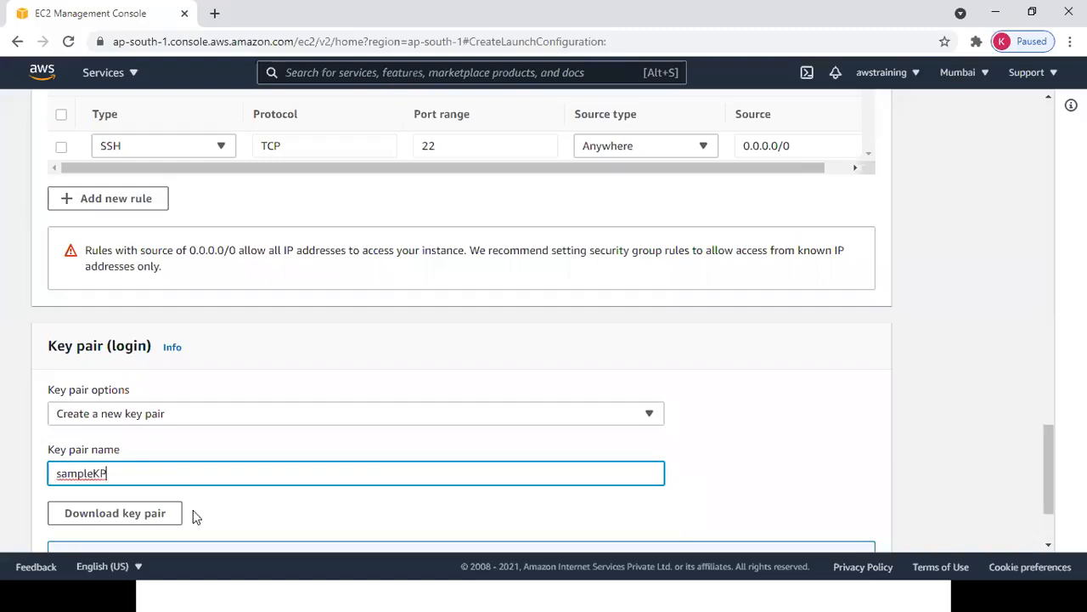
click(156, 513)
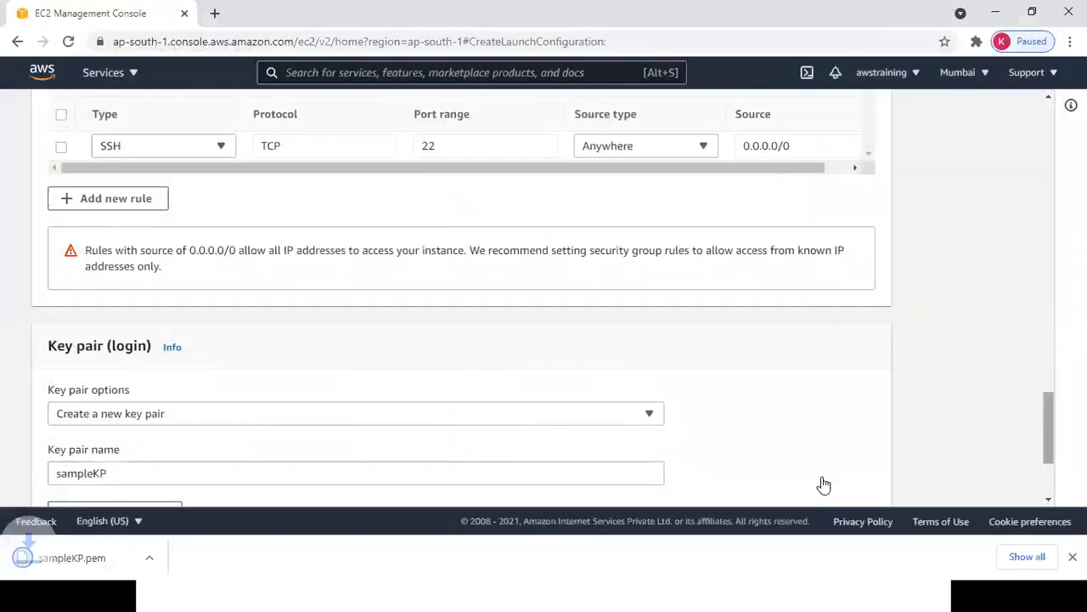
scroll(823, 484, down, 2)
click(824, 483)
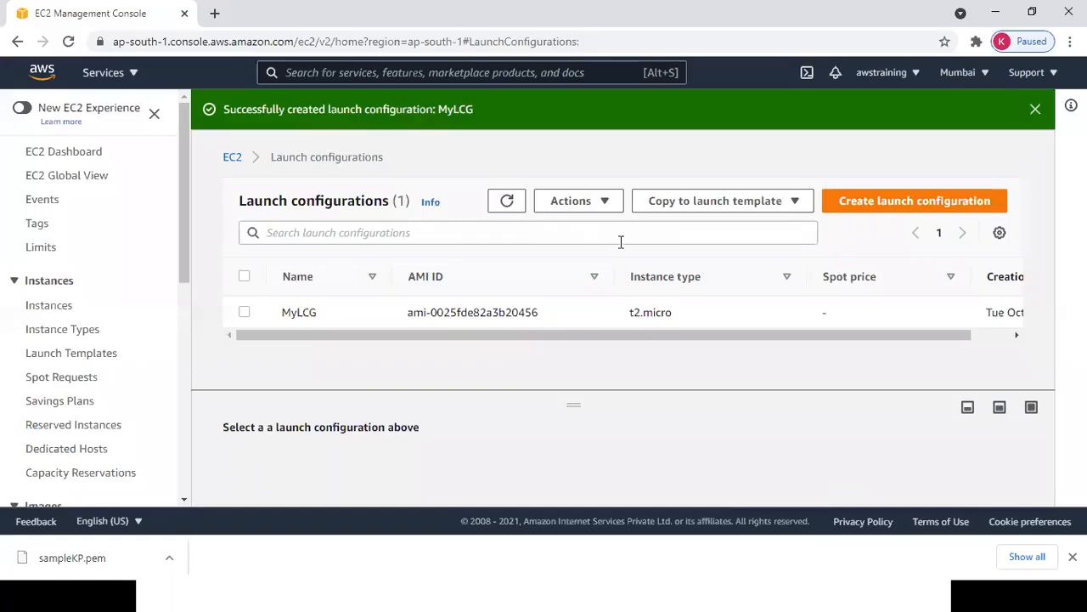
Review the Auto Scaling group and add-notification steps in the lesson notes.
key(alt+Tab)
drag(80, 263, 312, 265)
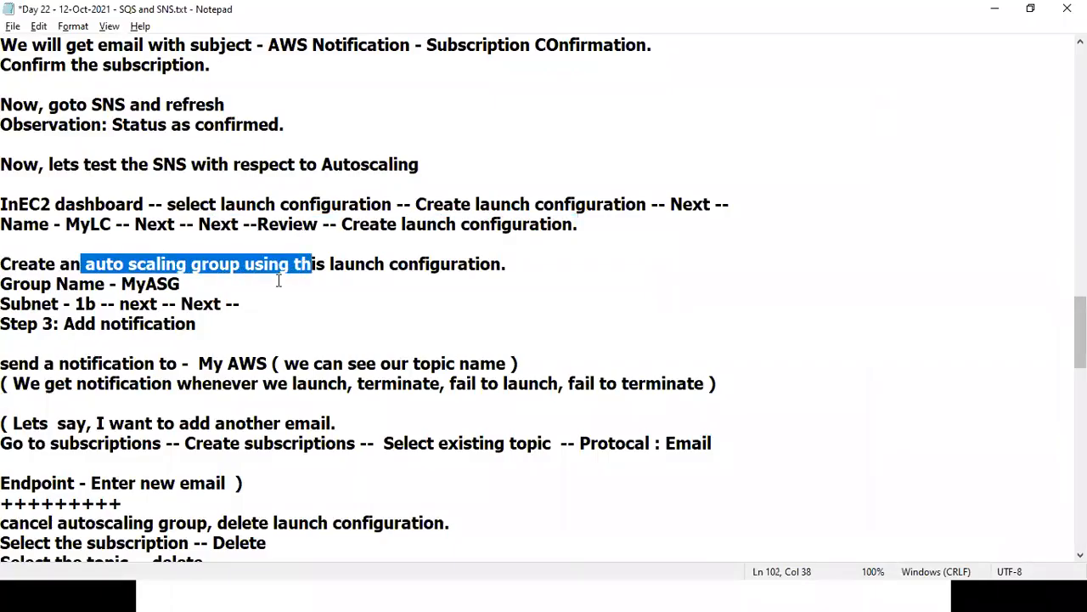
drag(245, 306, 226, 335)
click(226, 324)
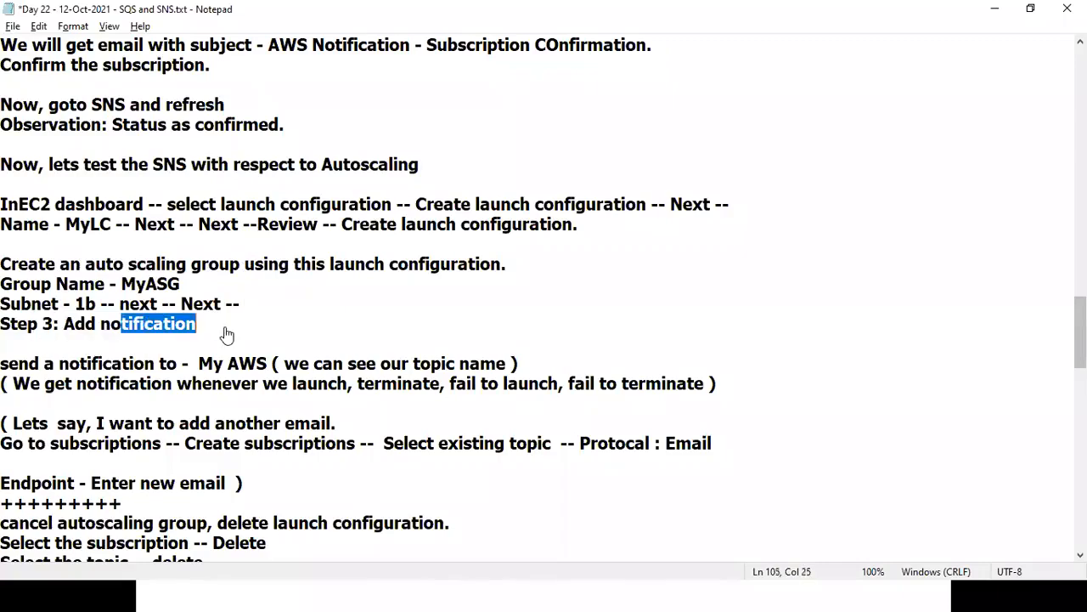
key(alt+Tab)
Choose Actions > Create Auto Scaling group for the selected MyLCG configuration.
click(277, 319)
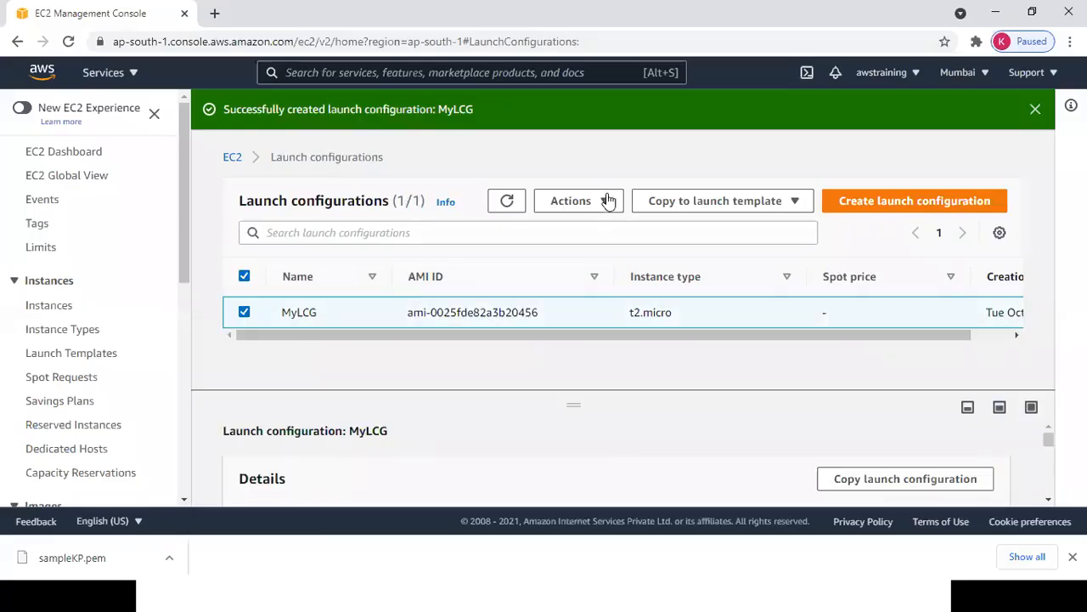
click(609, 199)
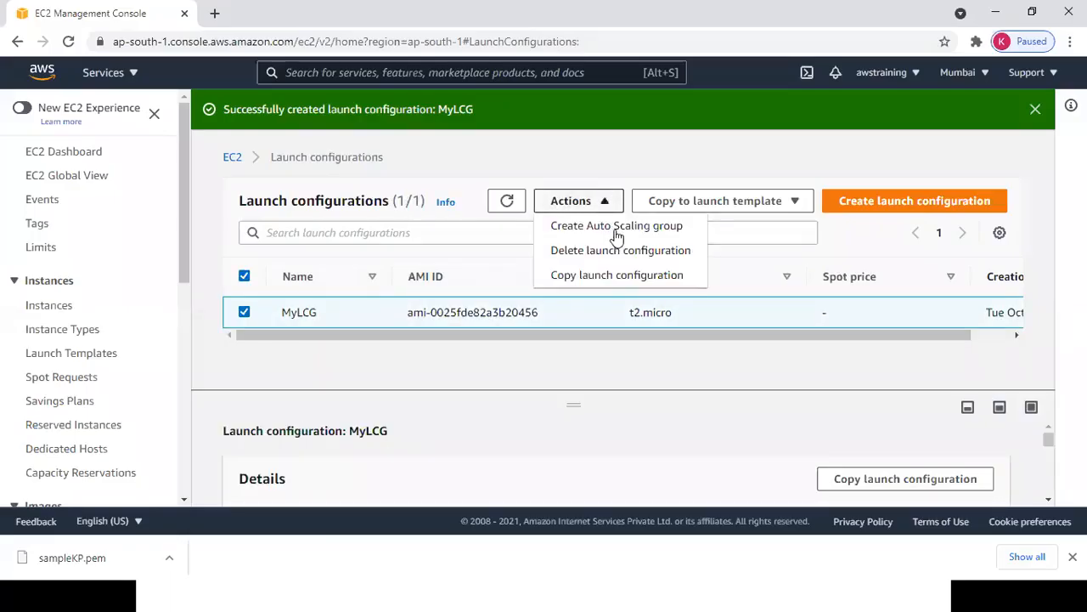
click(616, 226)
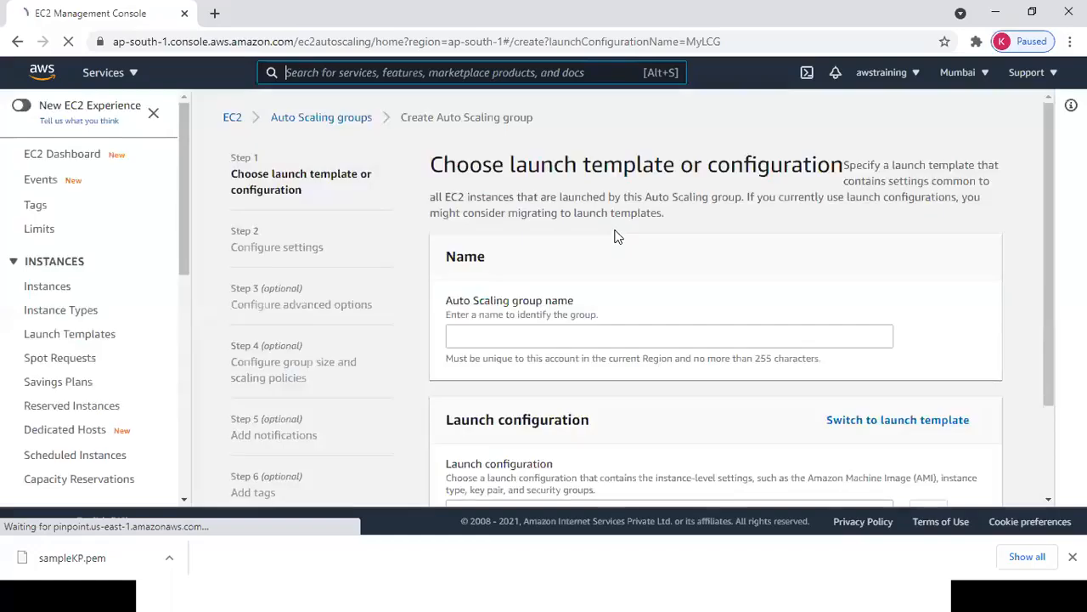
Enter ASG1 as the group name with MyLCG and continue to network settings.
click(592, 337)
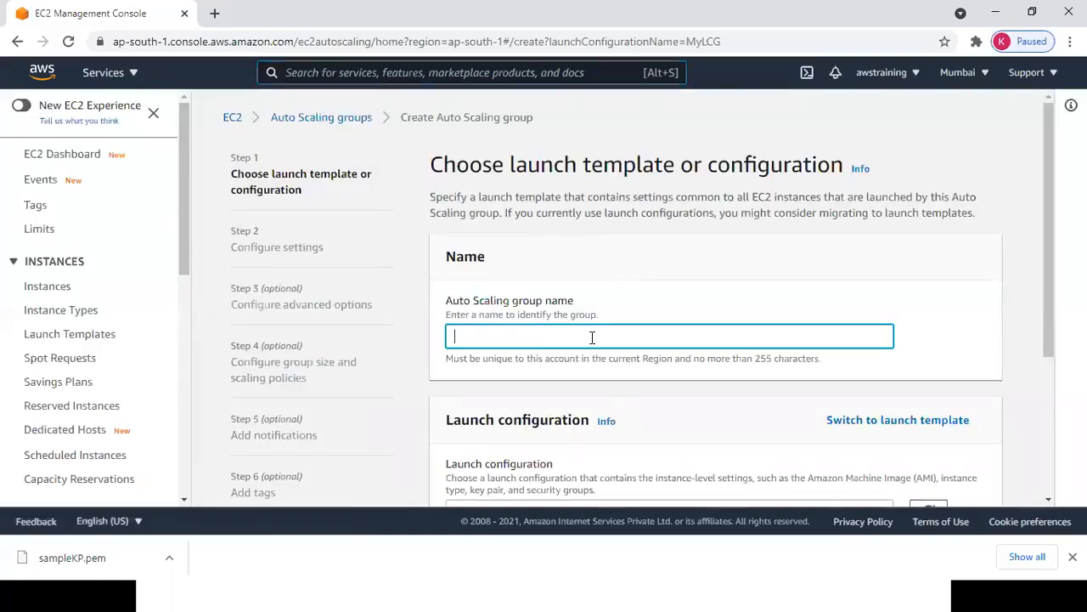
text(ASH)
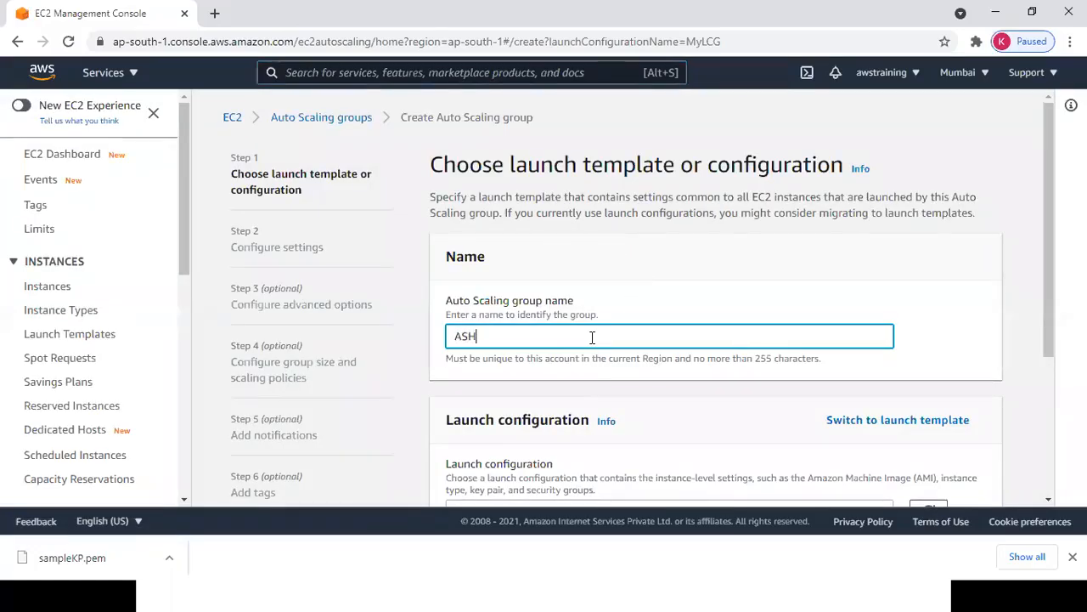
text(G1)
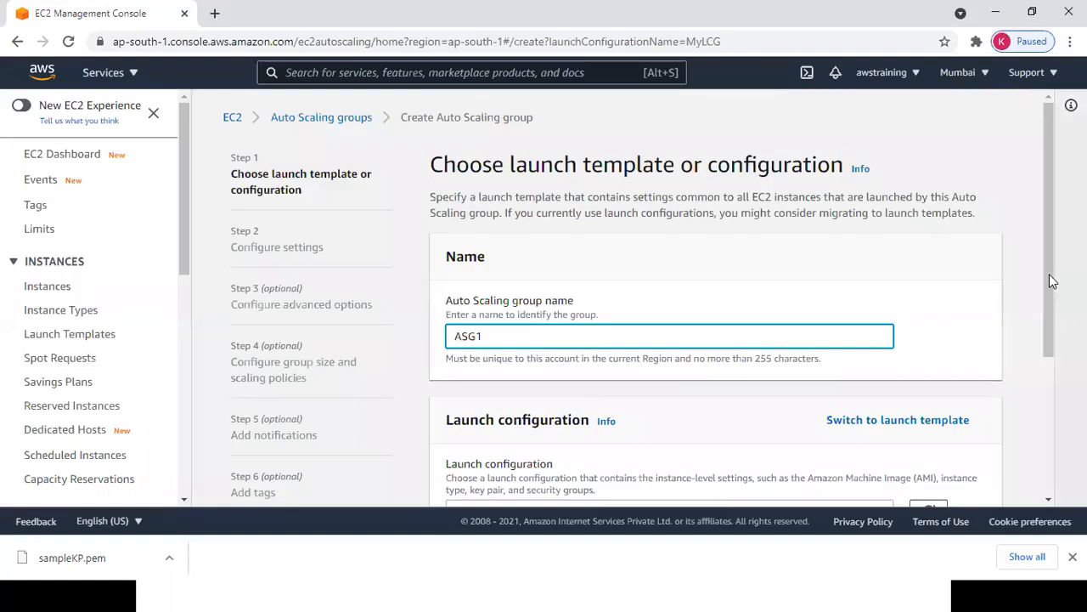
mouse_move(1050, 251)
mouse_down()
mouse_move(1050, 355)
mouse_move(1049, 256)
mouse_up()
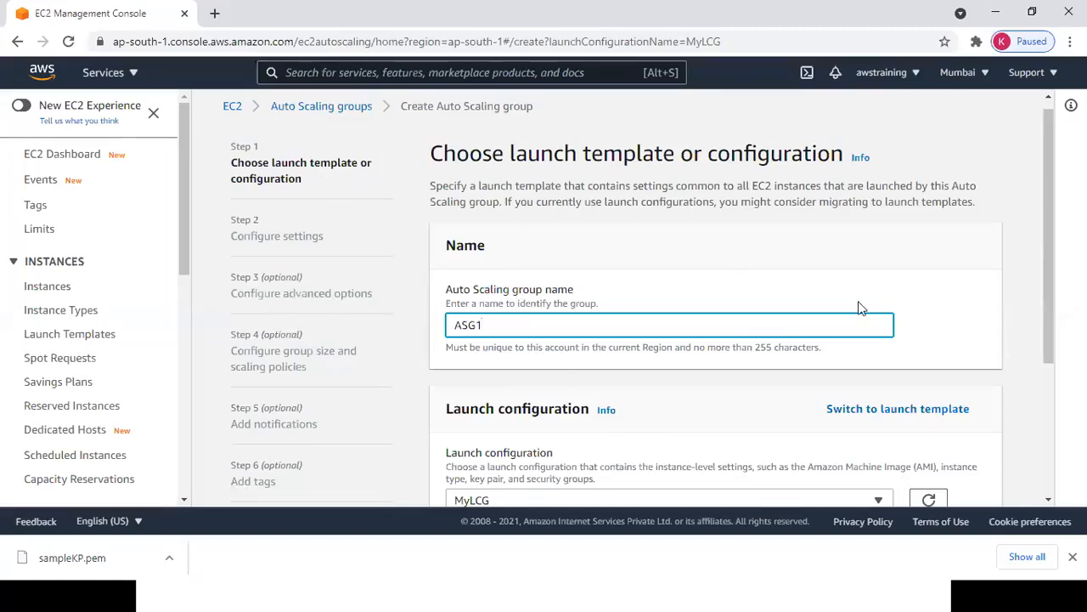
scroll(1045, 315, down, 3)
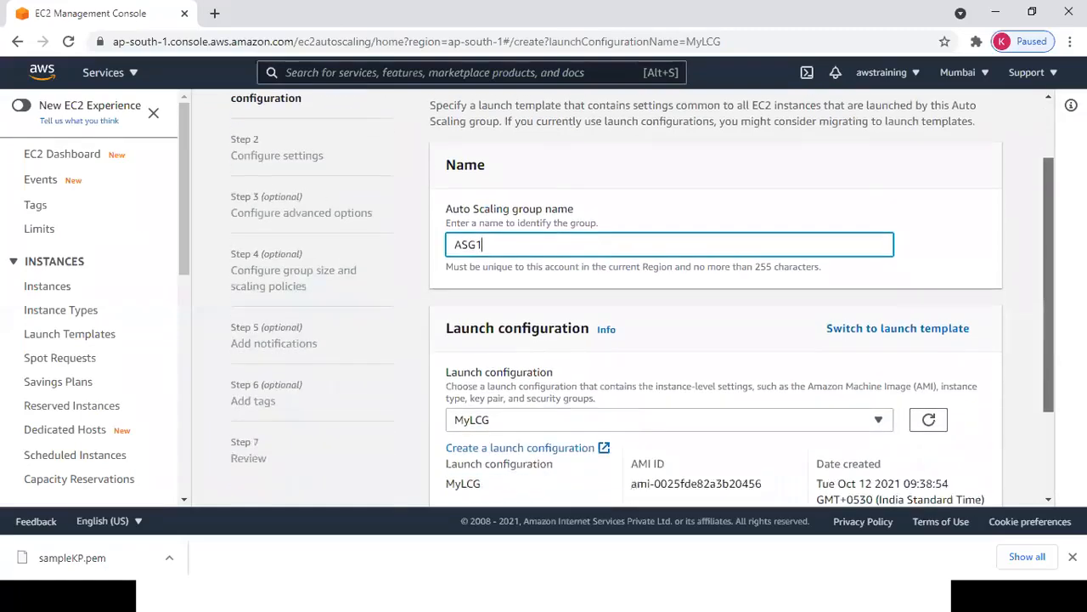
click(990, 473)
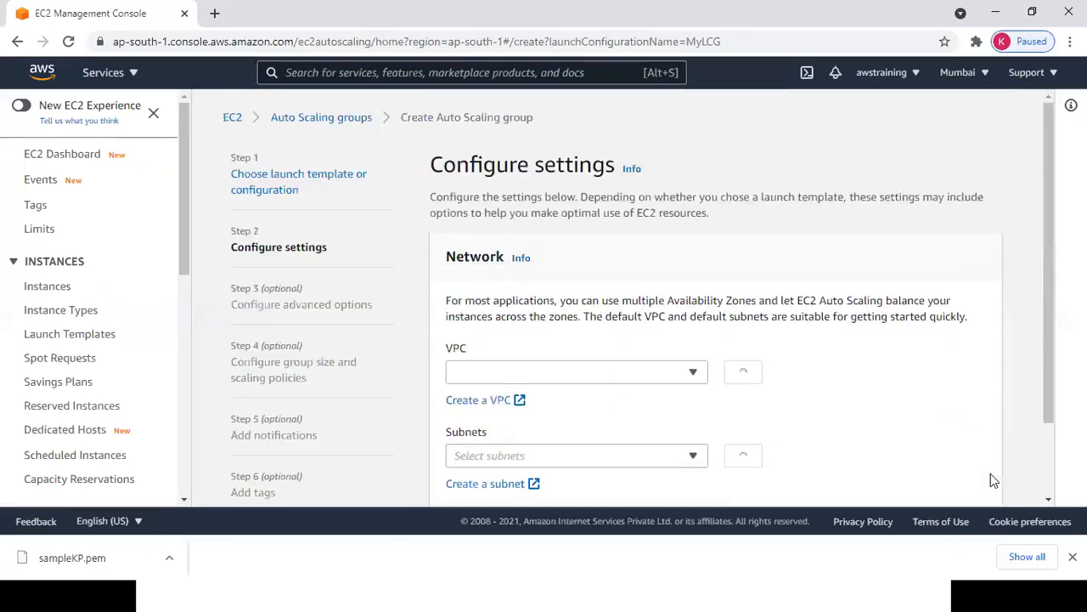
Place the ASG1 group in subnet ap-south-1a.
scroll(1060, 341, down, 2)
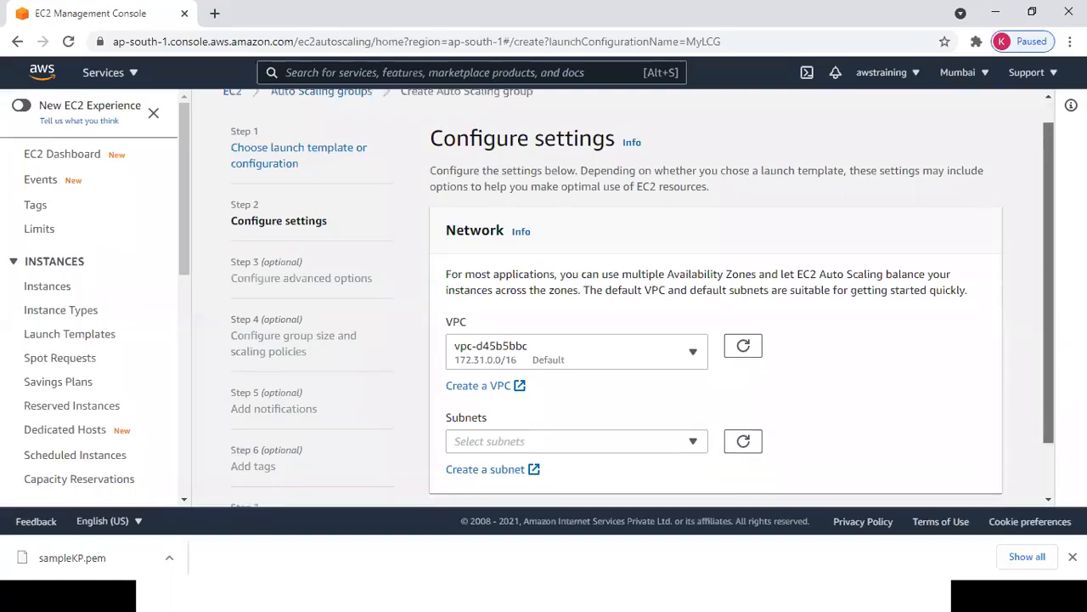
click(624, 404)
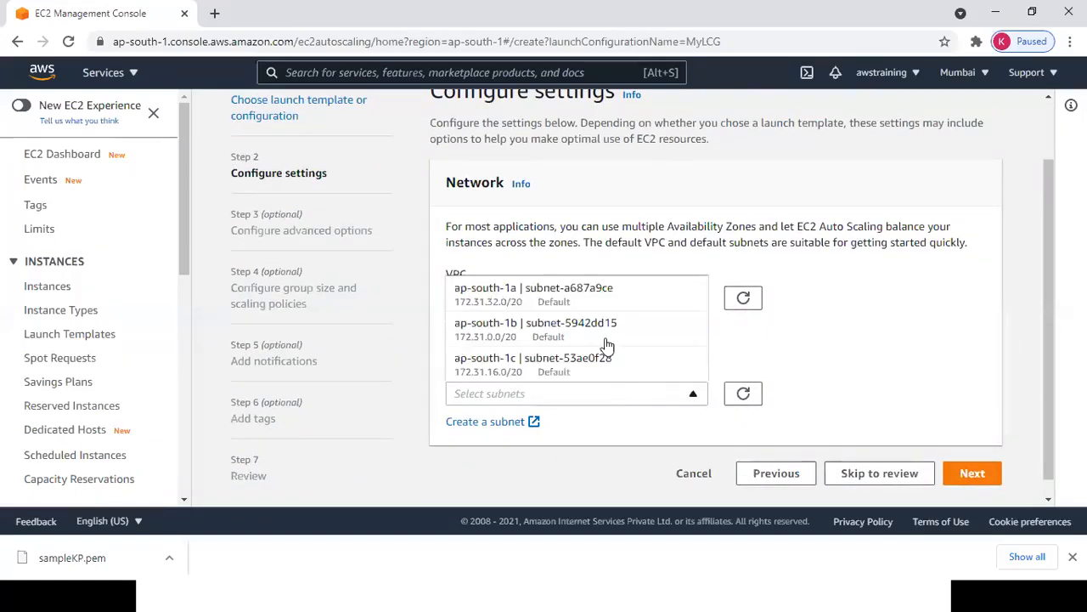
click(607, 299)
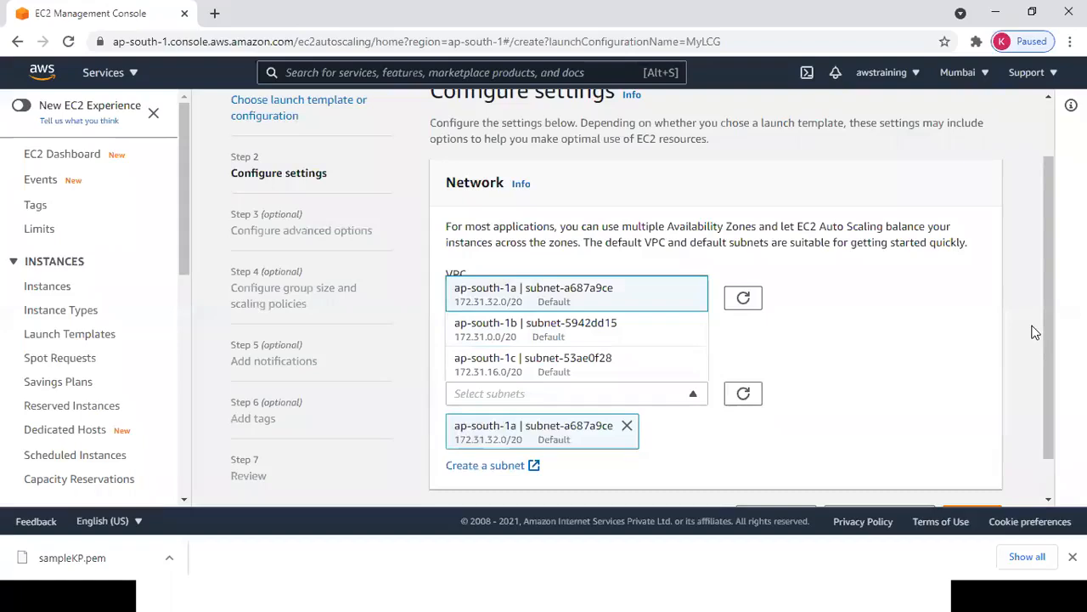
drag(1049, 344, 997, 413)
click(973, 473)
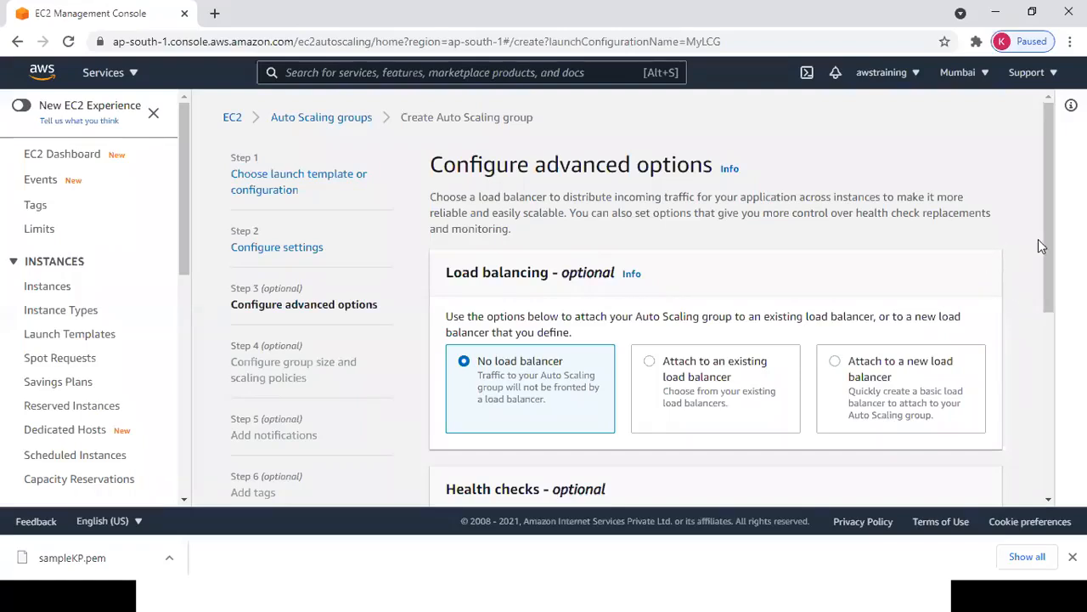
Keep default advanced options and group size of 1, reaching Add notifications.
drag(1048, 251, 1048, 362)
scroll(1048, 362, down, 2)
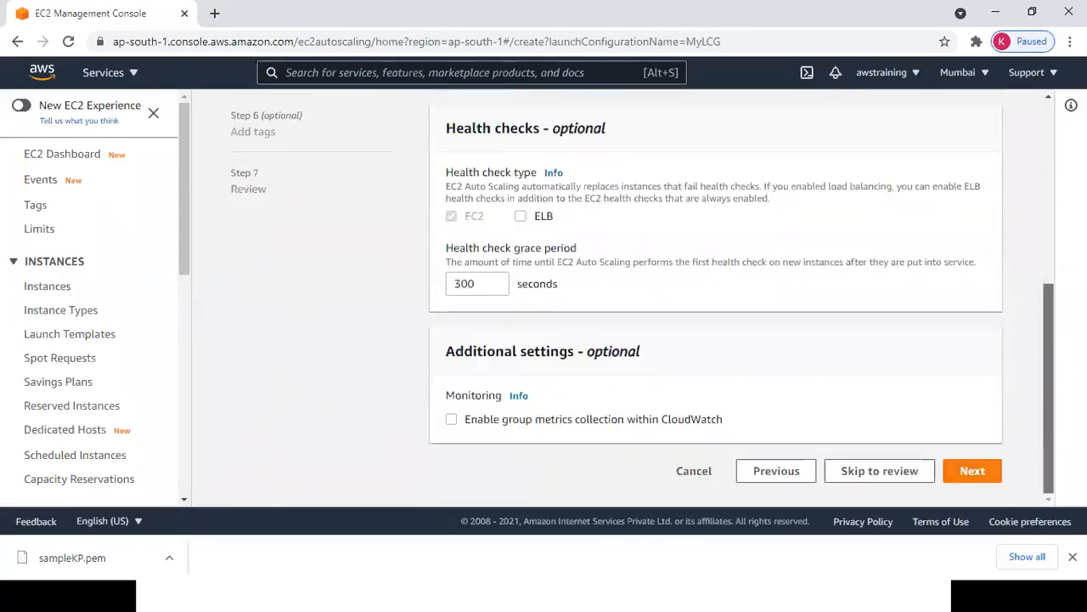
click(988, 479)
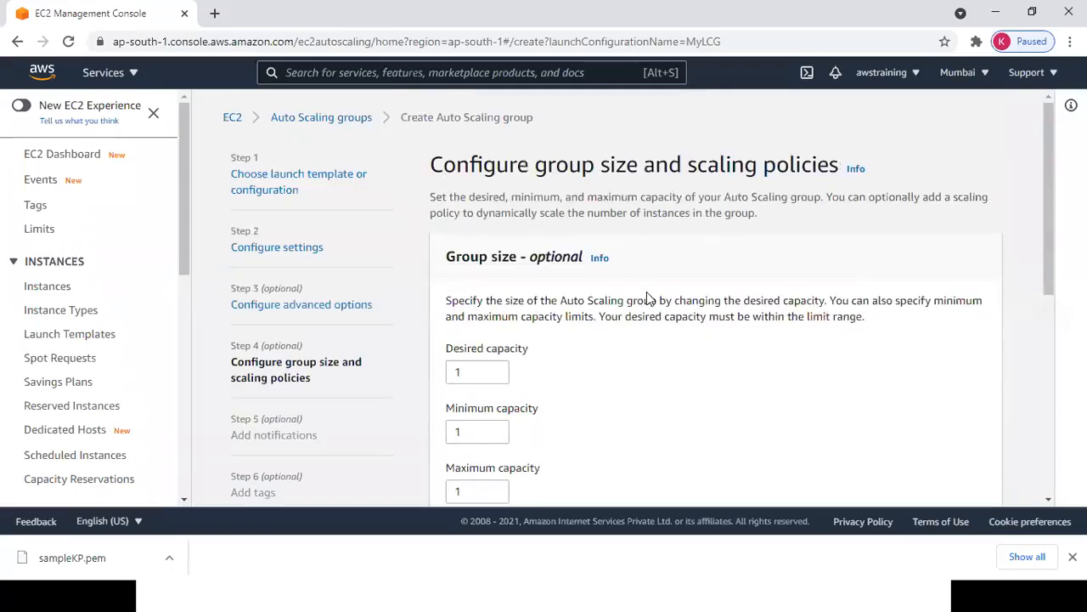
drag(1045, 266, 1045, 410)
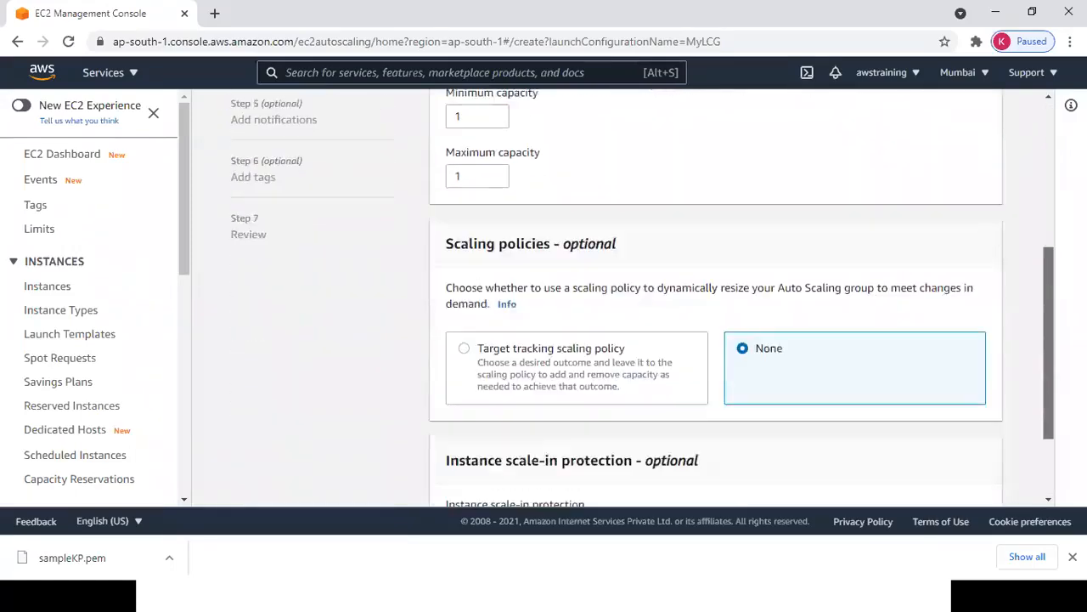
scroll(1045, 410, down, 2)
click(977, 490)
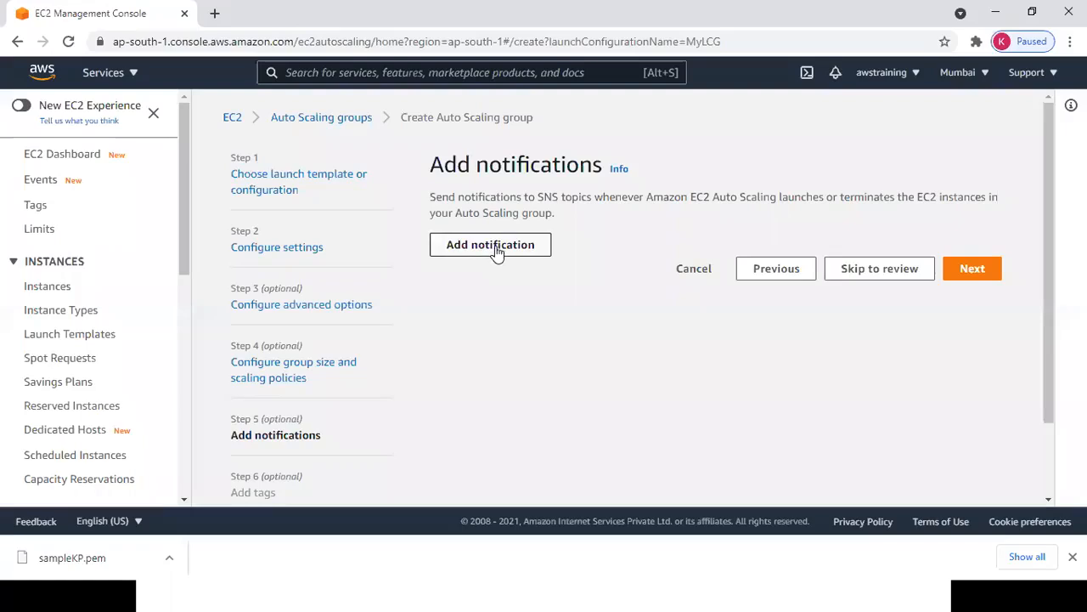
Add Notification 1 with SNS topic MyTopic1.
click(497, 253)
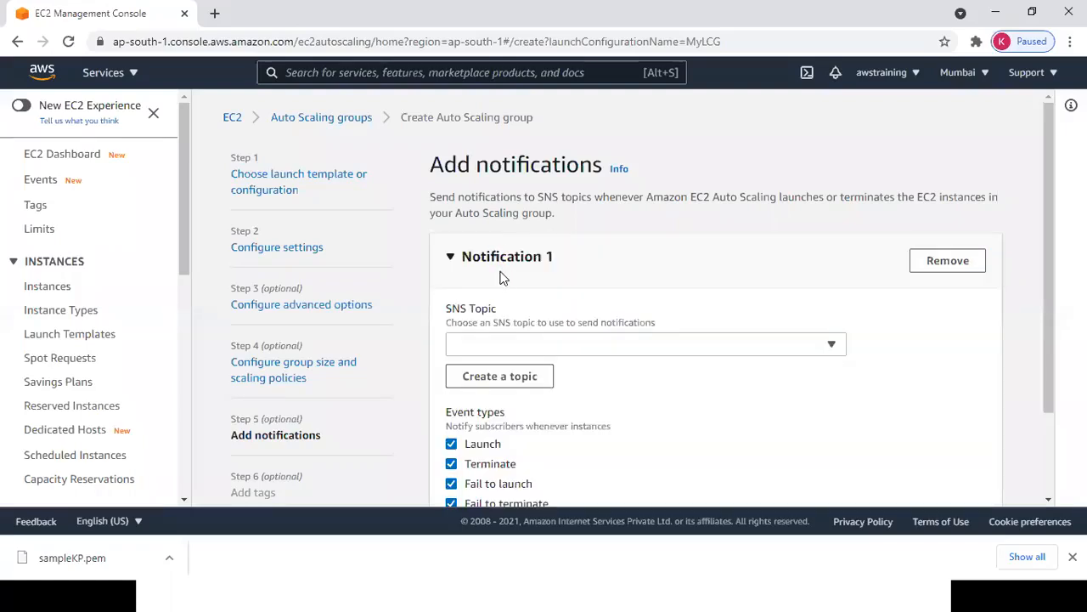
drag(447, 309, 495, 307)
key(alt+Tab)
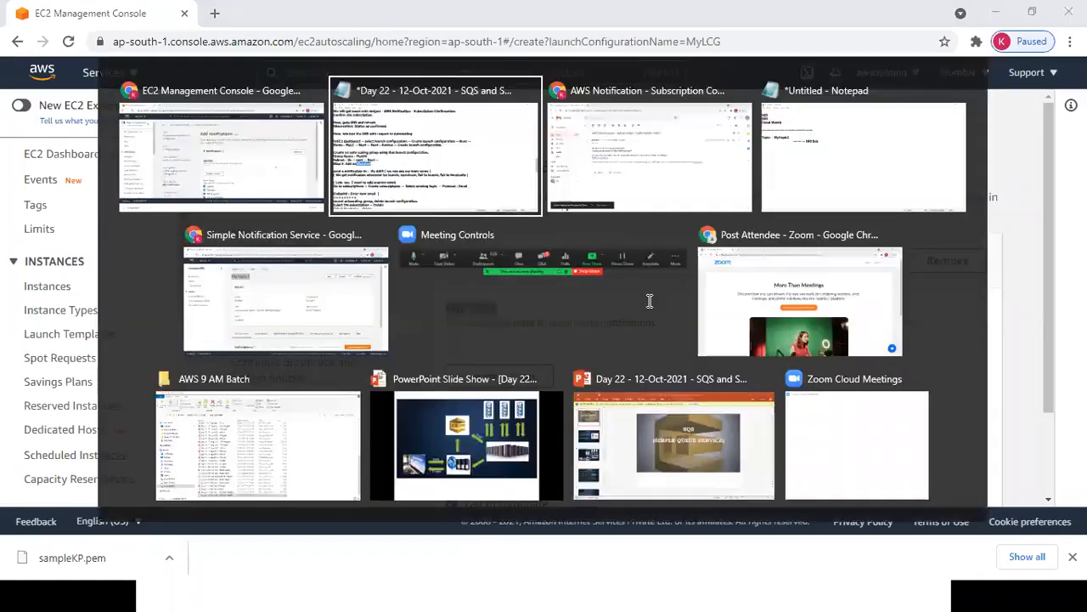
drag(81, 184, 194, 188)
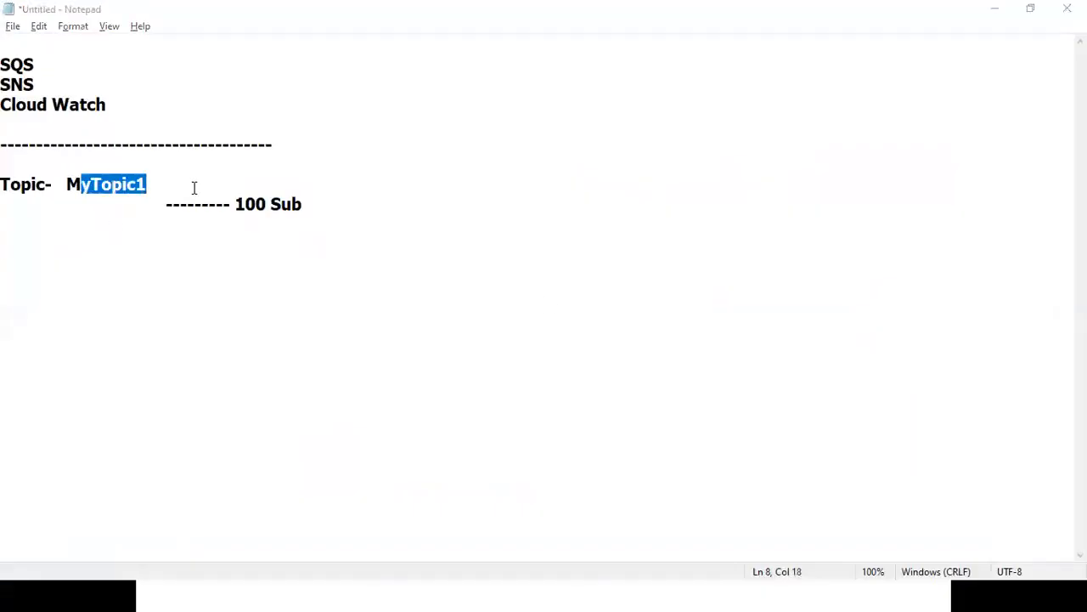
key(alt+Tab)
click(592, 347)
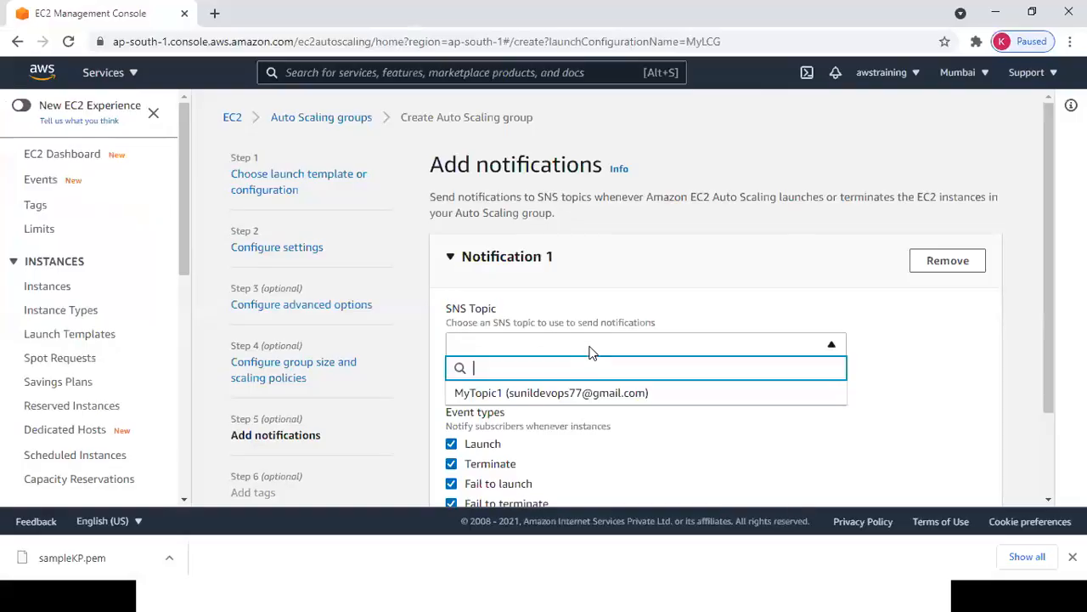
click(610, 397)
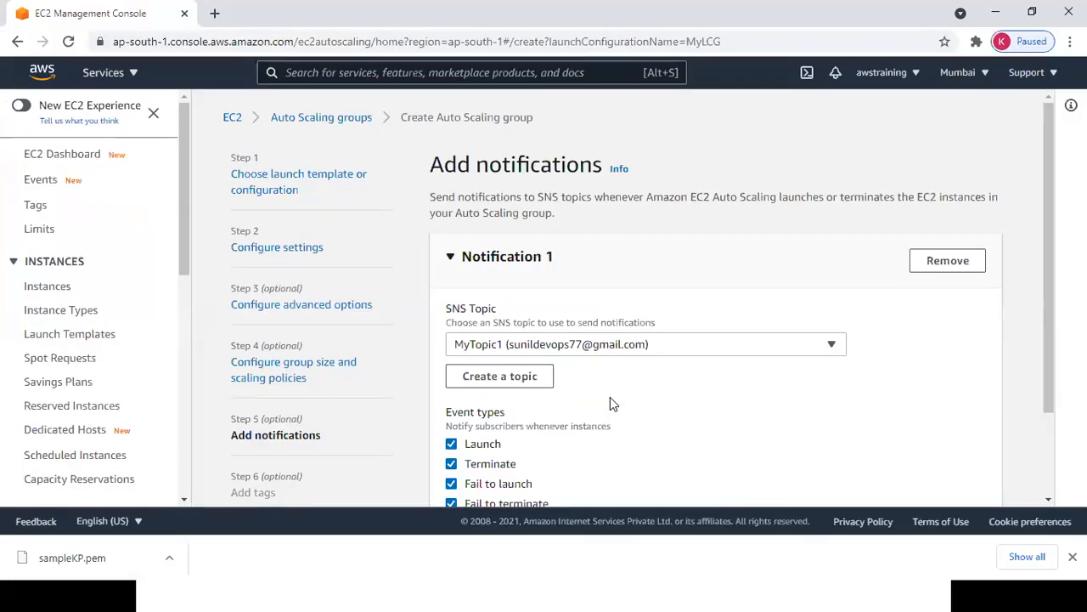
Remove Notification 1, check the Day 22 notes, and cancel the ASG1 wizard.
drag(546, 197, 929, 198)
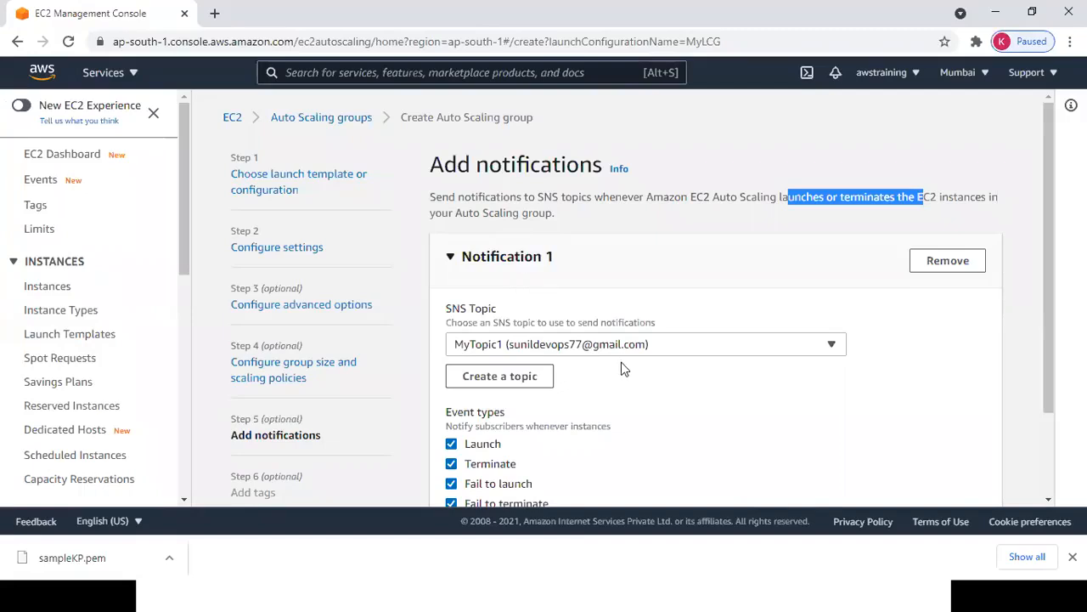
click(945, 265)
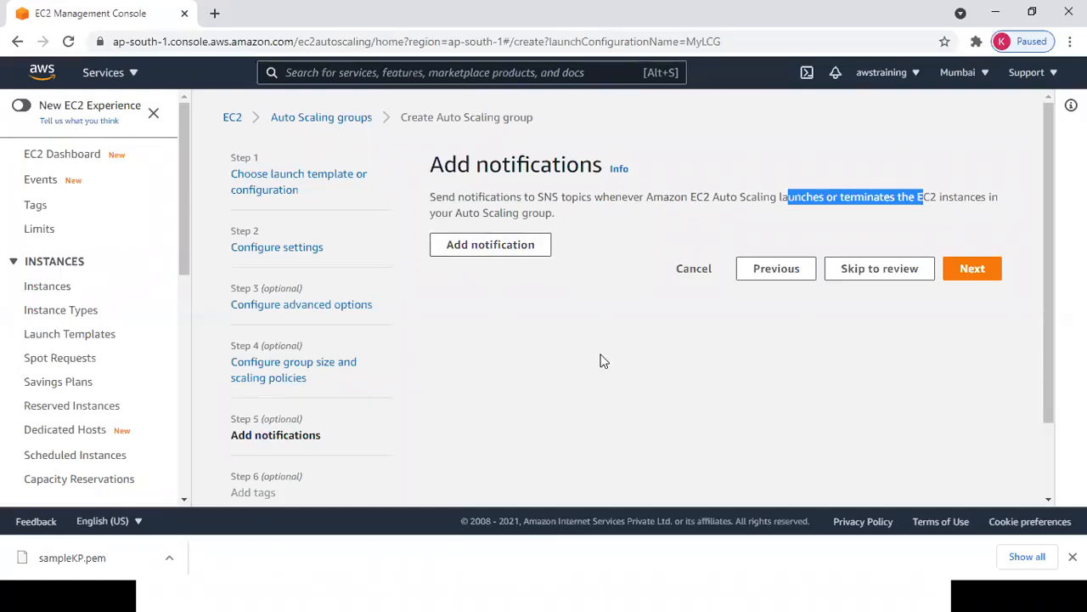
key(alt+Tab)
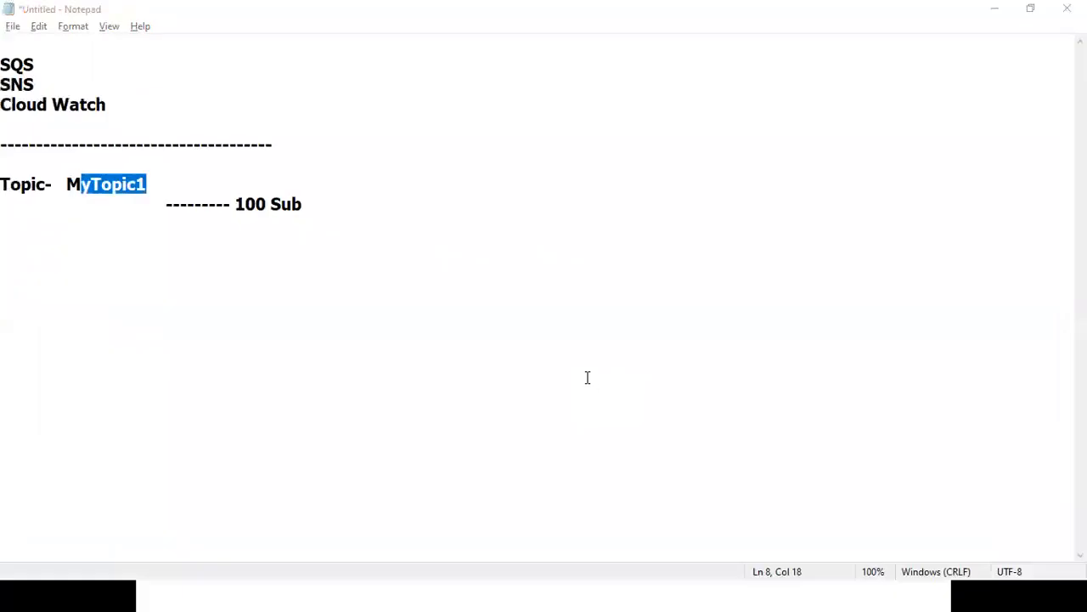
key(alt+Tab)
key(alt+Tab)
key(Down)
key(Down)
key(Down)
key(Down)
key(Down)
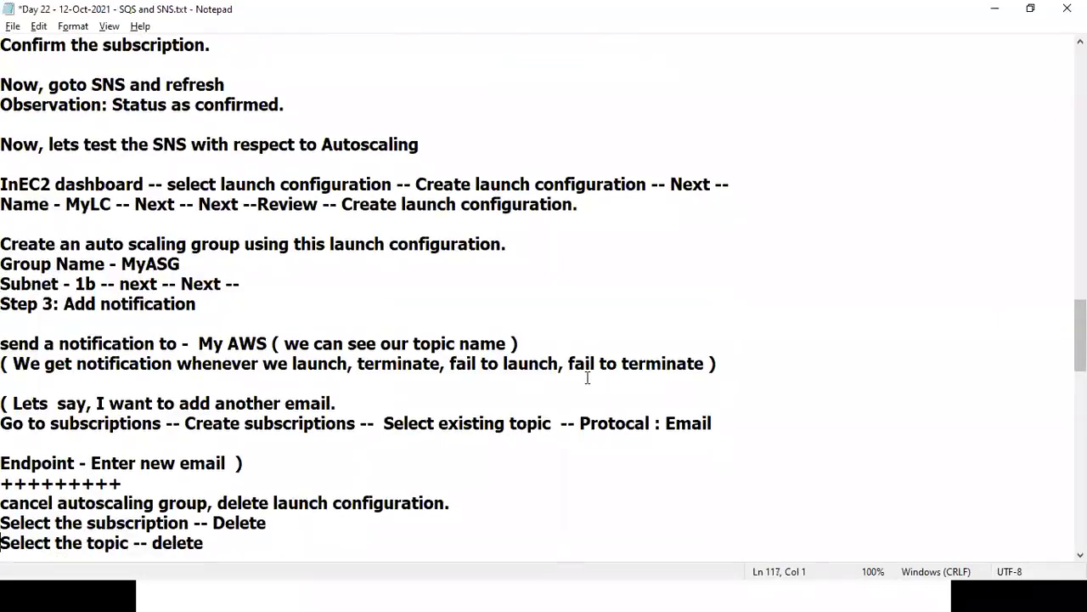
key(alt+Tab)
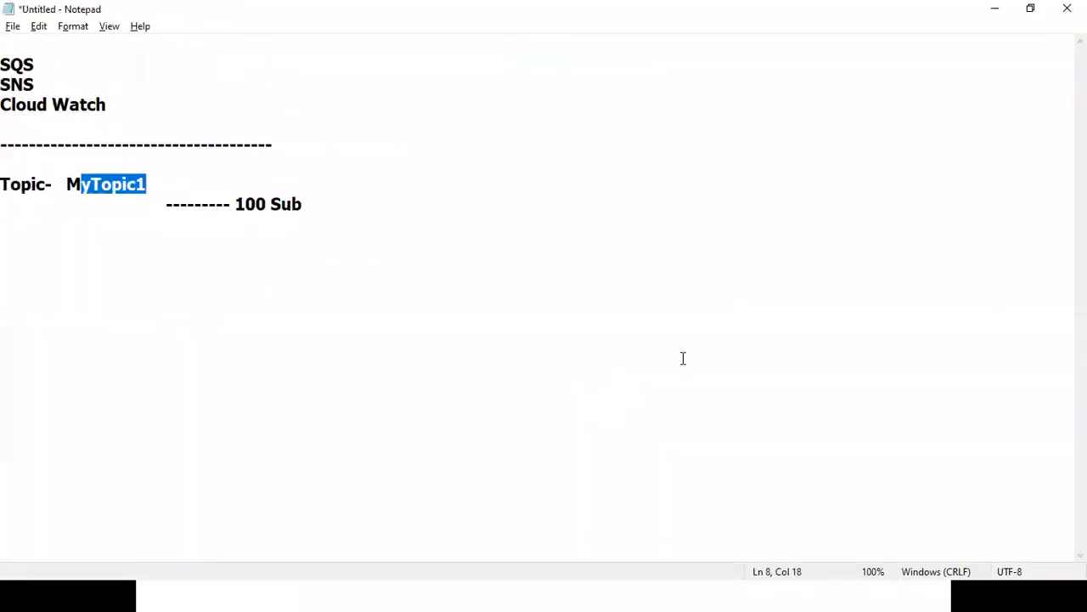
key(alt+Tab)
key(alt+Tab)
key(alt+Tab)
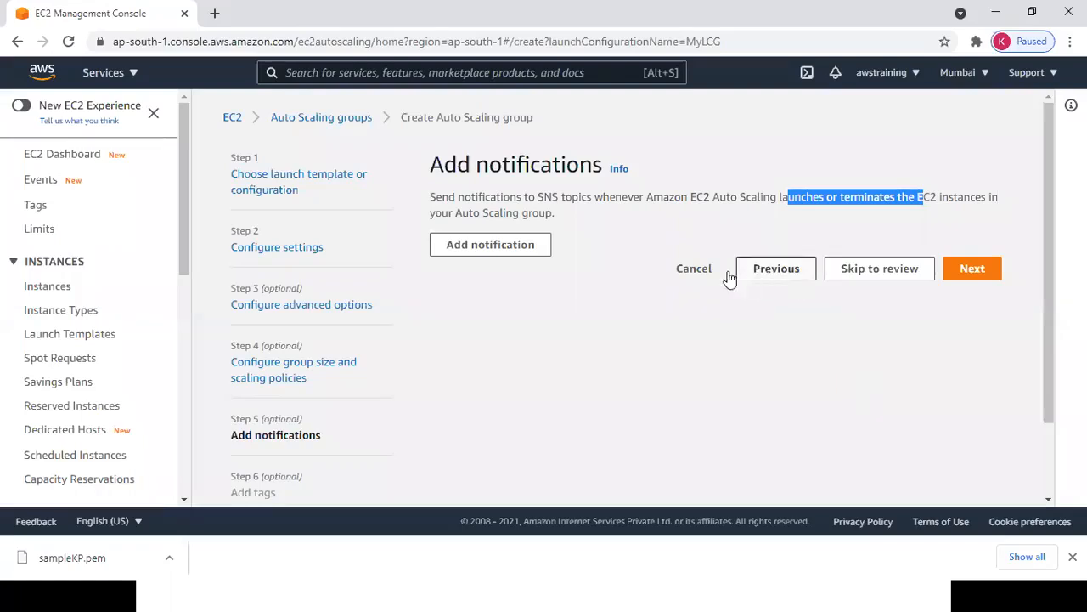
click(695, 269)
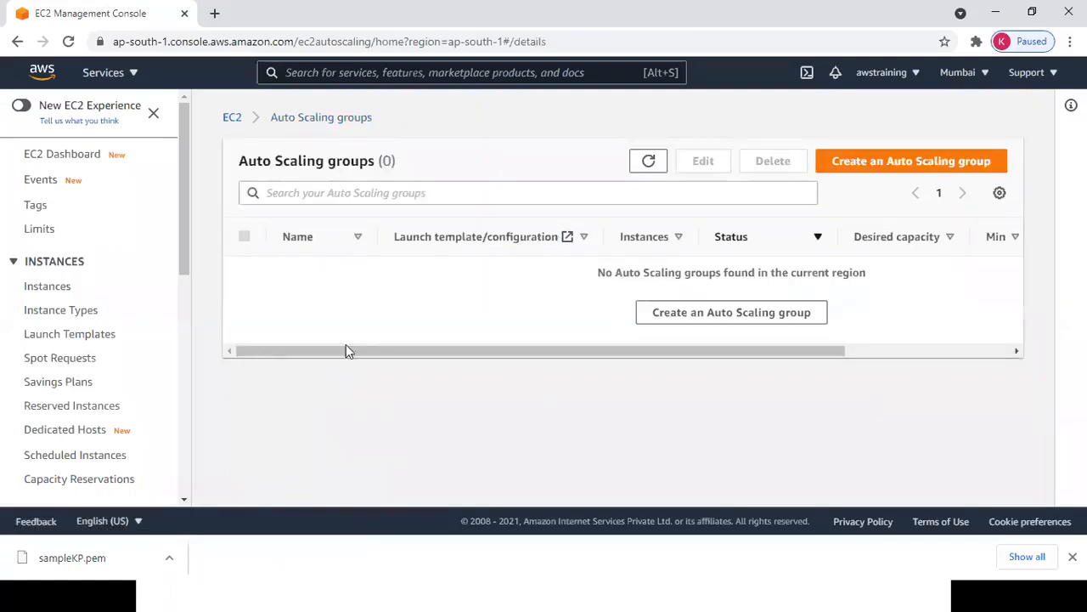
Delete the MyLCG launch configuration via Actions > Delete launch configuration.
drag(180, 258, 209, 463)
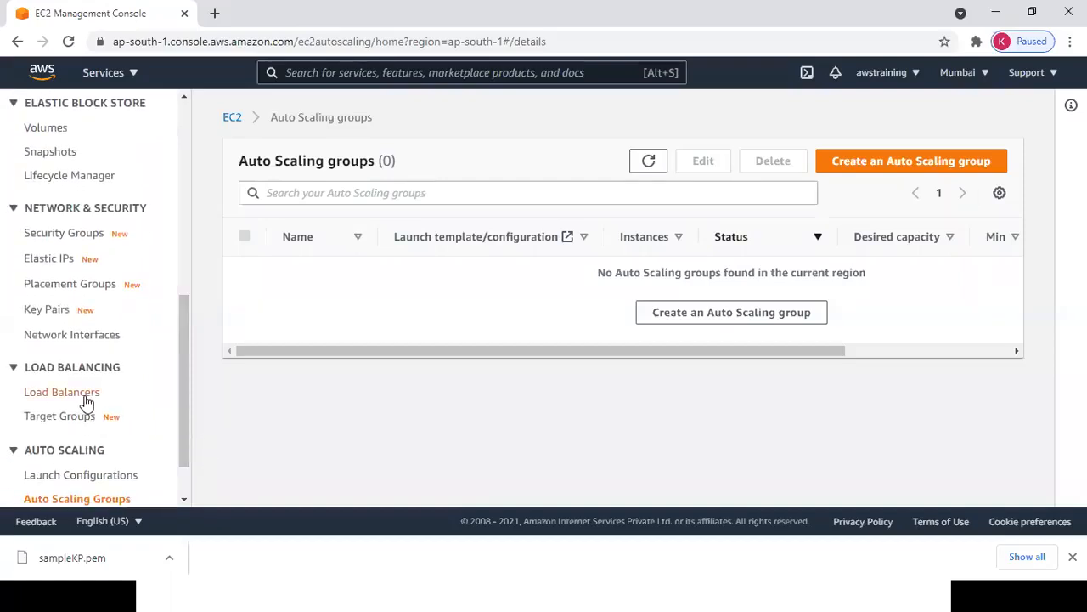
click(105, 475)
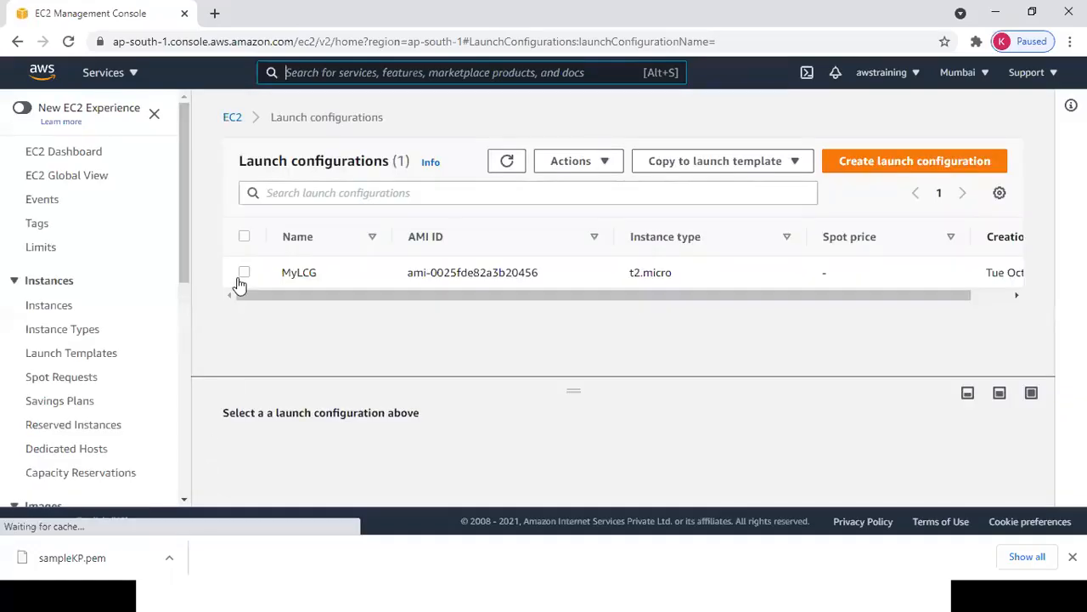
click(244, 273)
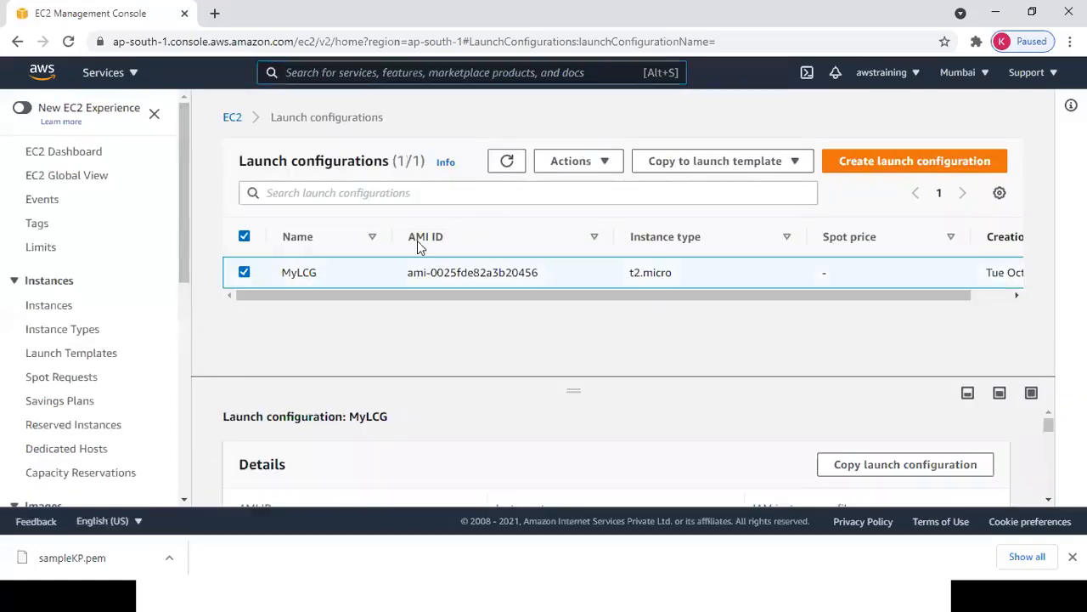
click(604, 163)
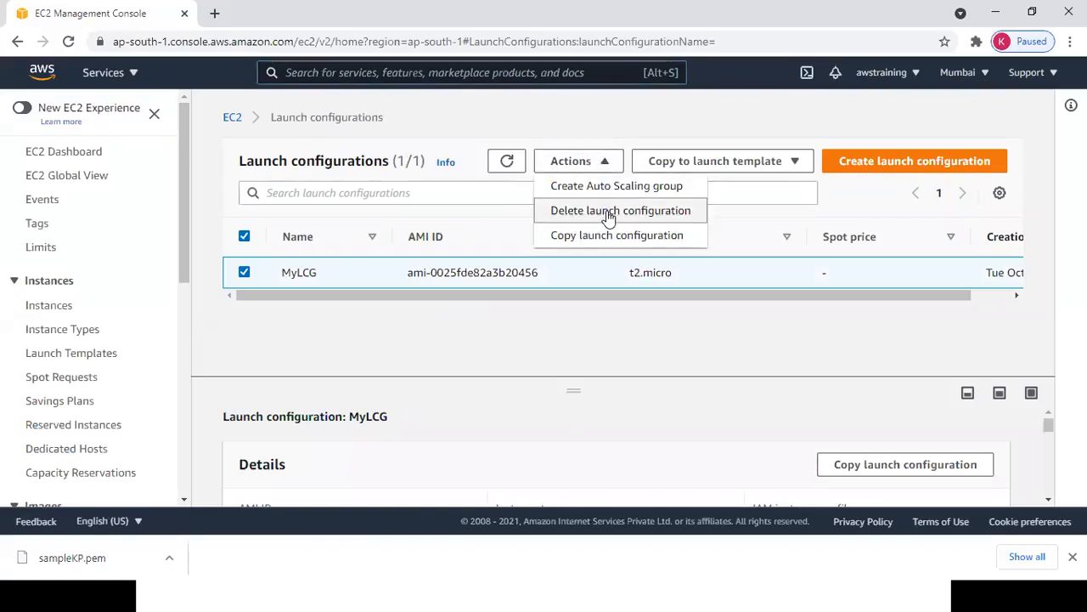
click(610, 211)
click(813, 355)
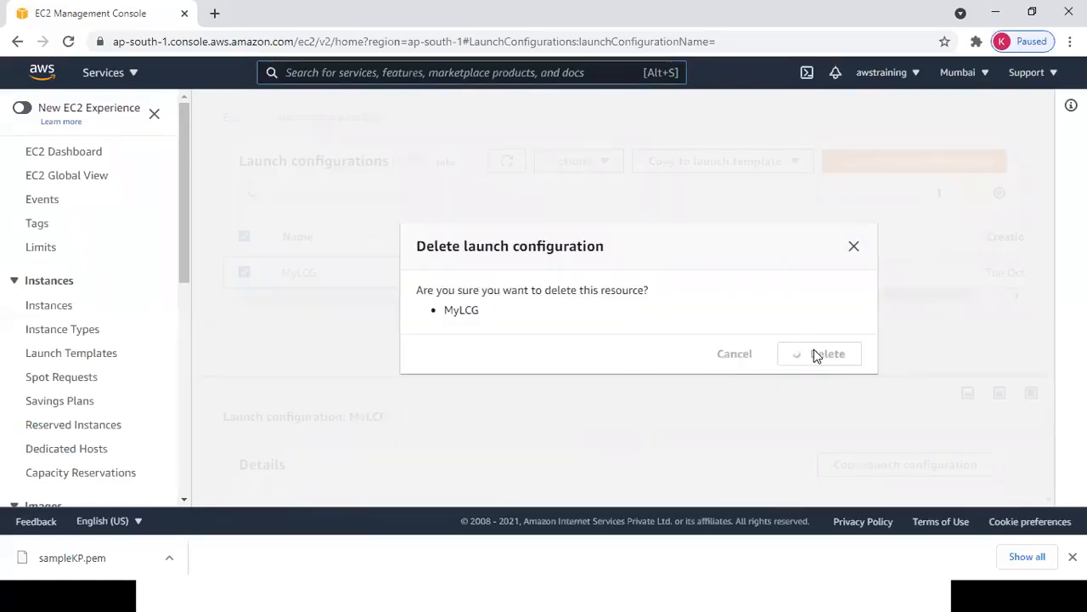
key(alt+Tab)
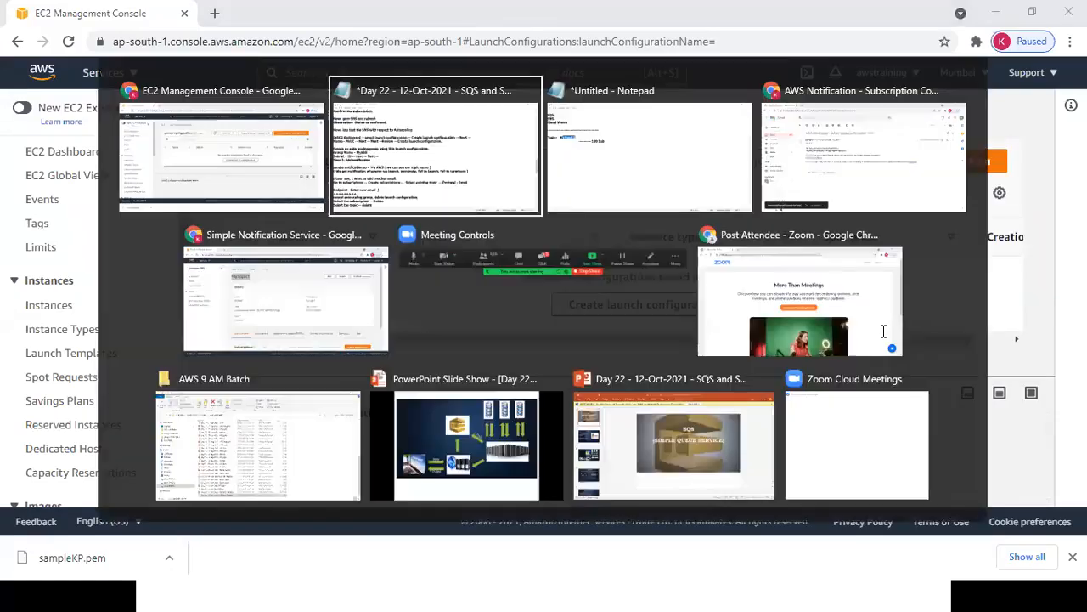
Add a dashed separator line below '100 Sub' in the untitled notes.
key(Down)
key(Down)
key(Down)
key(Down)
key(Down)
key(Down)
key(Down)
key(Down)
key(Down)
key(Down)
key(Down)
key(Down)
key(Down)
key(Down)
key(Down)
key(Down)
key(Down)
key(Down)
key(Down)
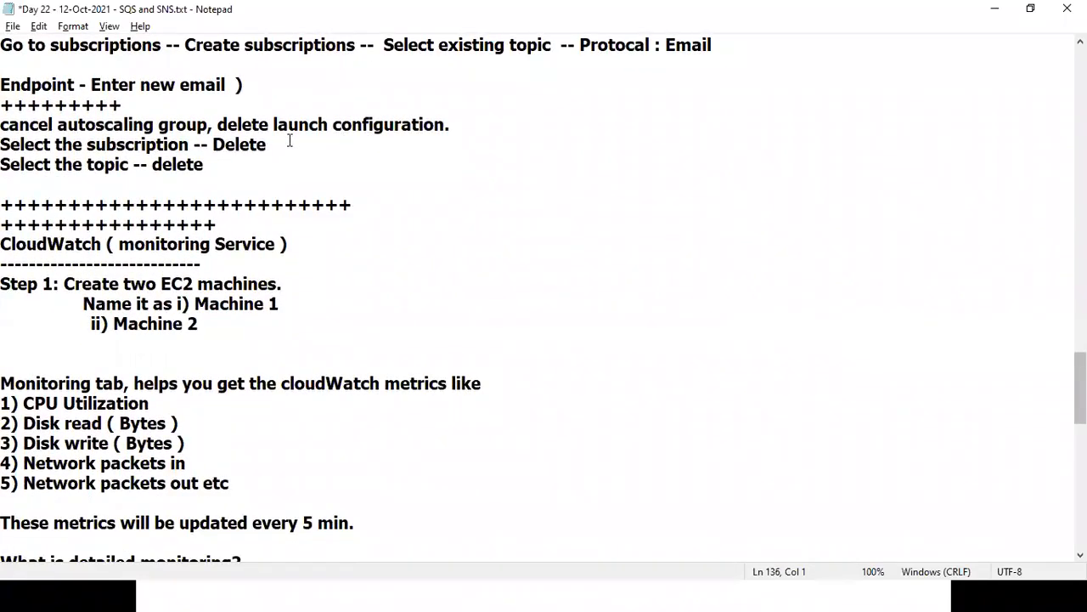
key(alt+Tab)
drag(2, 65, 88, 104)
click(36, 82)
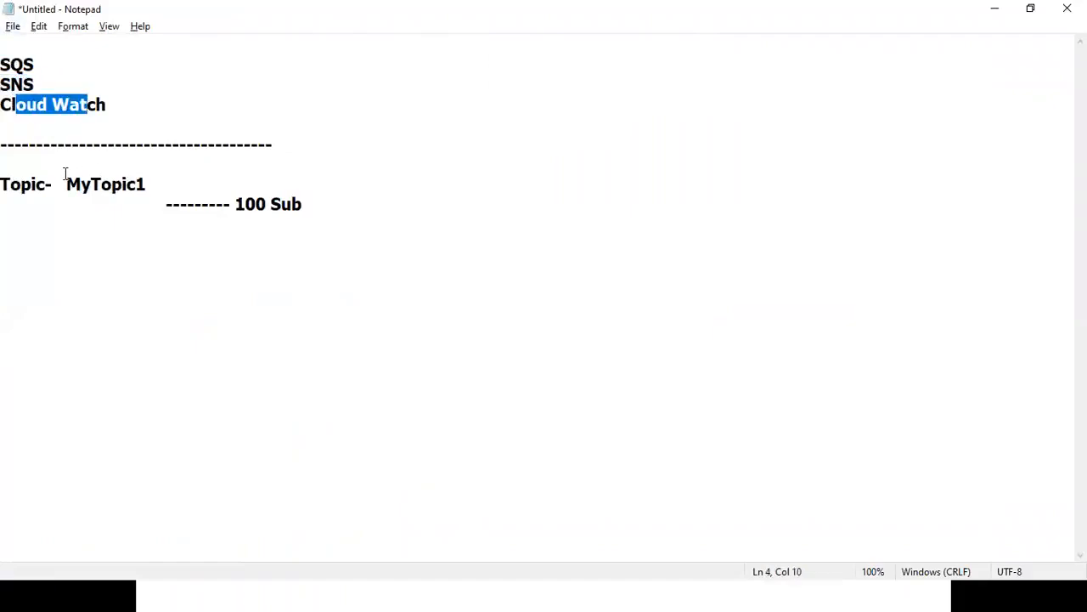
click(320, 194)
key(Return)
key(Return)
text(------------------------------)
key(Return)
key(Return)
key(Return)
key(BackSpace)
key(BackSpace)
key(BackSpace)
text(-)
key(Return)
key(Return)
key(Return)
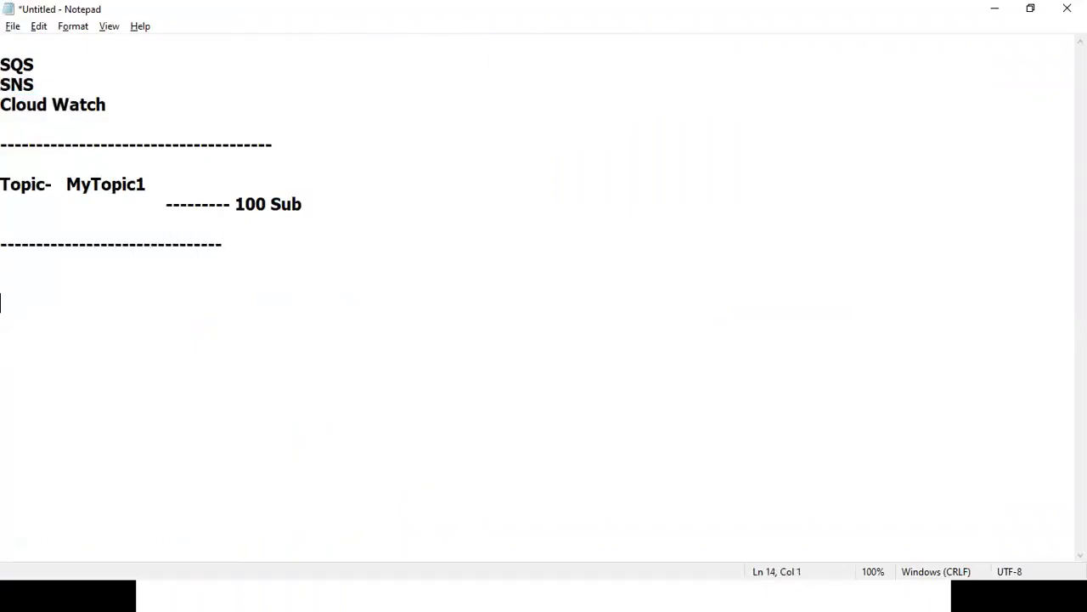
Highlight the CloudWatch 'monitoring Service' heading in the Day 22 notes.
key(alt+Tab)
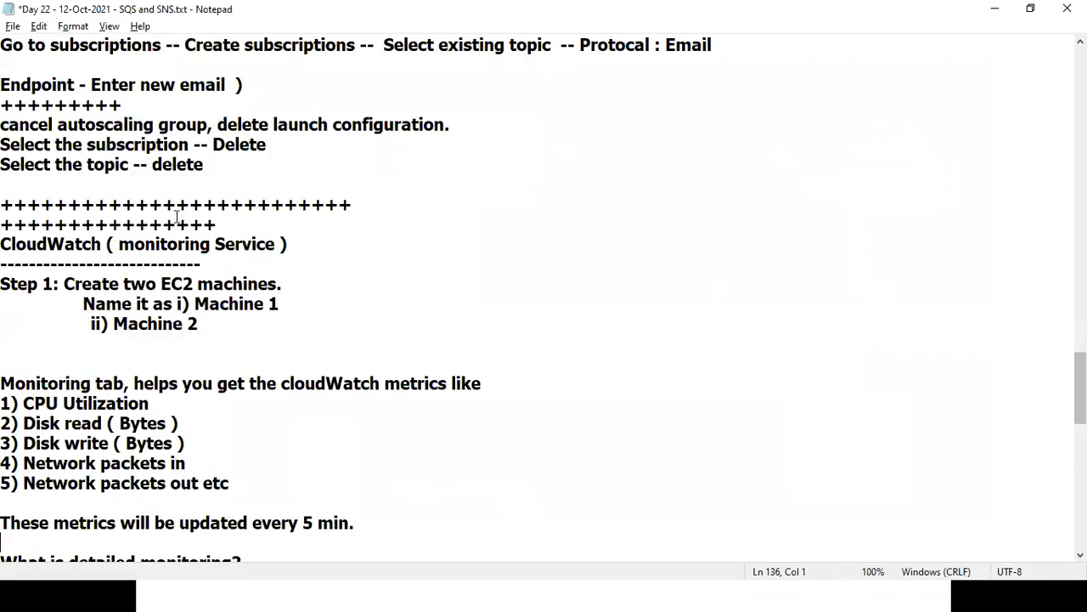
drag(35, 244, 89, 241)
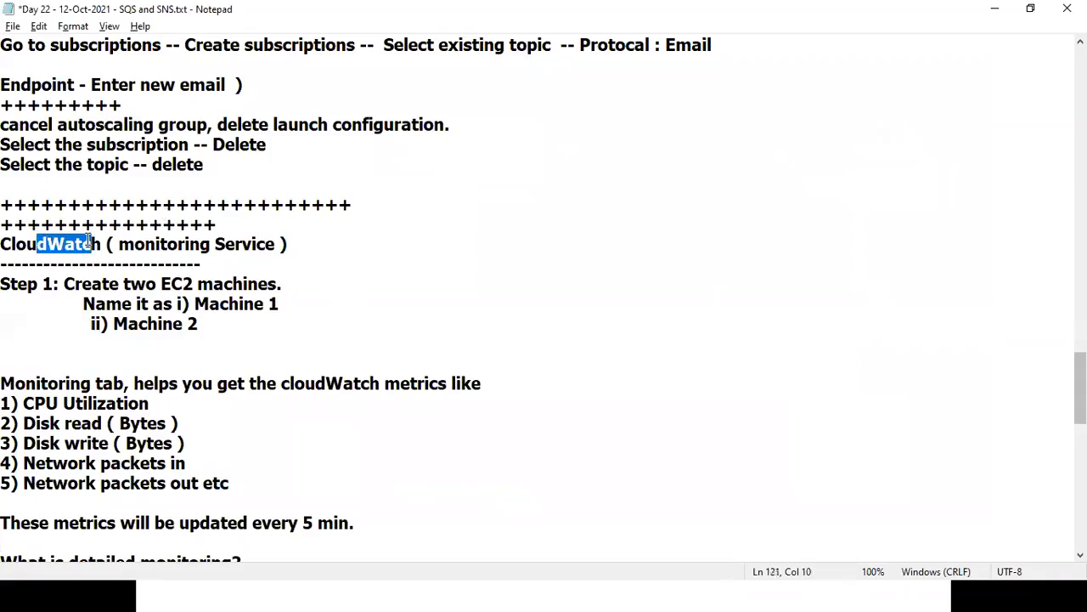
drag(118, 244, 277, 248)
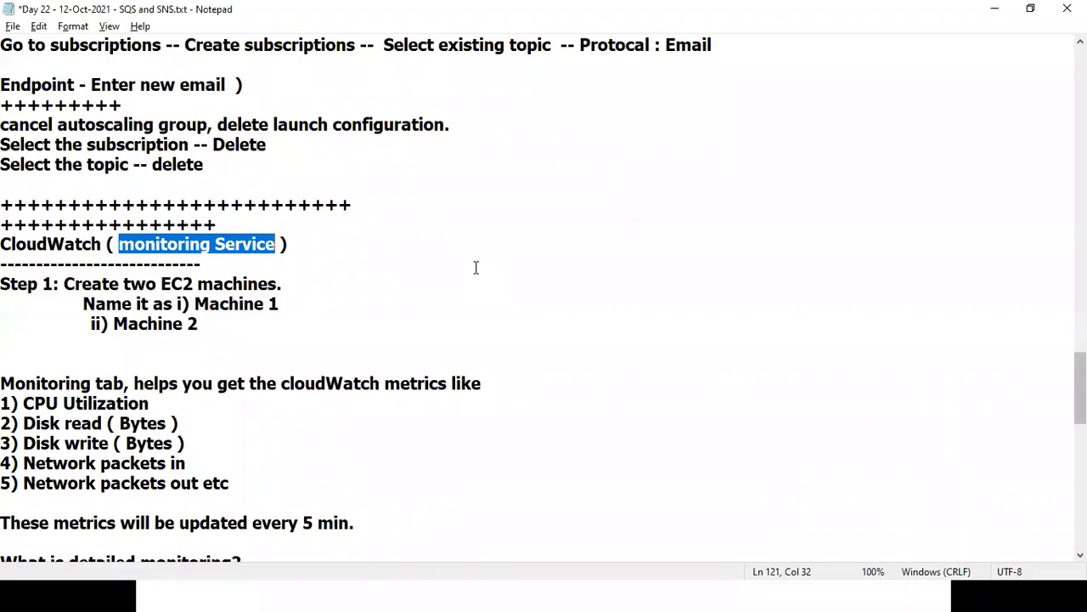
Review the CloudWatch heading and two-machine Step 1 lines in Notepad, then return to the EC2 console.
drag(27, 244, 166, 265)
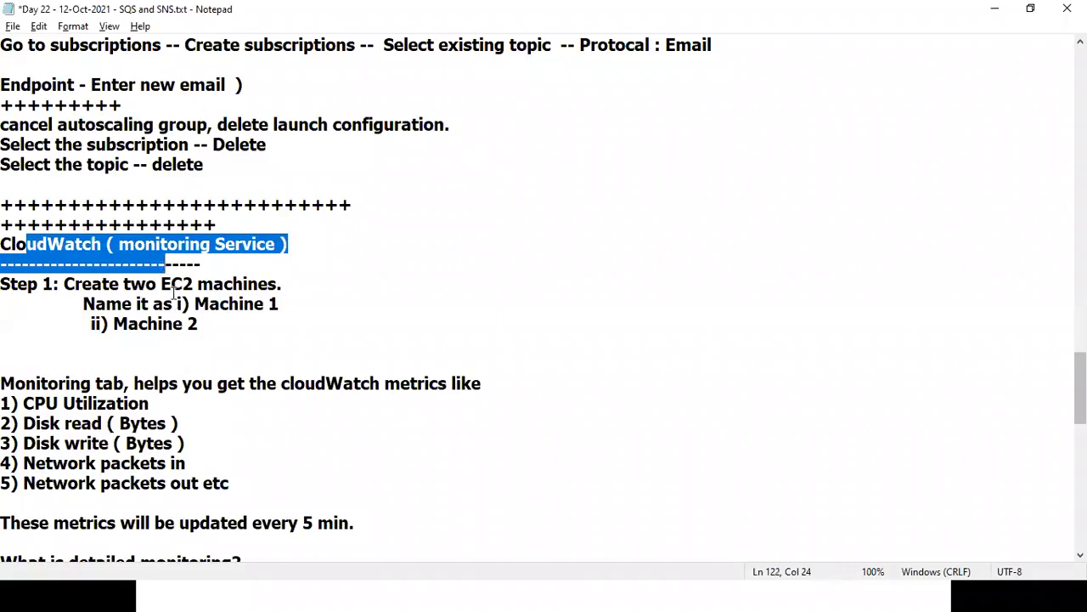
drag(177, 304, 260, 340)
click(268, 339)
key(alt+Tab)
key(Tab)
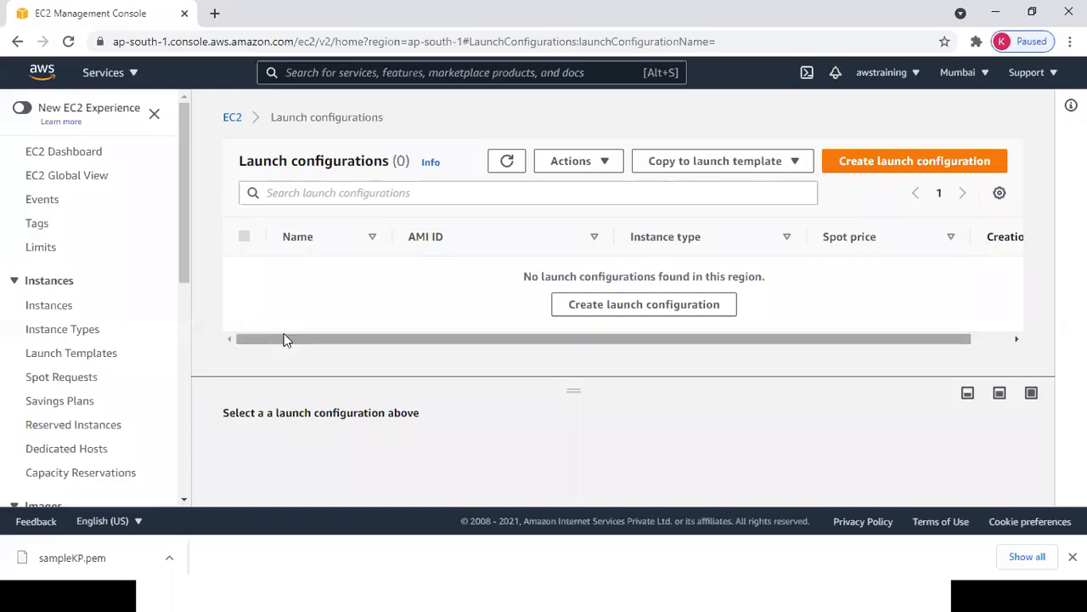
Start the stopped Server1 and Server2 instances via Actions > Instance State > Start.
click(57, 308)
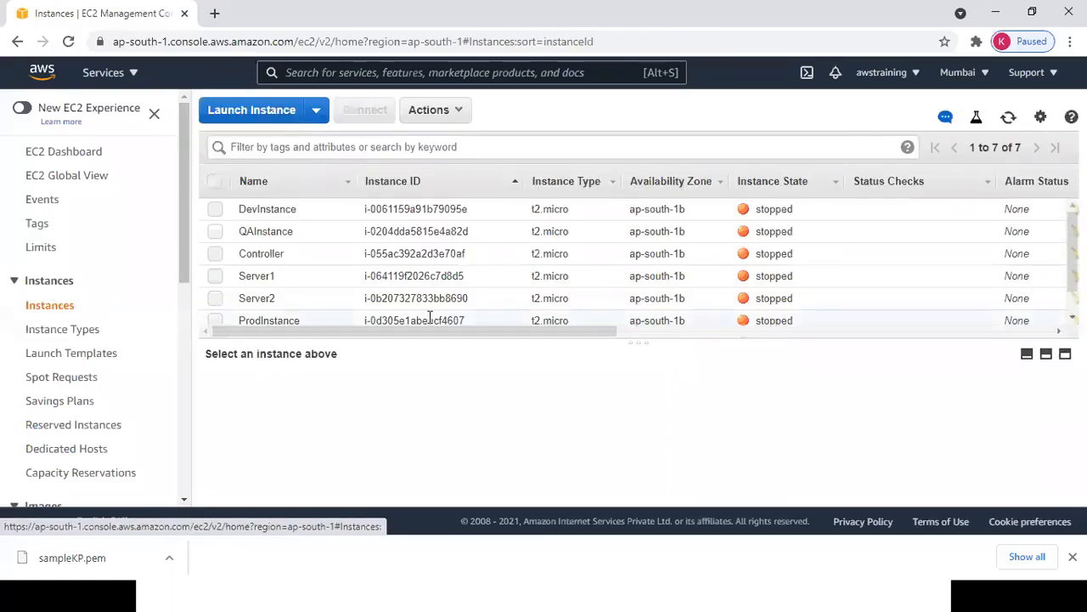
scroll(637, 263, down, 1)
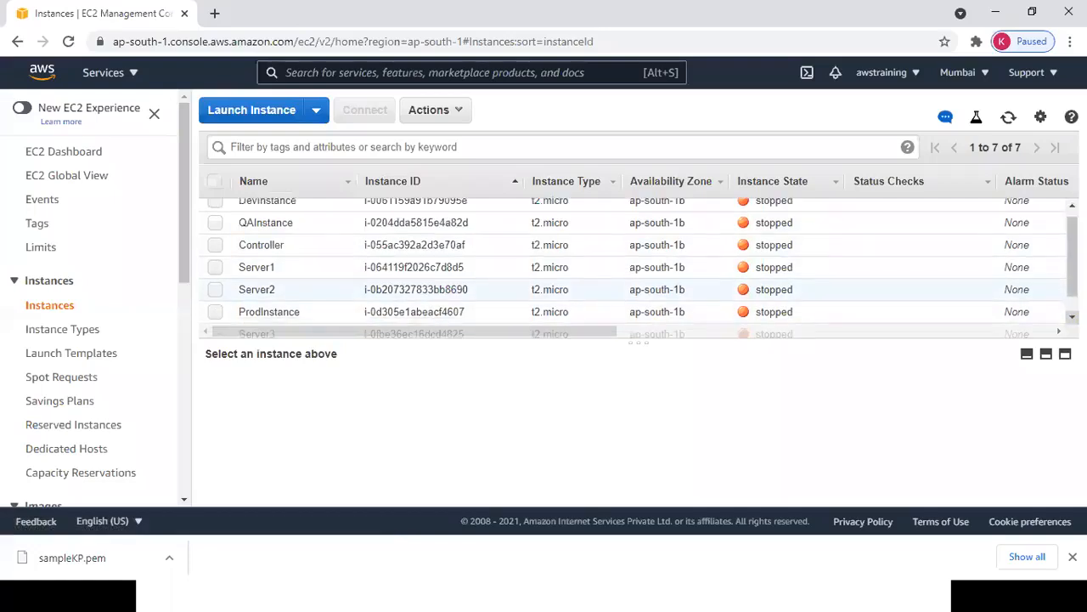
scroll(638, 264, down, 1)
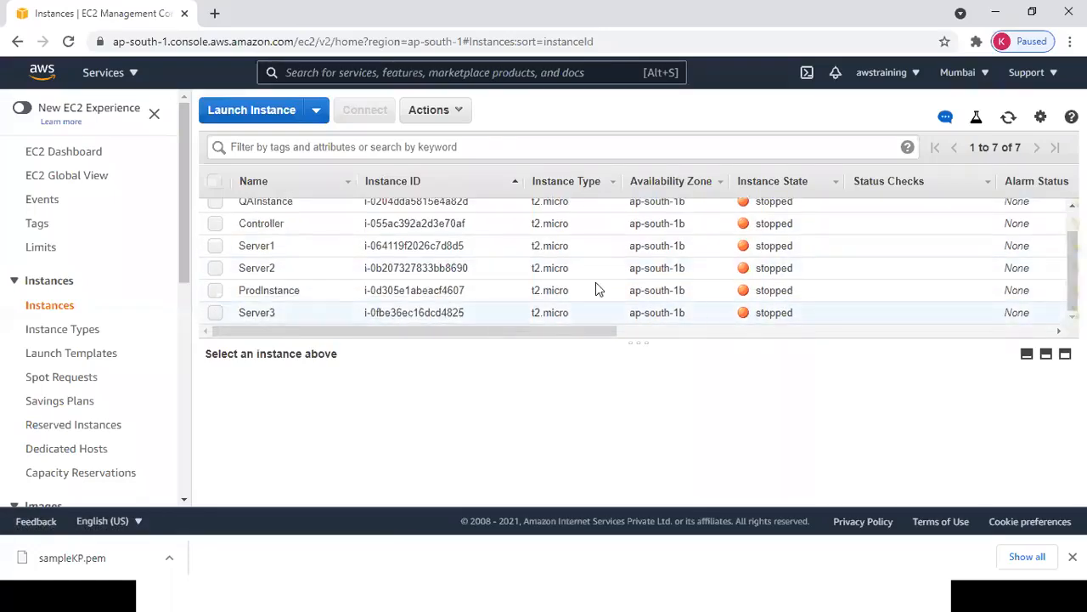
click(215, 246)
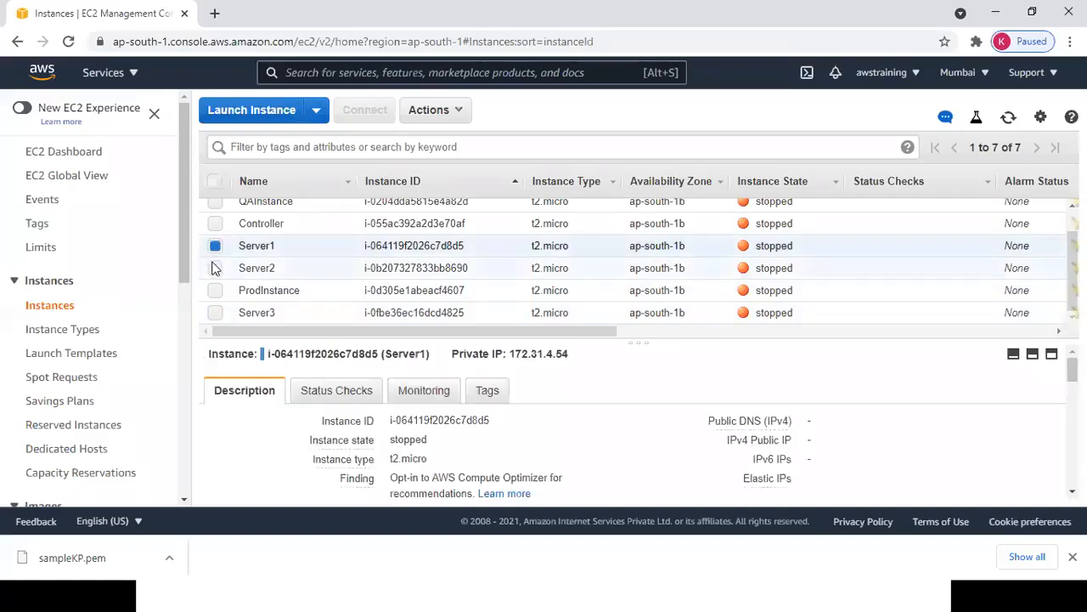
click(215, 267)
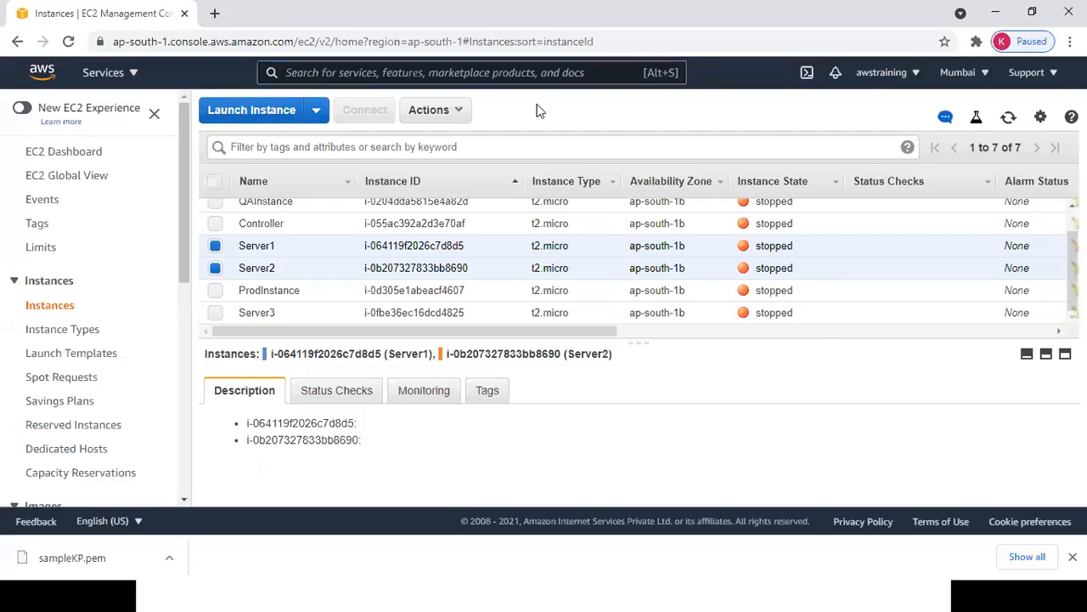
click(448, 111)
mouse_move(526, 218)
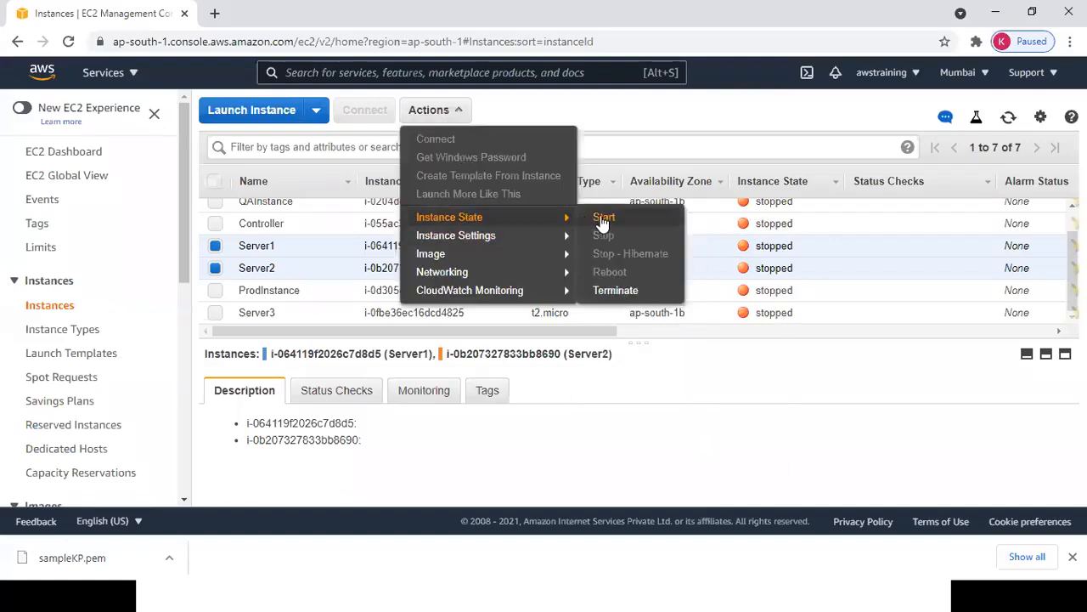
click(603, 218)
click(775, 377)
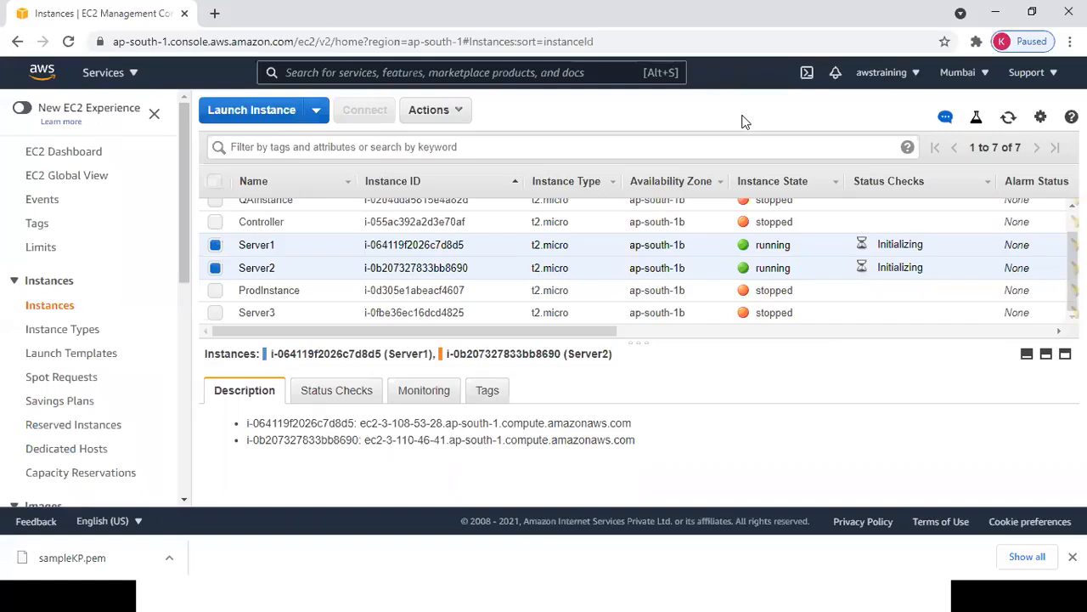
click(504, 150)
text(r)
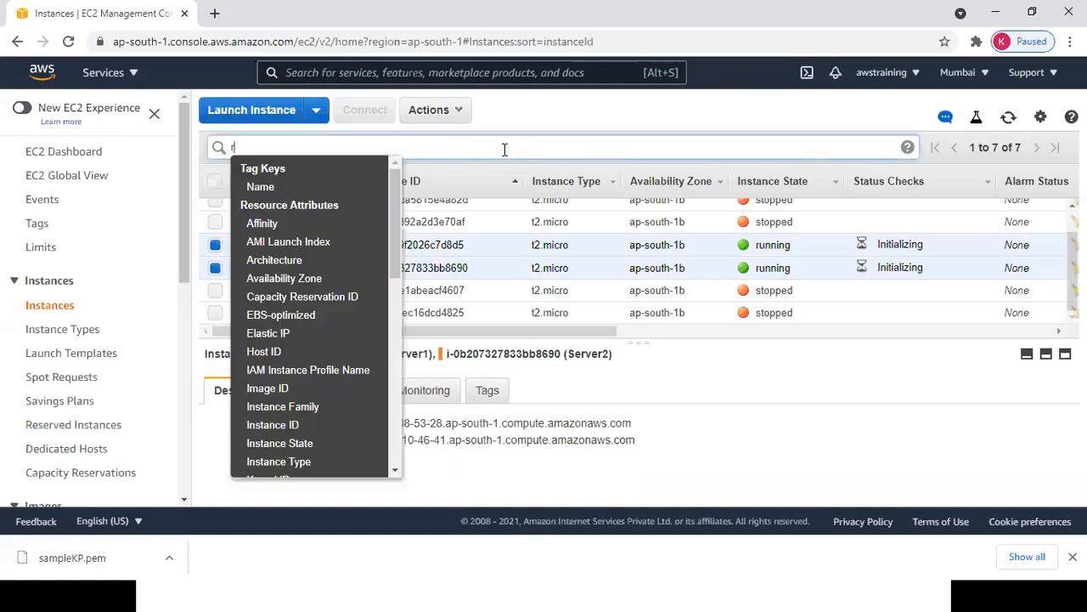
text(unning)
key(BackSpace)
key(BackSpace)
key(BackSpace)
key(BackSpace)
key(BackSpace)
key(BackSpace)
key(BackSpace)
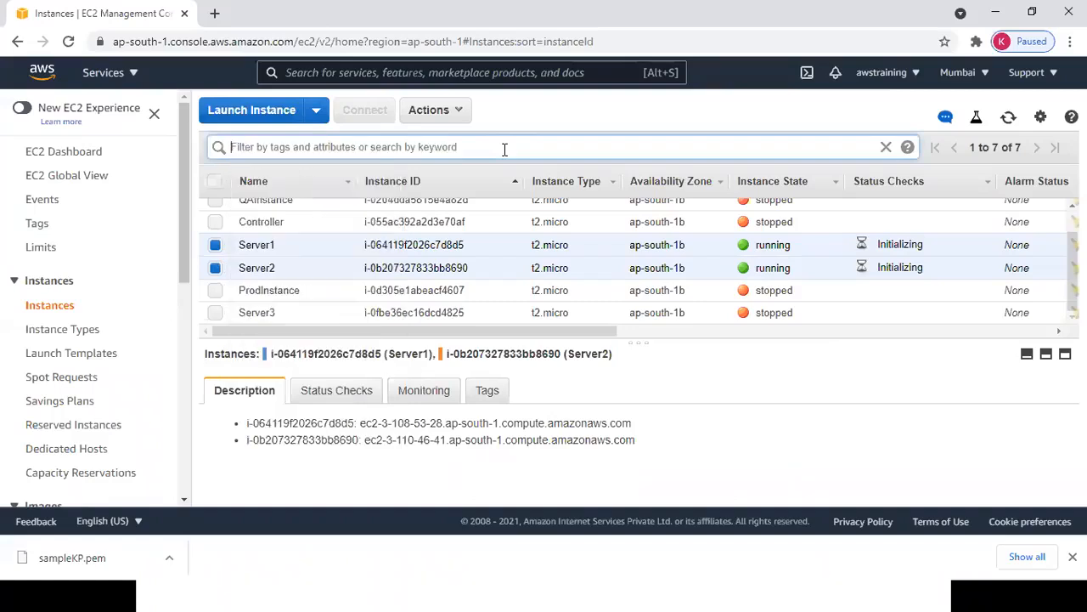
click(505, 149)
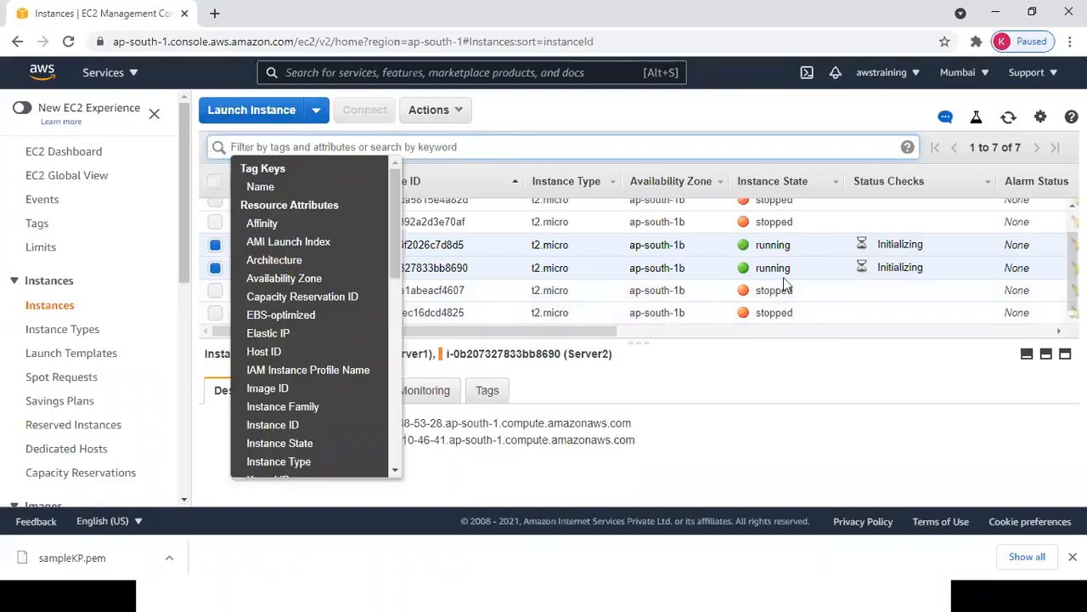
click(829, 371)
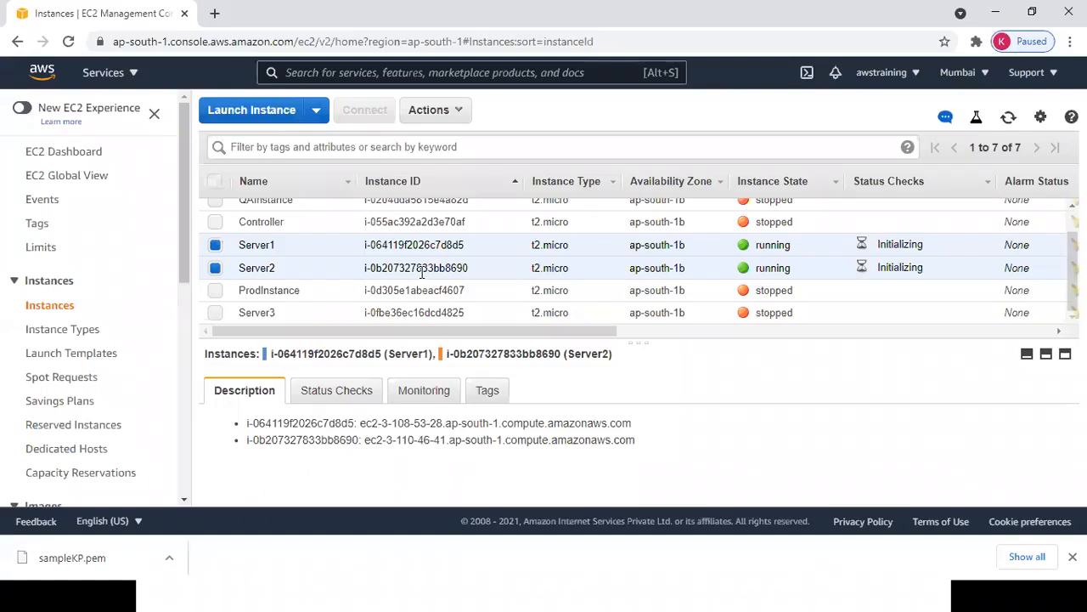
key(alt+Tab)
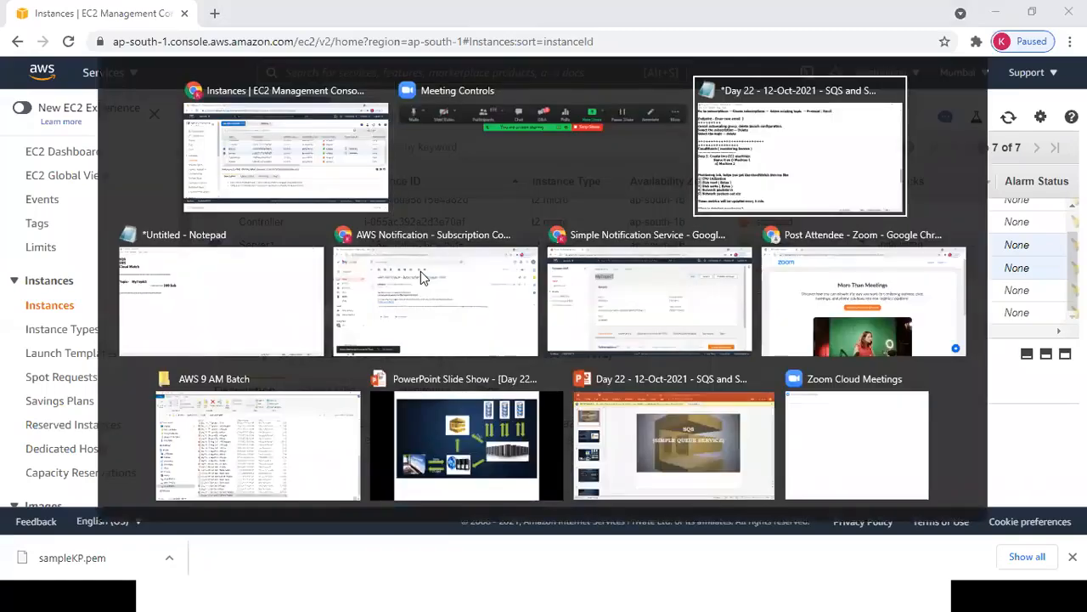
Review the CloudWatch Step 1 lines through Machine 2, then glance at the AWS services list.
drag(2, 244, 283, 304)
drag(304, 346, 301, 339)
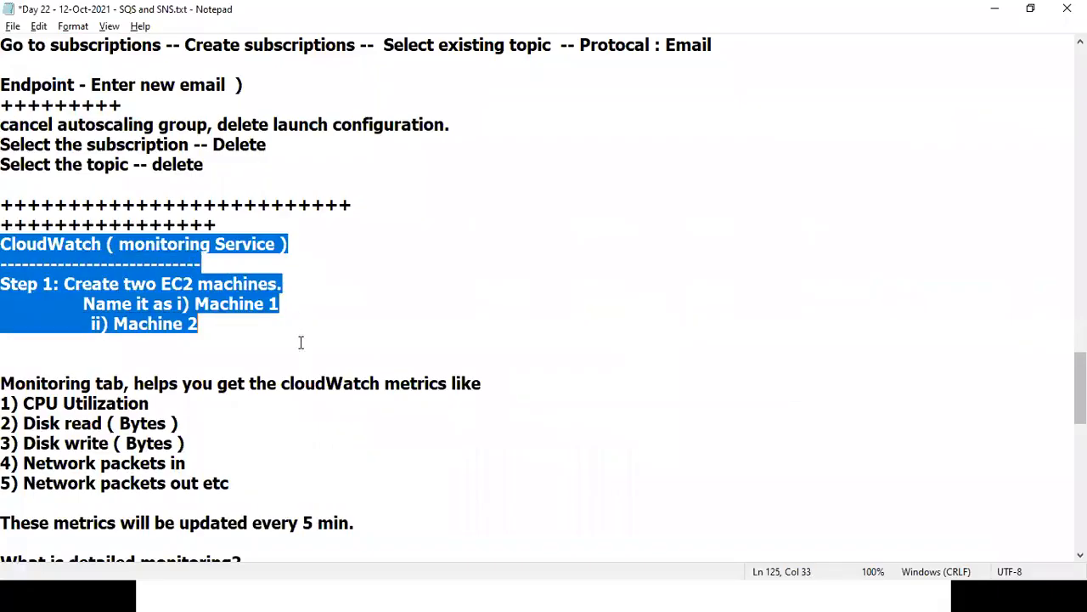
click(301, 343)
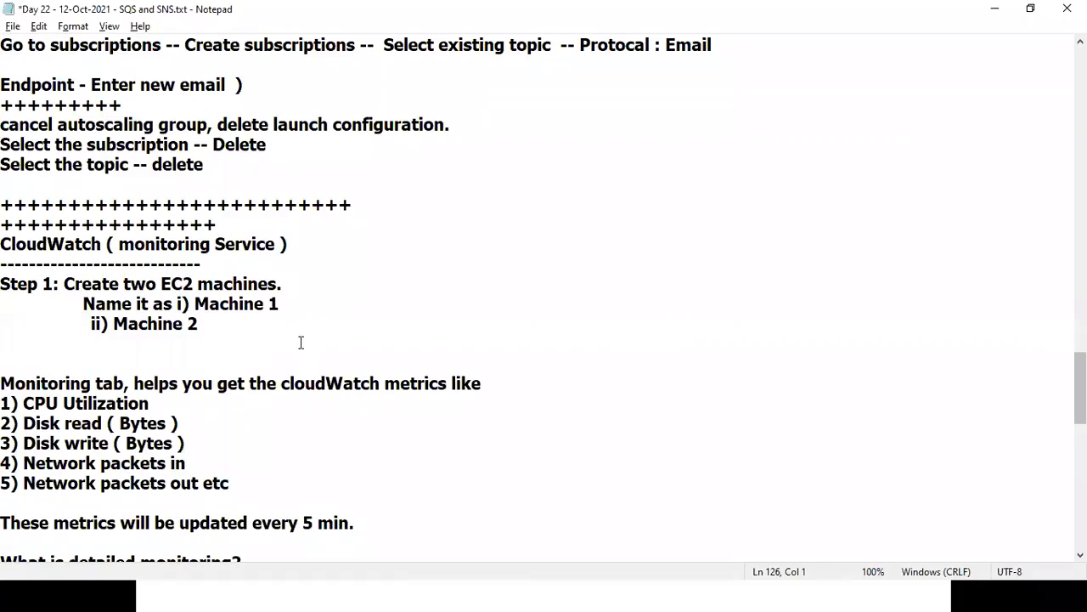
key(alt+Tab)
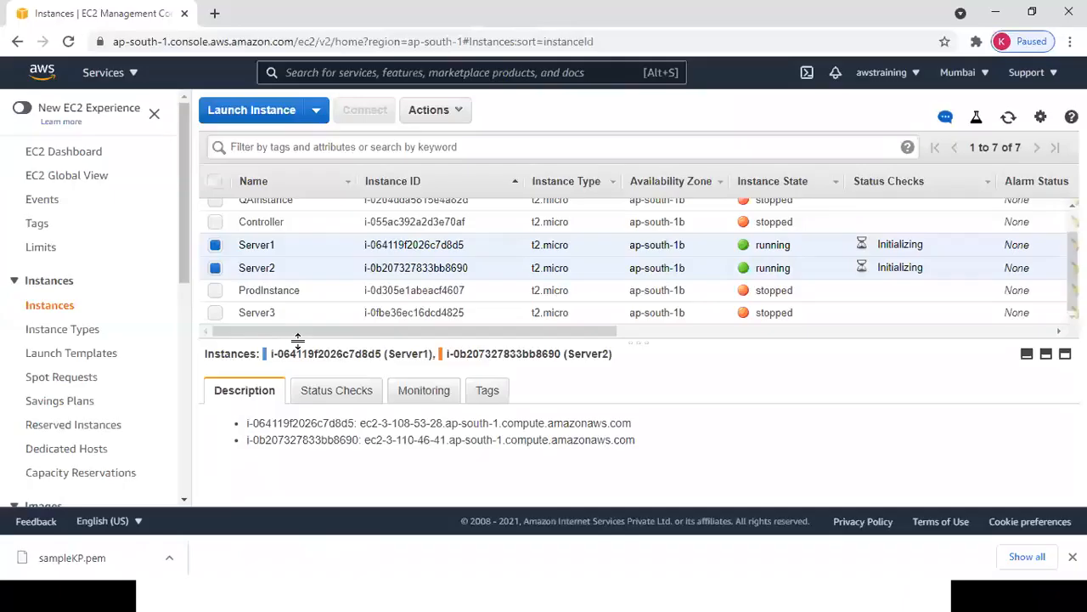
click(131, 74)
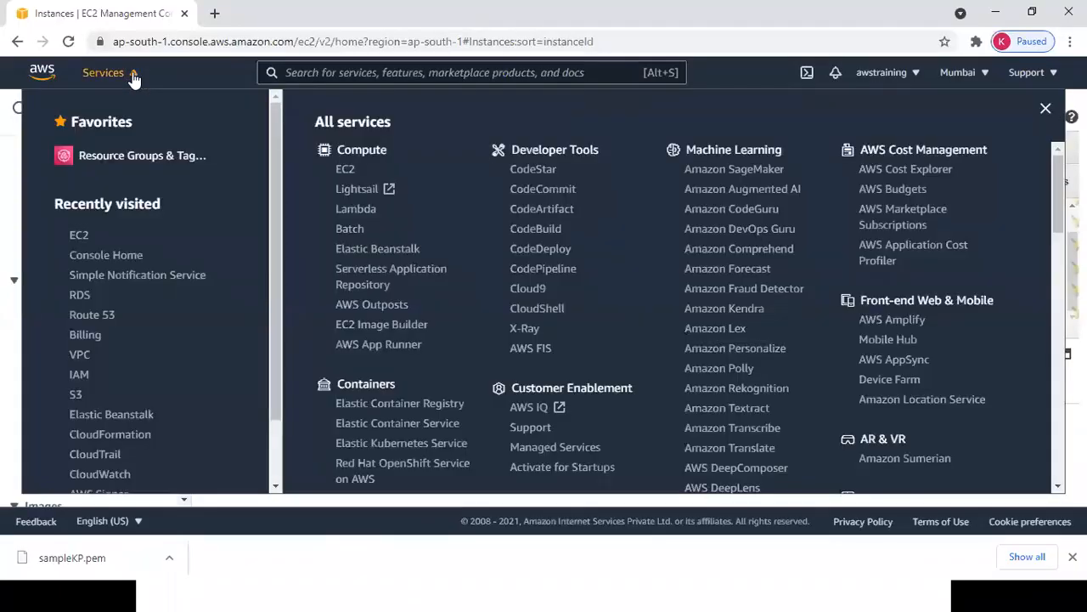
key(Escape)
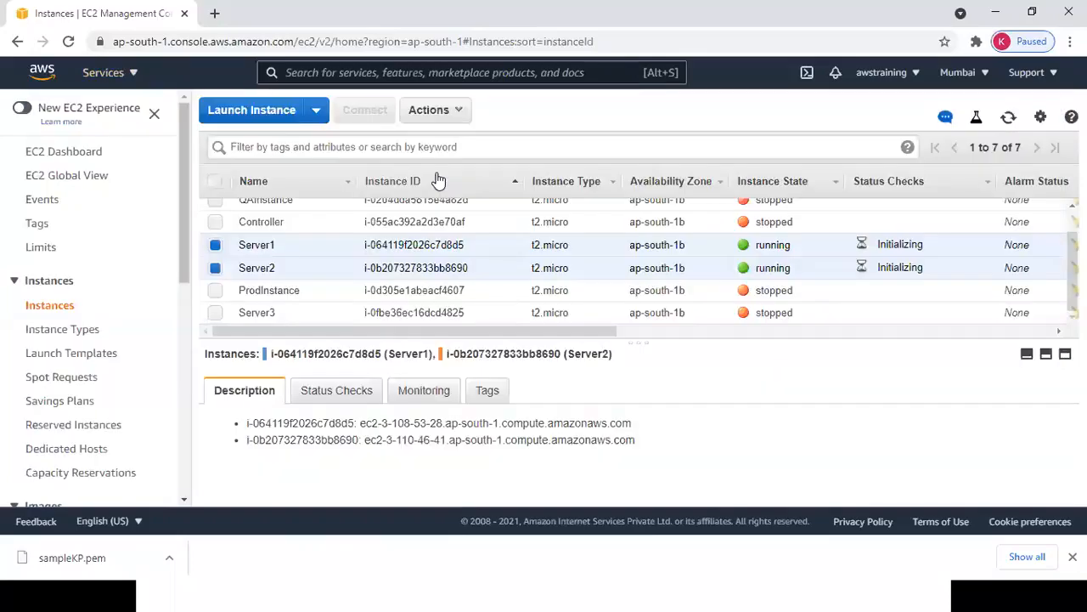
Read down the notes to the CloudWatch dashboard section and return to the EC2 instances page.
key(alt+Tab)
click(273, 468)
key(Down)
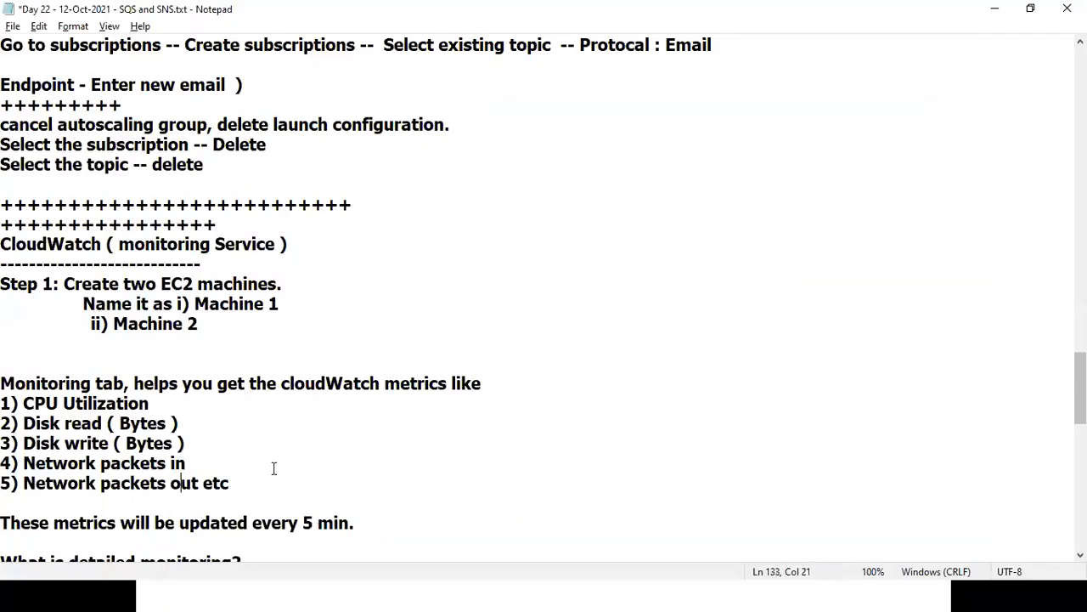
key(Down)
key(Down)
key(Down)
key(Down)
key(Down)
key(Down)
key(Down)
key(Down)
key(Down)
key(Down)
key(Down)
key(Down)
key(Down)
key(Down)
key(Down)
key(Down)
key(Down)
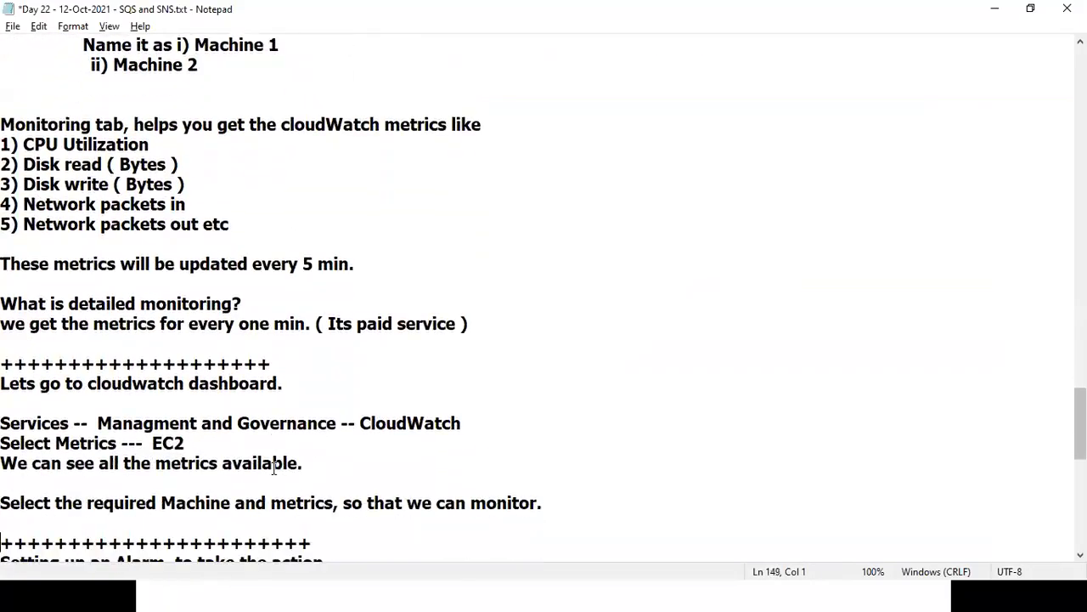
drag(123, 403, 599, 399)
key(alt+Tab)
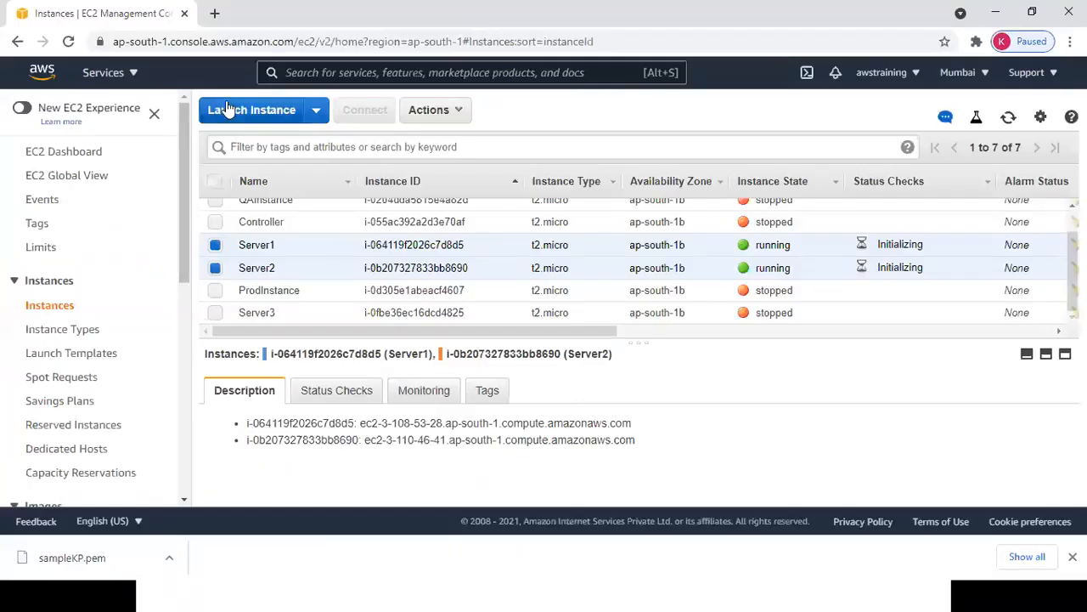
Open CloudWatch from Services > Management & Governance in a new browser tab.
click(124, 75)
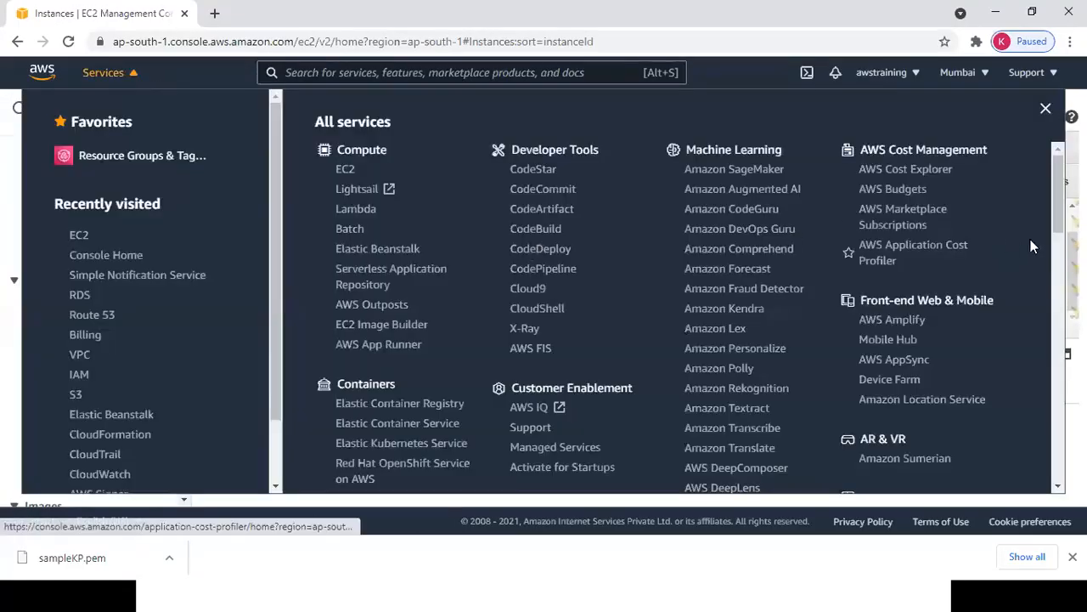
drag(1058, 225, 1057, 336)
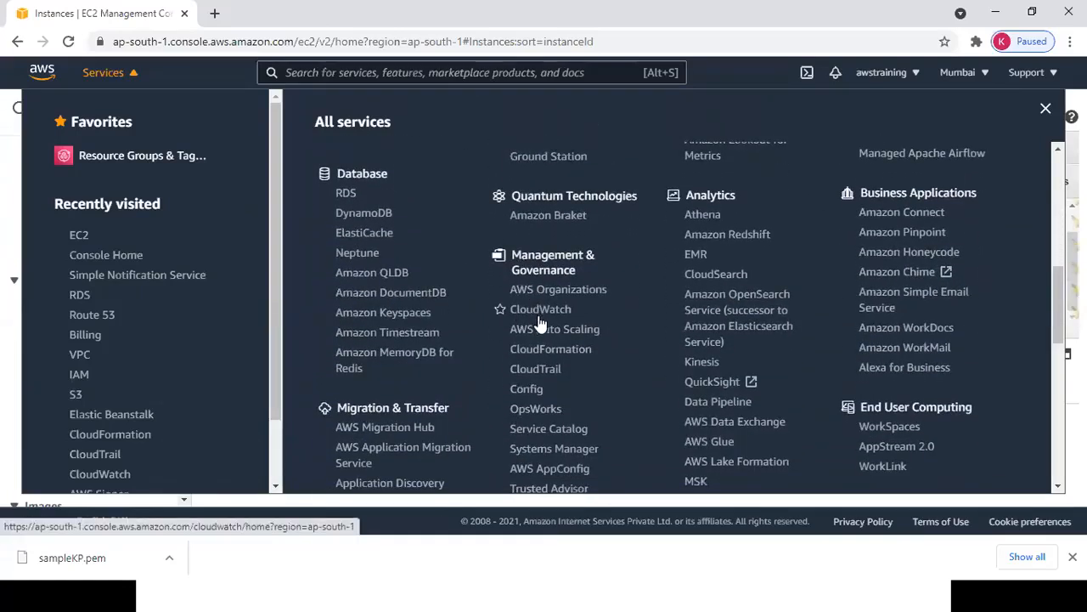
right_click(542, 314)
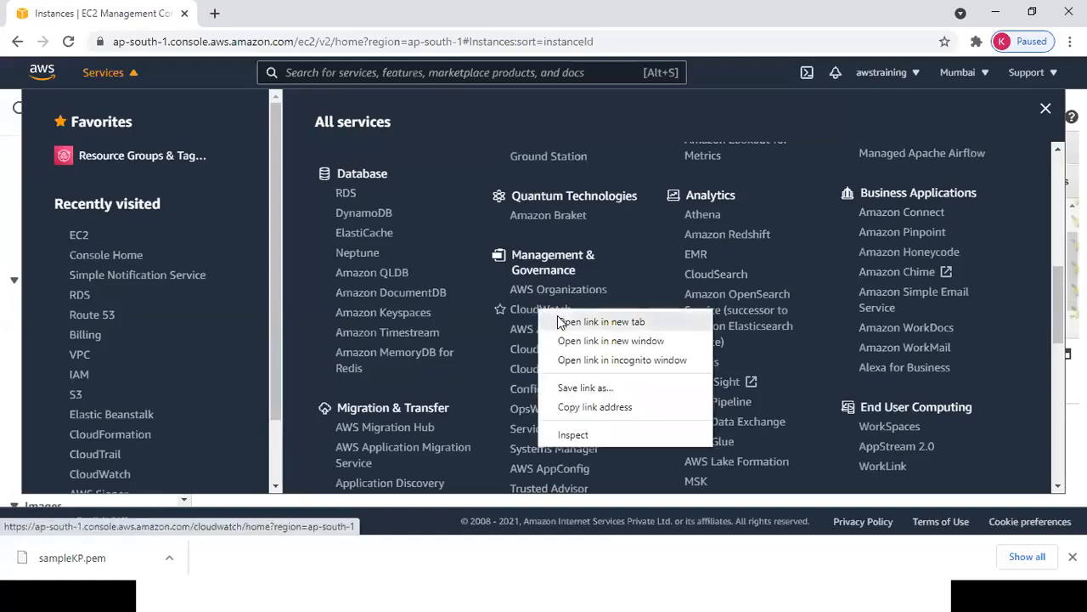
click(582, 320)
click(302, 19)
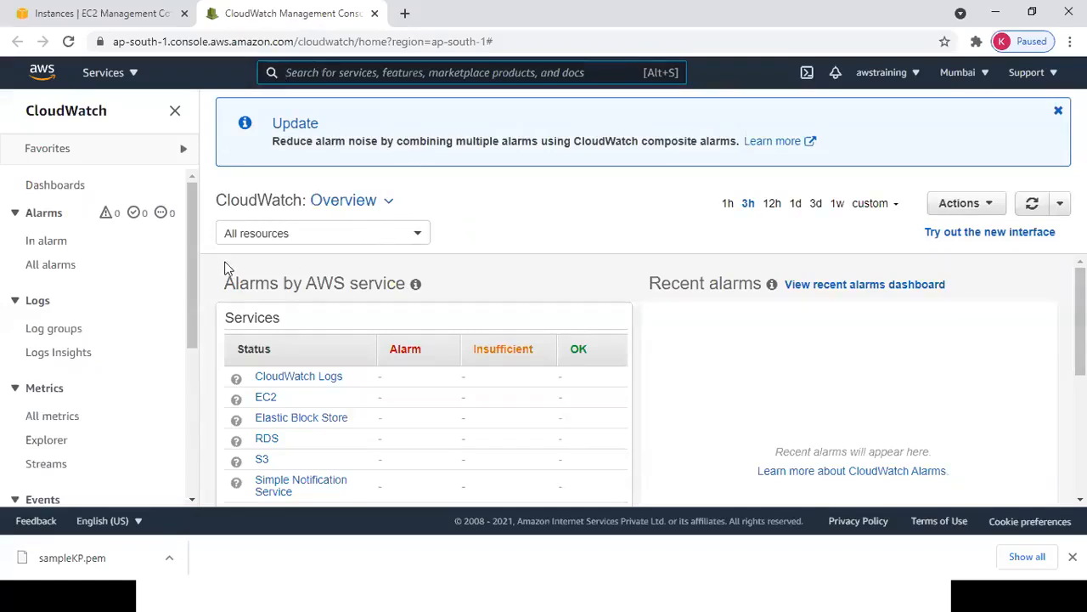
Browse CloudWatch All metrics down to the EC2 per-instance metrics list.
drag(193, 264, 212, 342)
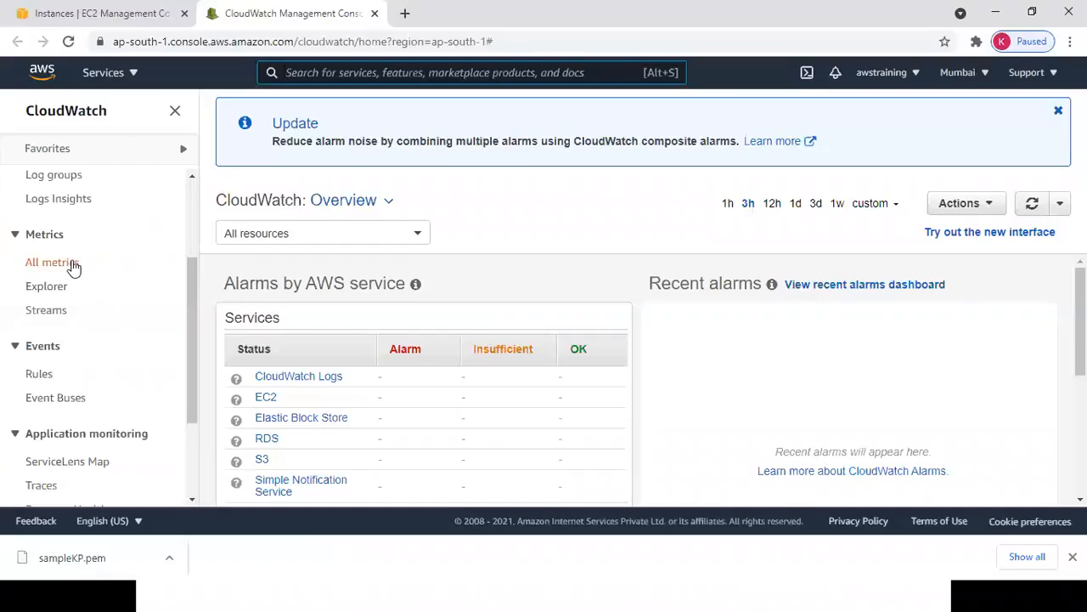
click(73, 265)
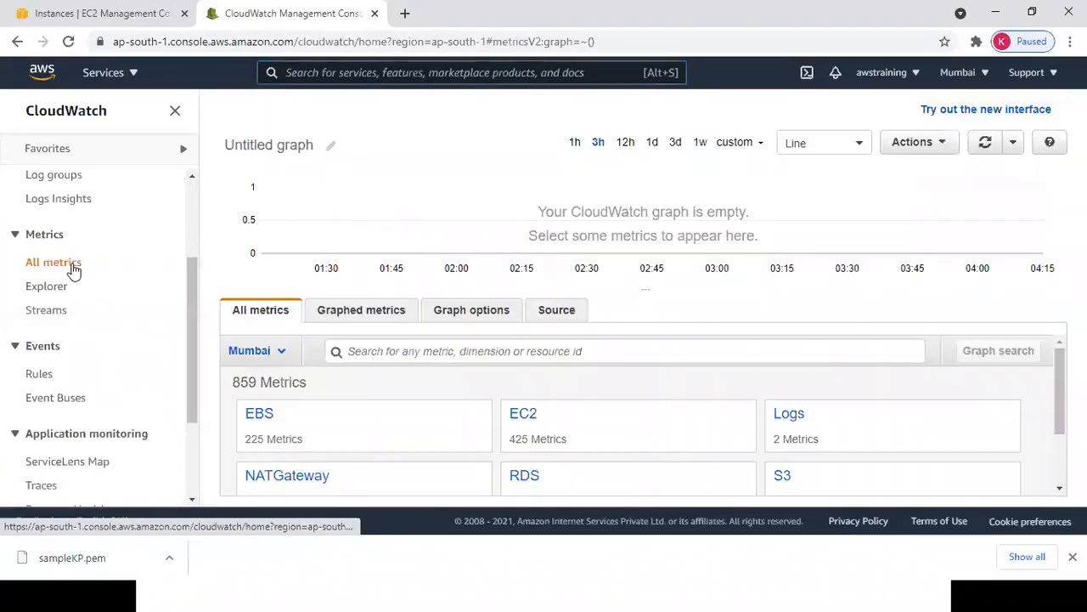
click(524, 418)
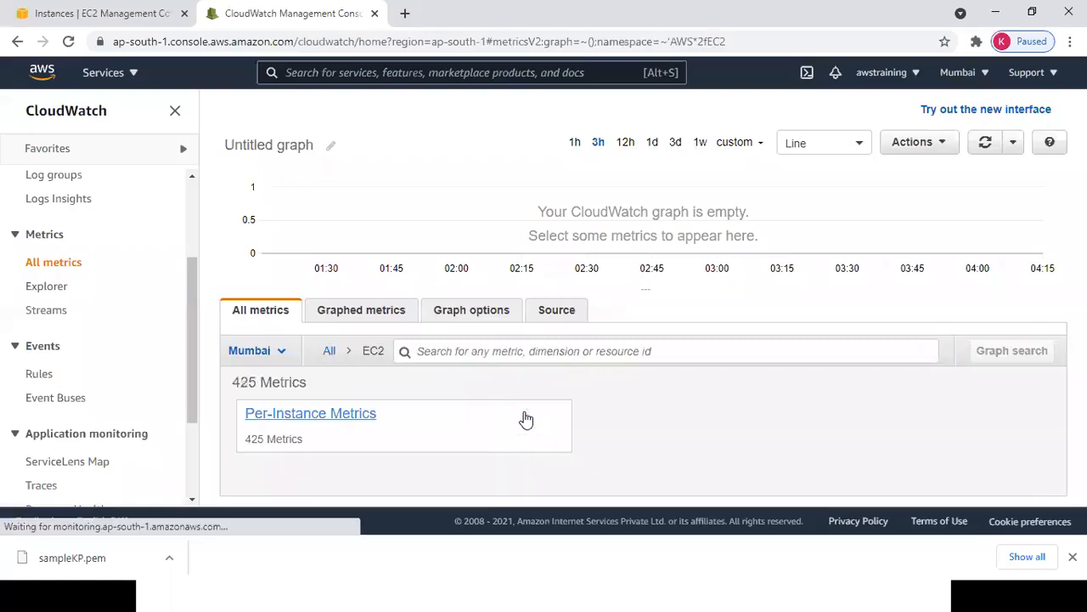
click(337, 416)
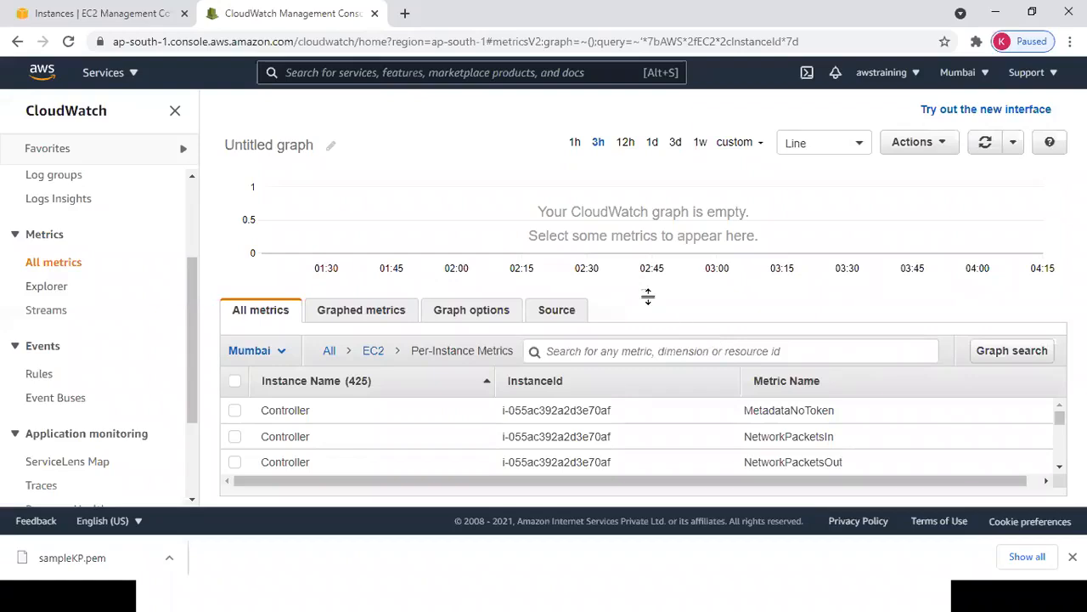
drag(646, 294, 623, 182)
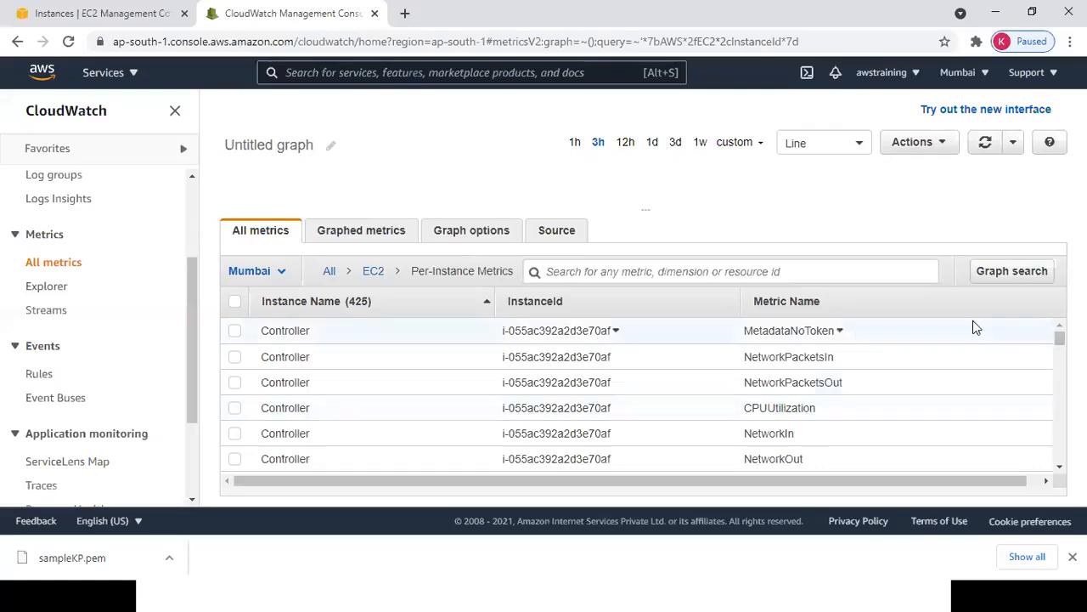
Search the metrics for 'server1', find no match, and clear the filter back to 425 metrics.
click(836, 271)
text(server1)
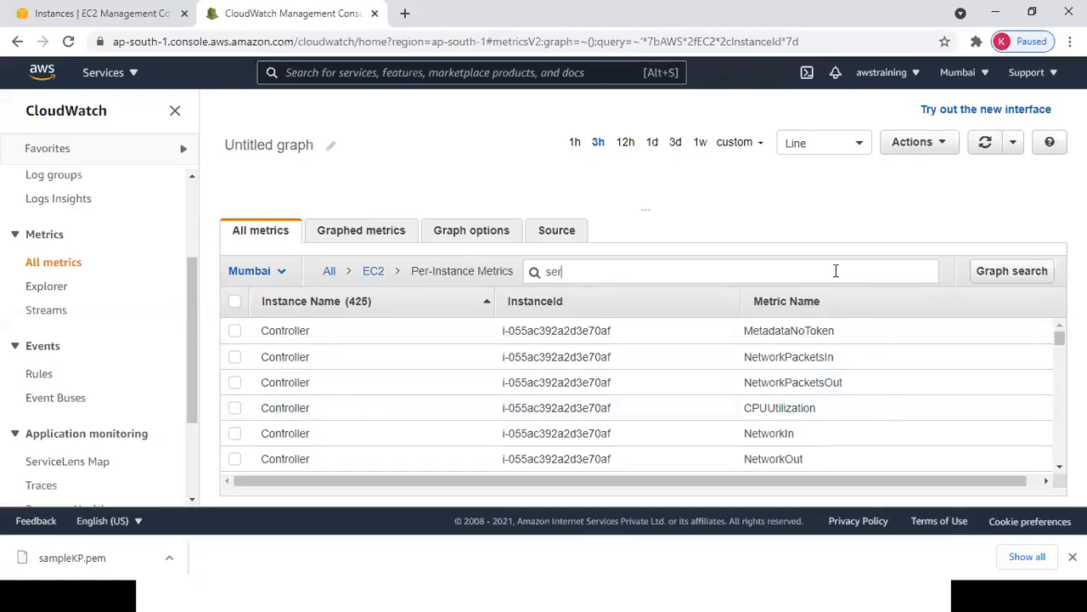
key(Return)
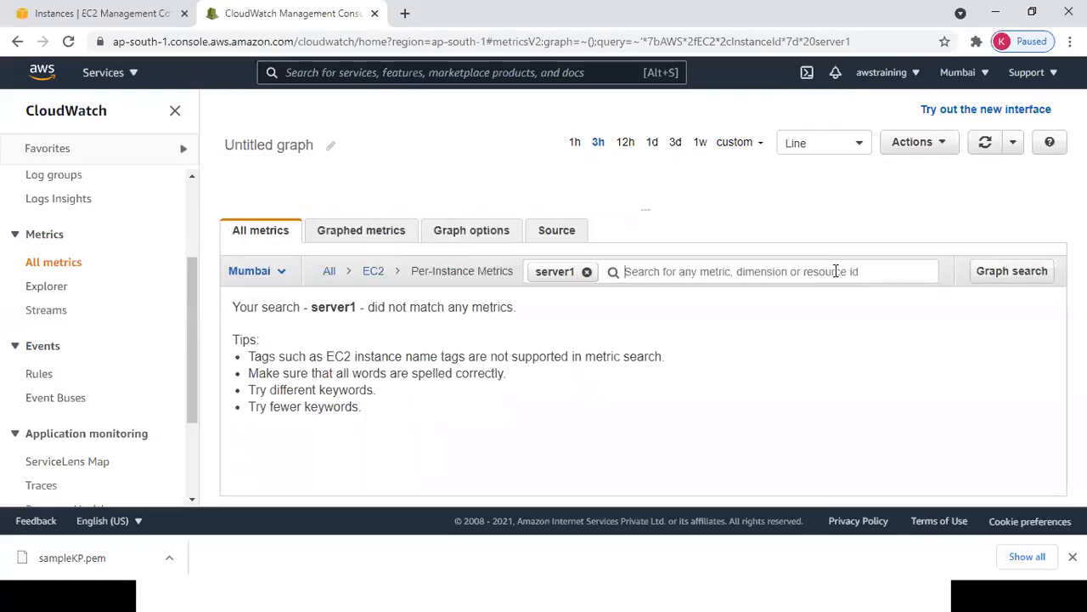
click(587, 272)
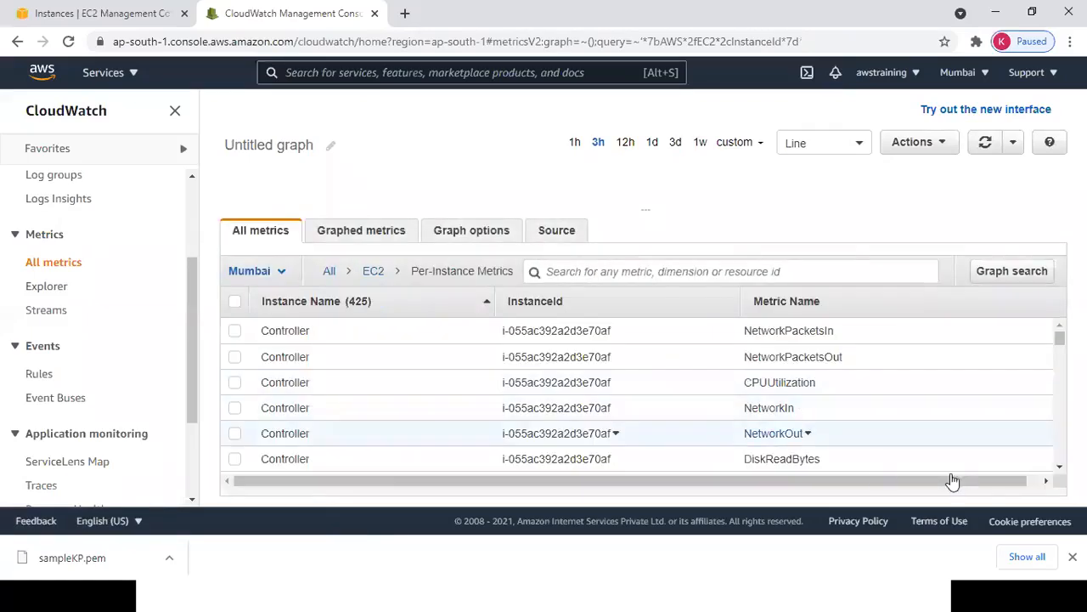
scroll(638, 395, down, 5)
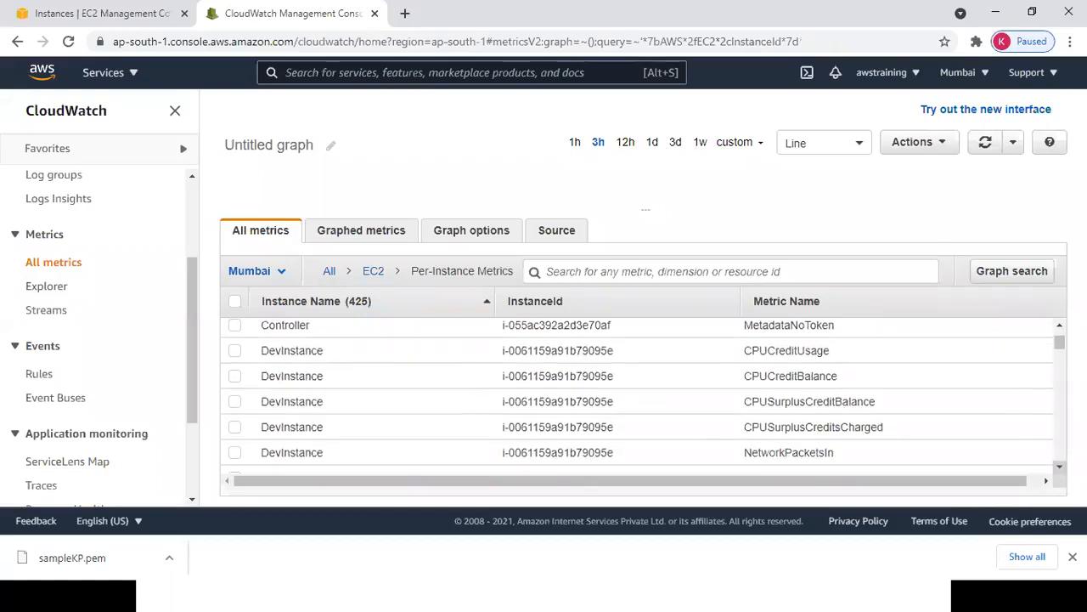
key(alt+Tab)
key(alt+Tab)
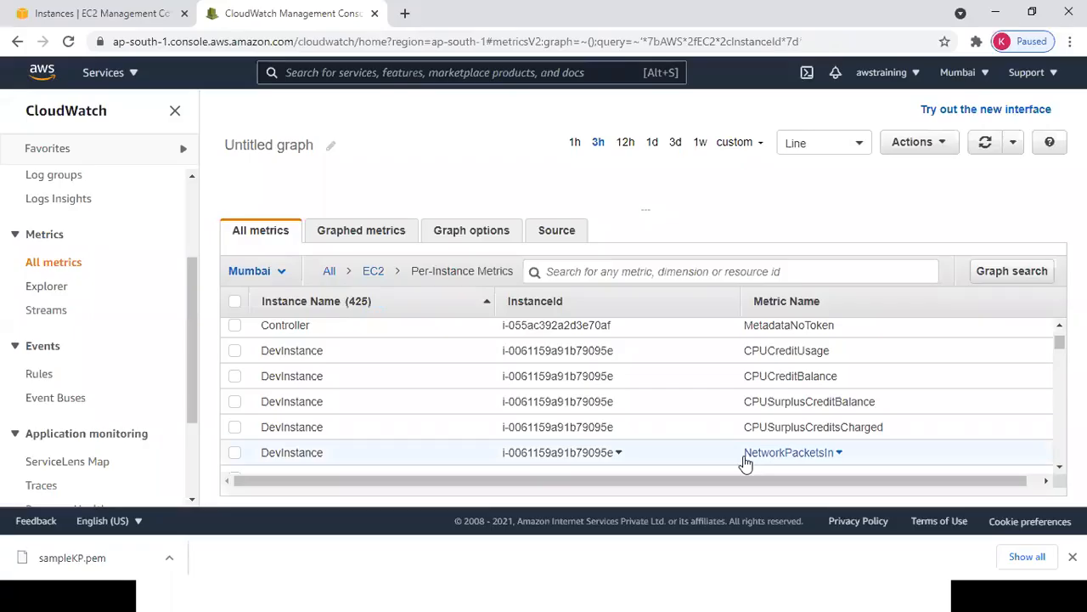
Copy Server1's instance ID from EC2 and filter CloudWatch metrics by it, leaving 17 metrics.
key(alt+Tab)
click(261, 205)
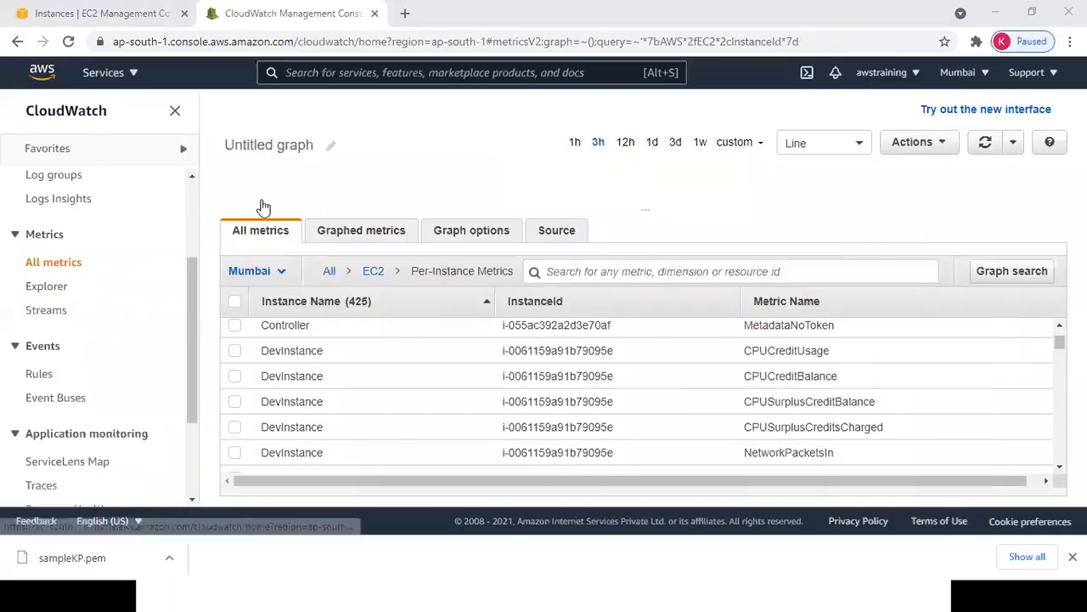
click(121, 12)
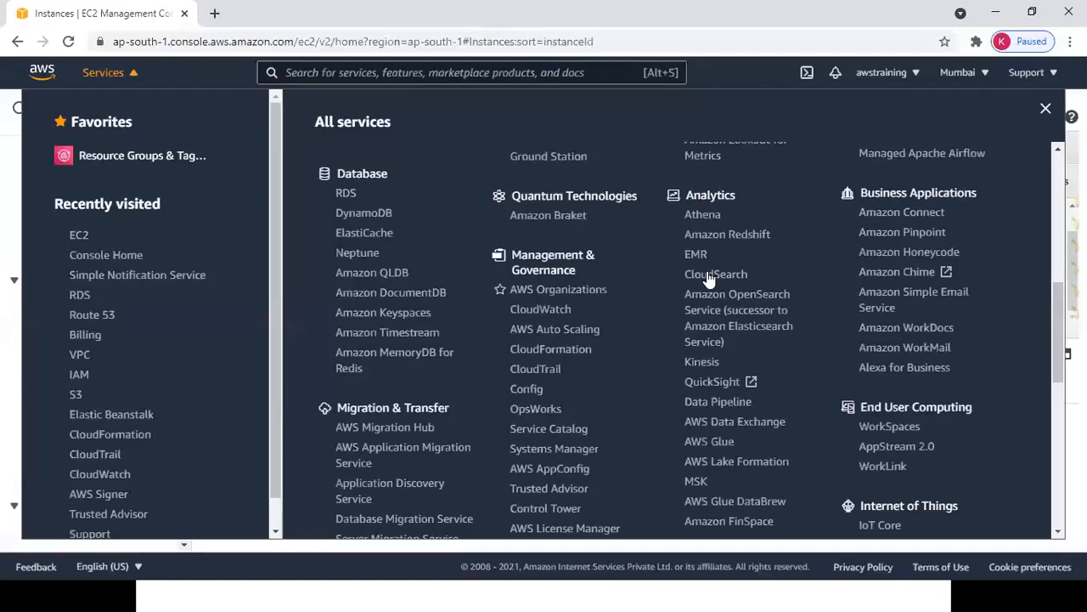
click(1046, 108)
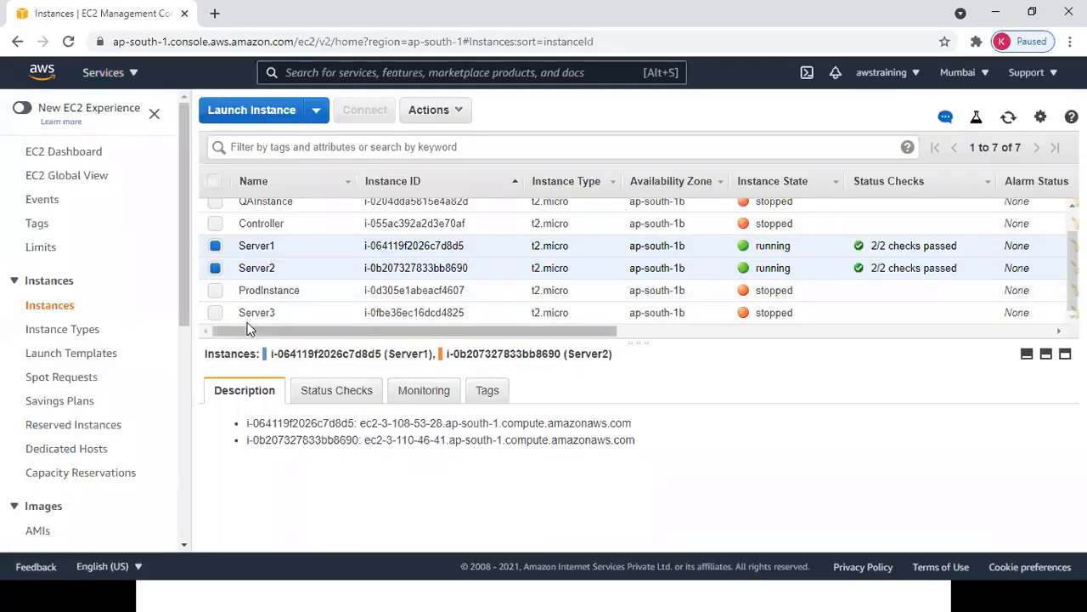
click(215, 268)
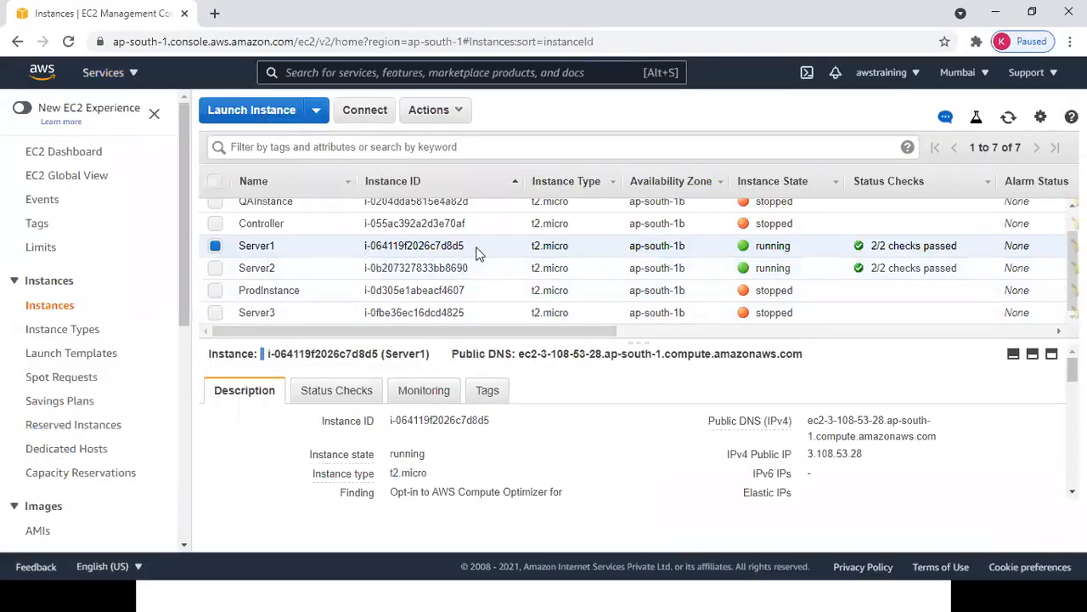
drag(476, 253, 366, 242)
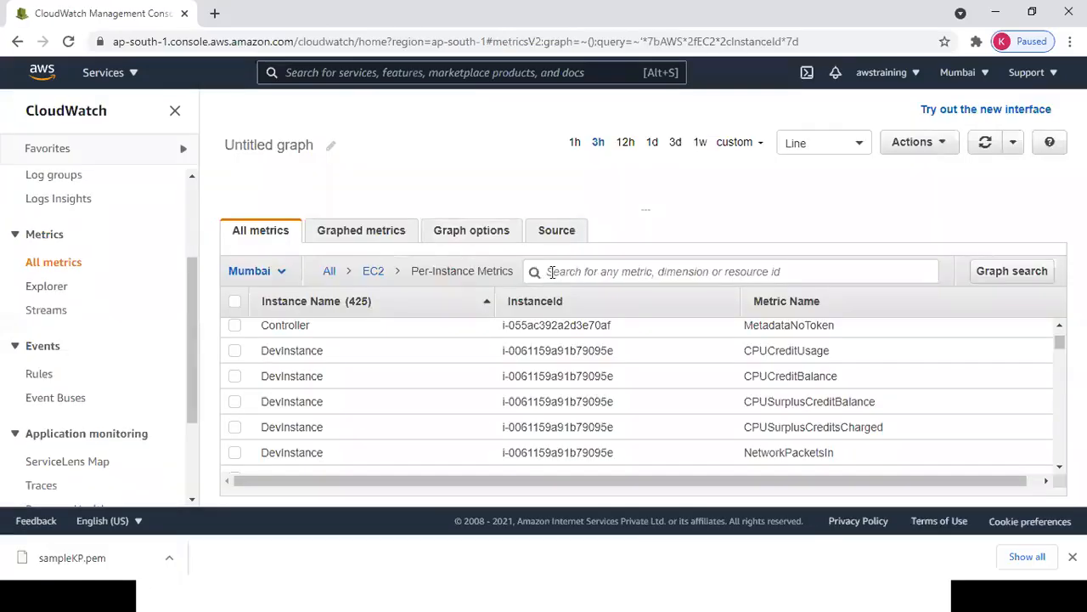
click(553, 271)
text(i-064119f2026c7d8d5)
key(Return)
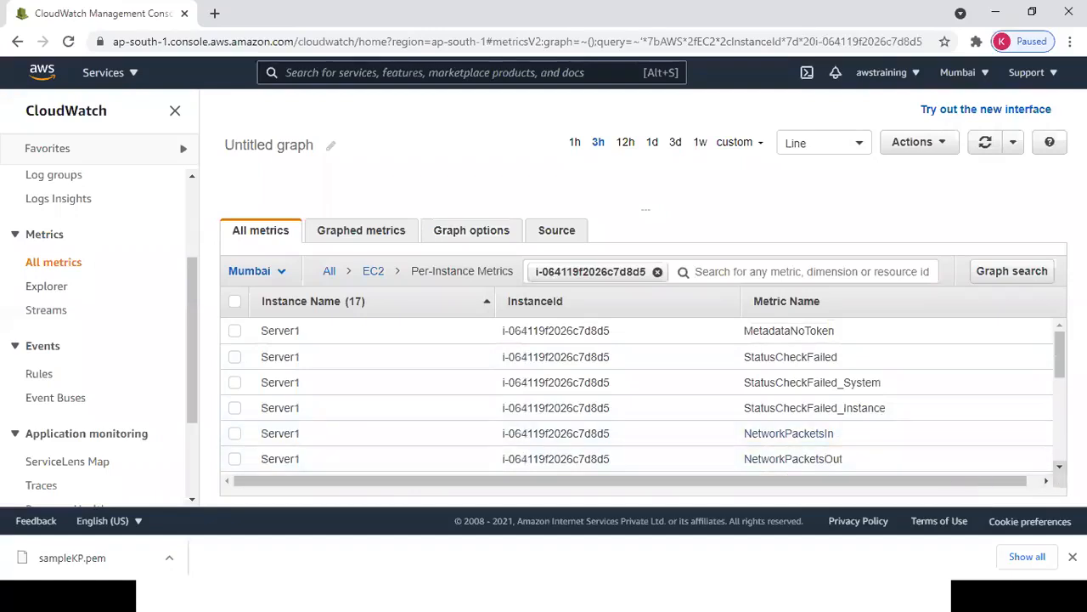
Scroll through Server1's 17 metrics and tick CPUUtilization to add it to the graph.
click(1059, 466)
scroll(782, 399, down, 1)
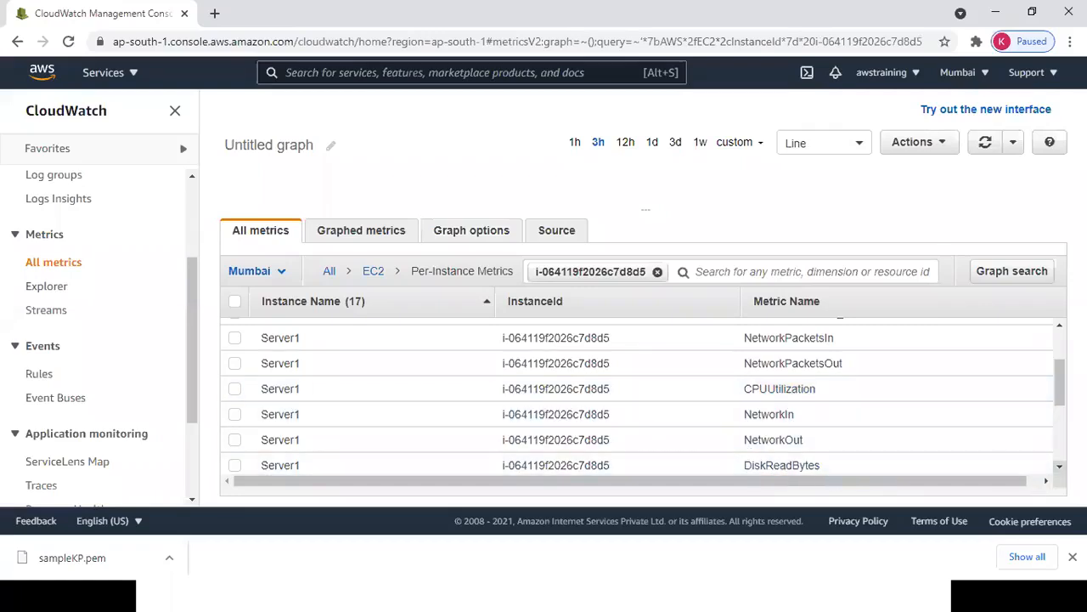
click(1060, 466)
scroll(1059, 466, down, 5)
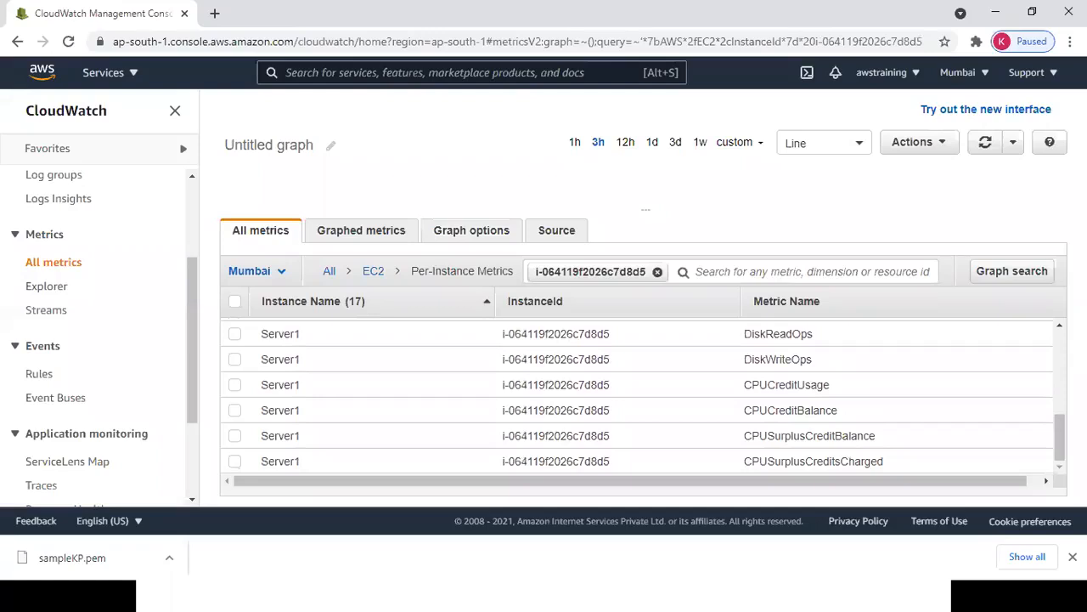
drag(1059, 437, 1044, 284)
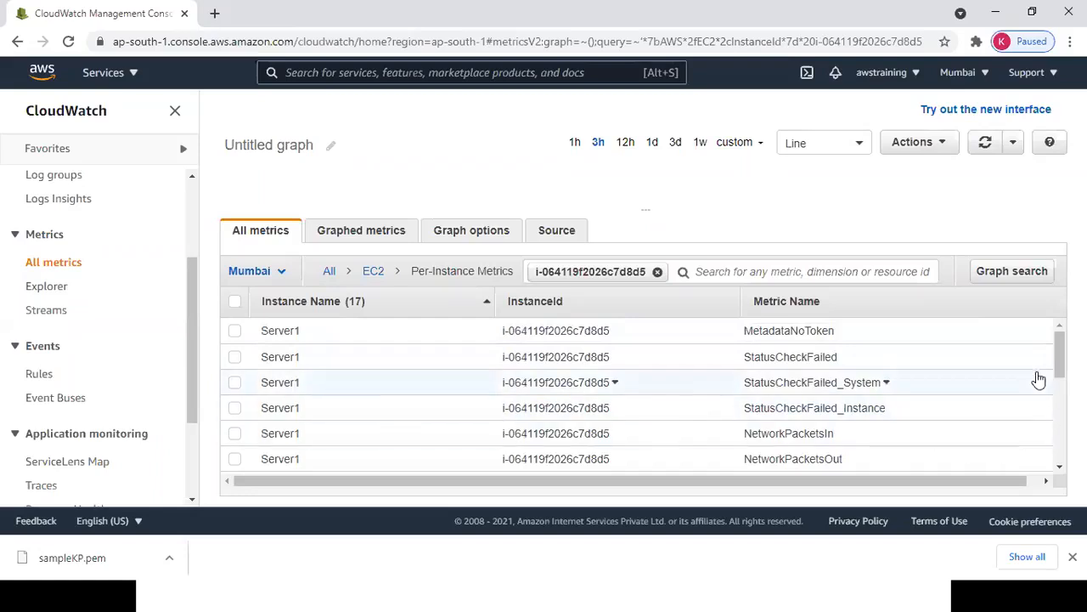
scroll(697, 408, down, 2)
scroll(697, 408, up, 1)
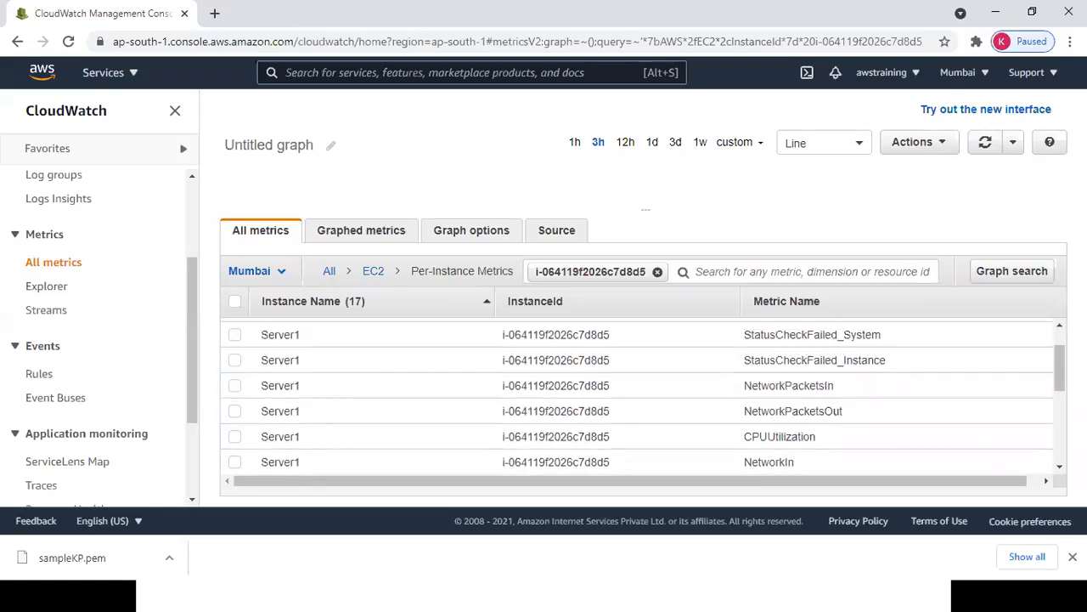
click(234, 436)
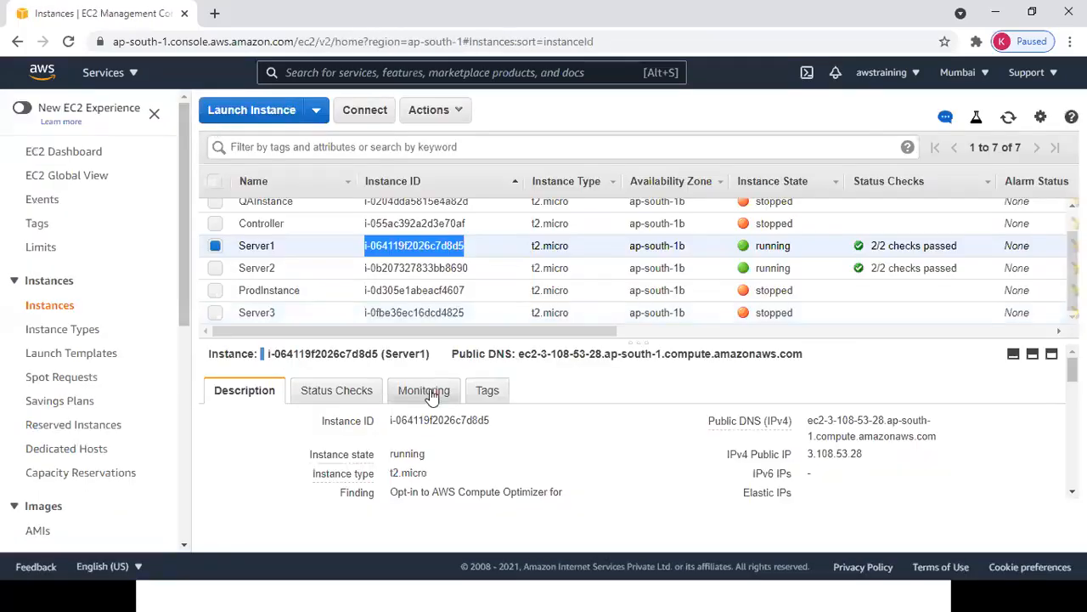
Open Server1's Monitoring tab and enlarge the pane to show CPU Utilization and Disk Reads graphs.
click(430, 392)
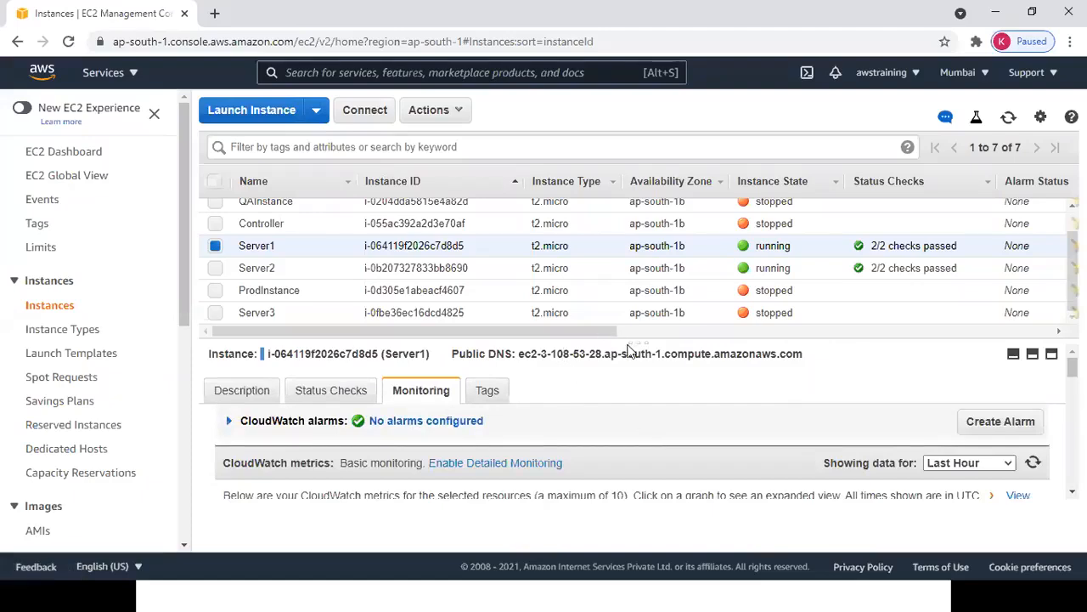
drag(636, 338, 619, 238)
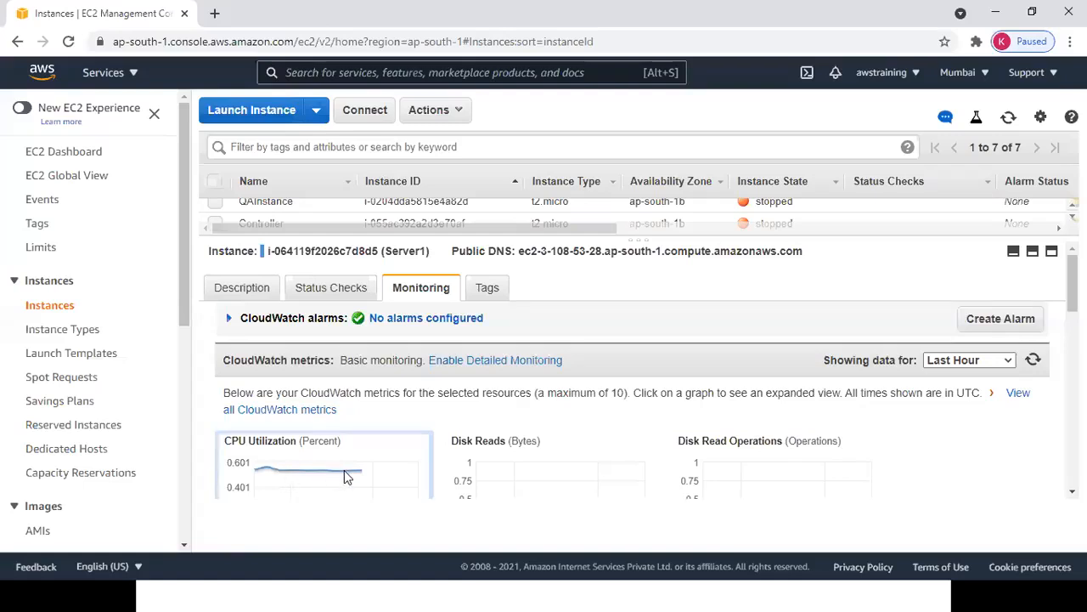
key(alt+Tab)
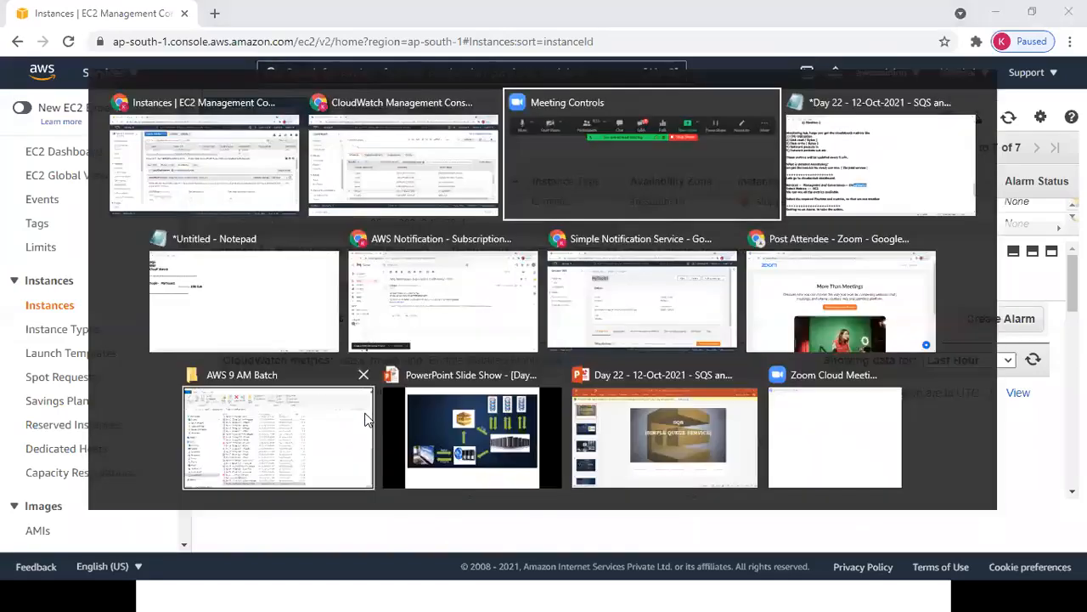
key(alt+Tab)
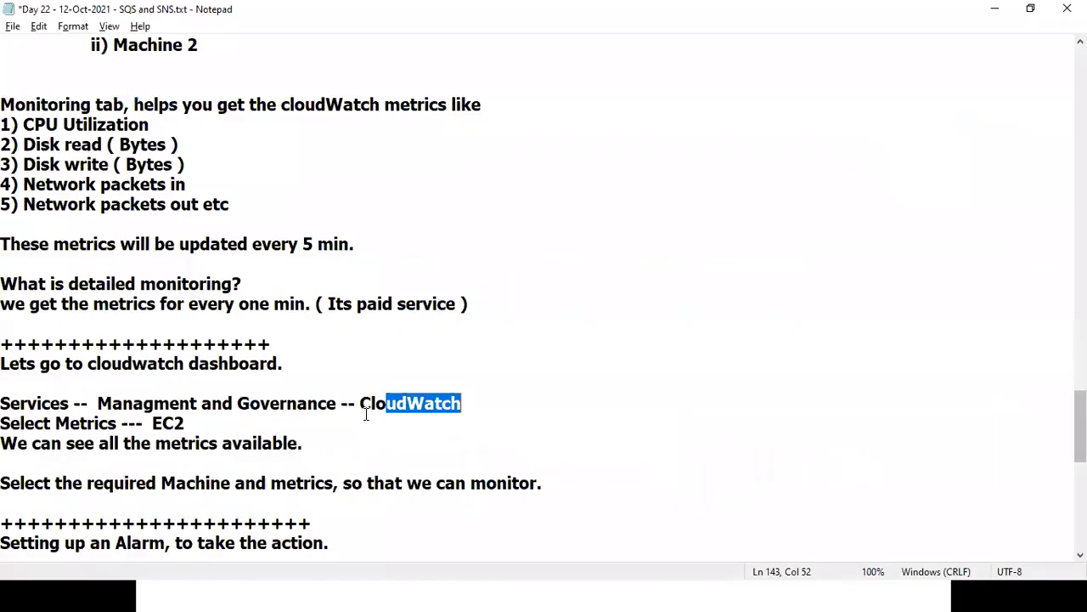
click(130, 218)
key(Up)
key(Up)
key(Up)
key(Up)
key(Up)
key(Up)
key(Up)
key(Up)
key(Up)
key(Up)
key(Up)
key(Up)
key(Up)
key(Up)
key(Up)
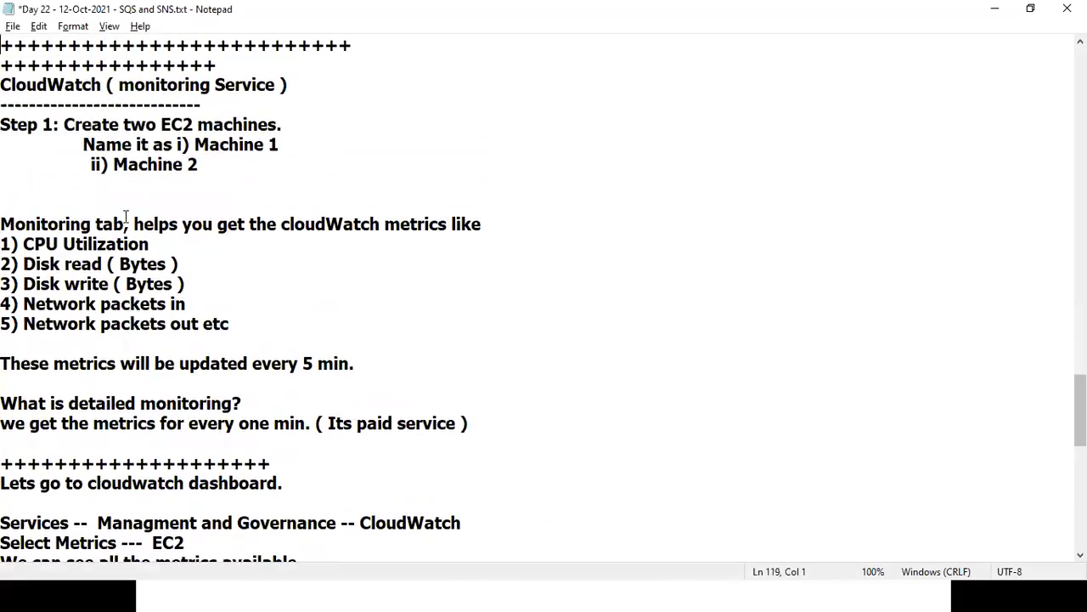
drag(41, 223, 132, 245)
key(Home)
shift+click(451, 218)
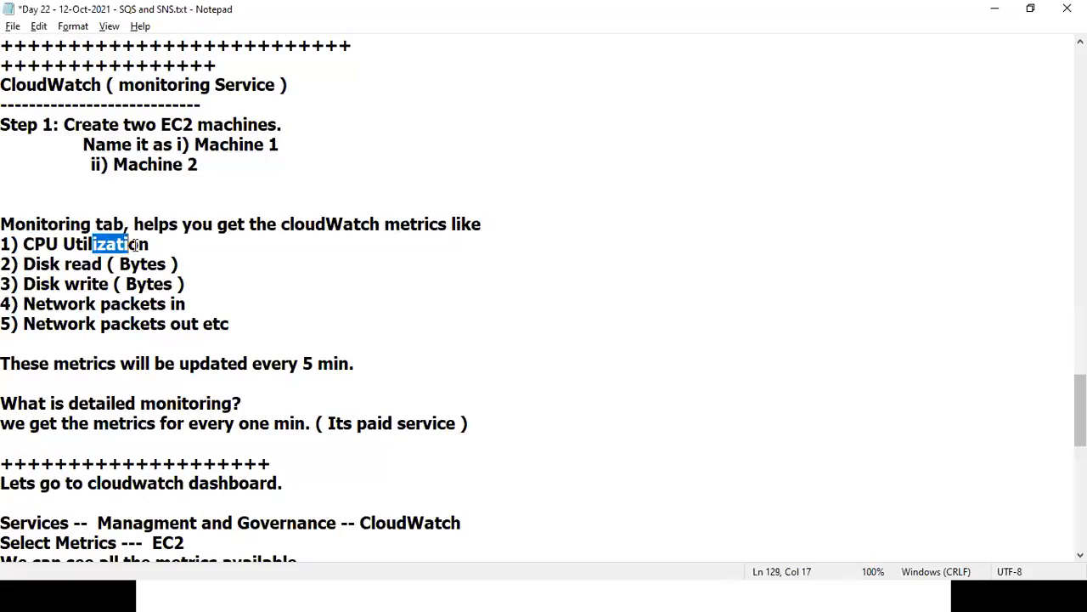
drag(64, 264, 185, 303)
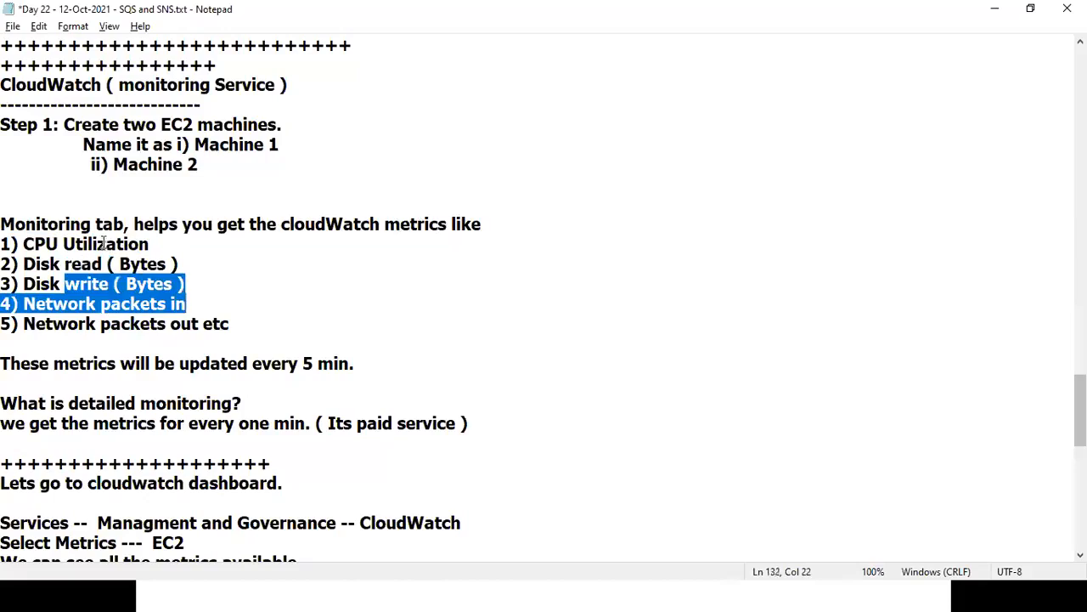
drag(102, 244, 227, 324)
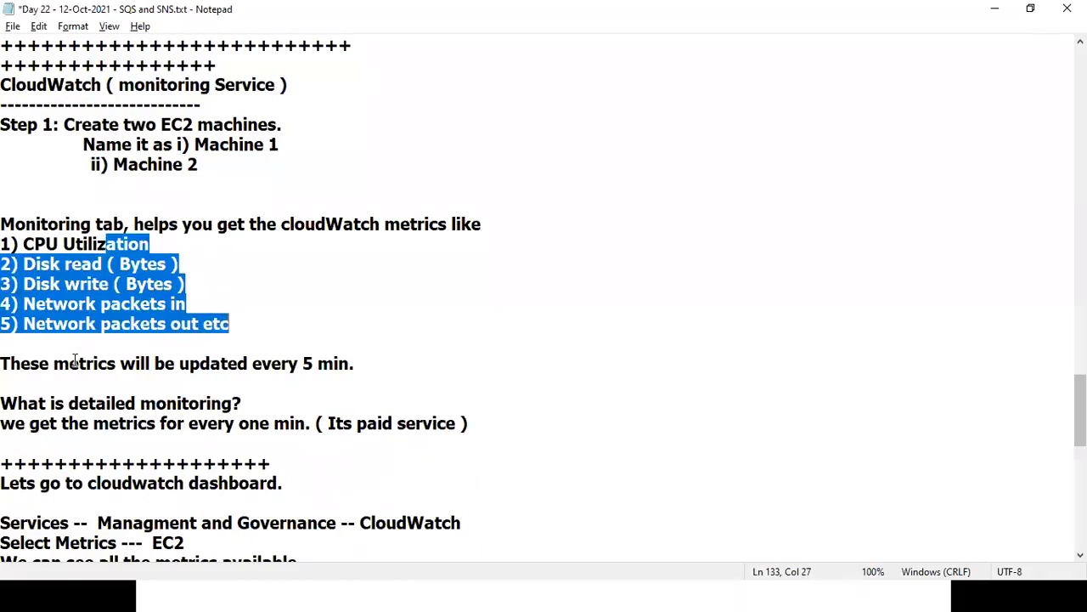
drag(251, 363, 388, 360)
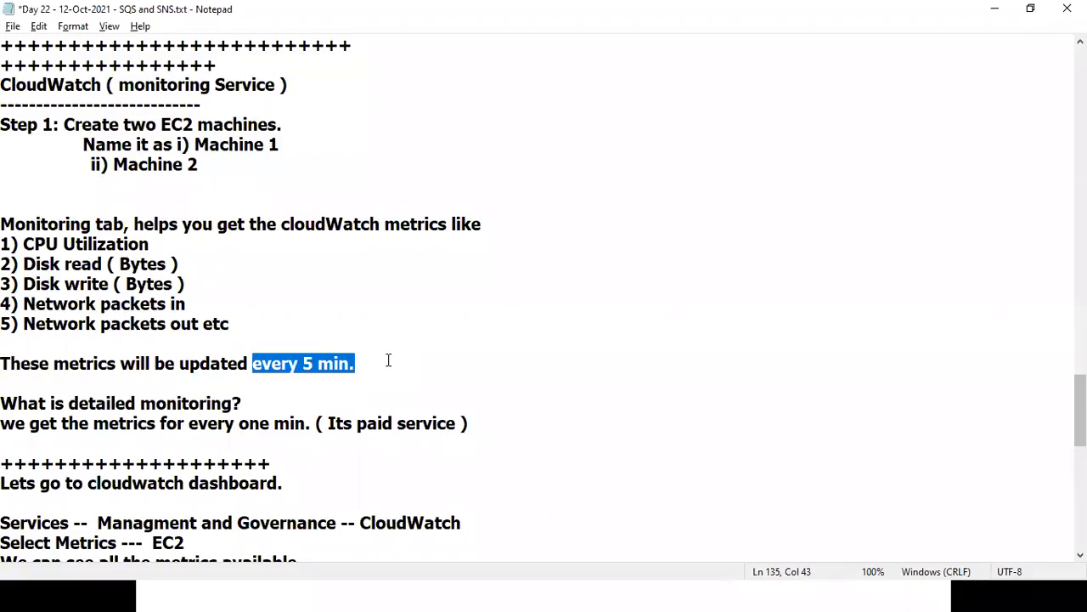
drag(221, 362, 417, 364)
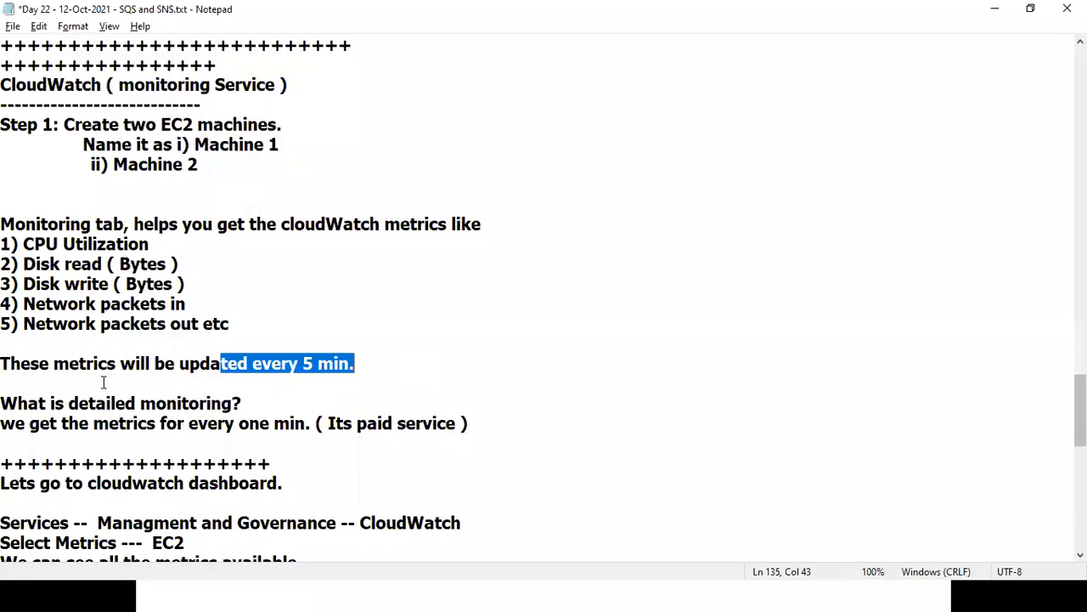
drag(94, 397, 306, 430)
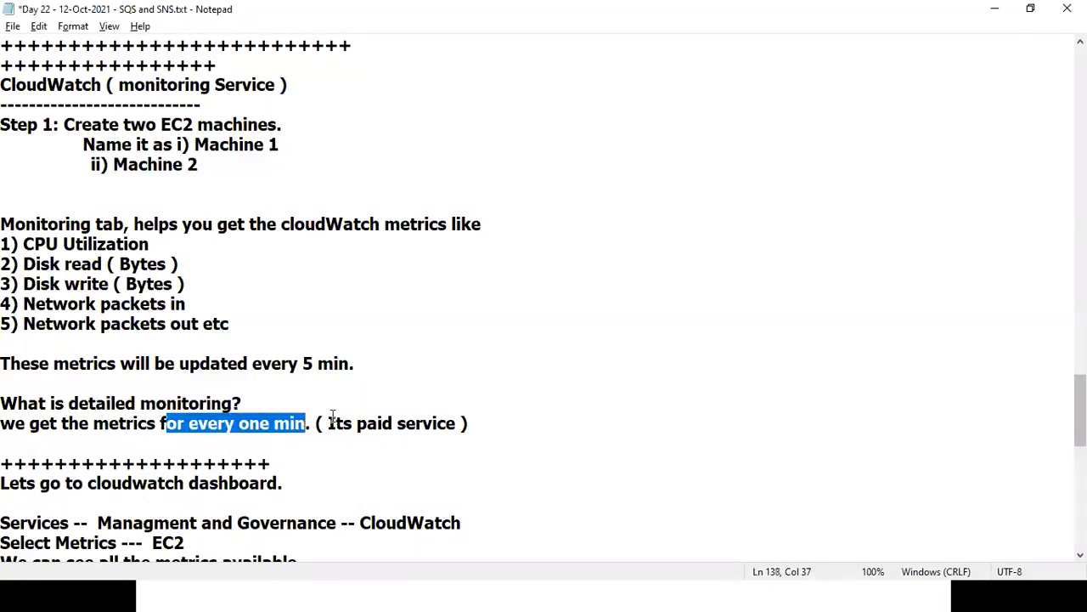
click(354, 437)
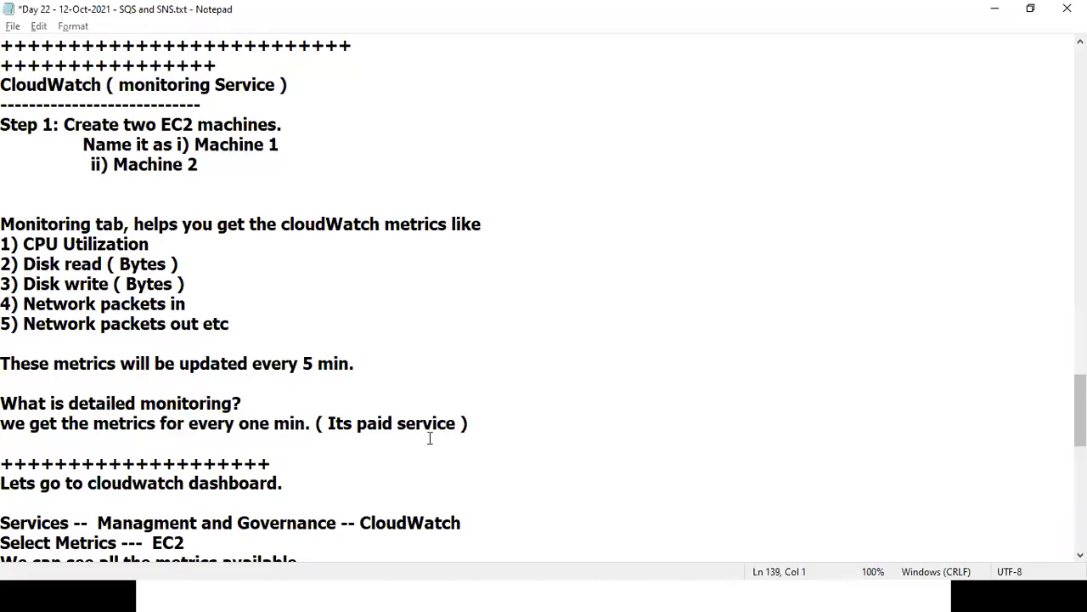
key(alt+Tab)
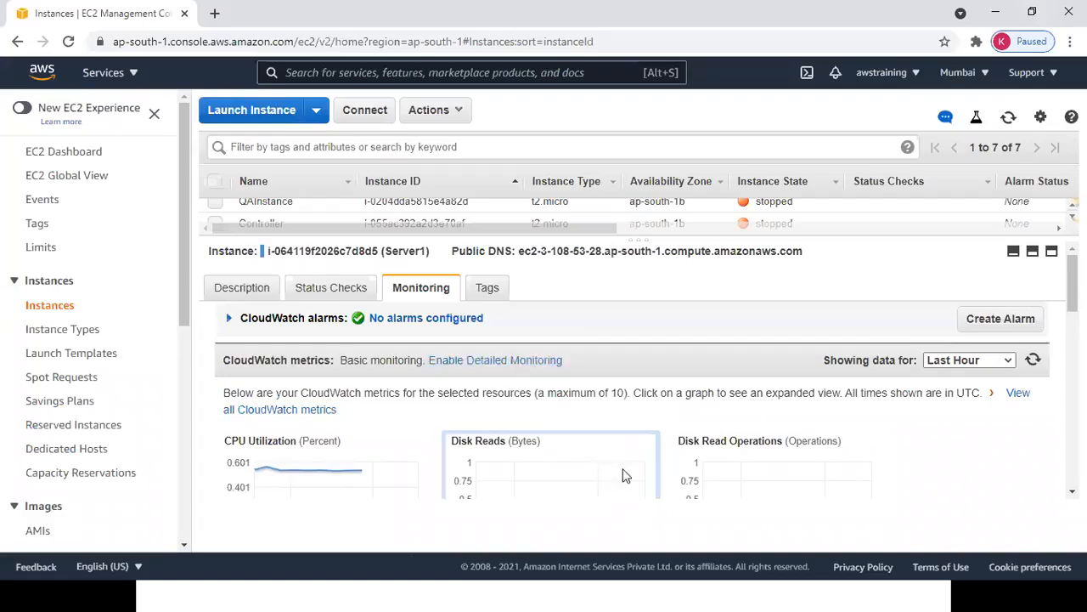
Switch to Notepad and highlight the detailed monitoring explanation lines.
key(alt+Tab)
drag(156, 403, 399, 438)
click(404, 434)
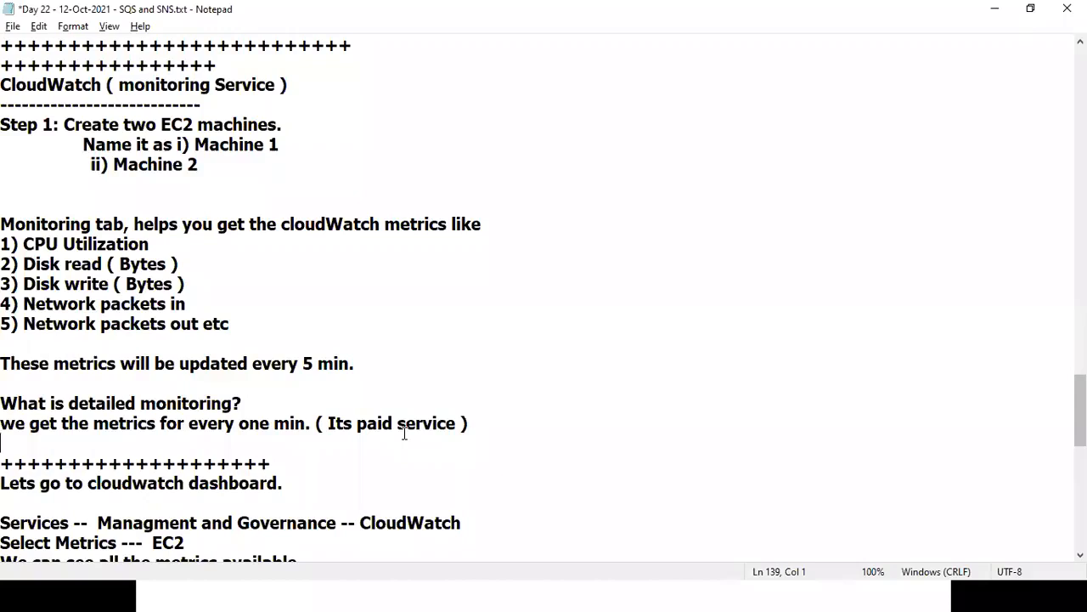
Scroll the notes down to the 'How to set billing Alarm?' heading and highlight it.
click(361, 523)
key(Down)
key(Down)
key(Down)
key(Down)
key(Down)
key(Down)
key(Down)
key(Down)
key(Down)
key(Down)
key(Down)
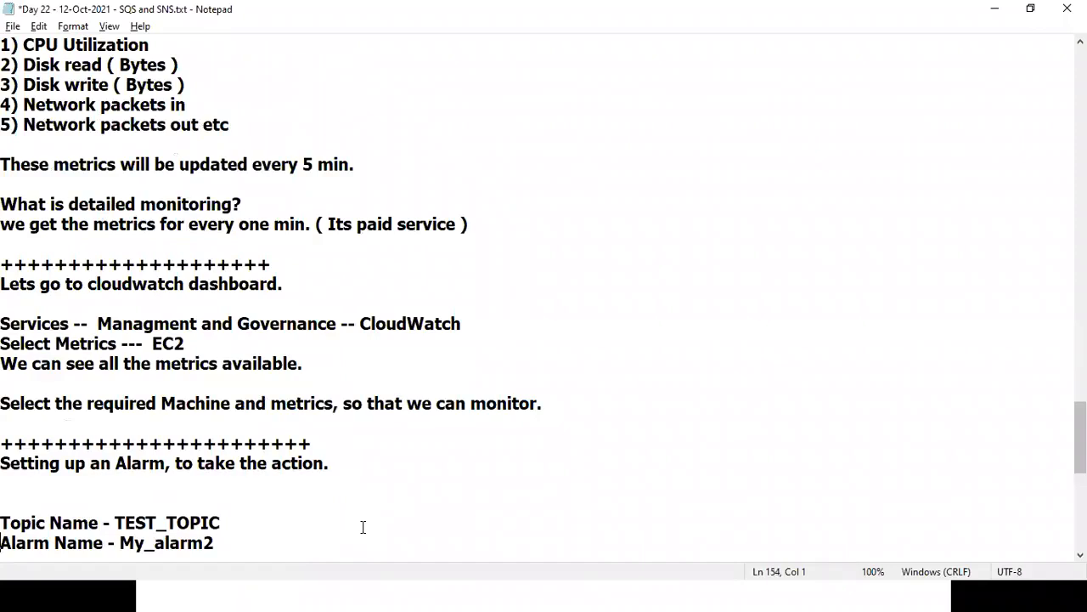
key(Down)
key(Down)
key(Down)
key(Down)
key(Down)
key(Down)
key(Down)
key(Down)
key(Down)
key(Down)
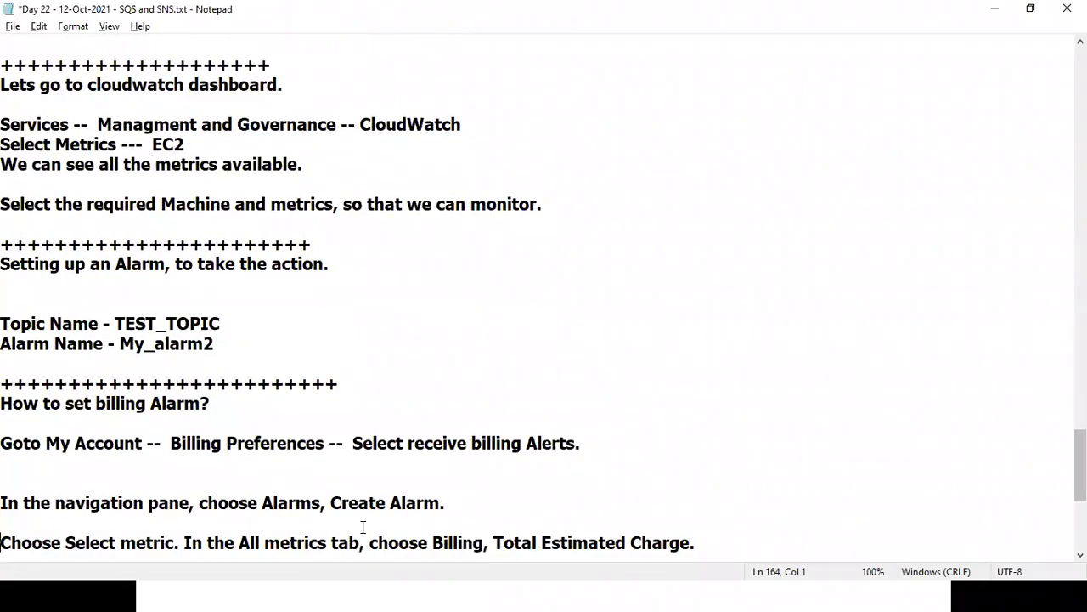
key(Down)
key(Down)
key(Down)
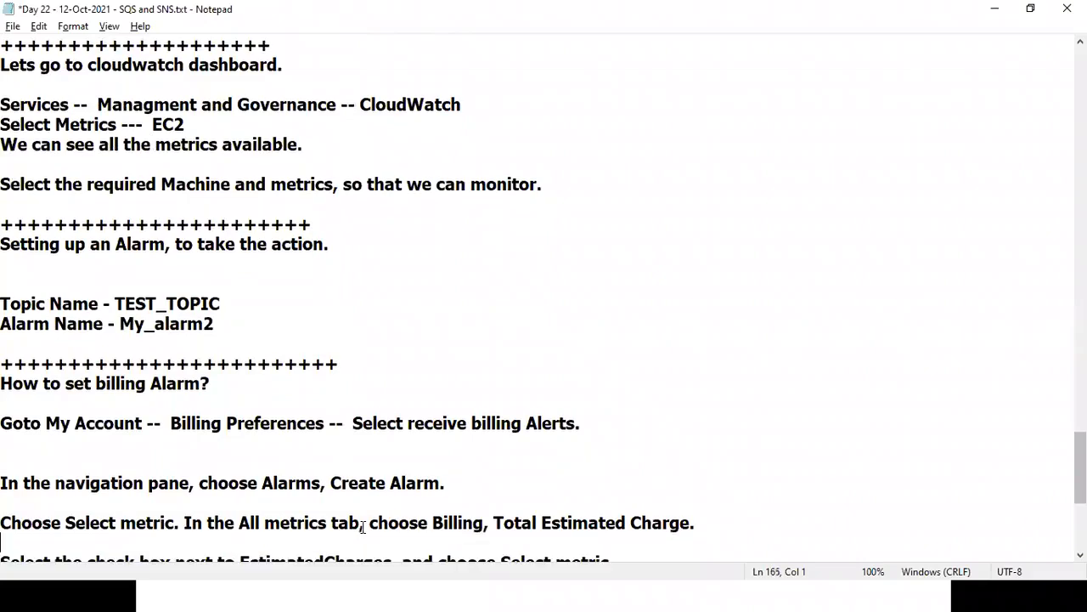
key(Down)
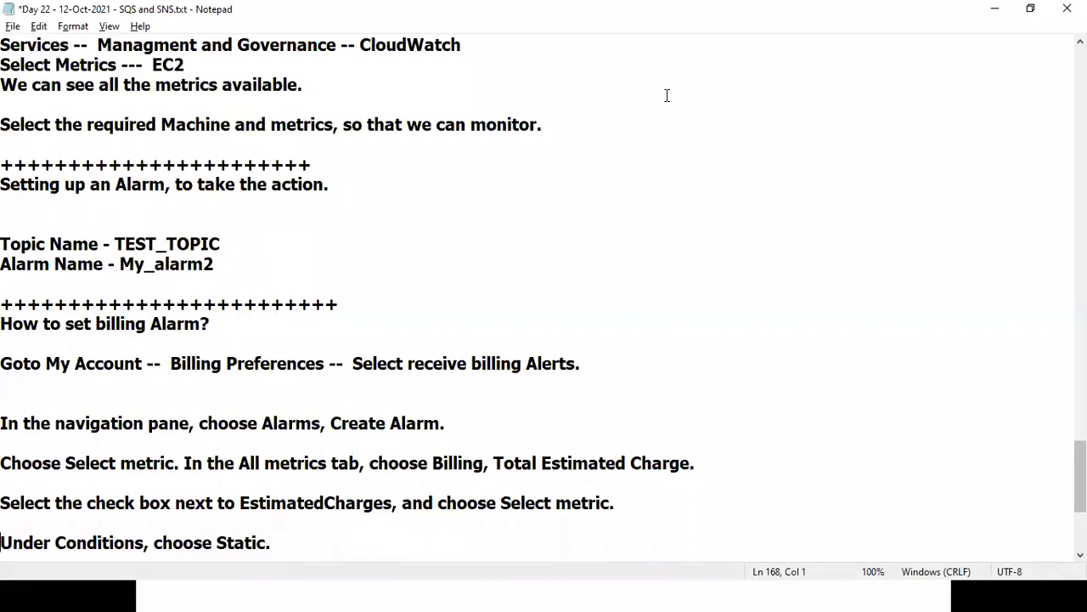
key(alt+Tab)
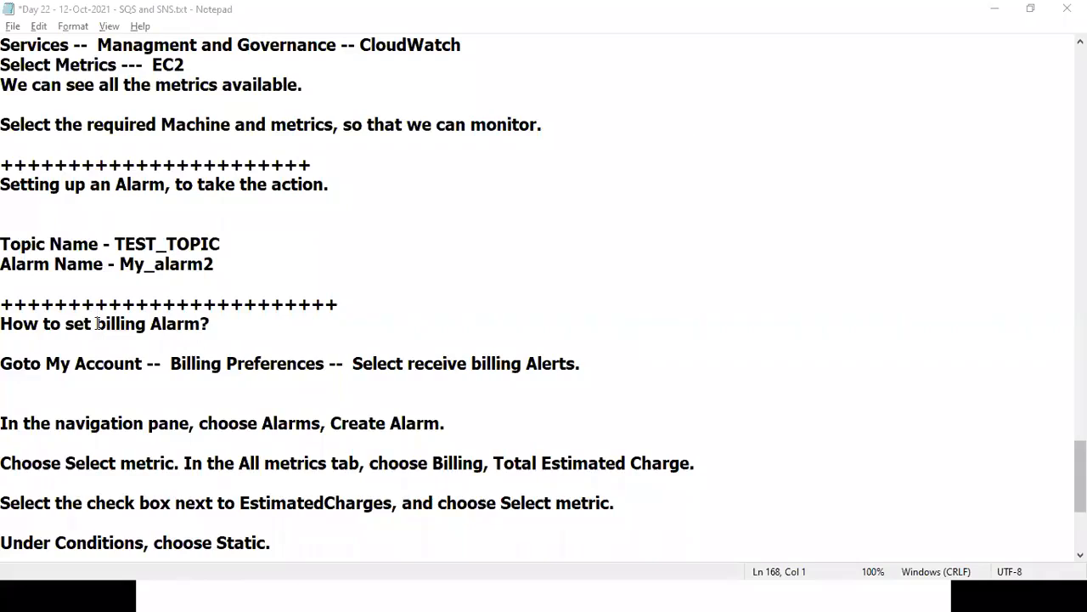
drag(96, 323, 317, 315)
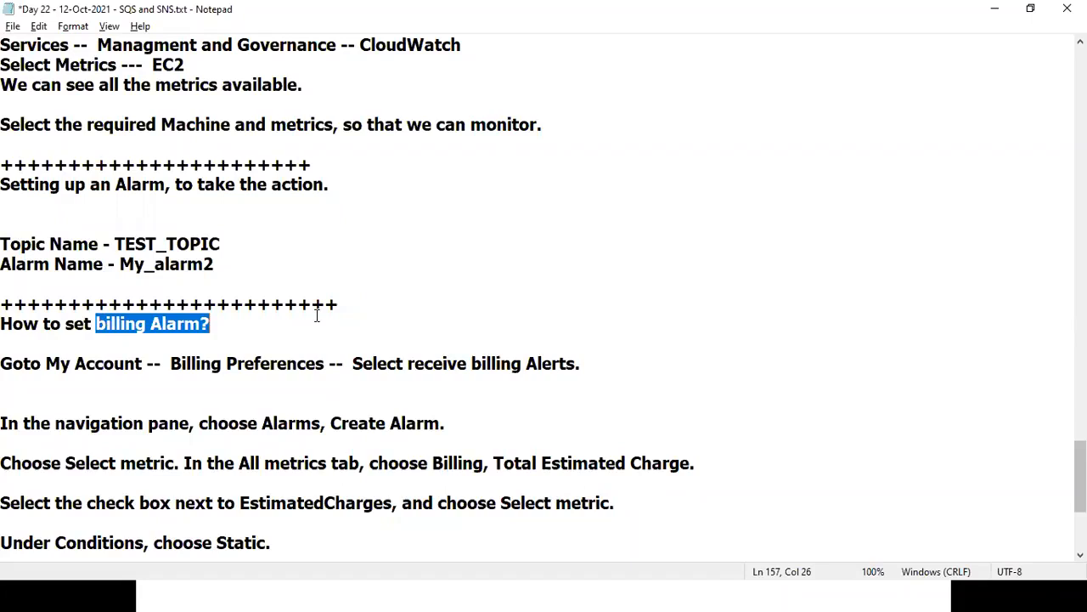
Highlight the billing steps from Goto My Account through 'receive billing Alerts.' in Billing Preferences.
click(841, 110)
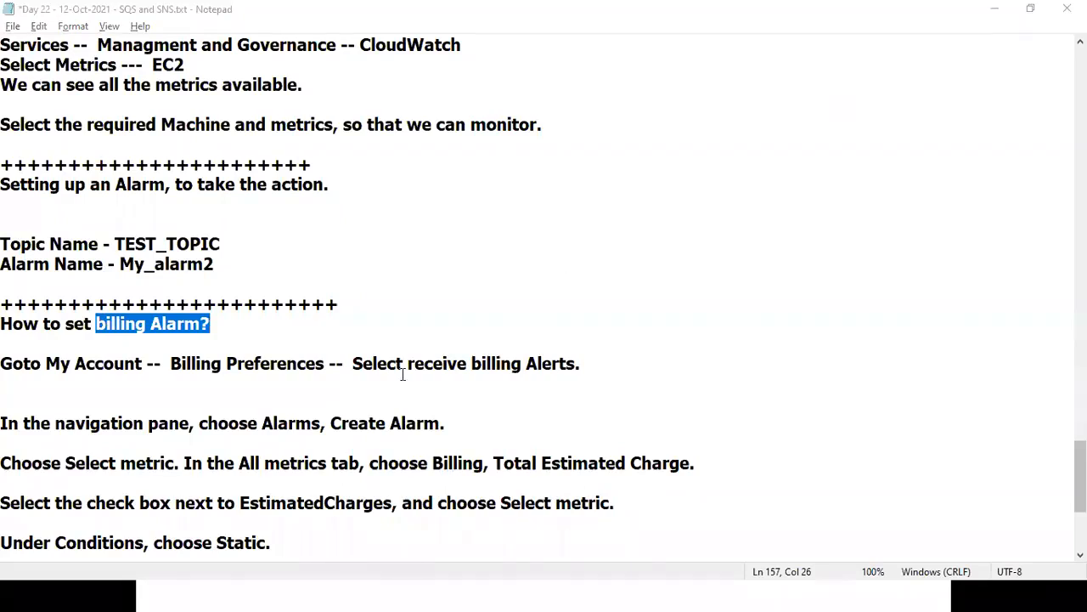
drag(237, 352, 437, 417)
click(459, 413)
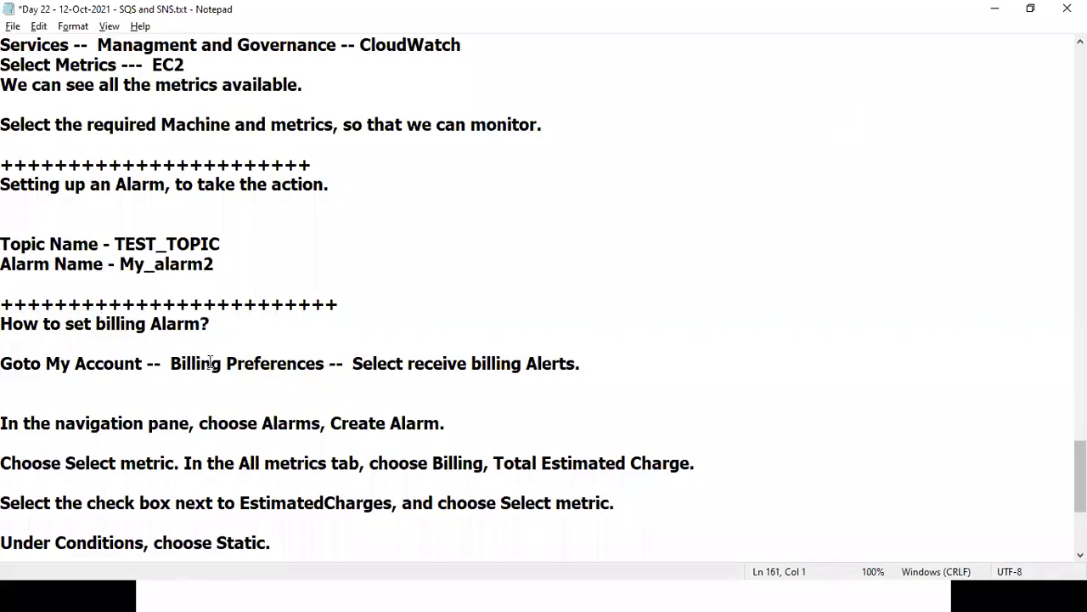
drag(210, 363, 255, 362)
drag(407, 363, 631, 377)
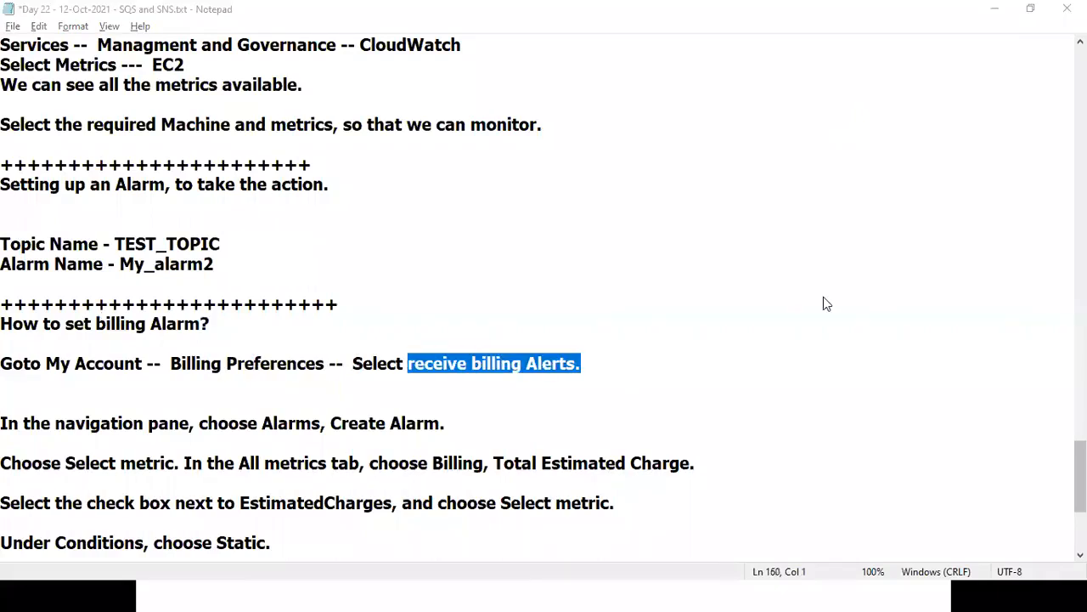
key(alt+Tab)
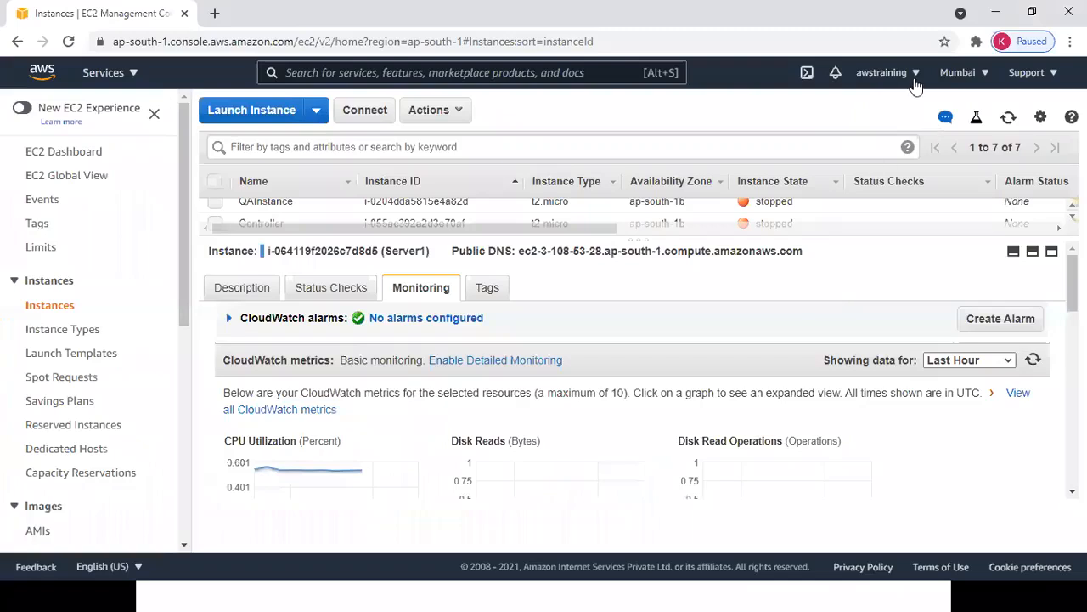
Go from the account menu's My Account page to Billing preferences.
click(915, 76)
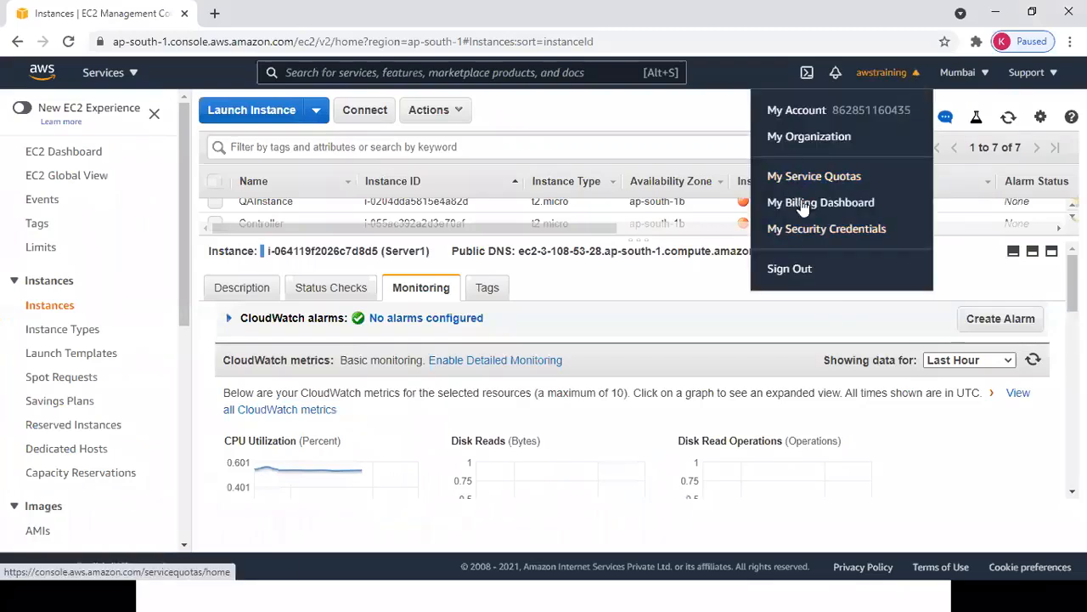
click(794, 118)
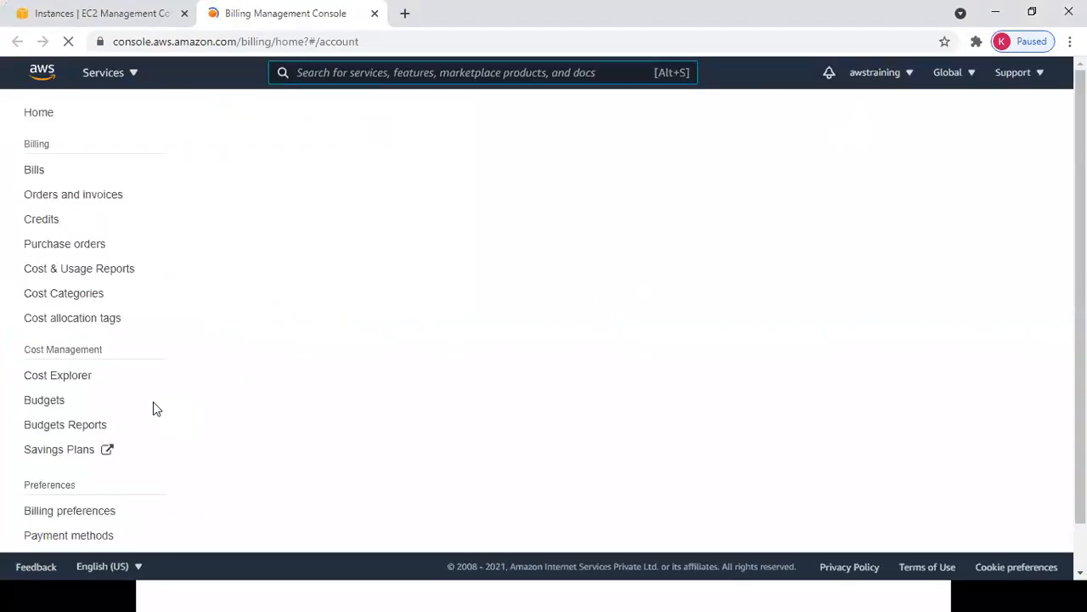
click(75, 514)
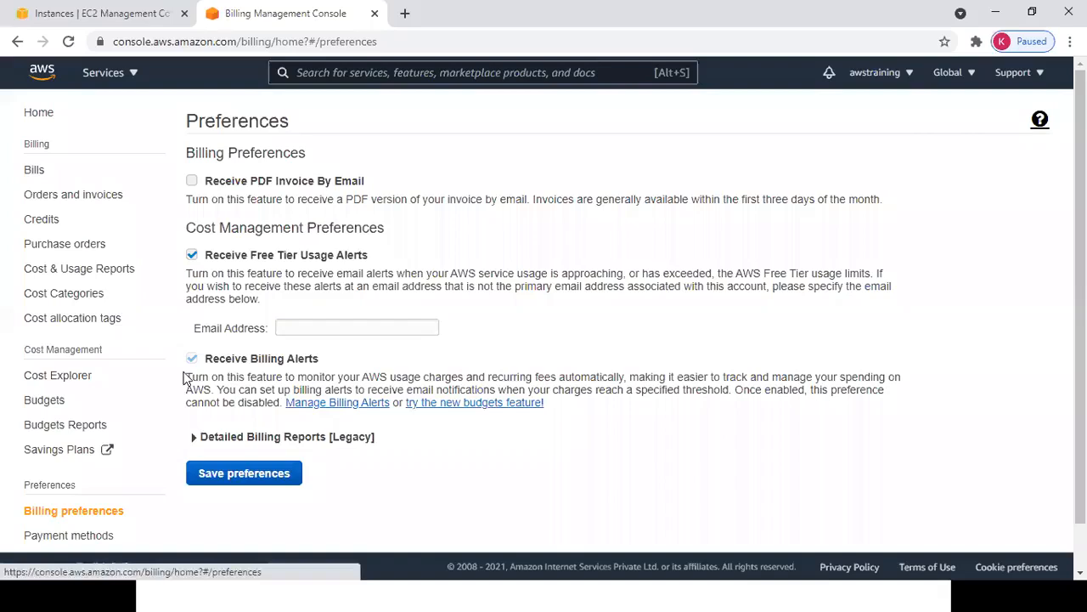
Highlight the Receive Billing Alerts label, then switch back to the Notepad notes.
drag(210, 362, 321, 365)
drag(213, 368, 326, 369)
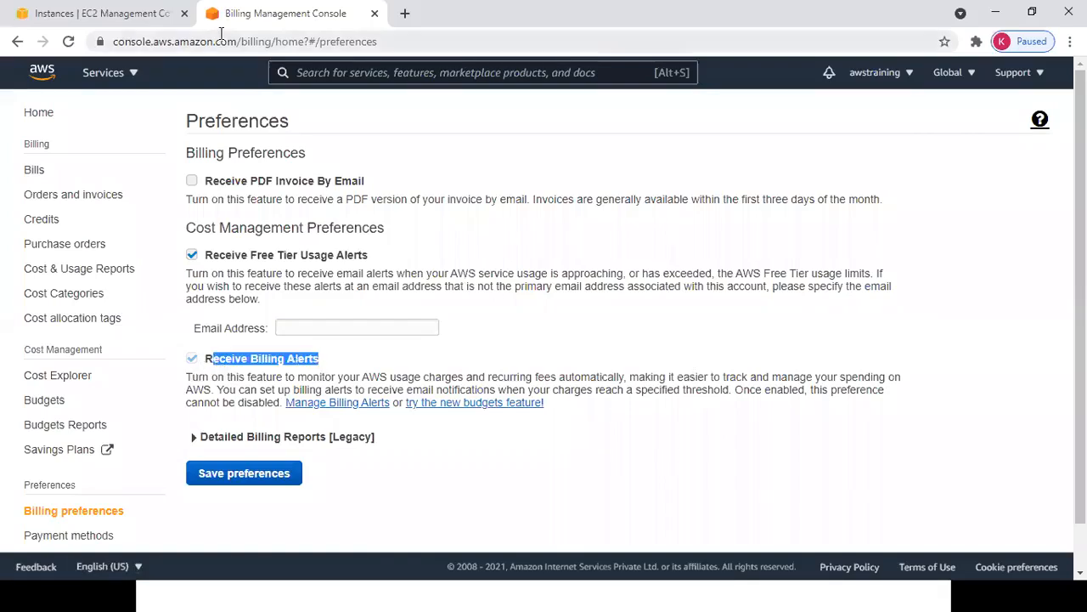
key(alt+Tab)
key(alt+Tab)
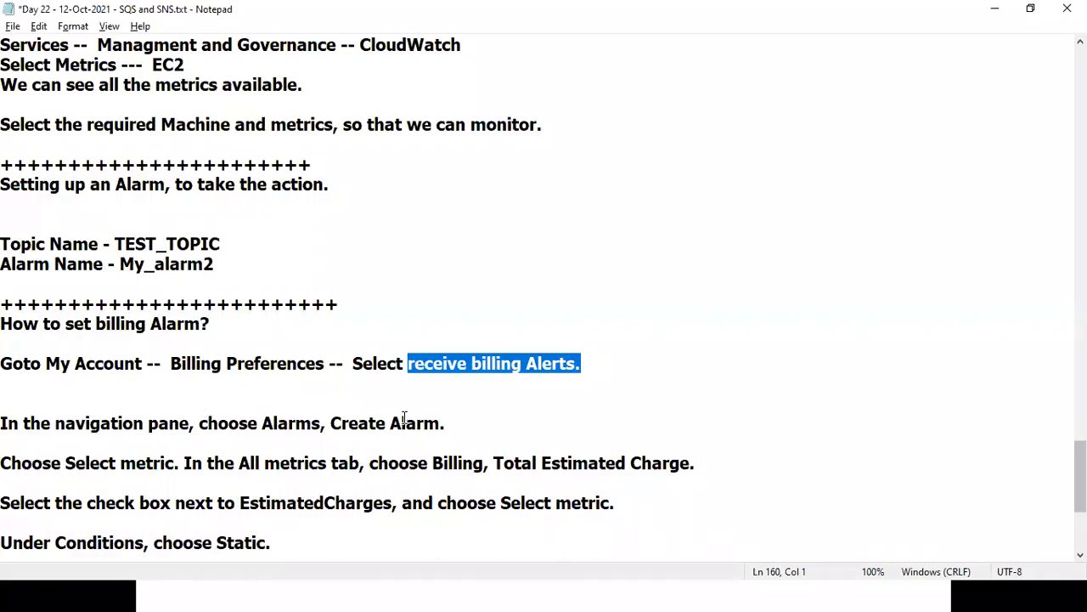
Switch from Notepad back to the Billing Preferences page in Chrome.
key(alt+Tab)
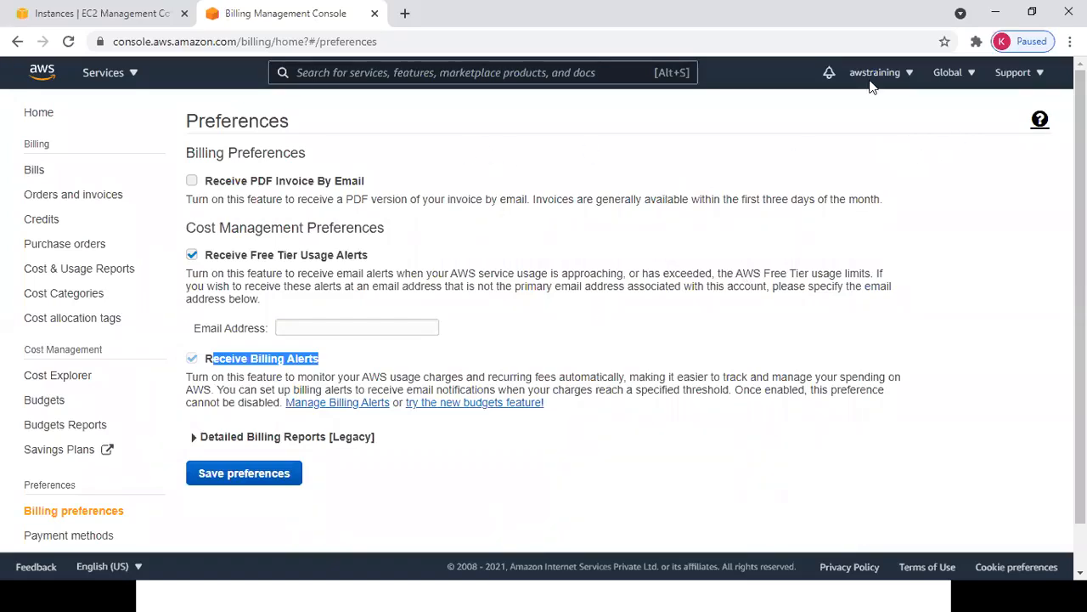
Close the Billing tab and set the CloudWatch window's region to US East (N. Virginia).
click(948, 72)
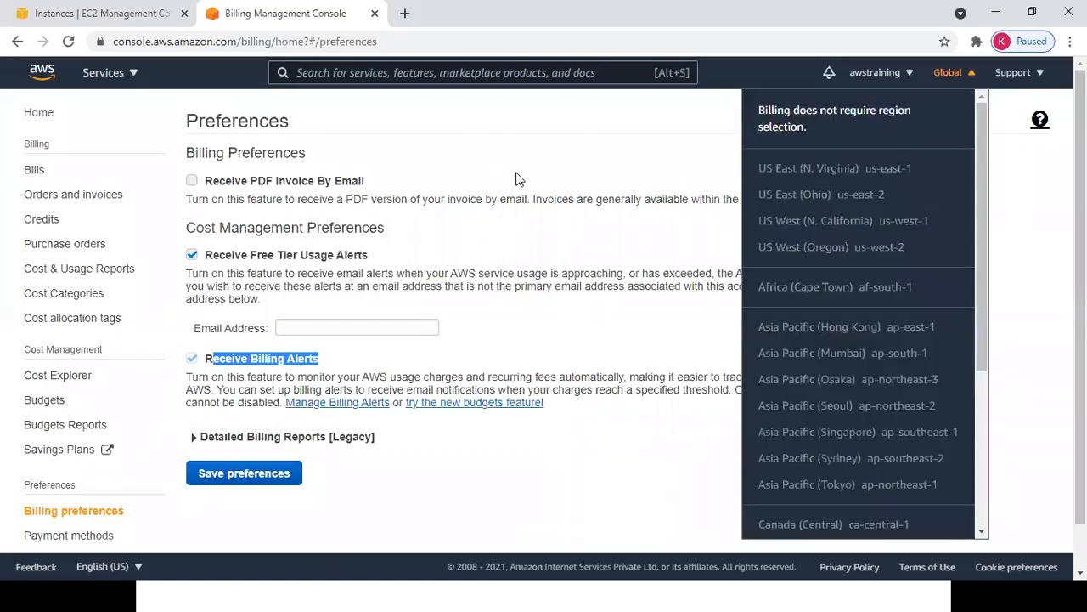
click(375, 14)
key(alt+Tab)
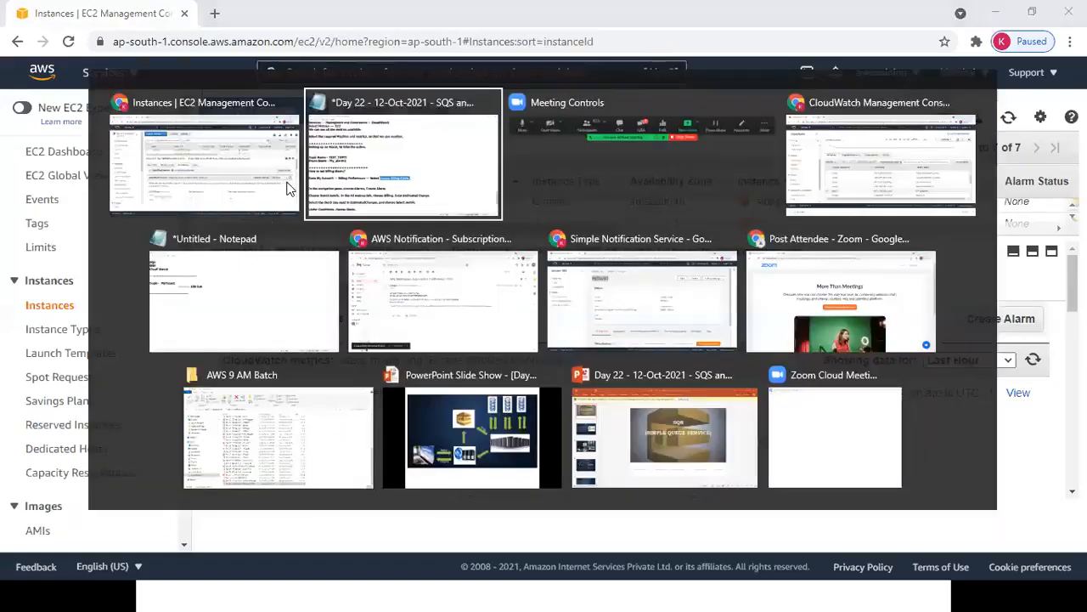
key(alt+Tab)
key(alt+Tab)
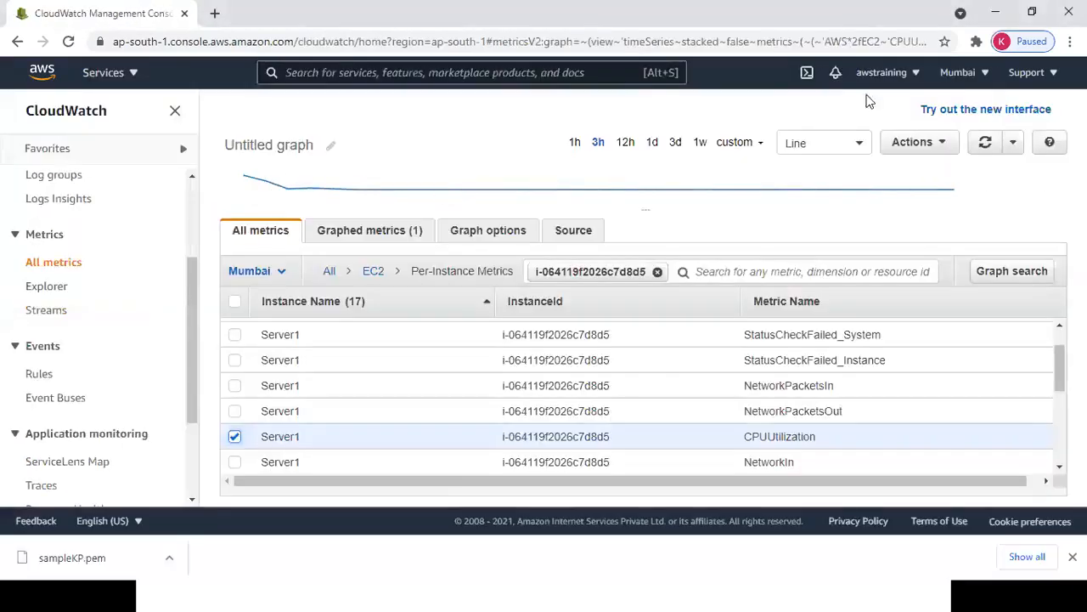
click(952, 77)
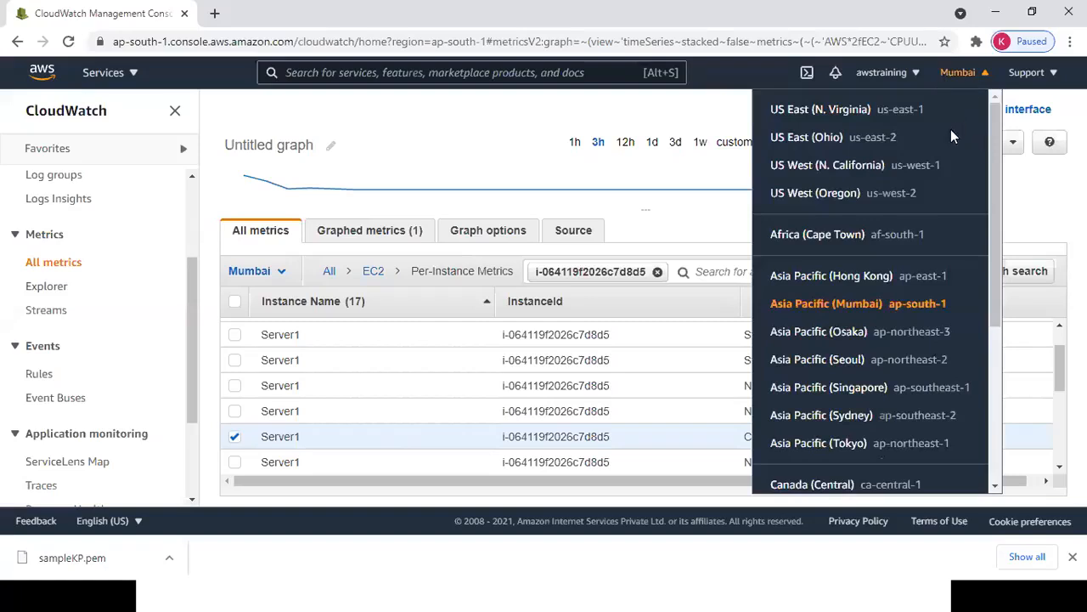
click(888, 117)
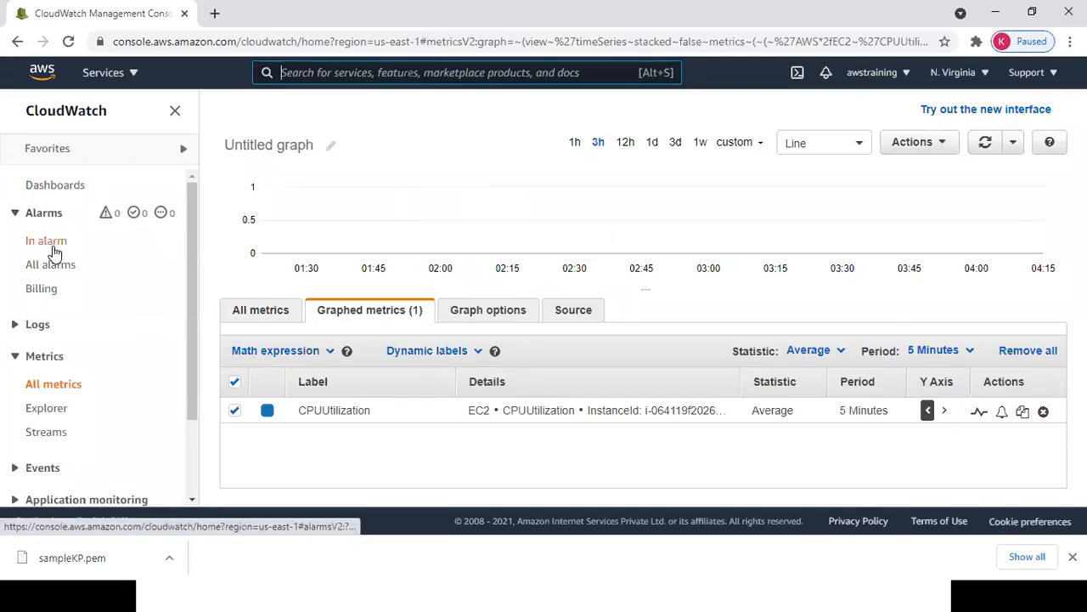
Browse CloudWatch's metrics, alarm views and dashboards, briefly checking the Notepad notes.
click(260, 311)
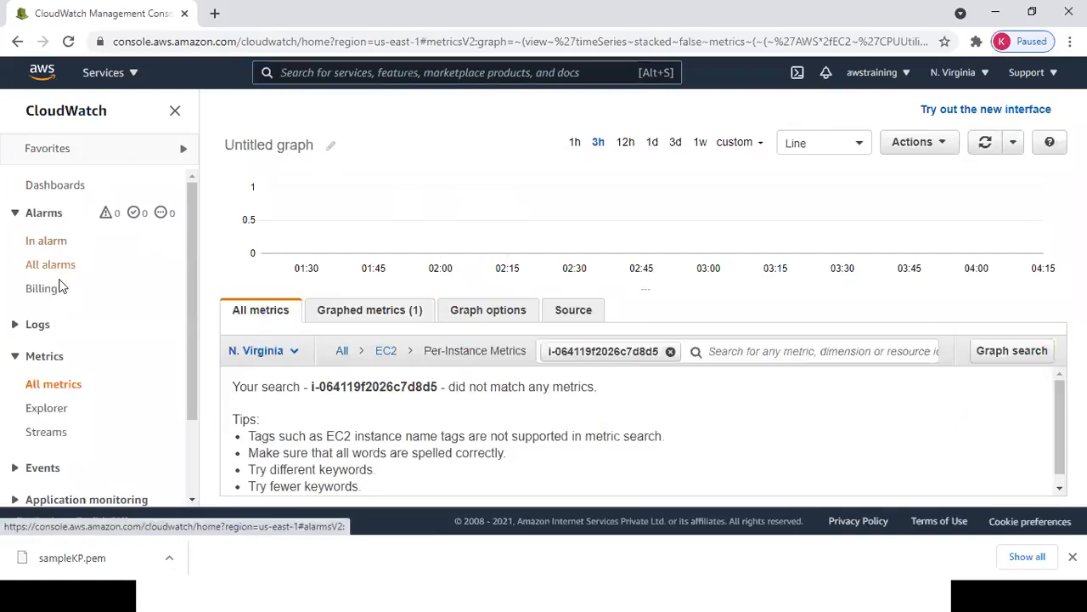
click(51, 243)
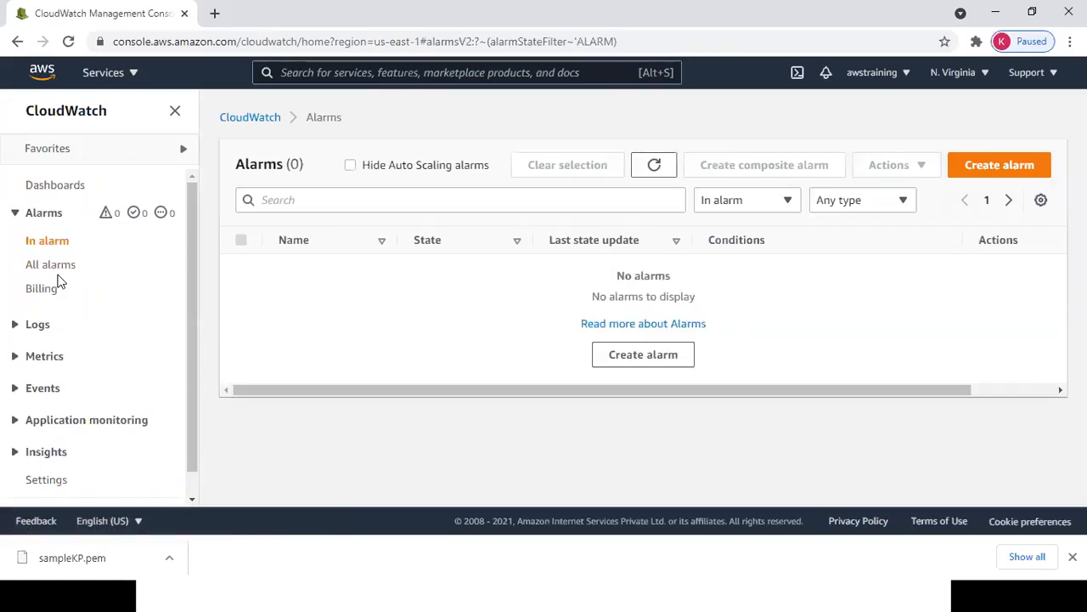
click(52, 266)
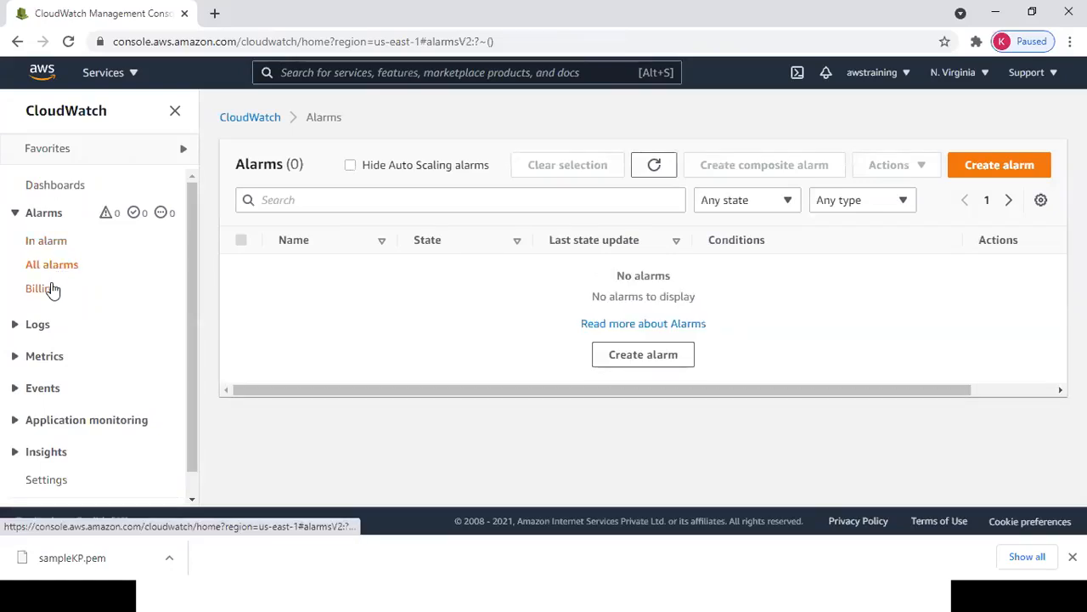
click(49, 288)
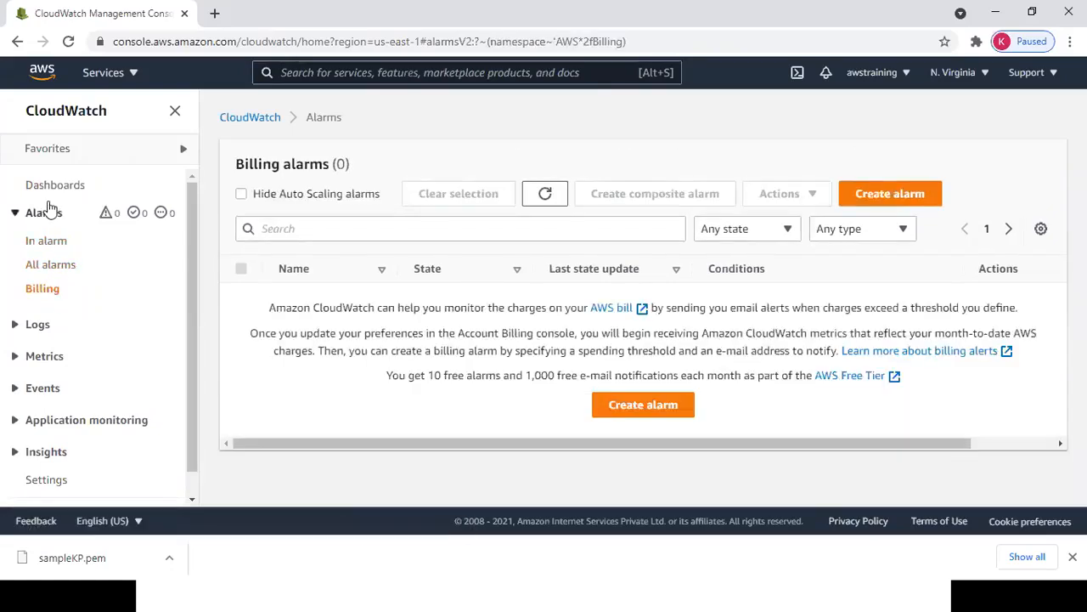
click(75, 191)
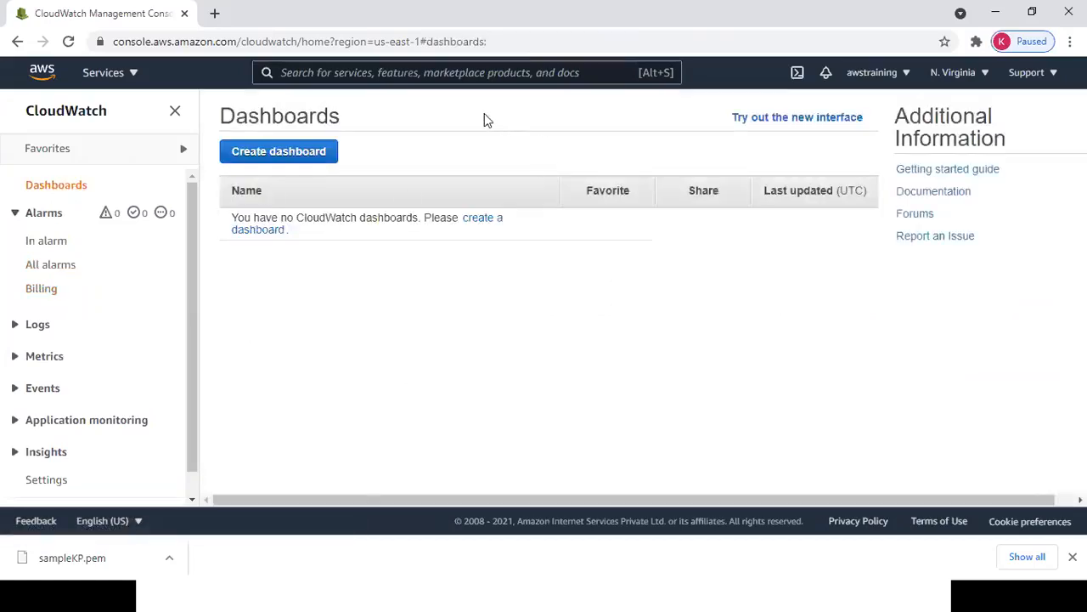
key(alt+Tab)
key(alt+Tab)
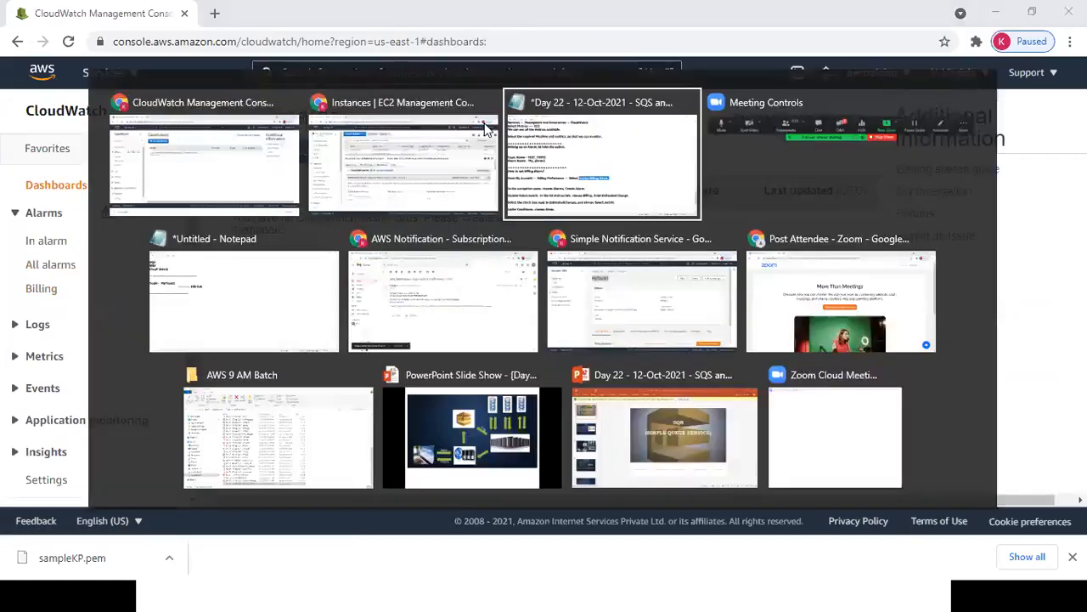
key(alt+Tab)
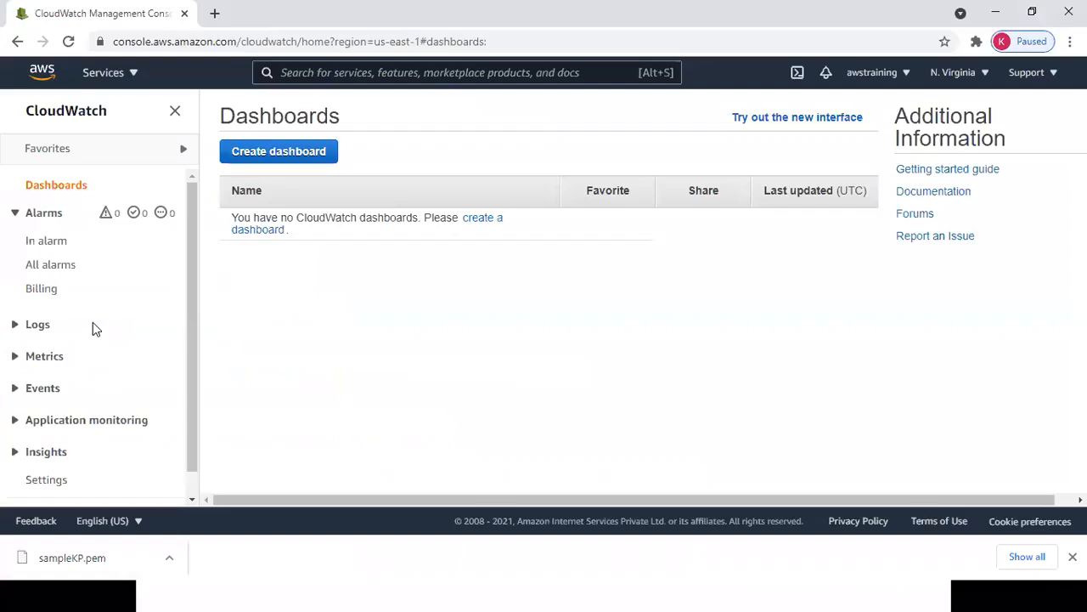
Open the Billing alarms list under Alarms, showing 0 billing alarms.
click(52, 219)
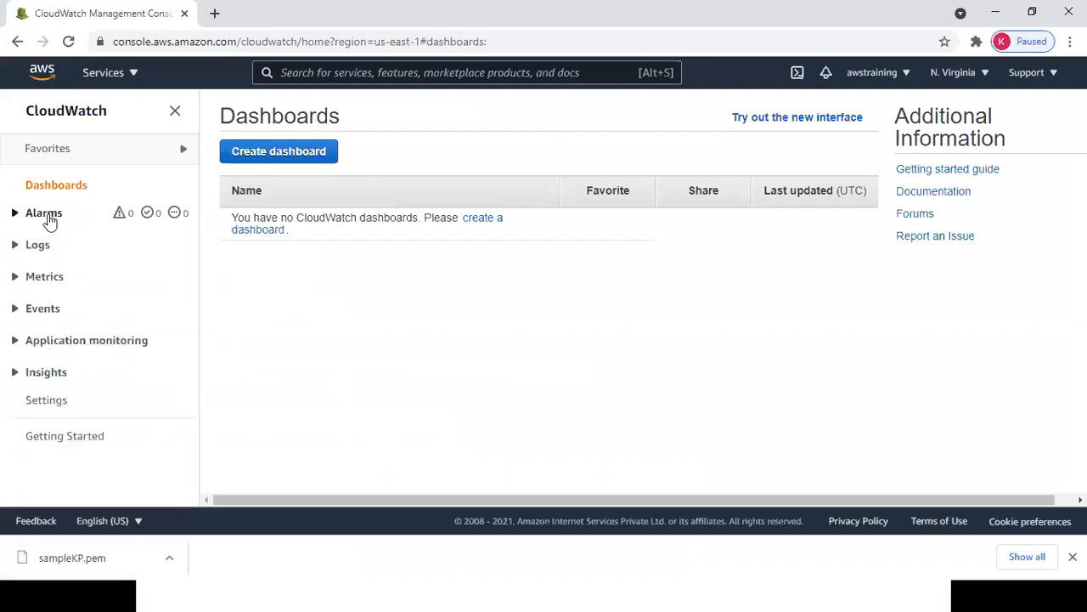
click(50, 219)
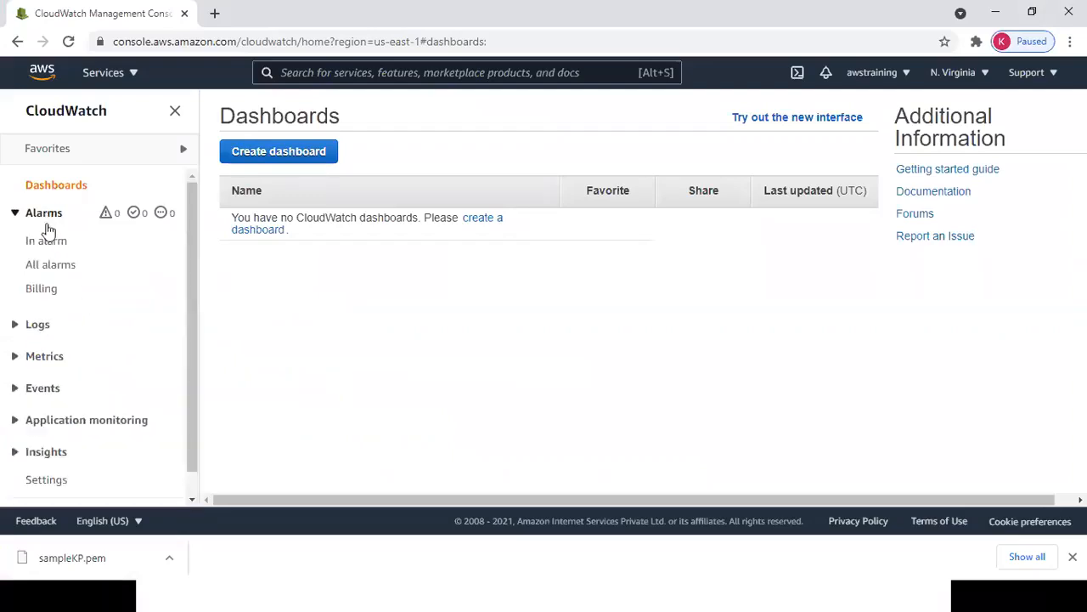
click(44, 293)
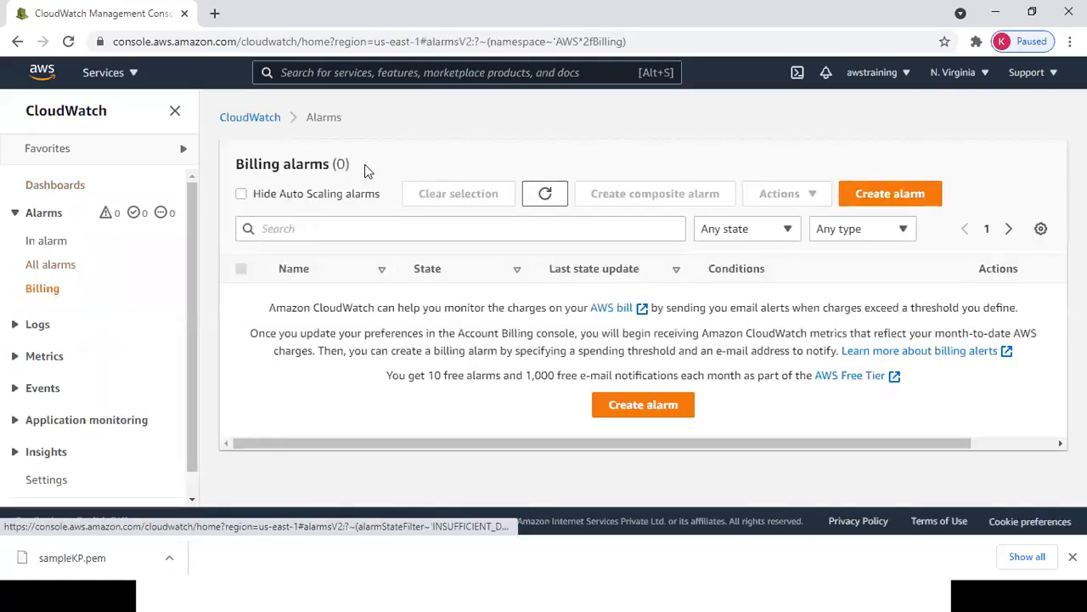
drag(289, 164, 293, 164)
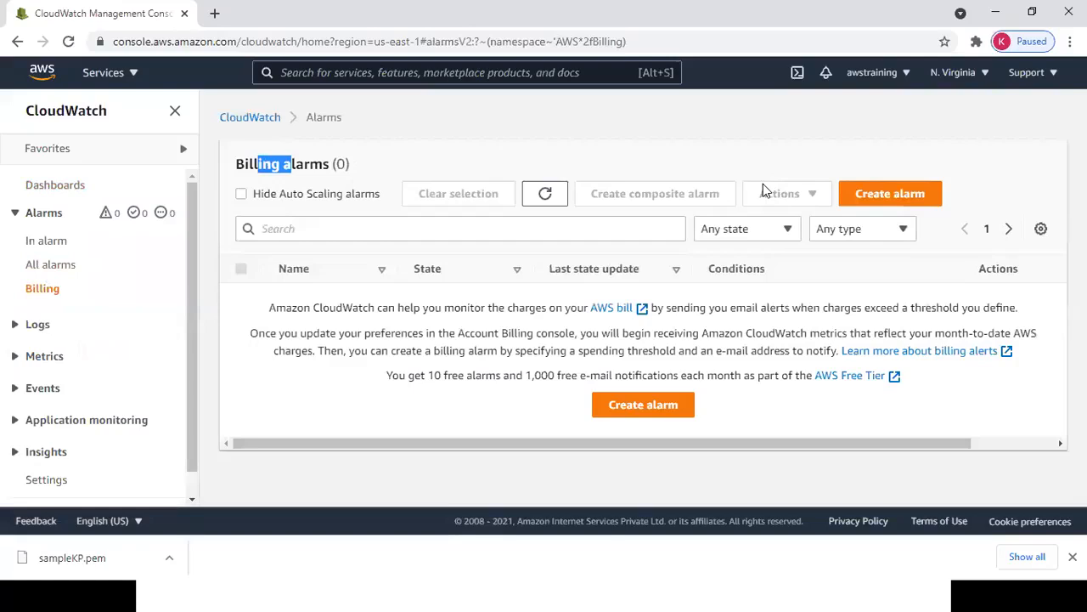
Create an alarm on the Billing > Total Estimated Charge USD EstimatedCharges metric.
click(870, 194)
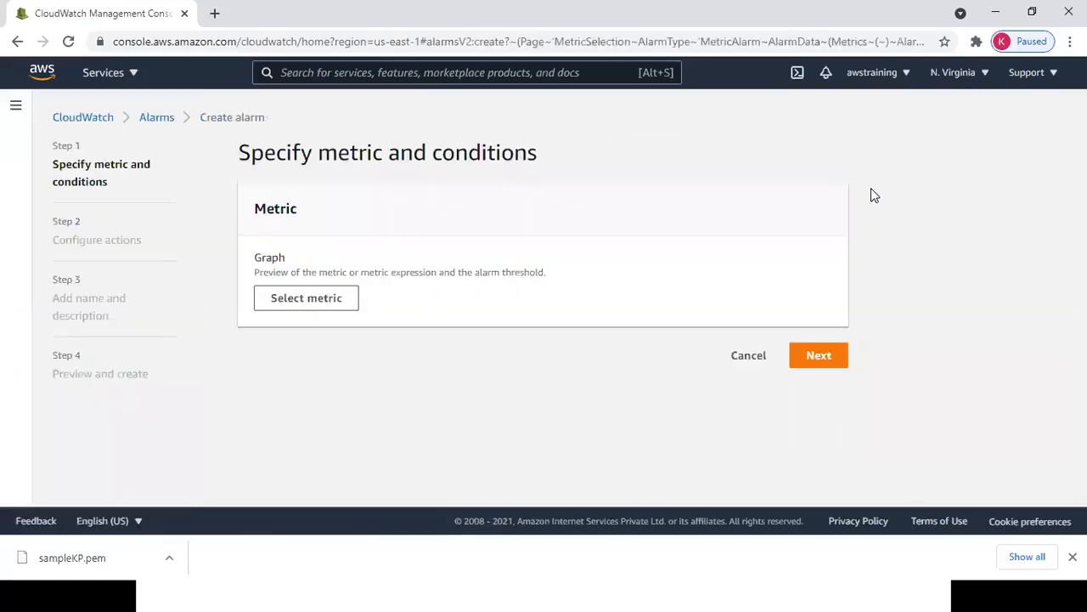
click(297, 300)
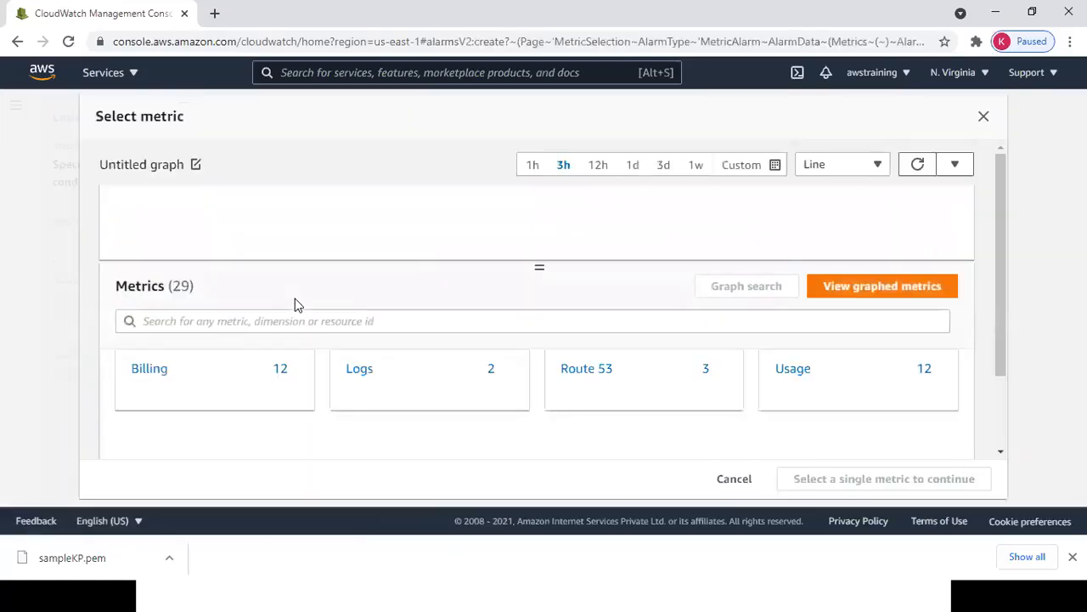
click(151, 369)
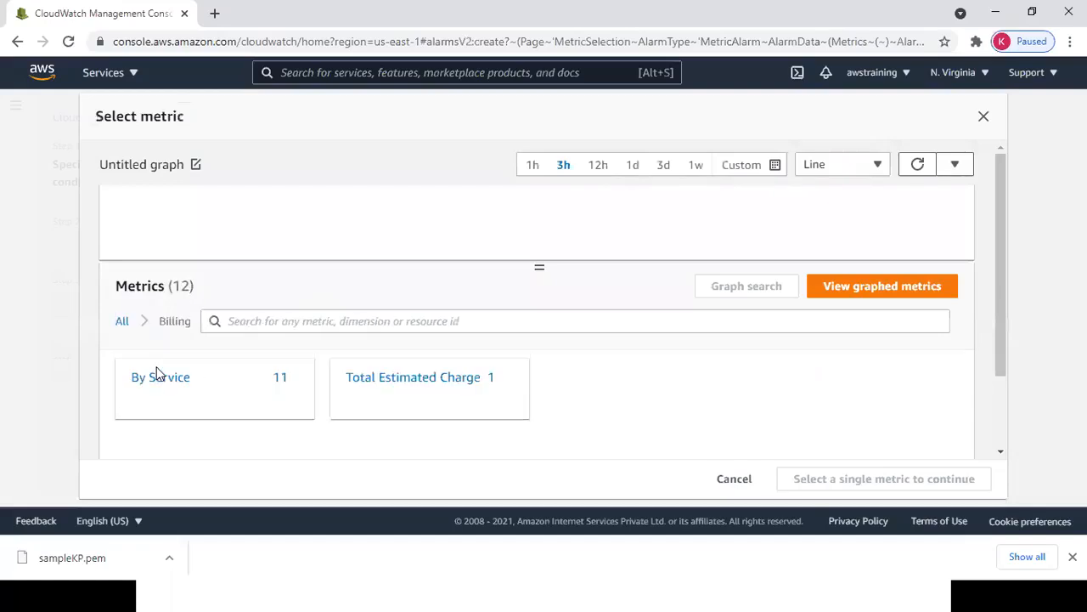
click(379, 379)
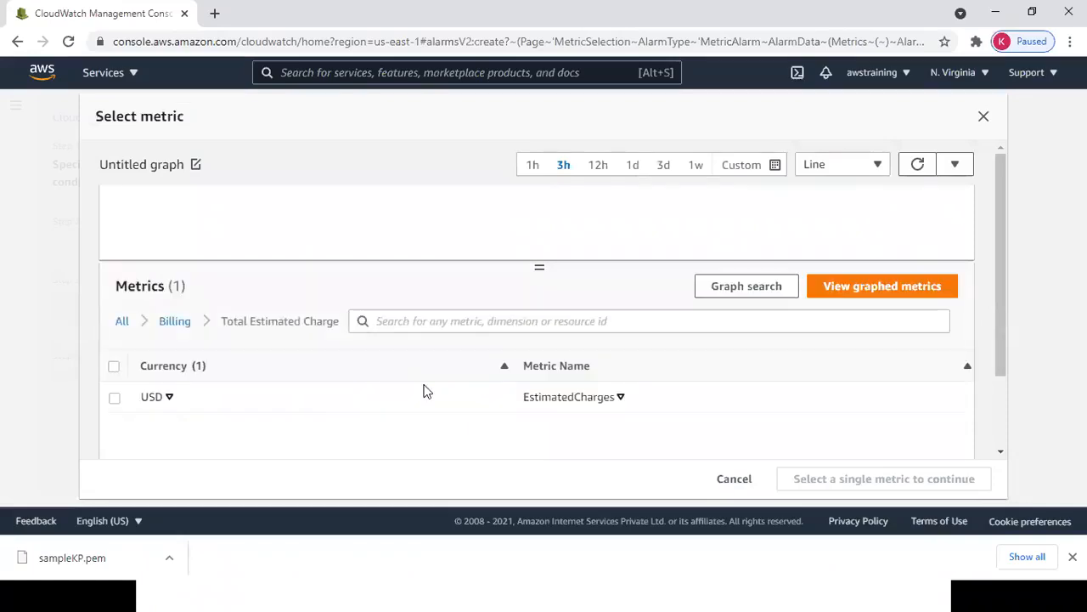
click(115, 398)
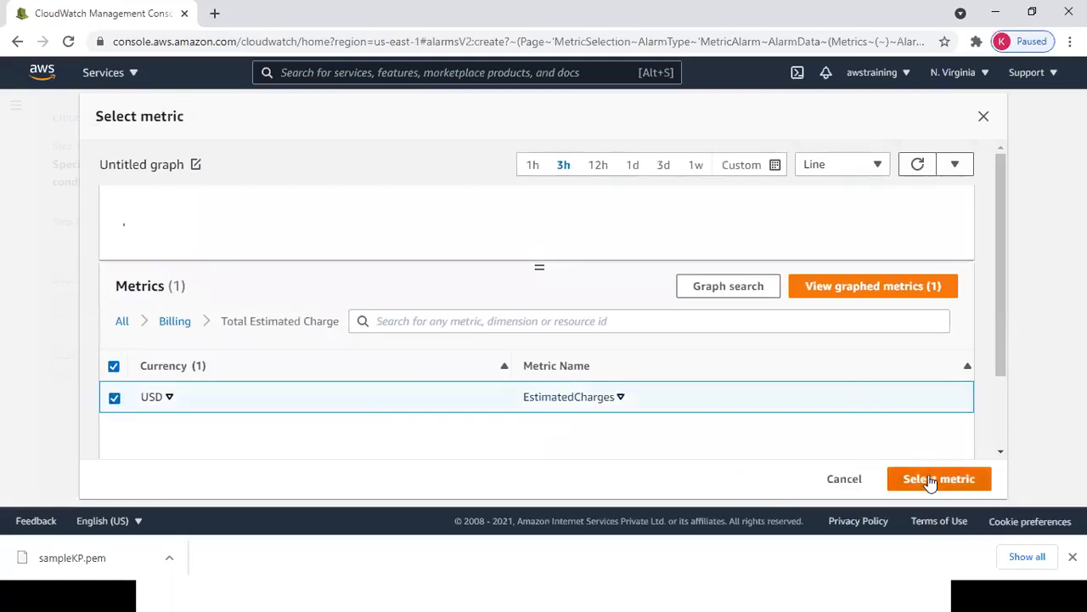
click(931, 481)
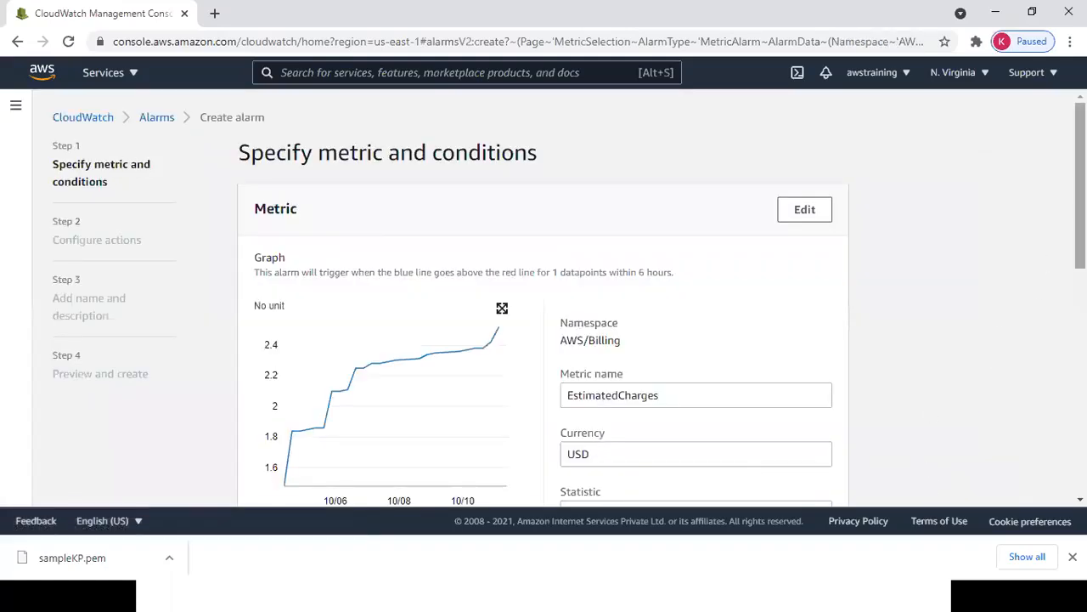
Set the alarm condition to Greater/Equal with a threshold of 1000 USD.
scroll(543, 298, down, 3)
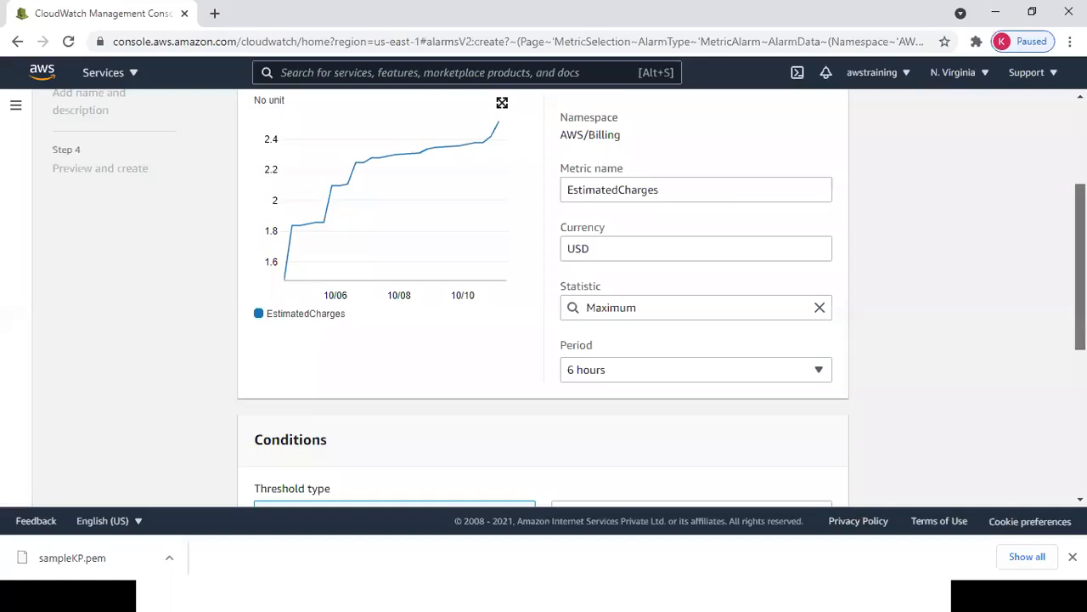
scroll(906, 371, down, 2)
scroll(690, 330, down, 1)
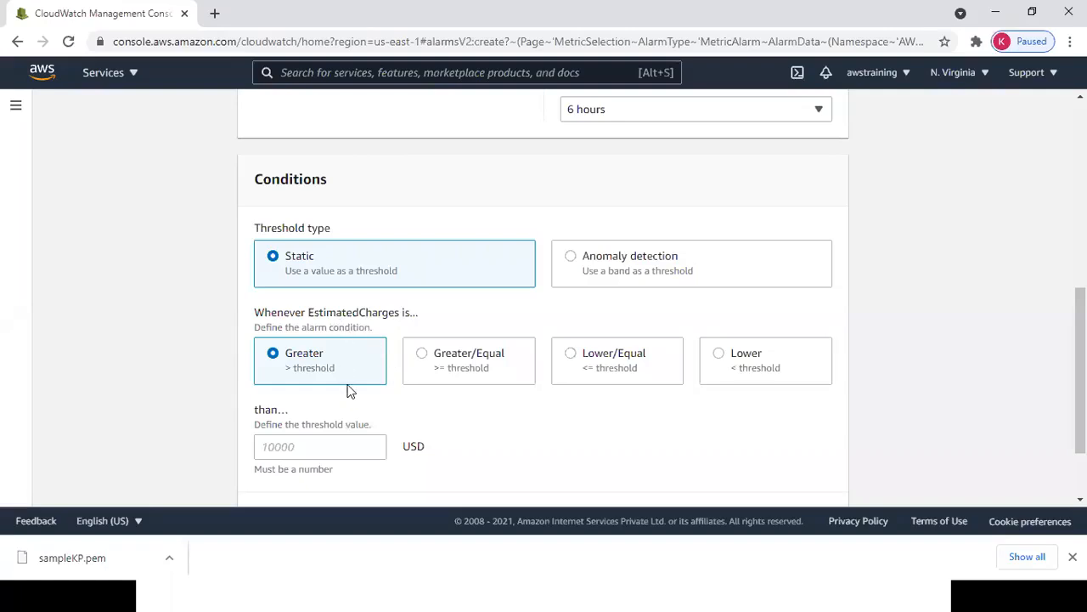
key(Right)
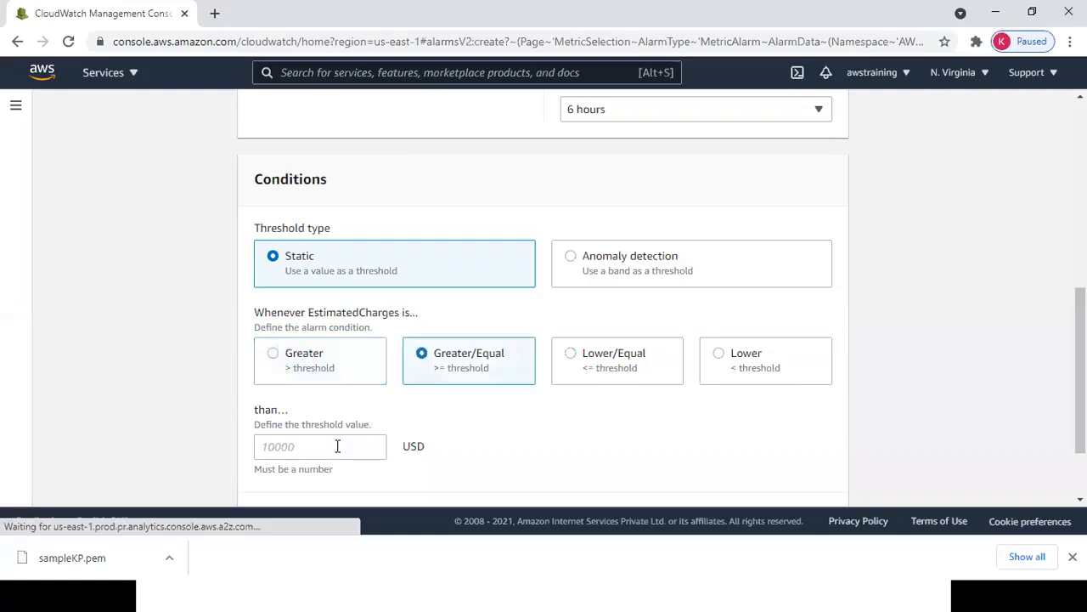
click(337, 446)
text(1000)
scroll(913, 450, down, 2)
Go on to Configure actions and check the 'Send a notification to' topic list.
click(818, 466)
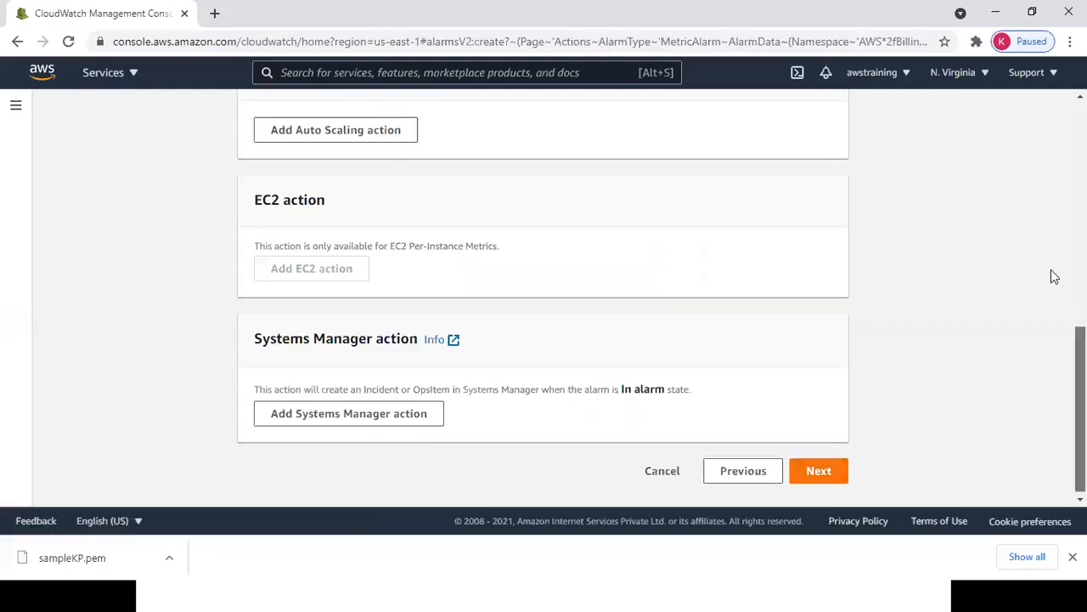
scroll(1052, 277, up, 5)
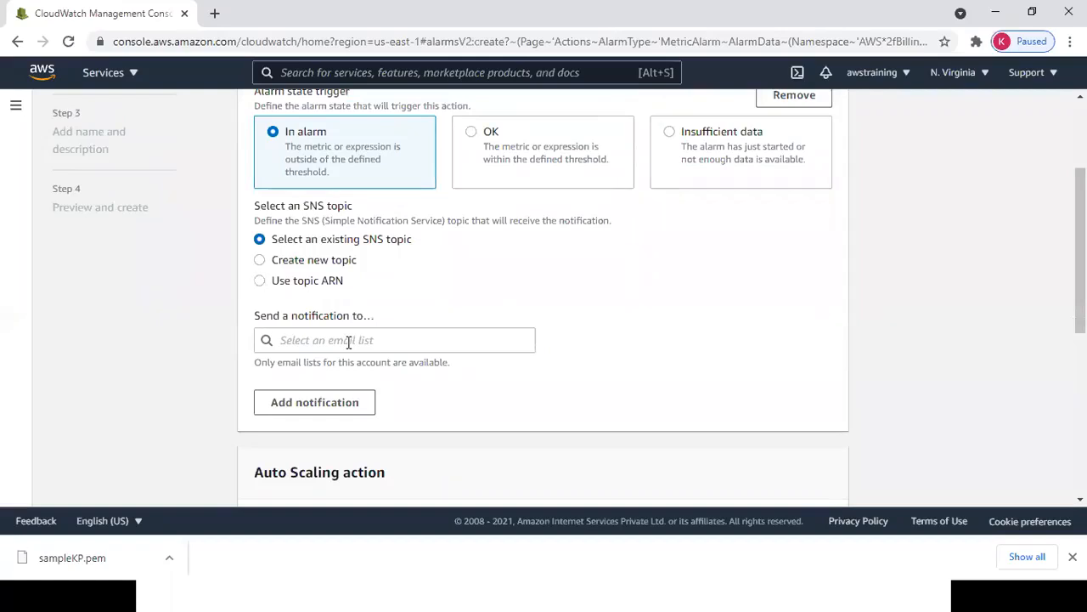
click(346, 341)
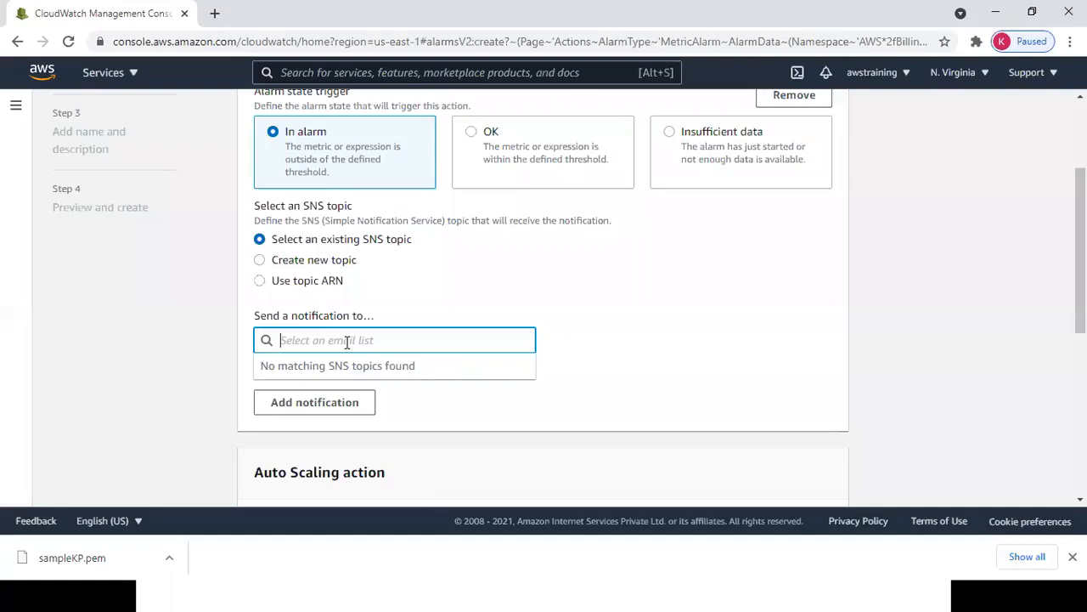
Add a second notification, look for an SNS topic, and review the actions page.
click(352, 399)
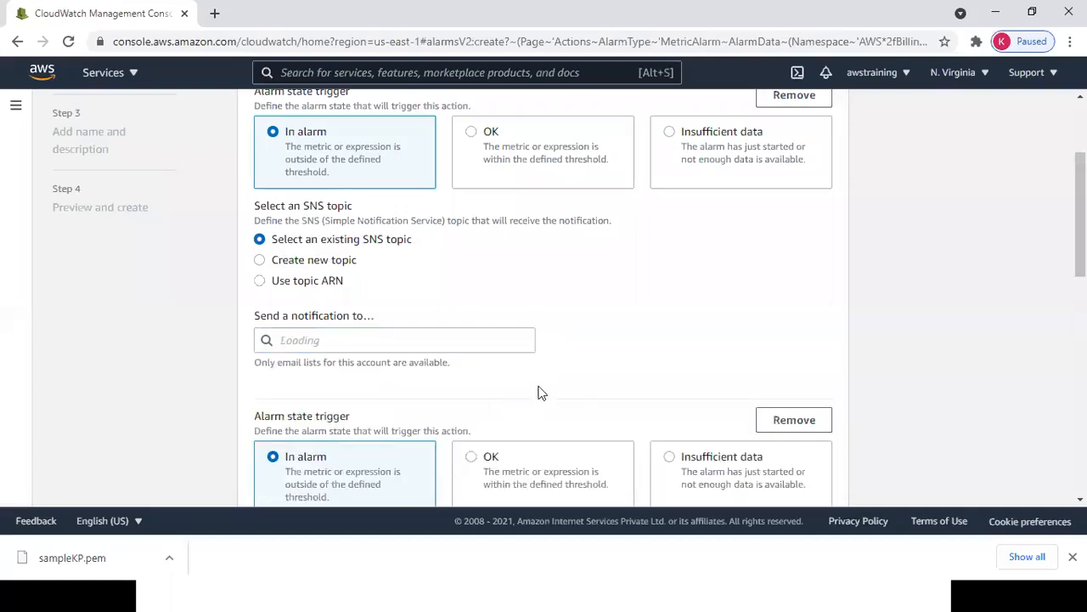
click(435, 344)
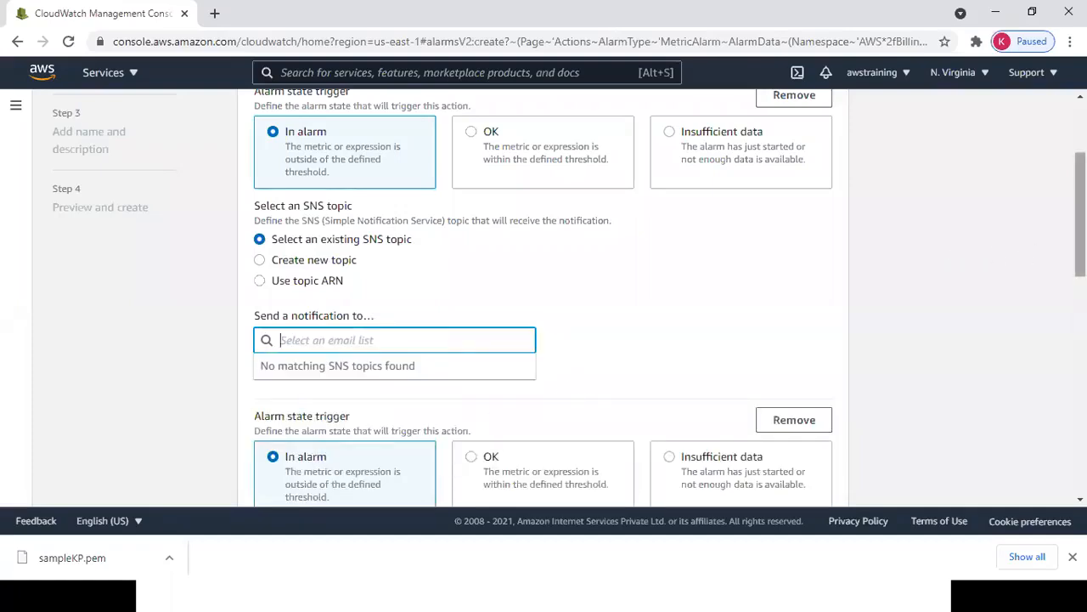
scroll(1080, 221, down, 2)
scroll(951, 288, down, 2)
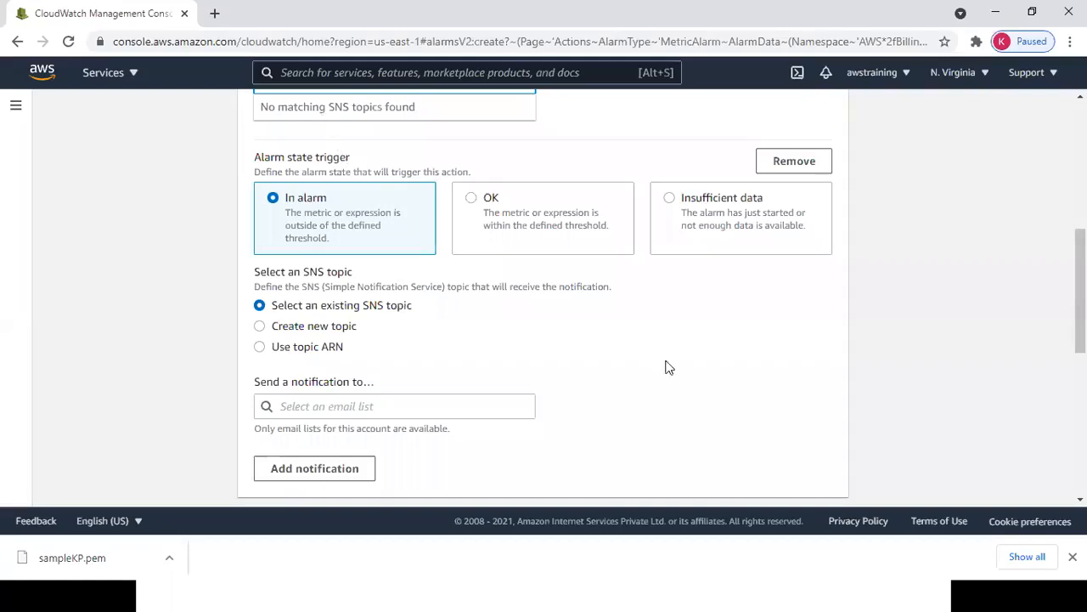
scroll(543, 297, down, 10)
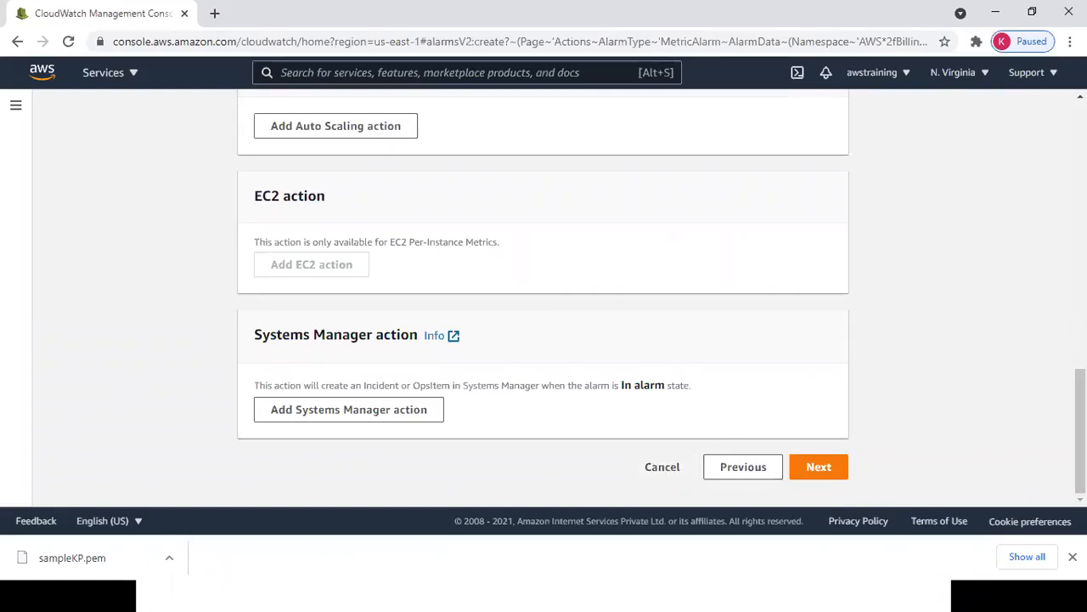
scroll(544, 298, up, 15)
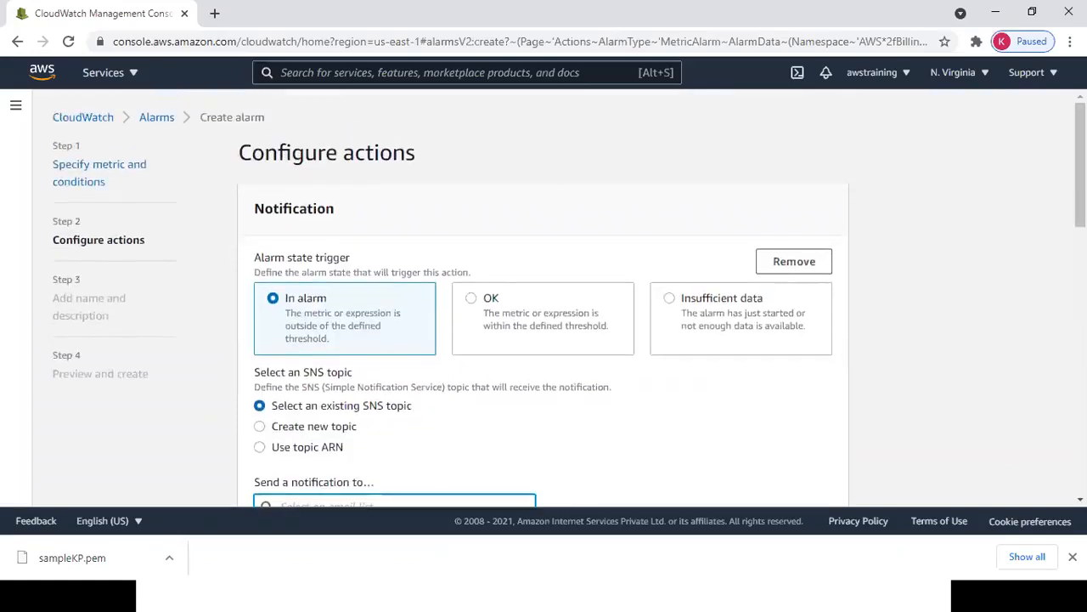
Return to the Billing alarms list, switching the region to Mumbai and back to N. Virginia.
click(156, 123)
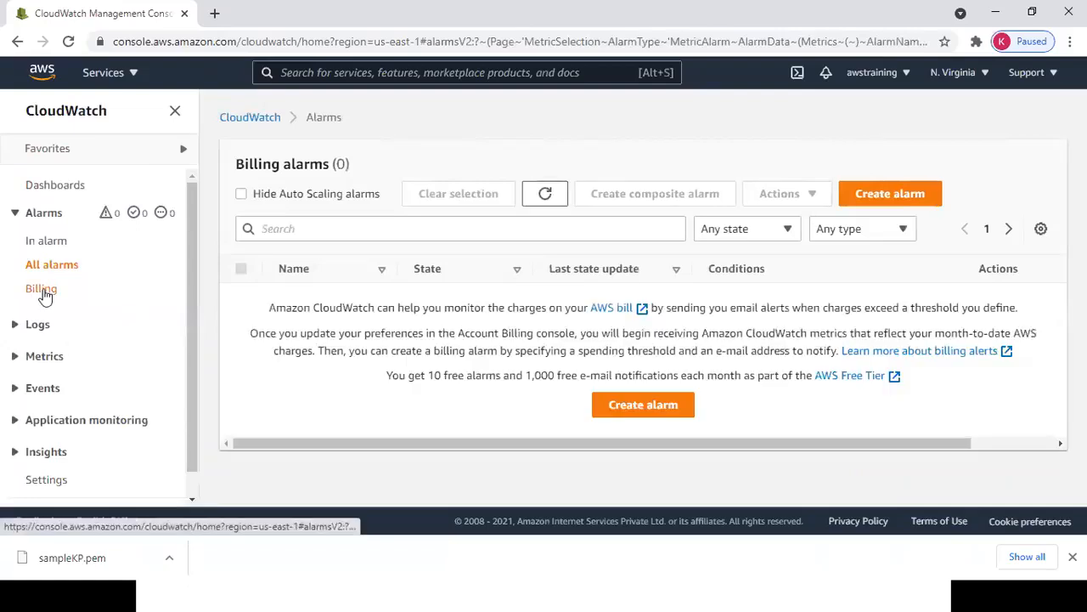
click(41, 290)
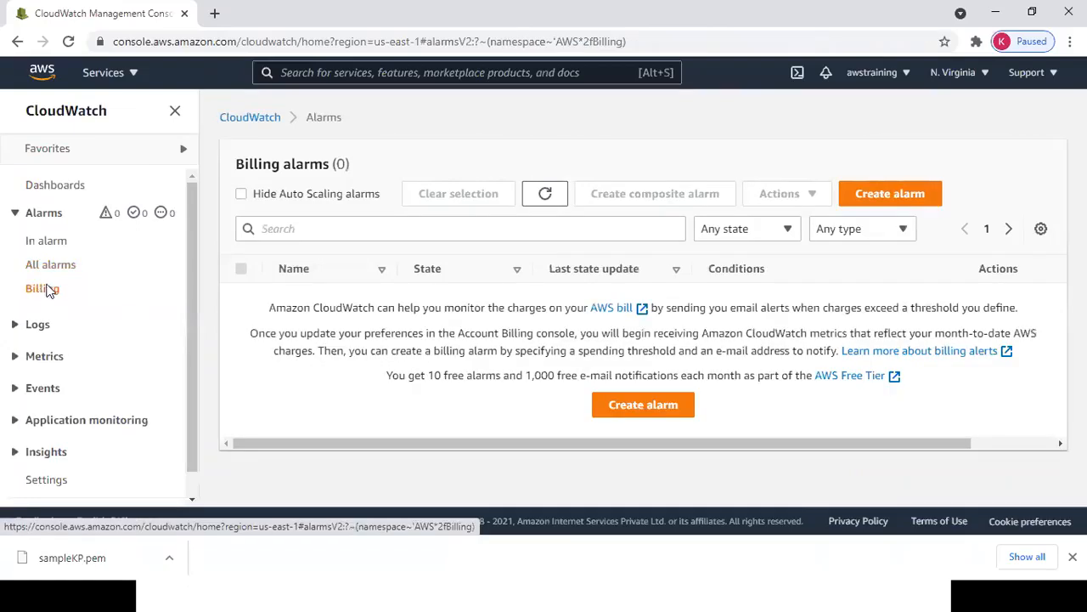
click(955, 72)
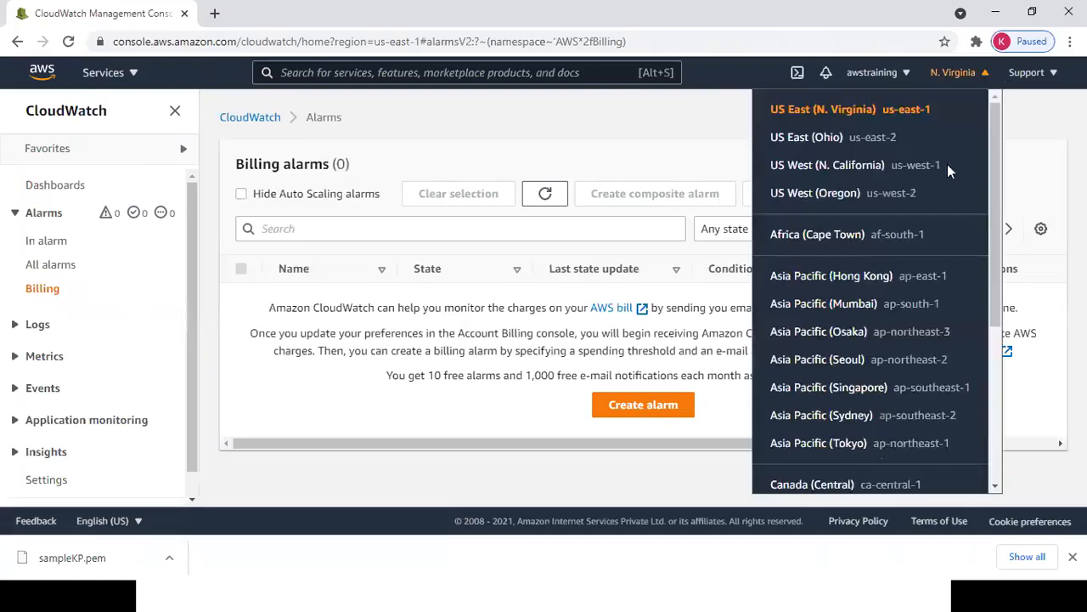
click(867, 306)
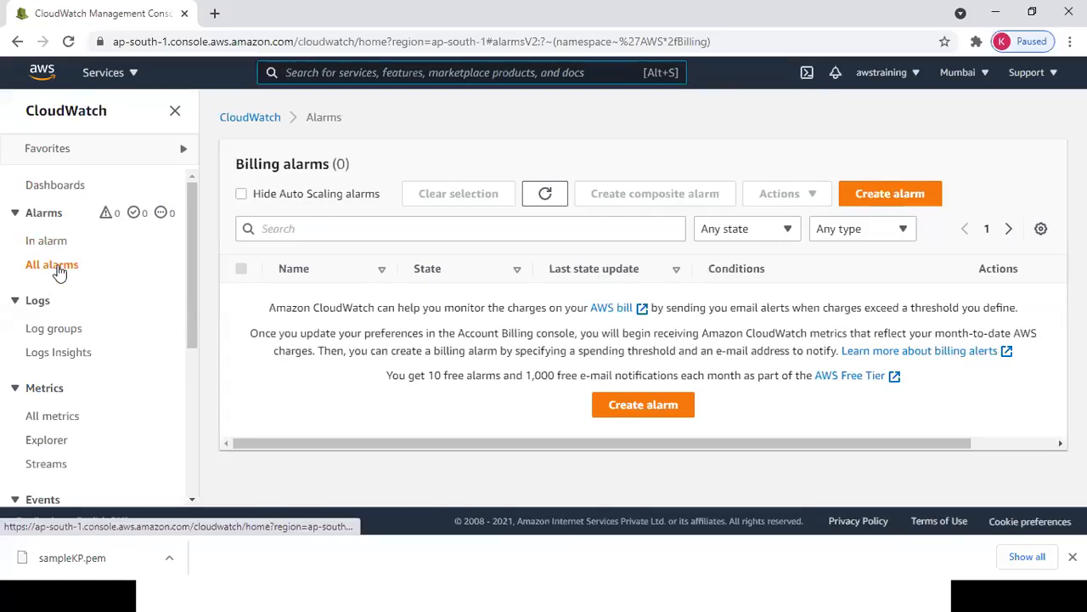
click(958, 72)
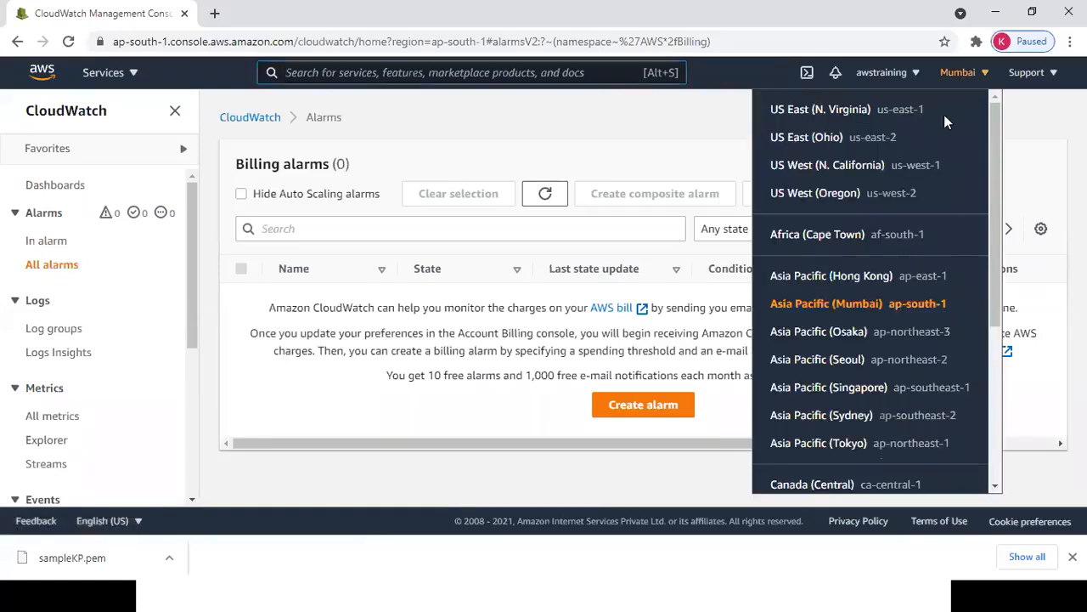
click(865, 111)
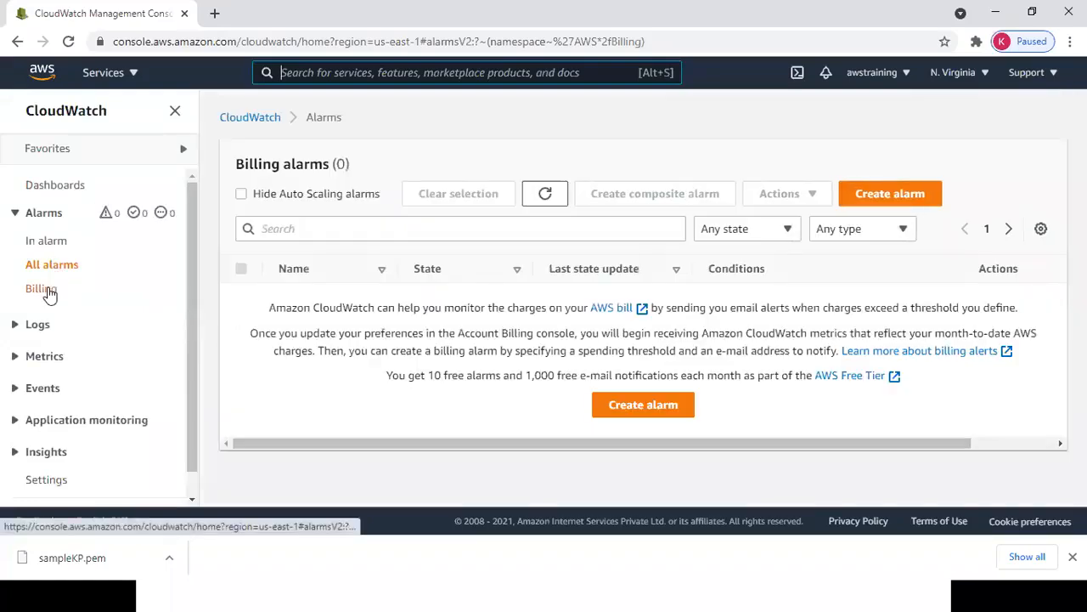
Highlight the Billing link, then move to the end of the billing steps in Notepad.
double_click(34, 288)
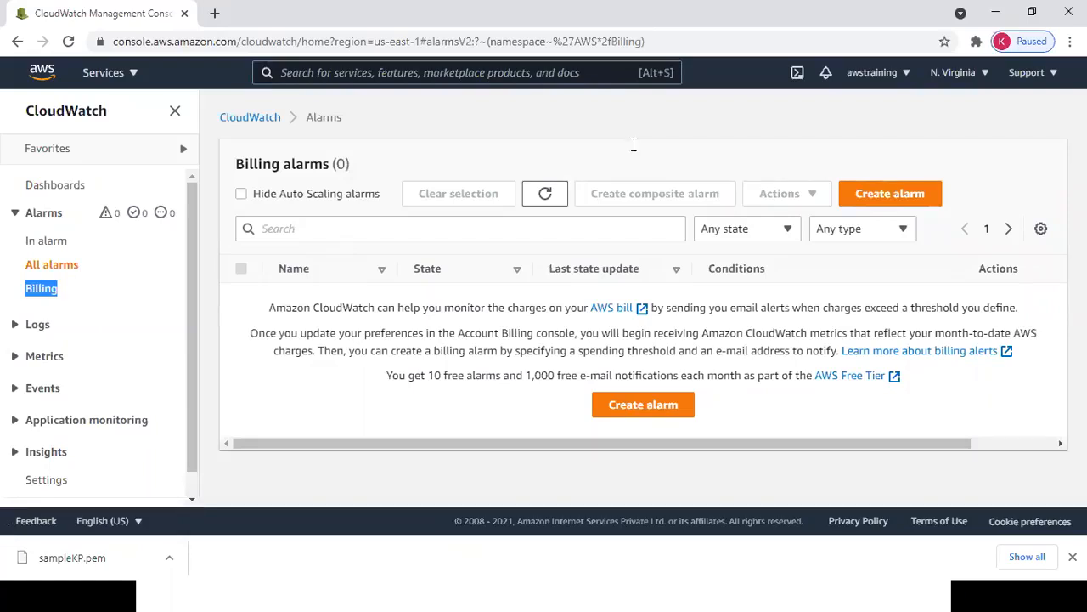
key(alt+Tab)
click(622, 438)
key(Down)
key(Down)
key(Down)
key(Down)
key(Down)
key(Down)
key(Down)
key(Down)
key(Down)
key(Down)
key(Down)
key(Down)
key(Down)
key(Down)
key(Down)
key(Down)
key(Down)
key(Down)
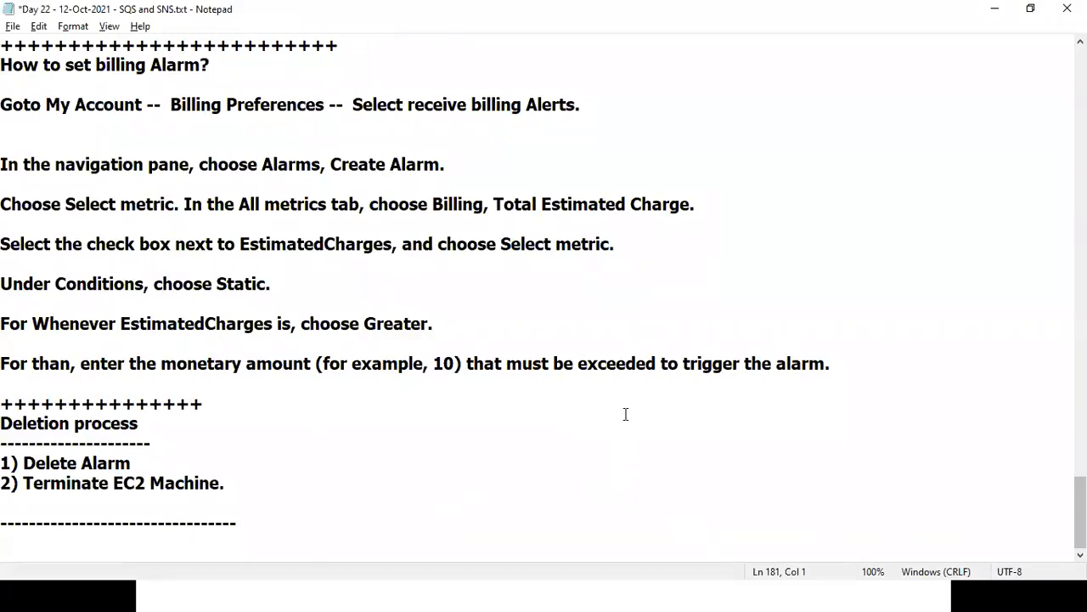
Close the billing alarm notes file via File > Exit.
click(615, 364)
key(alt)
key(Down)
key(Up)
key(Return)
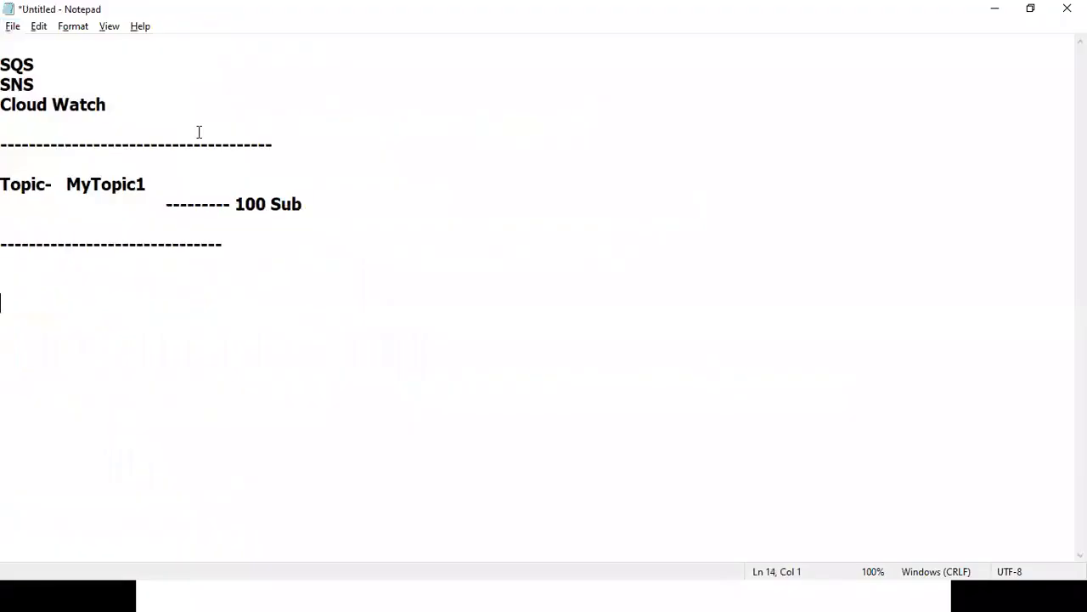
Add blank lines around the SQS and Cloud Watch headings in the untitled note.
drag(45, 62, 2, 63)
click(89, 58)
key(Return)
key(Return)
key(Up)
key(Up)
key(Return)
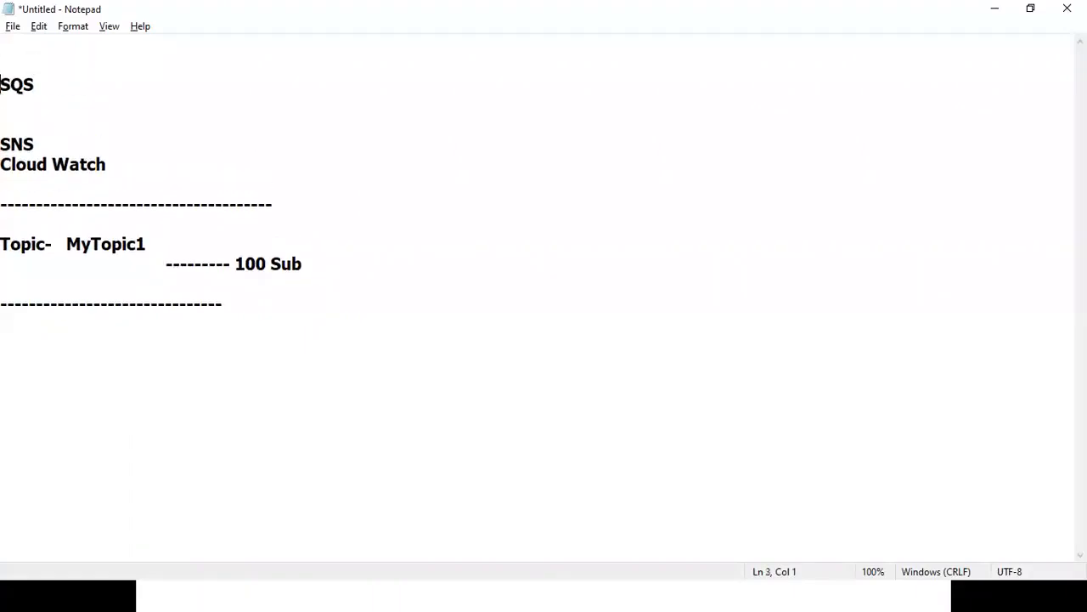
key(Down)
key(Down)
key(Down)
key(Down)
key(Return)
key(Return)
key(Up)
key(Up)
key(Up)
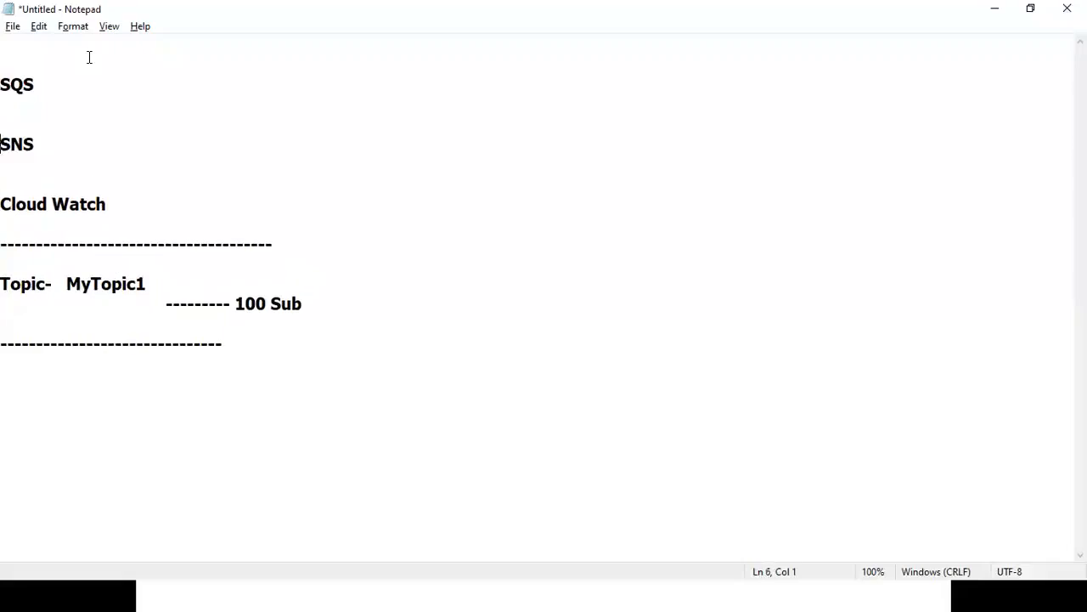